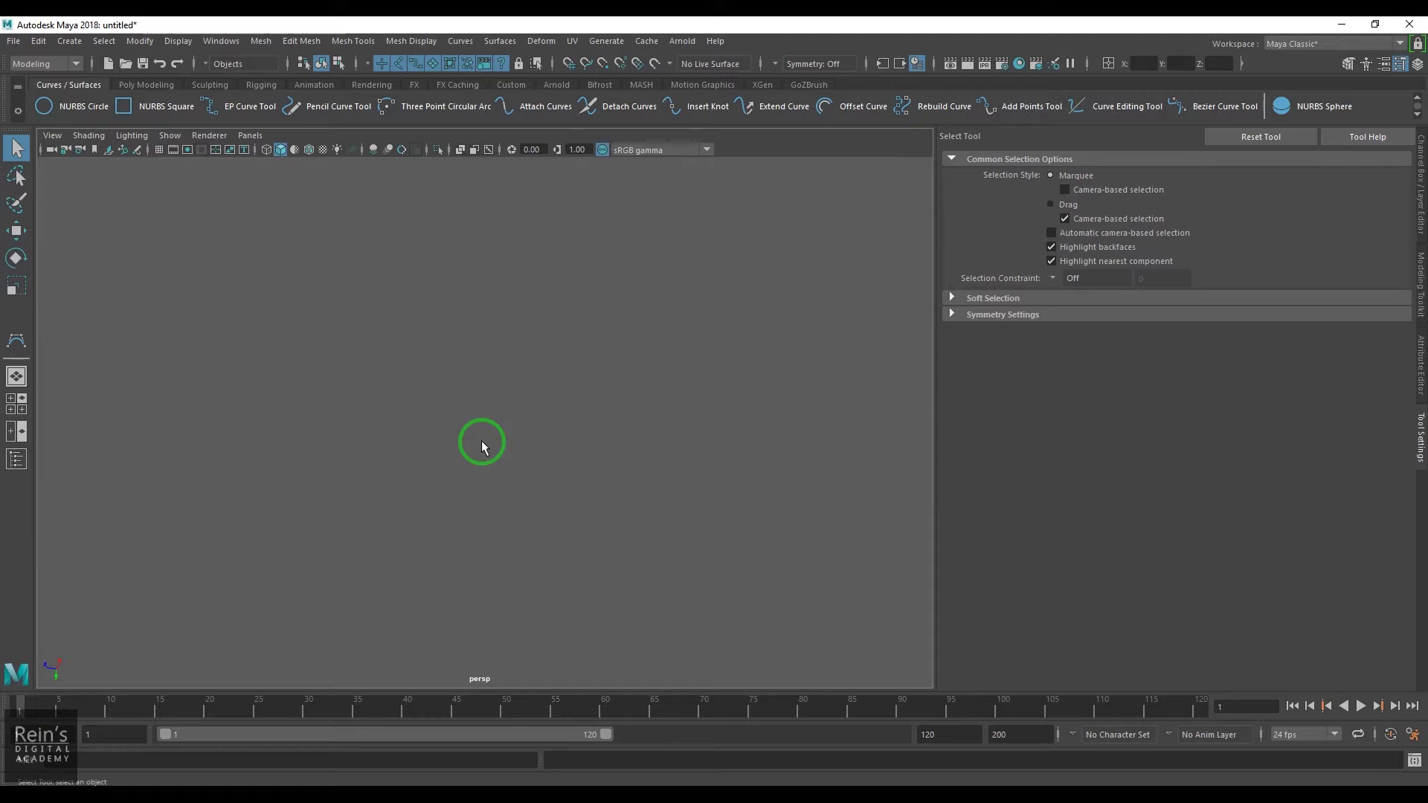
click(492, 42)
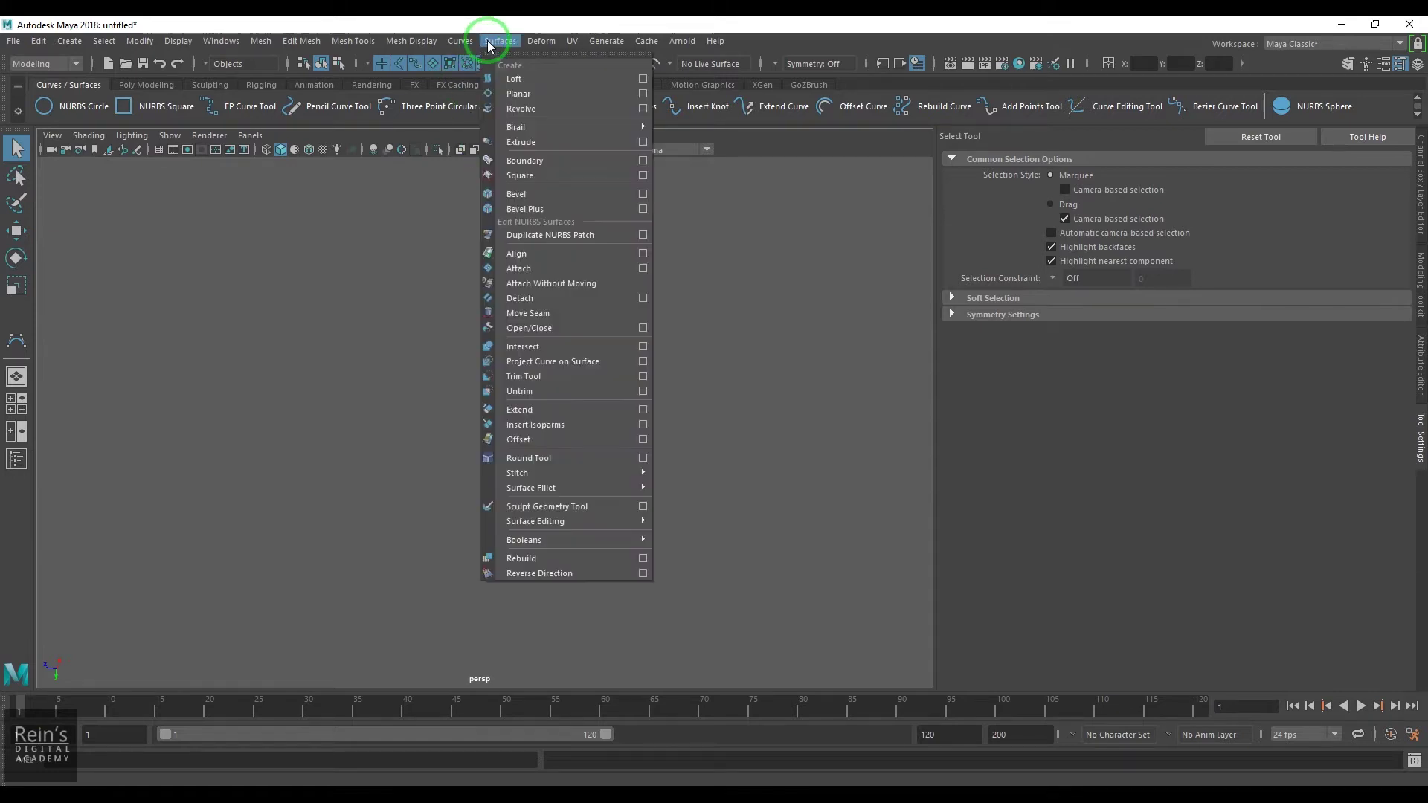
click(518, 96)
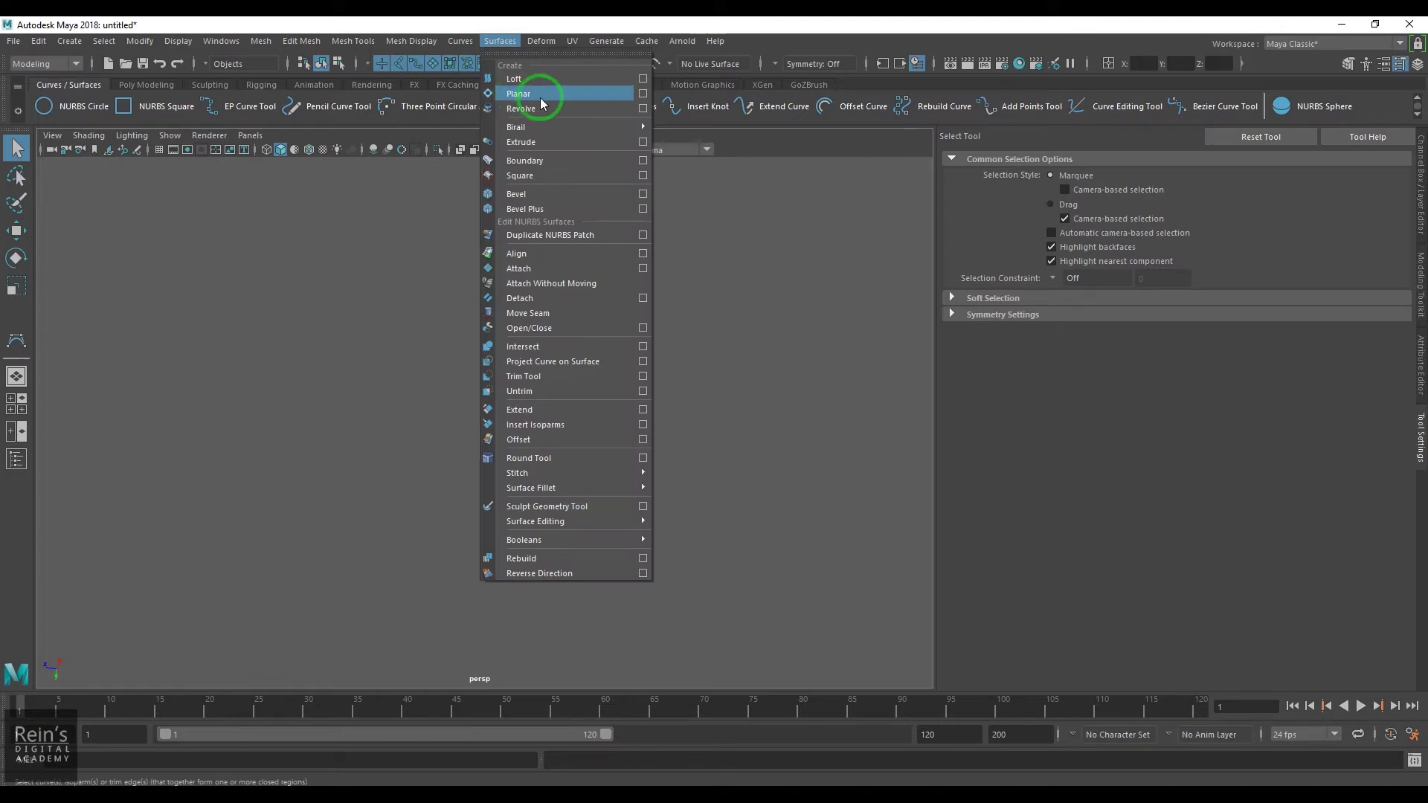
click(328, 337)
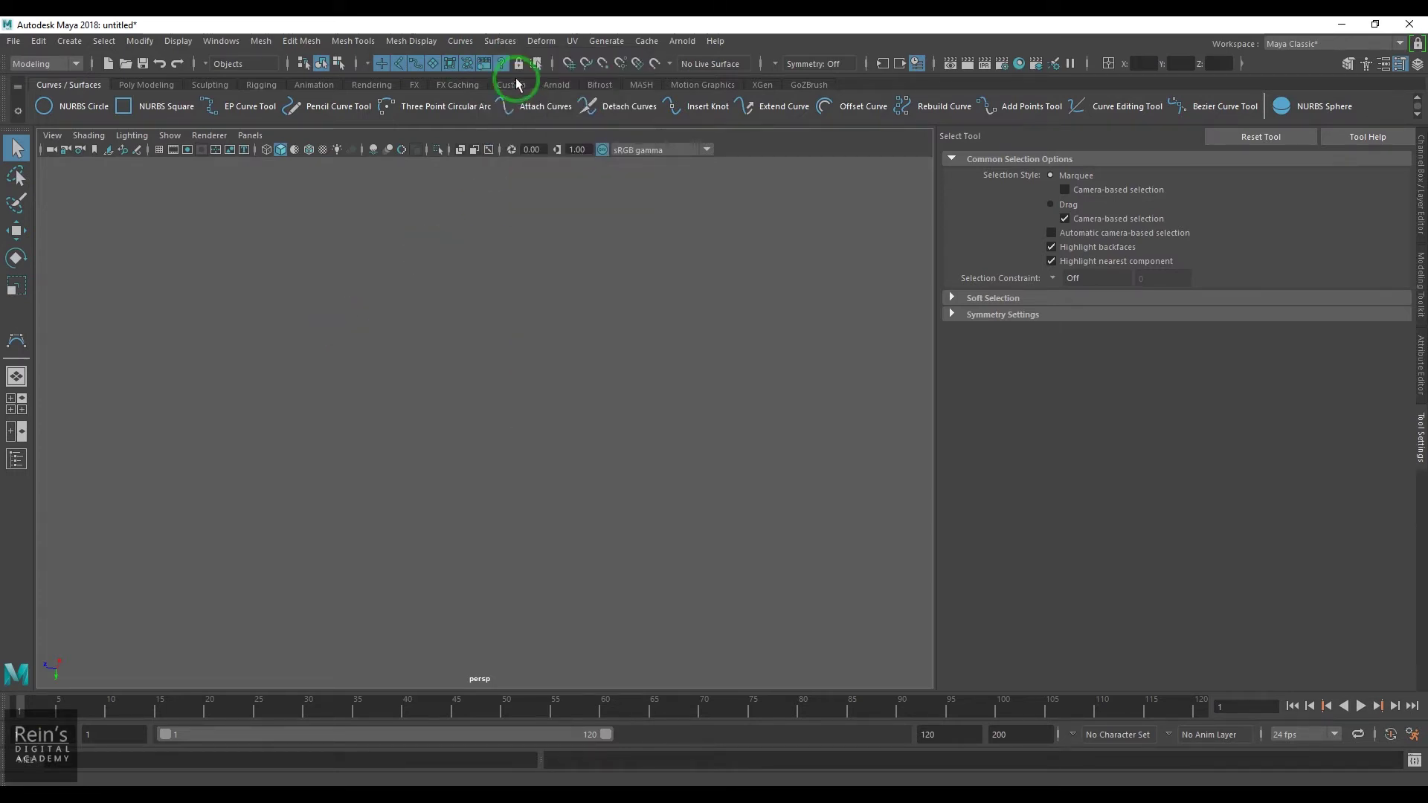
click(500, 41)
click(320, 311)
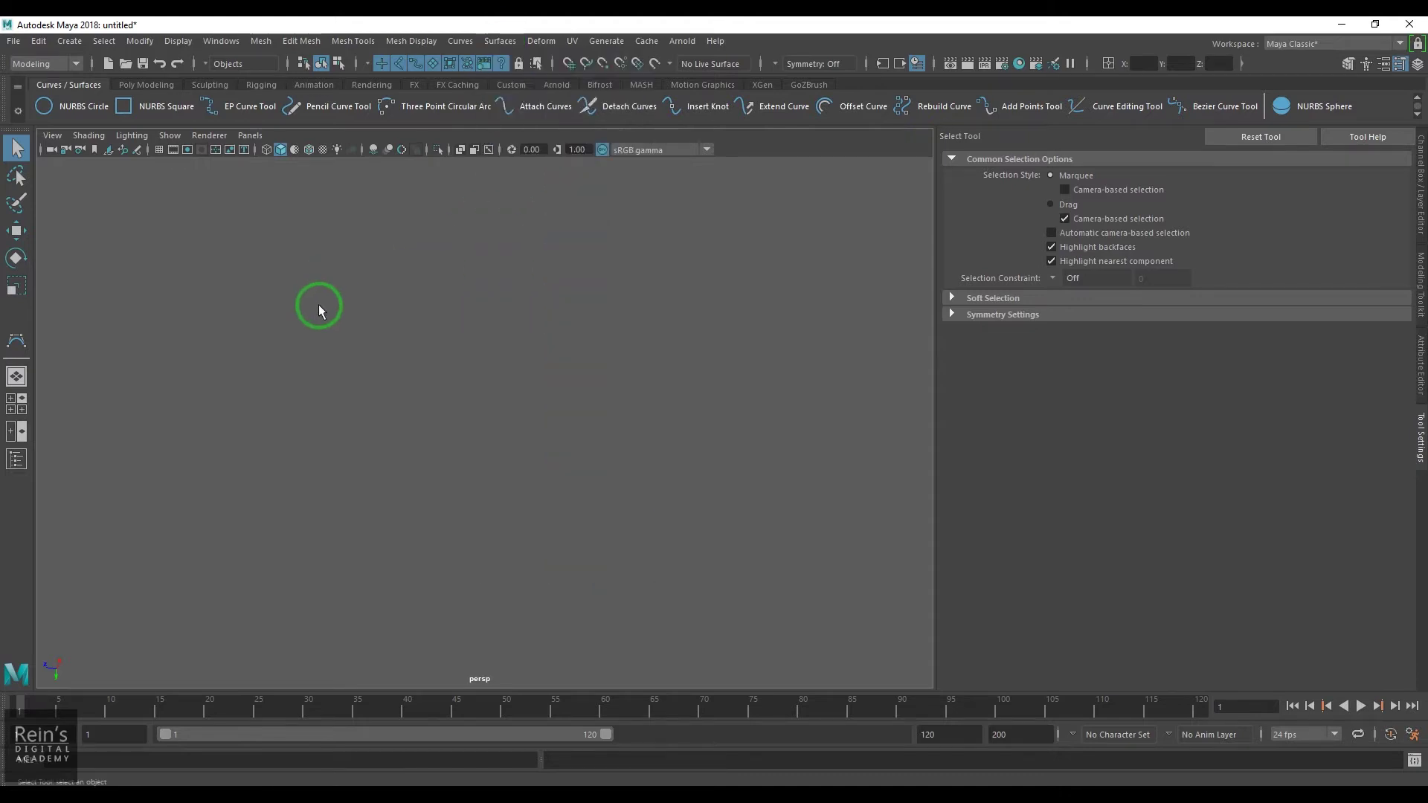
- Draw an open, roughly circular cubic CV curve with ten control vertices in the top view, leaving a gap between its ends
key(space)
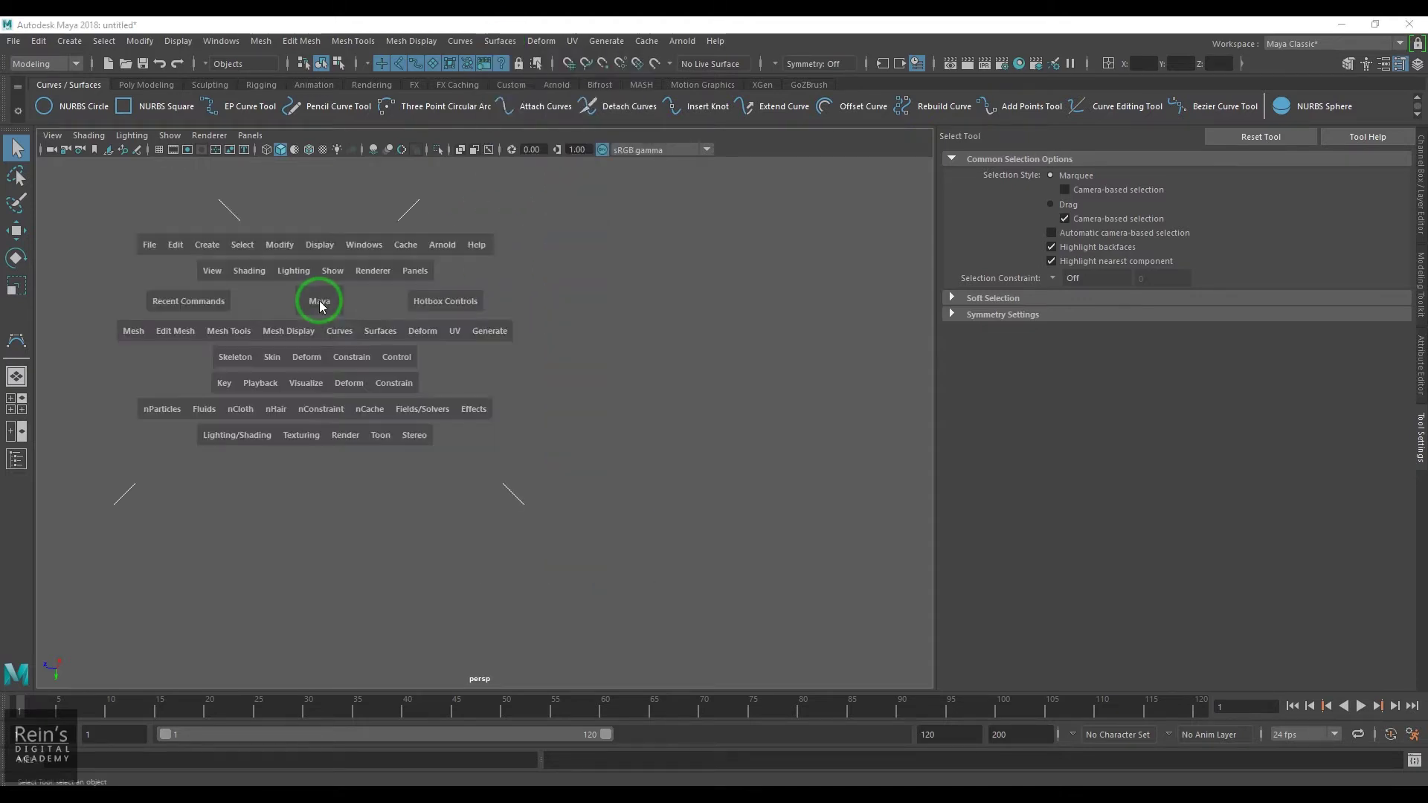
key(space)
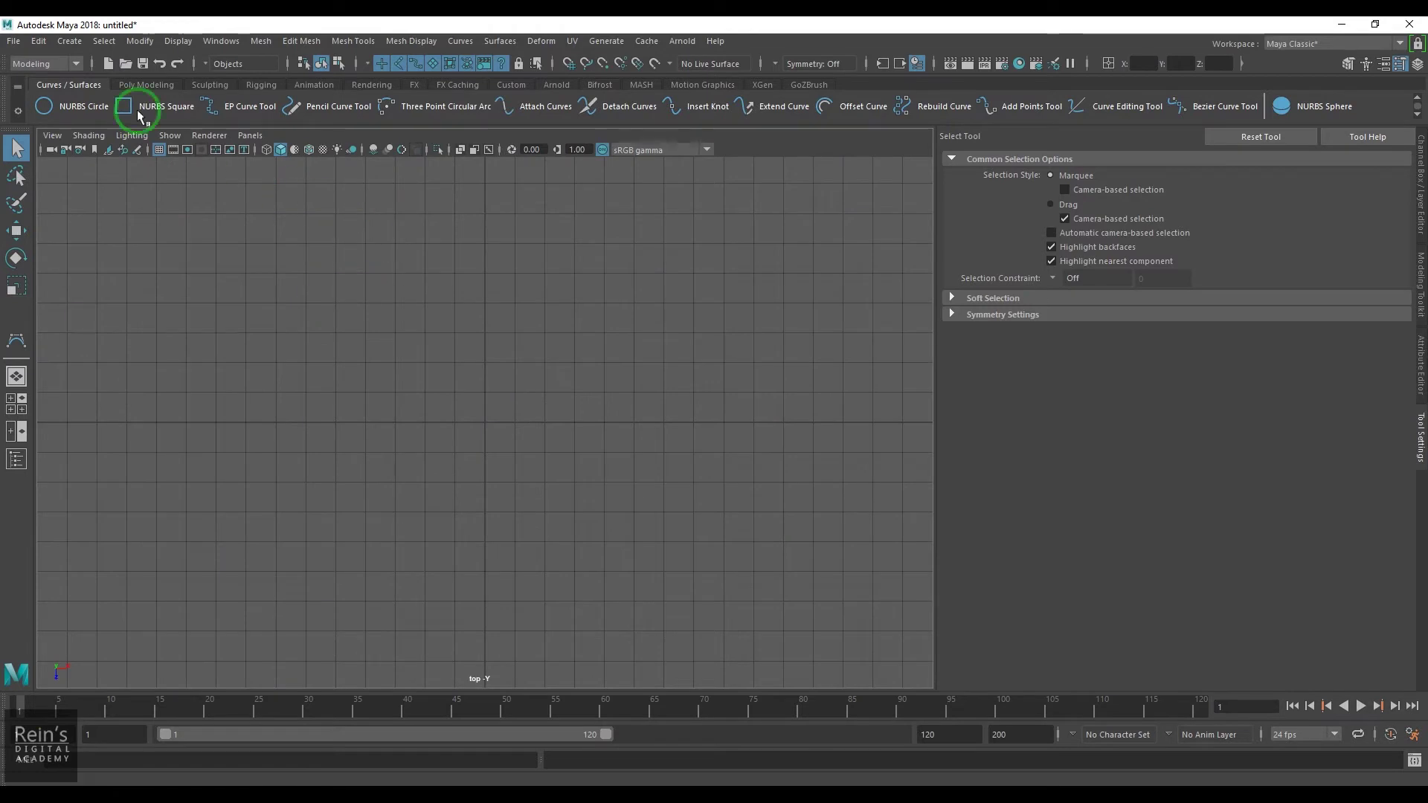
click(70, 42)
mouse_move(201, 152)
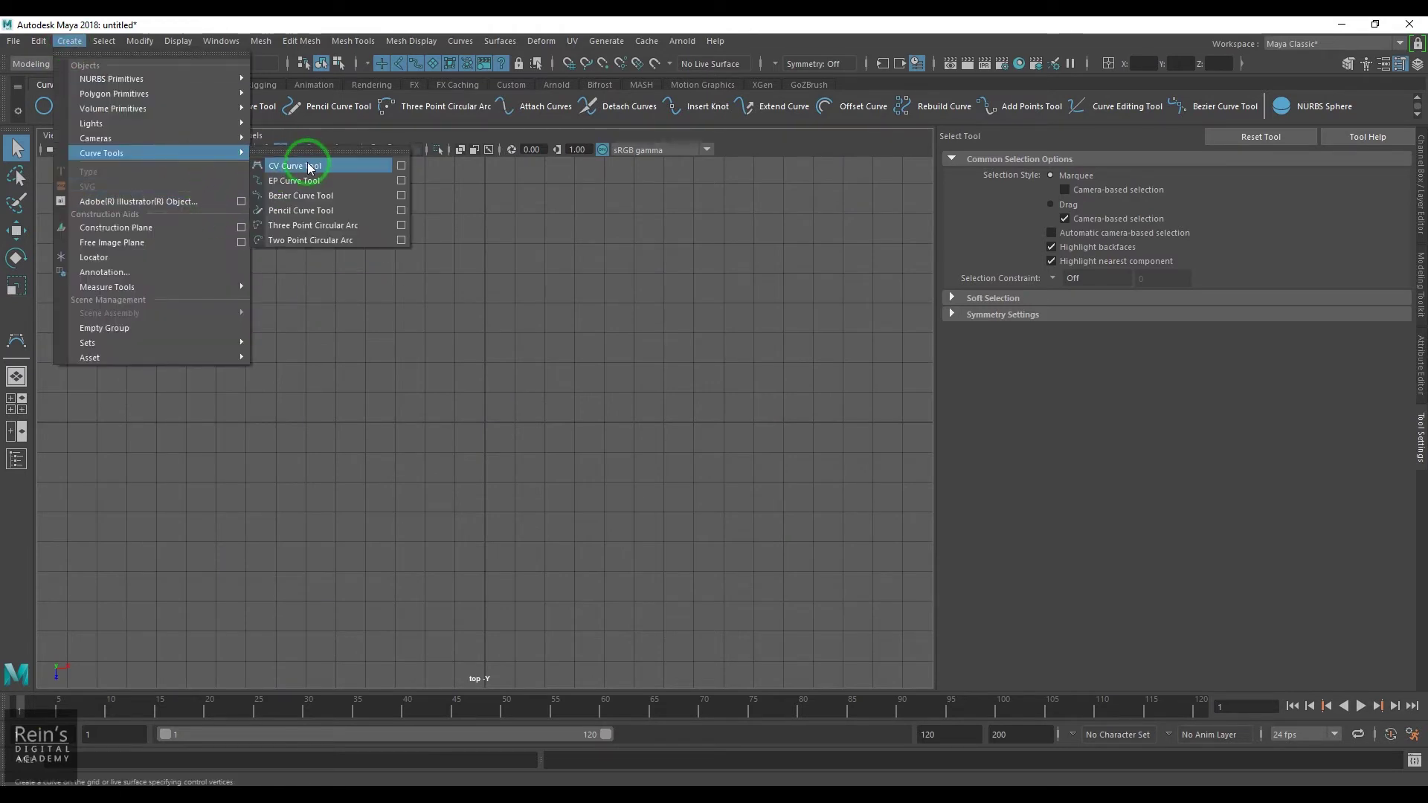
click(403, 165)
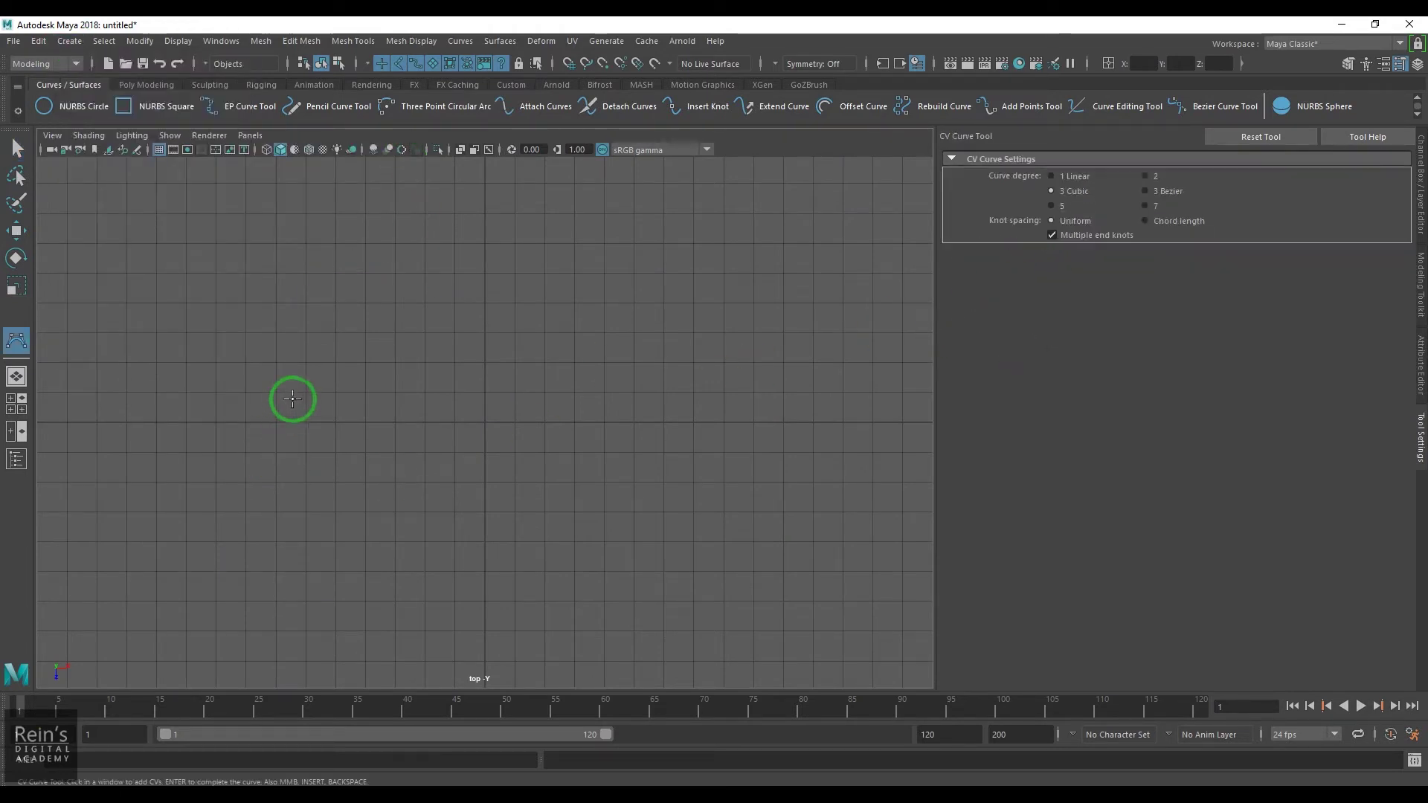
click(320, 301)
click(272, 366)
click(266, 439)
click(280, 540)
click(433, 644)
click(573, 629)
click(700, 550)
click(695, 389)
click(646, 317)
click(575, 261)
key(q)
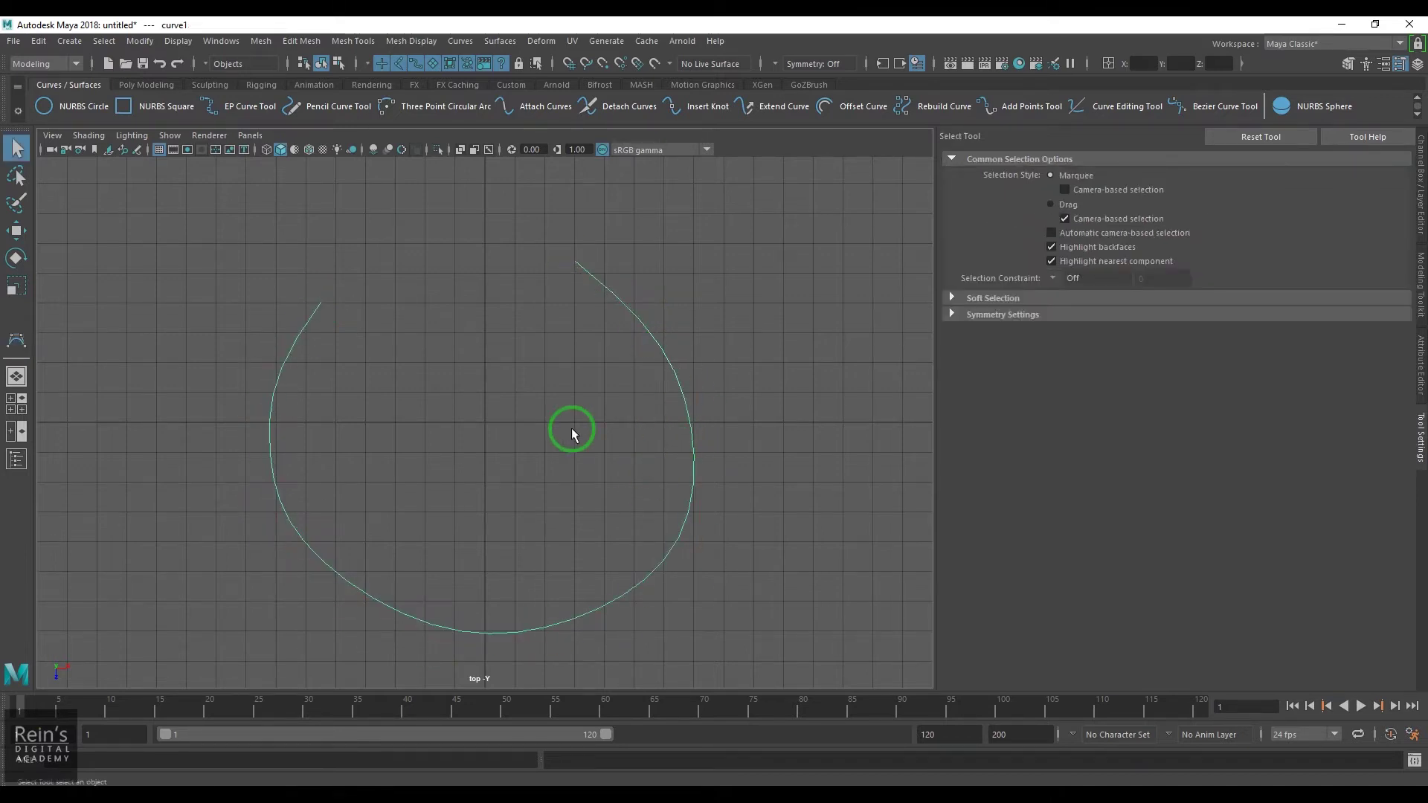
- Try to create a Planar surface from the open curve using the Planar options in the perspective view
click(456, 371)
key(space)
key(space)
alt+drag(644, 412, 524, 516)
click(524, 516)
click(500, 41)
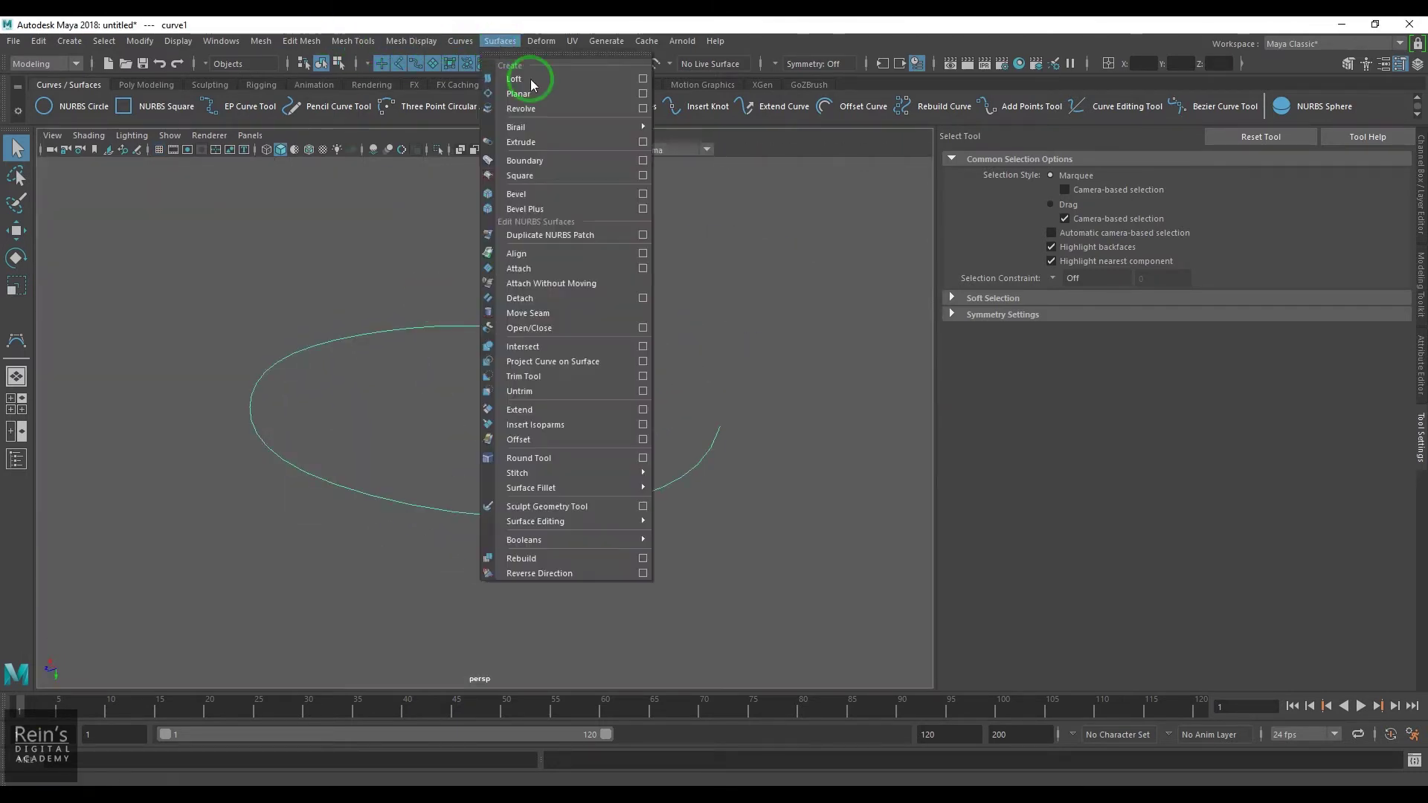
click(642, 93)
click(935, 159)
click(943, 185)
click(1024, 400)
click(980, 394)
click(586, 370)
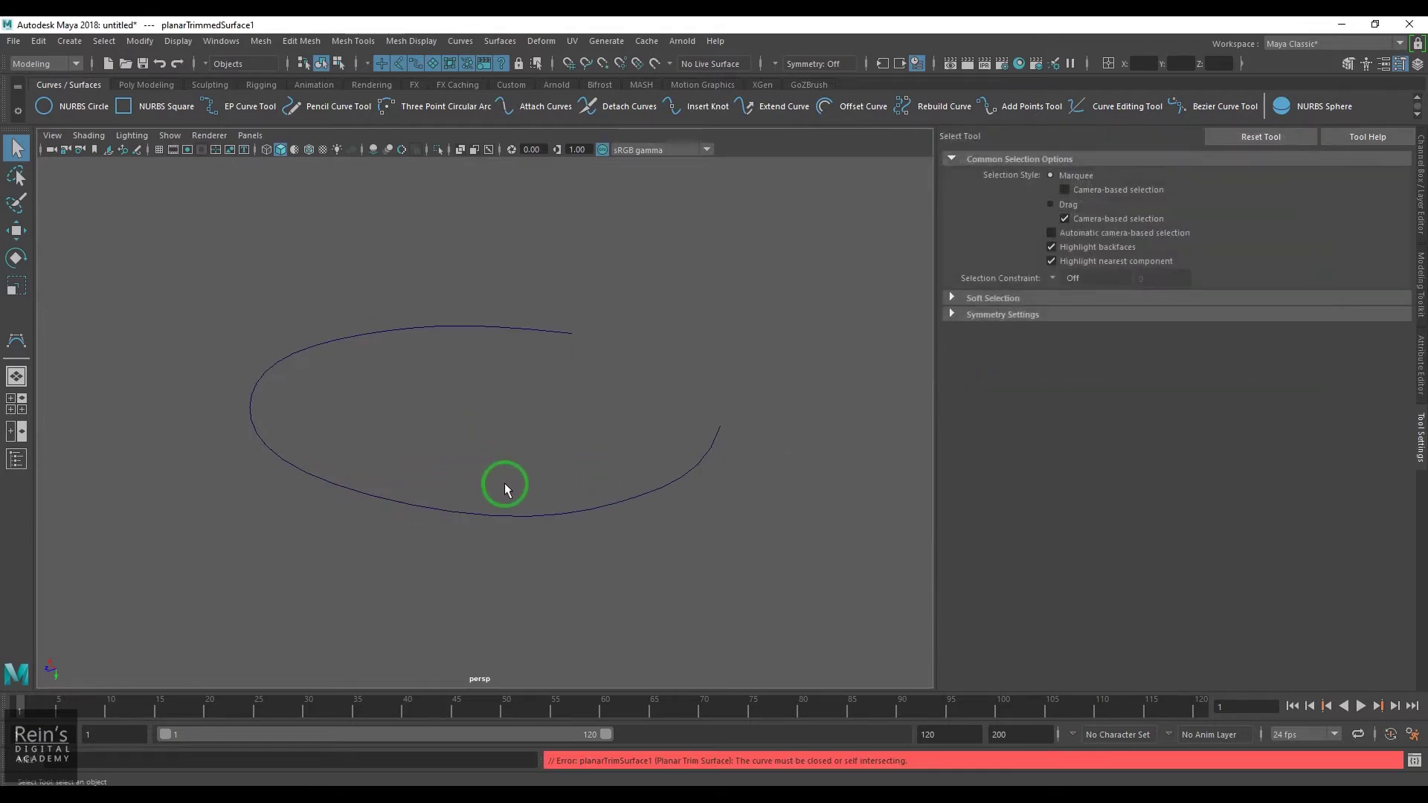
- Close the open curve with Open/Close and delete the planar surface inside it
alt+drag(504, 485, 441, 506)
drag(613, 281, 628, 391)
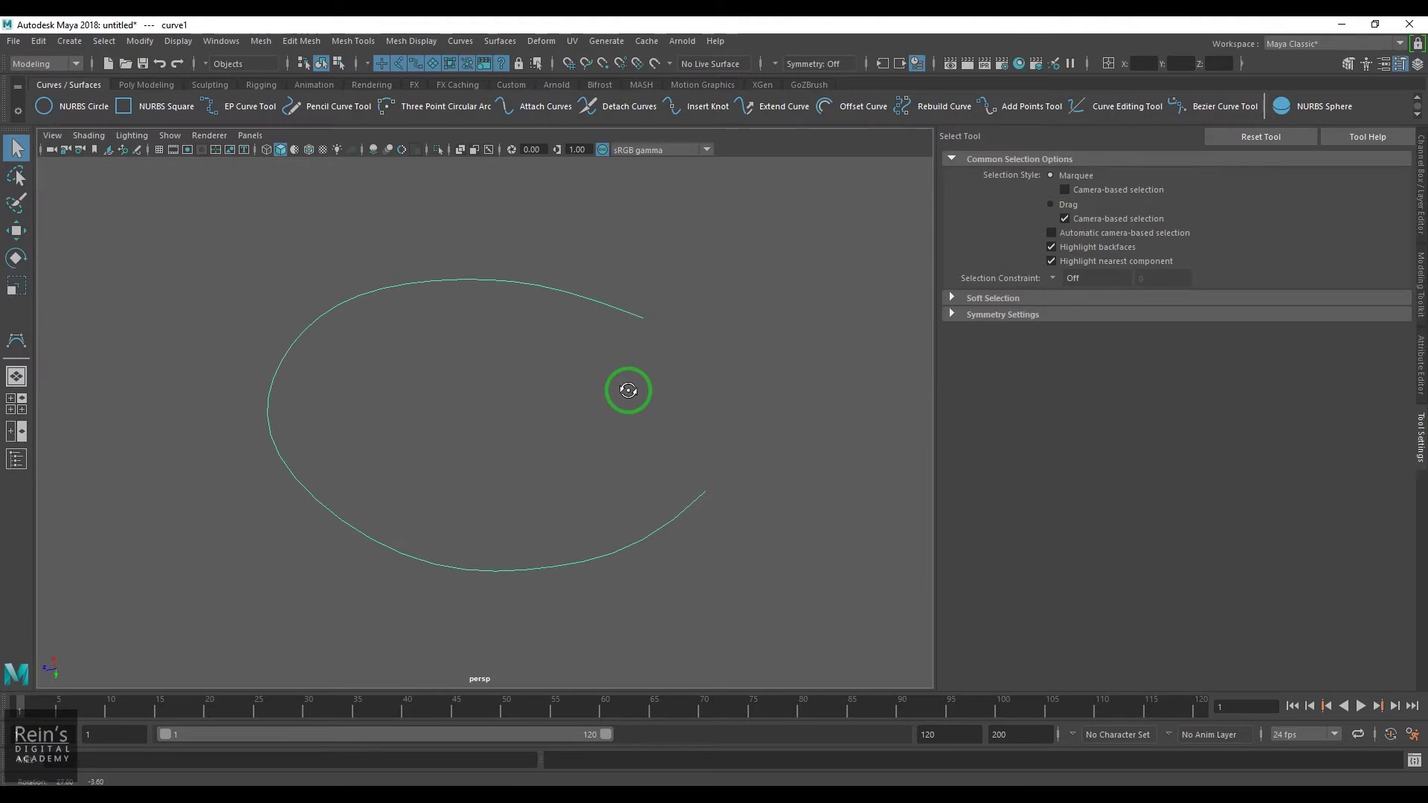
click(469, 46)
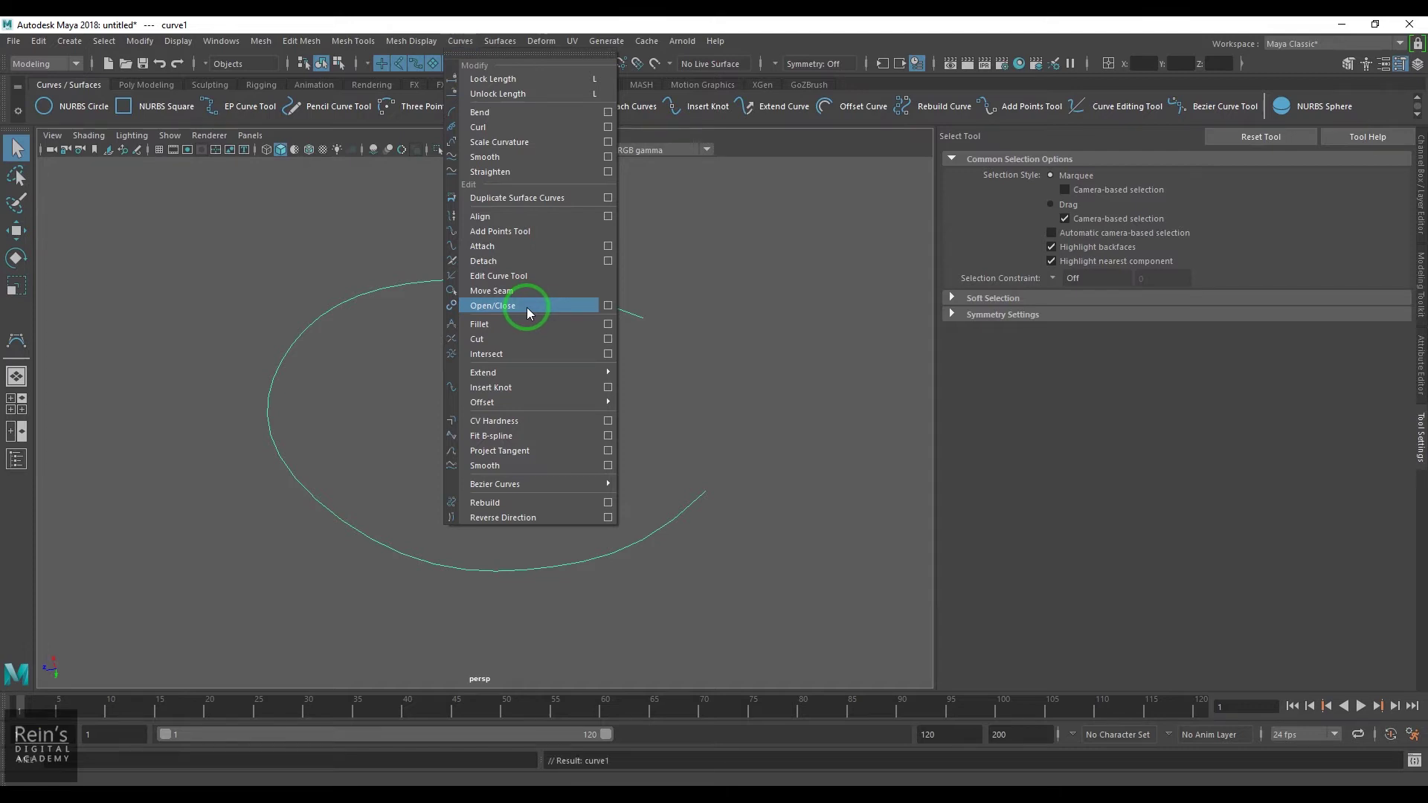
click(528, 308)
click(761, 444)
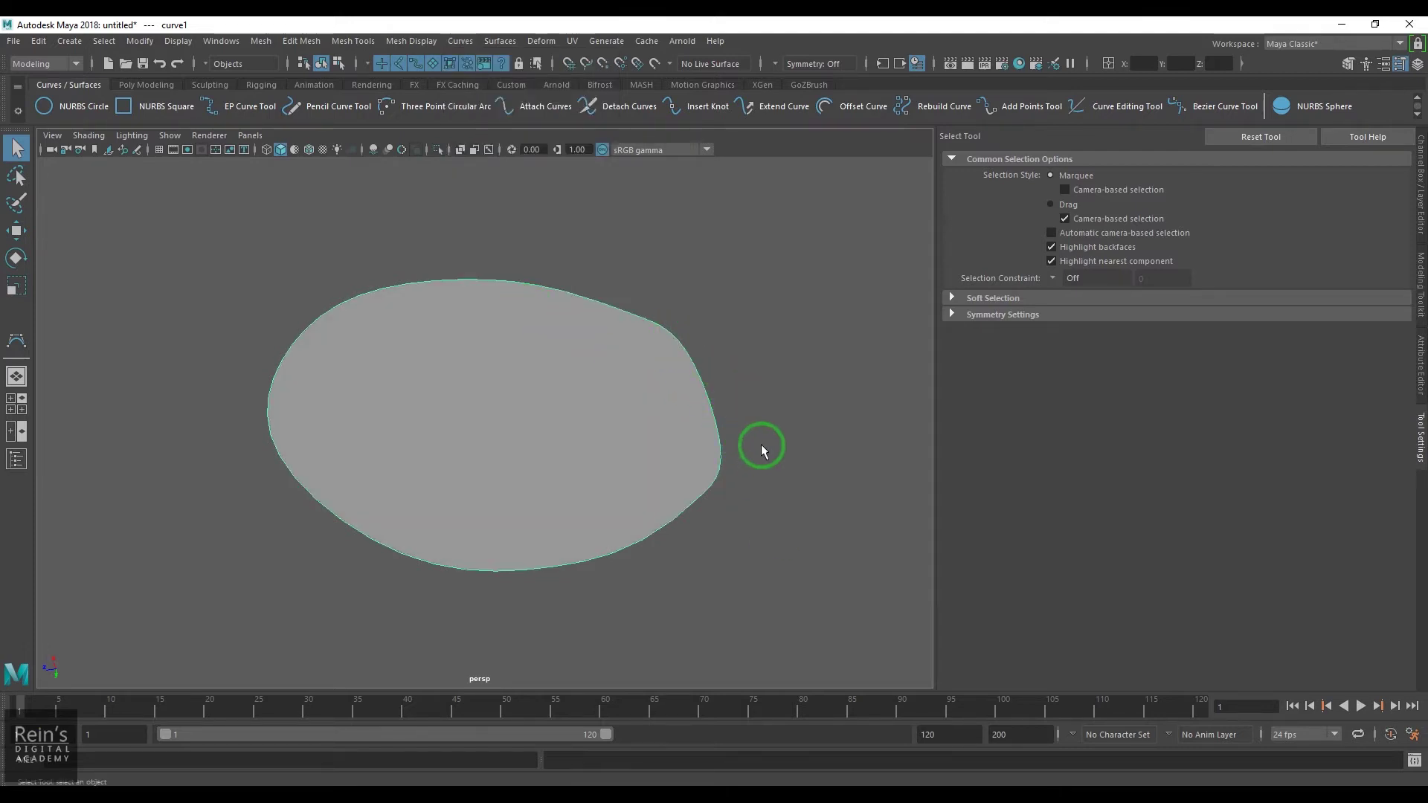
click(480, 400)
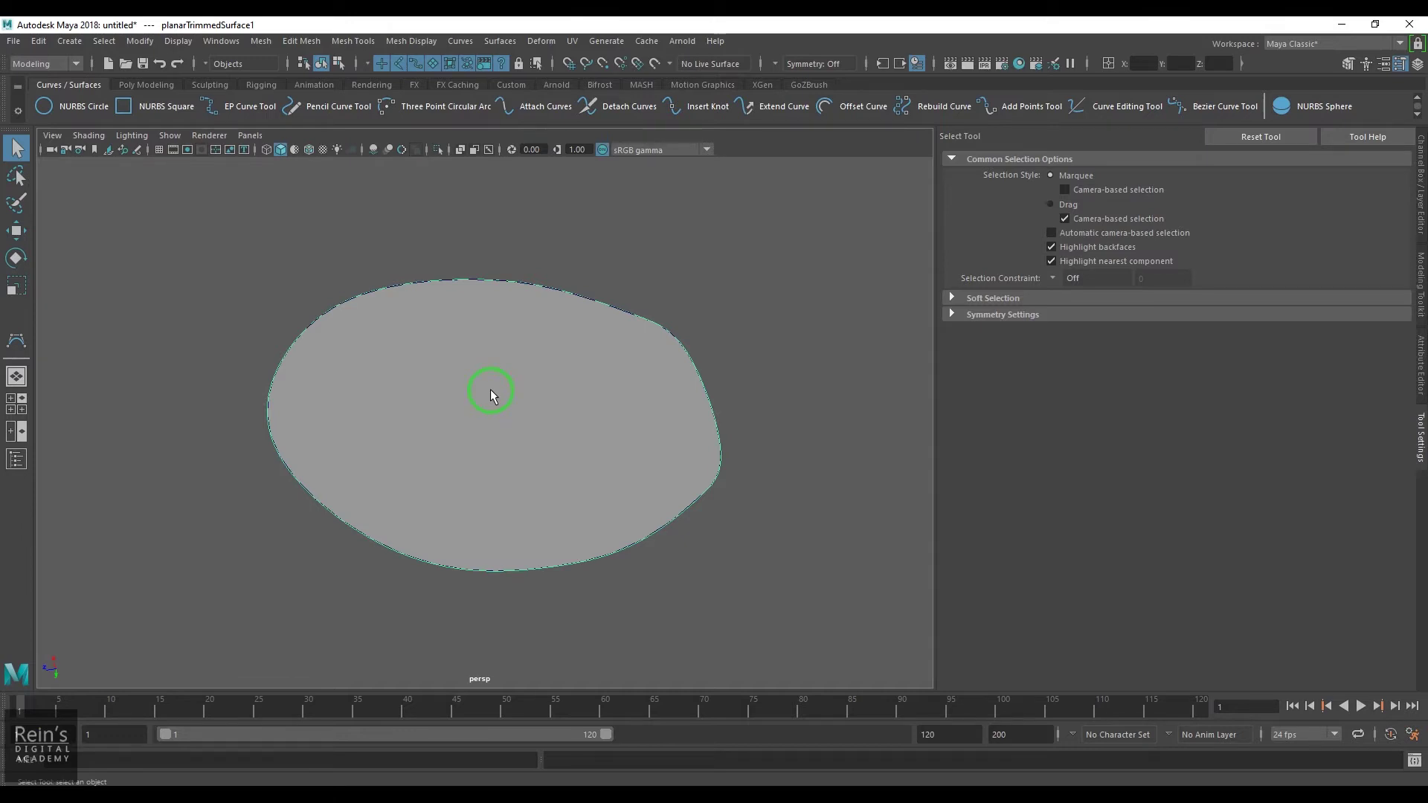
key(Delete)
- Show the closed curve's control vertices and move one vertex vertically out of the curve's plane
click(625, 309)
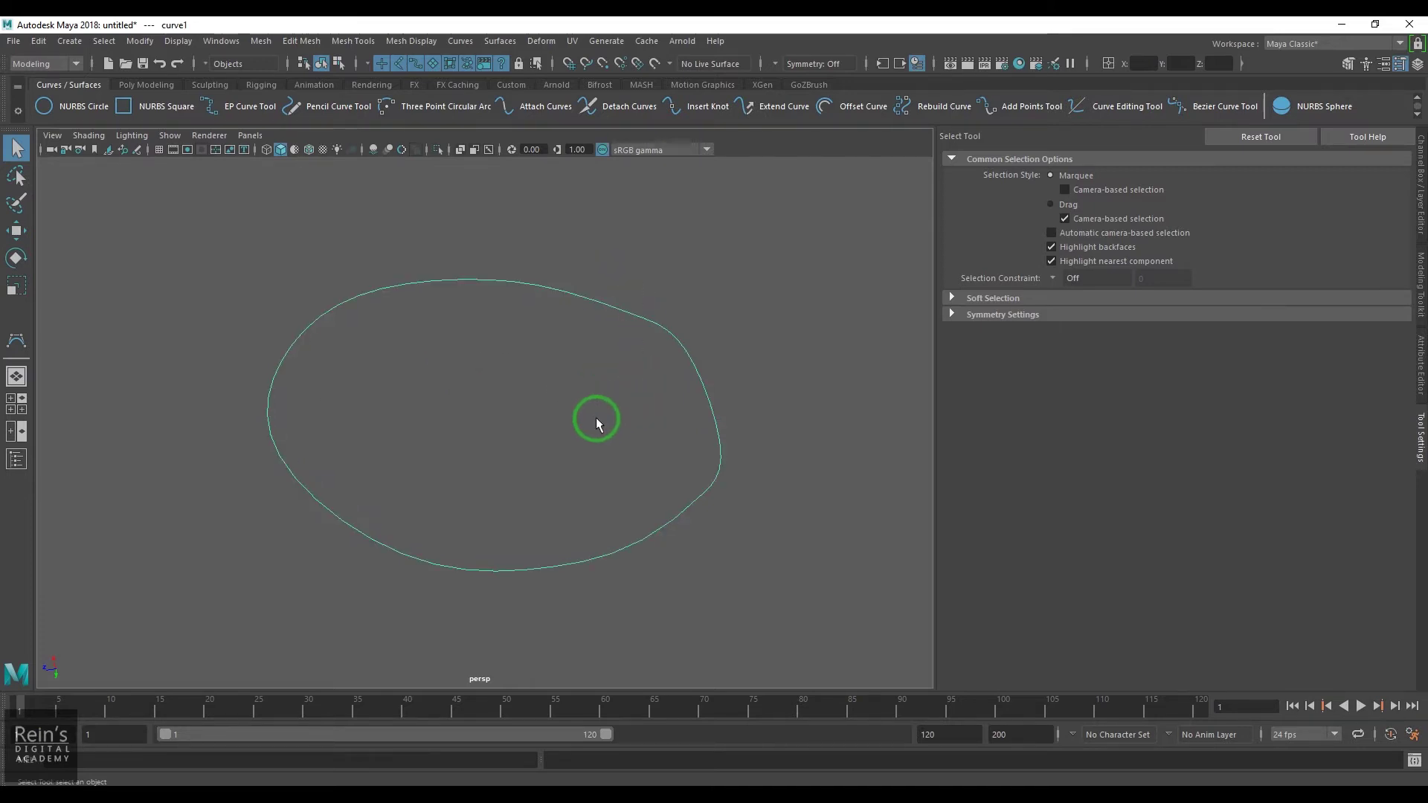
alt+drag(561, 450, 692, 467)
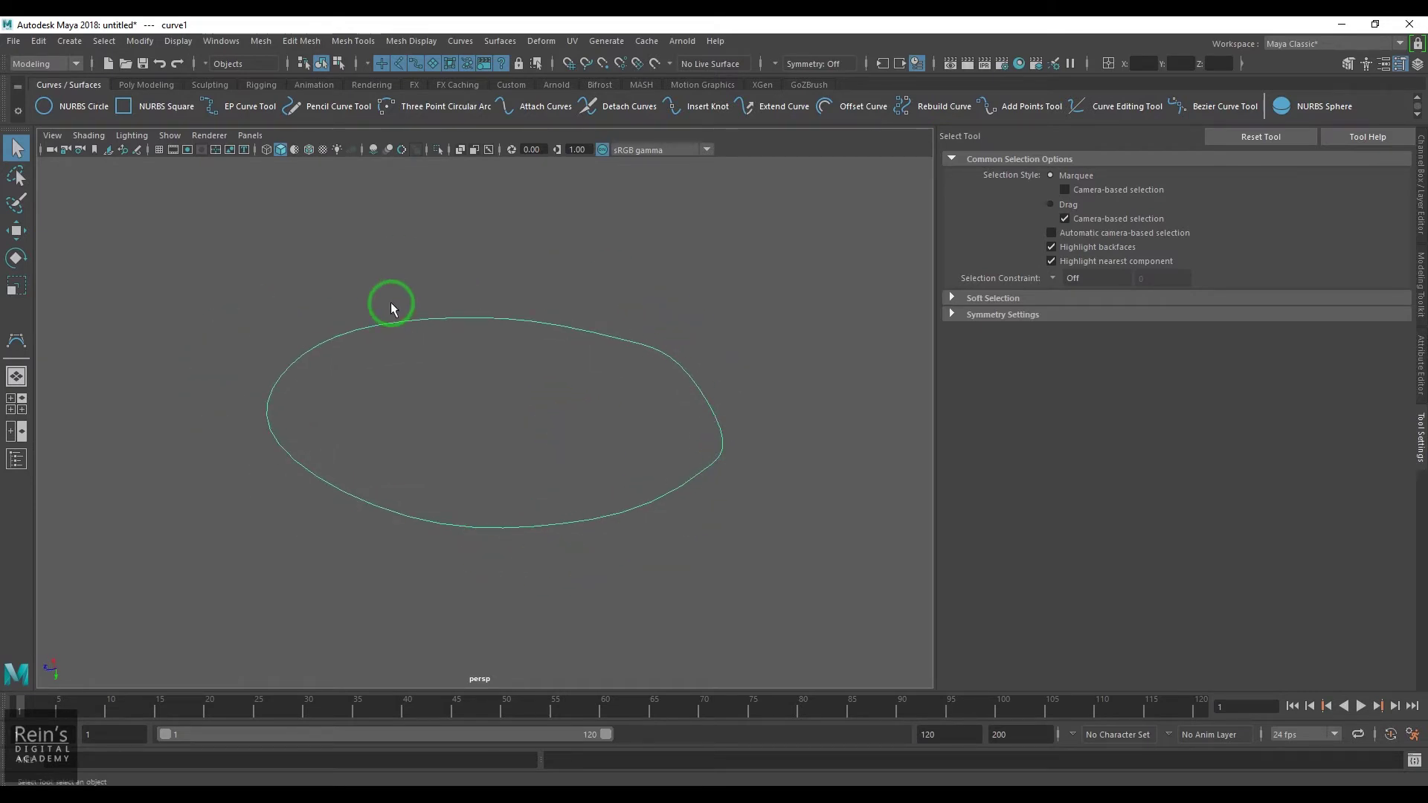
right_click(707, 394)
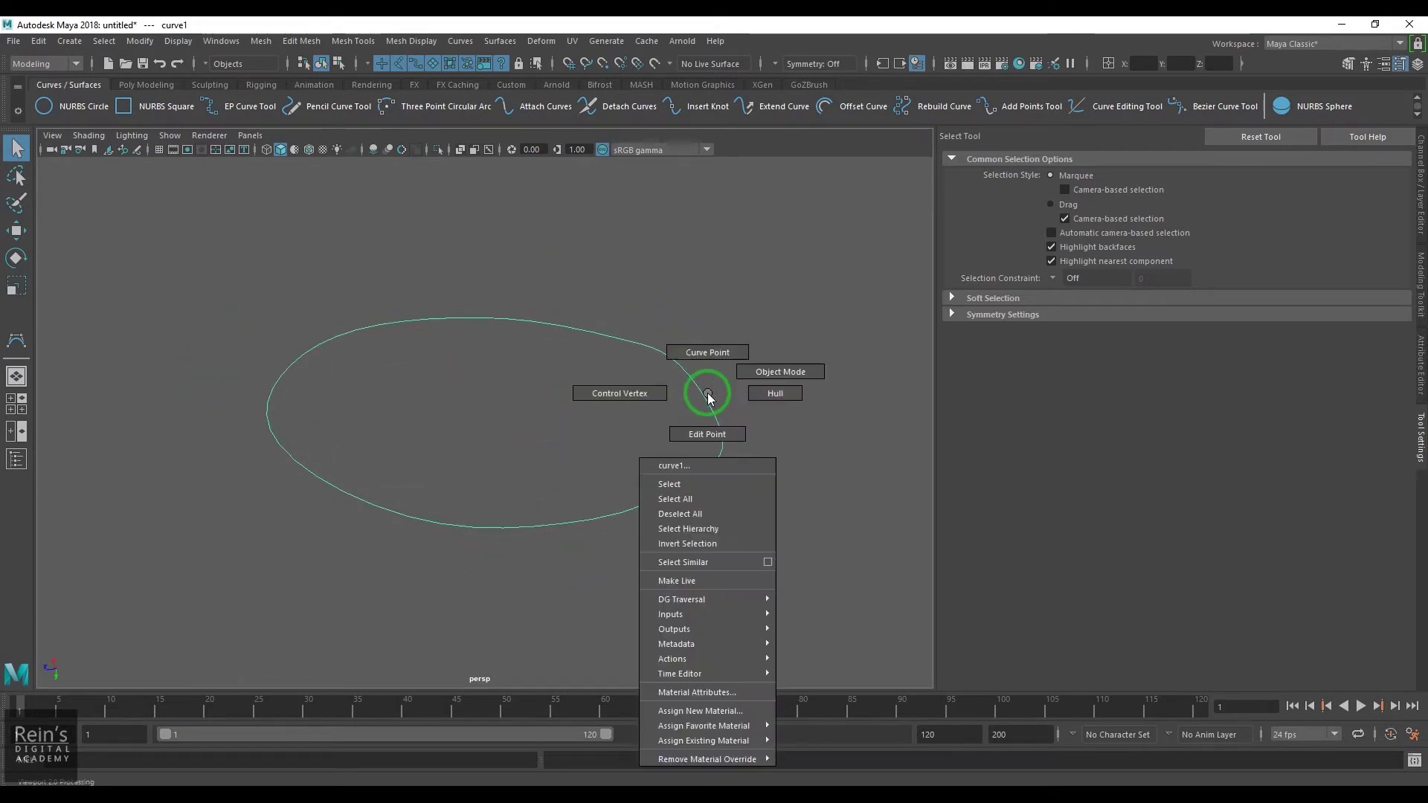
right_drag(708, 398, 620, 393)
key(w)
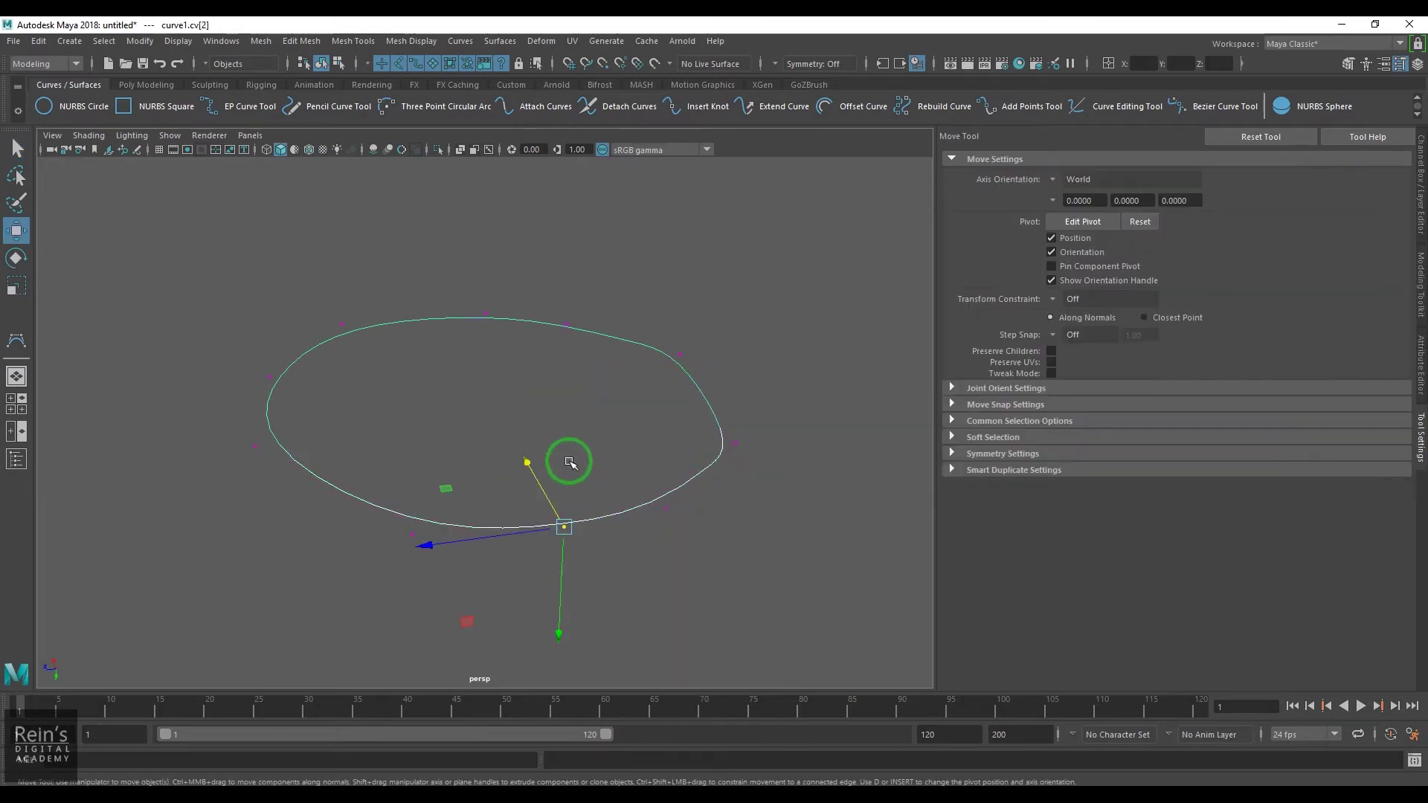
alt+drag(596, 536, 647, 405)
click(132, 135)
click(178, 240)
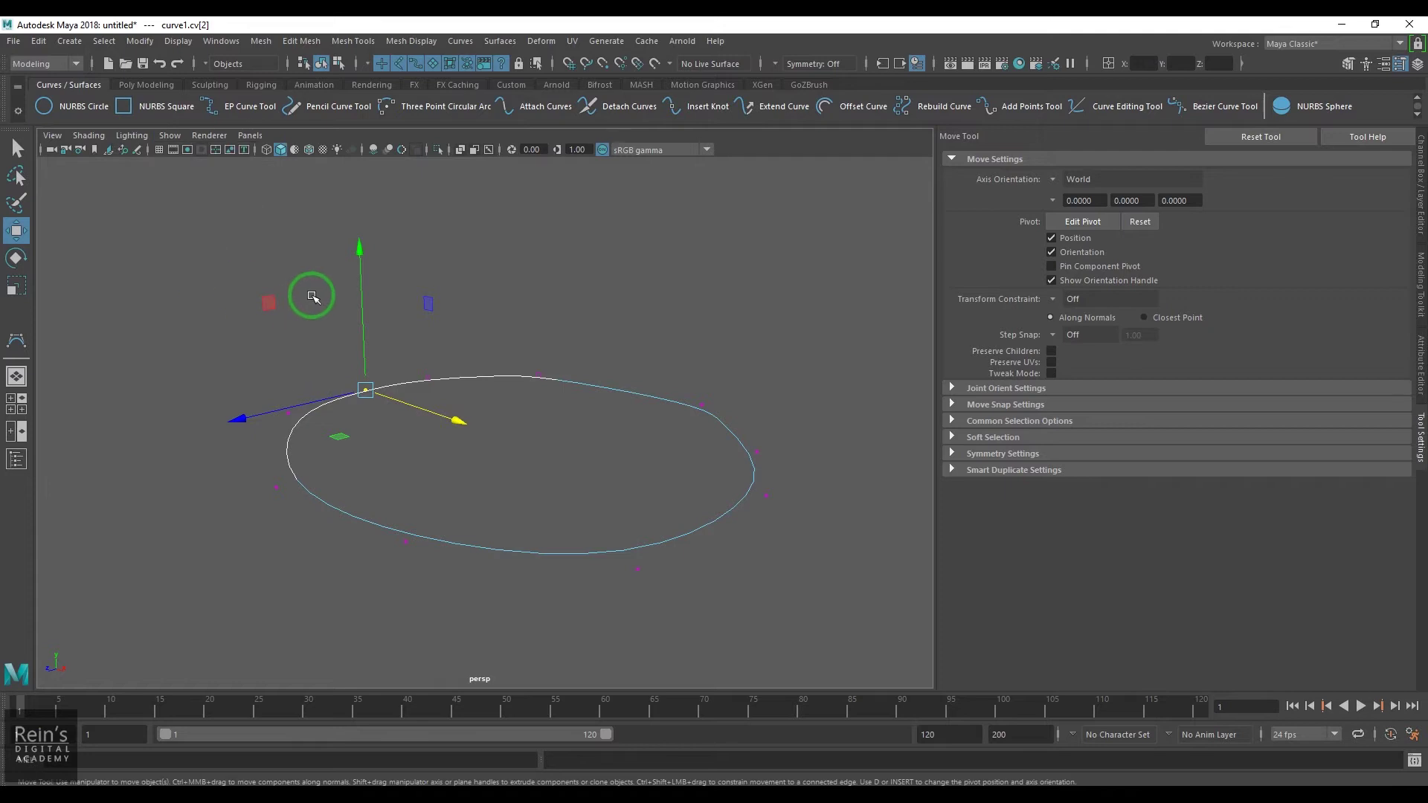
drag(355, 270, 388, 238)
- Move further control vertices to different heights so that the closed curve is no longer flat
drag(181, 242, 994, 746)
alt+drag(476, 446, 495, 493)
drag(390, 487, 440, 538)
drag(406, 406, 403, 351)
alt+drag(642, 519, 535, 516)
drag(127, 259, 900, 703)
- Return the curve to object mode and try to create a Planar surface from the non-flat curve
right_click(620, 385)
click(692, 363)
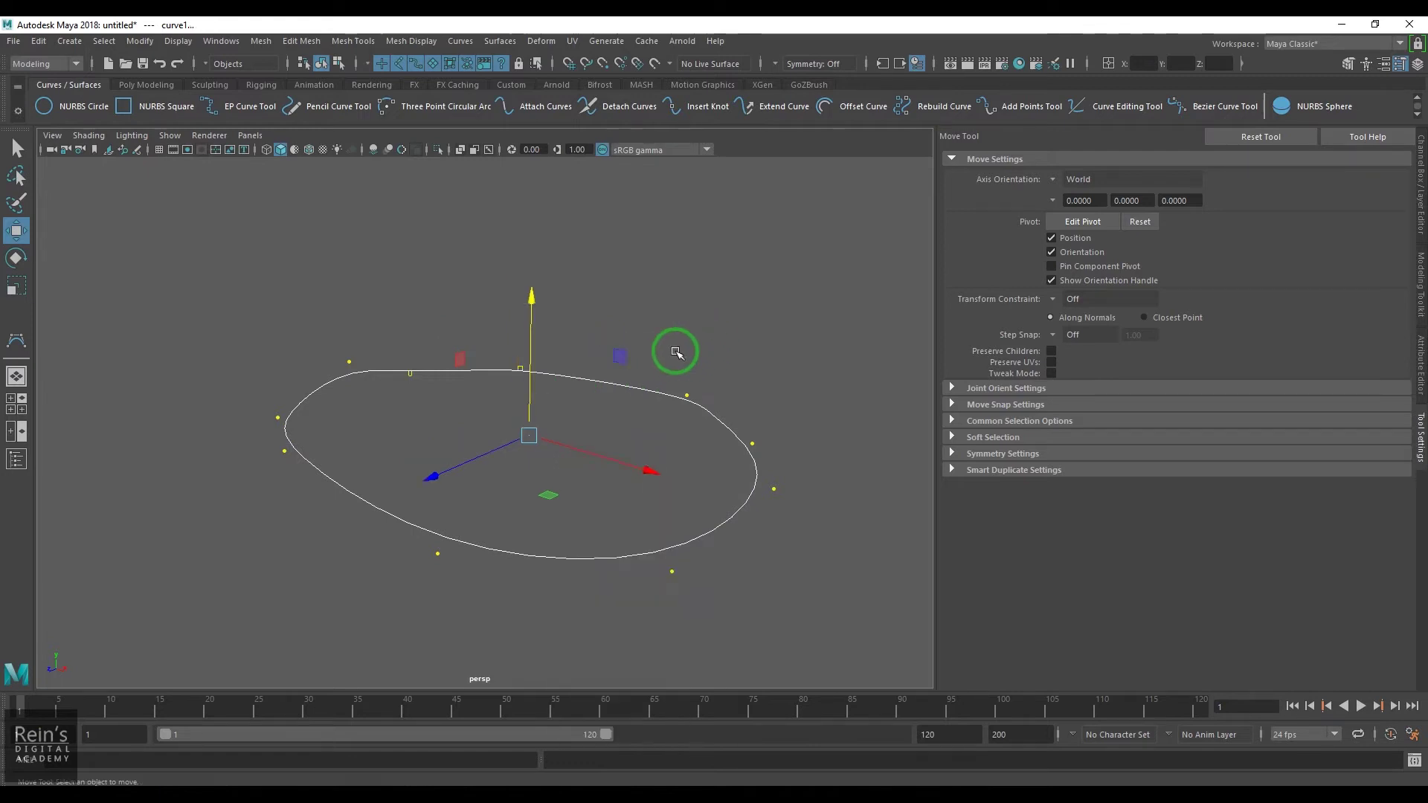
click(500, 41)
click(520, 93)
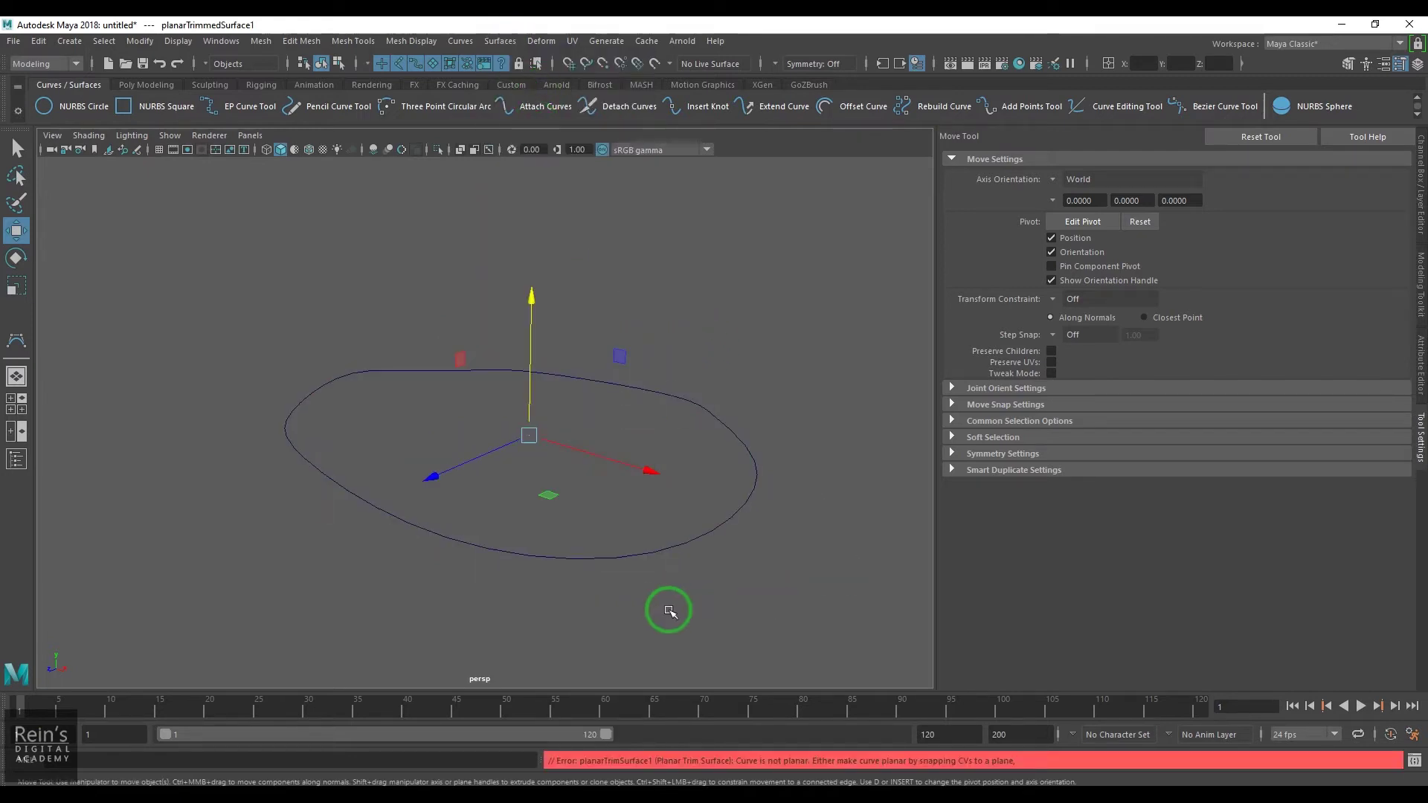
- Scale all of the curve's control vertices flat along the Y axis and delete the planar surface
key(ctrl+z)
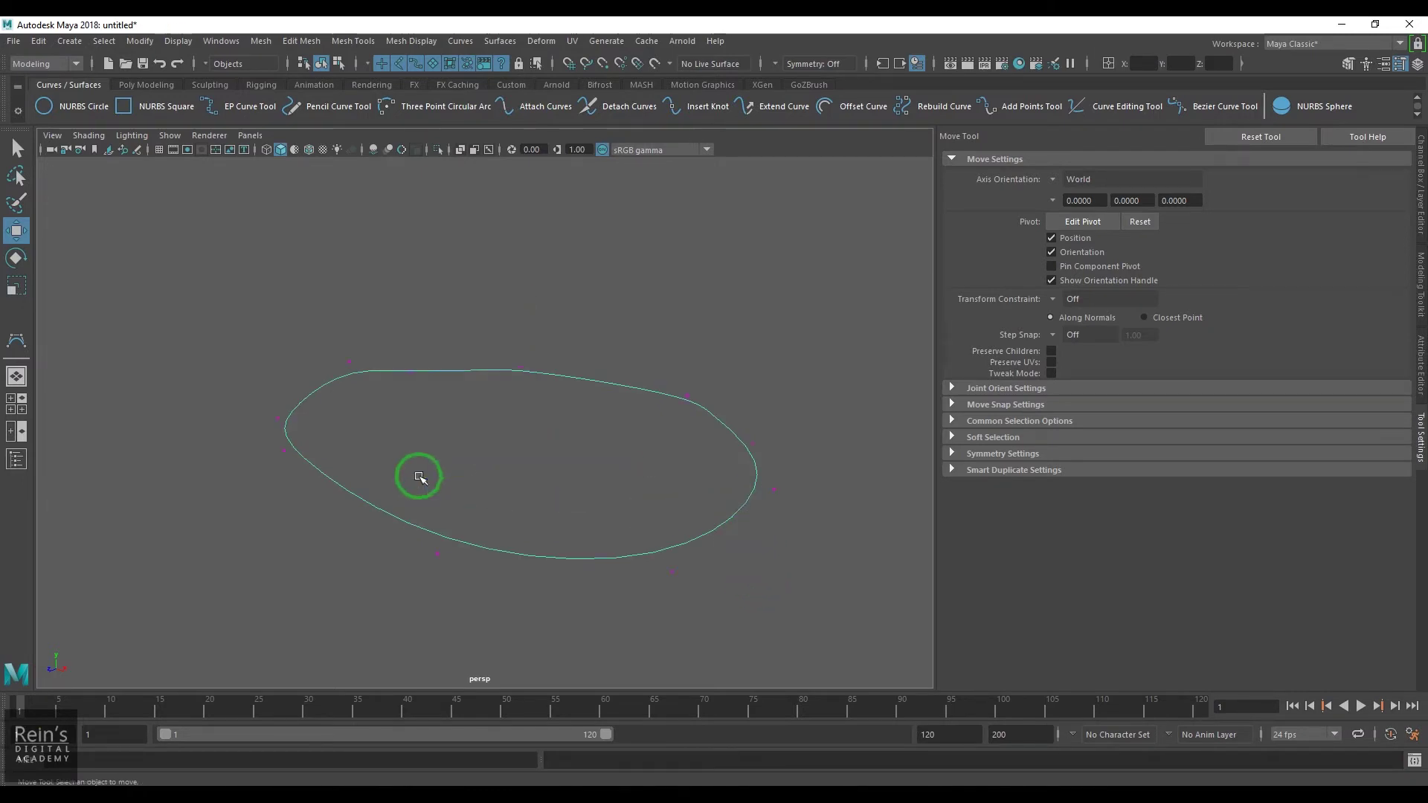
drag(218, 297, 859, 618)
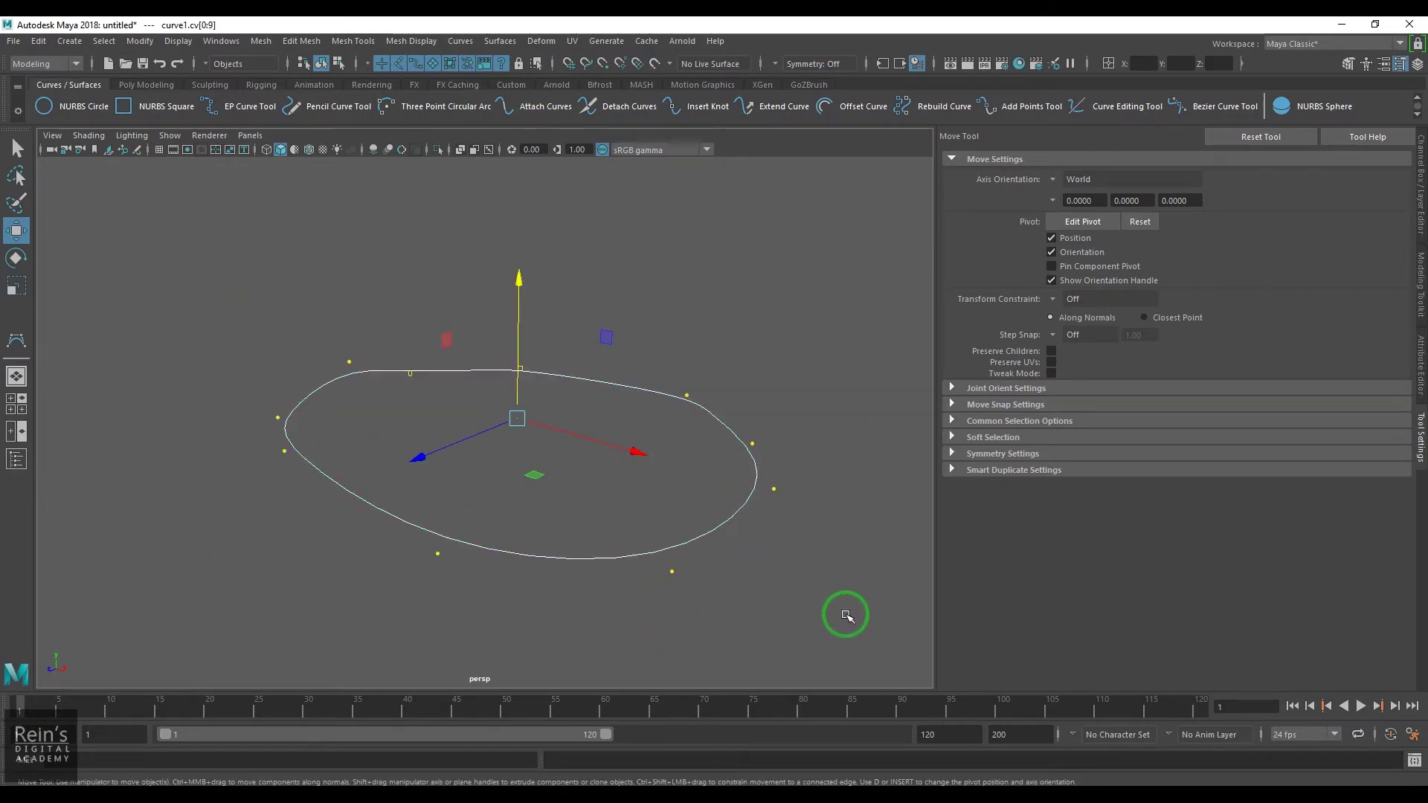
key(r)
drag(521, 287, 547, 413)
click(520, 286)
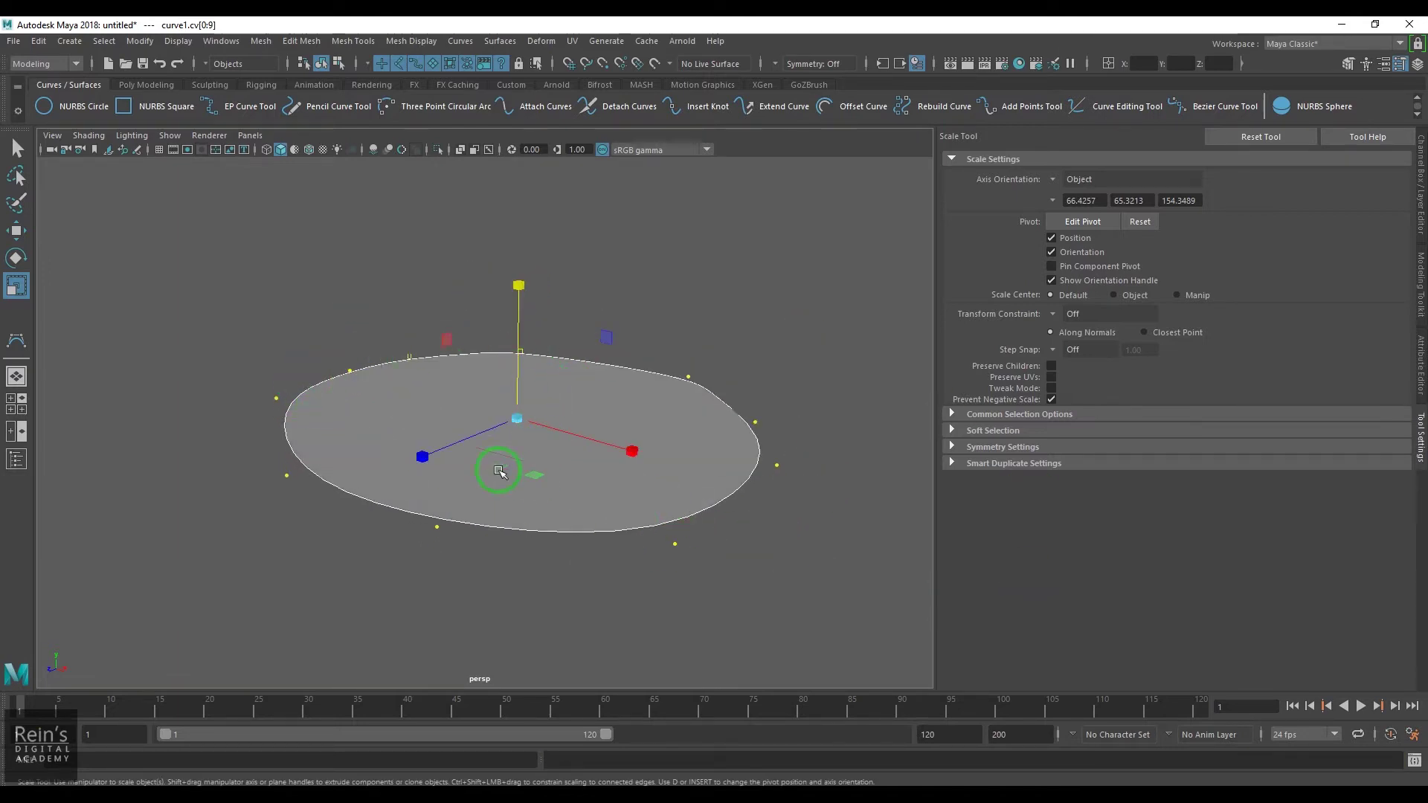
alt+drag(618, 507, 730, 484)
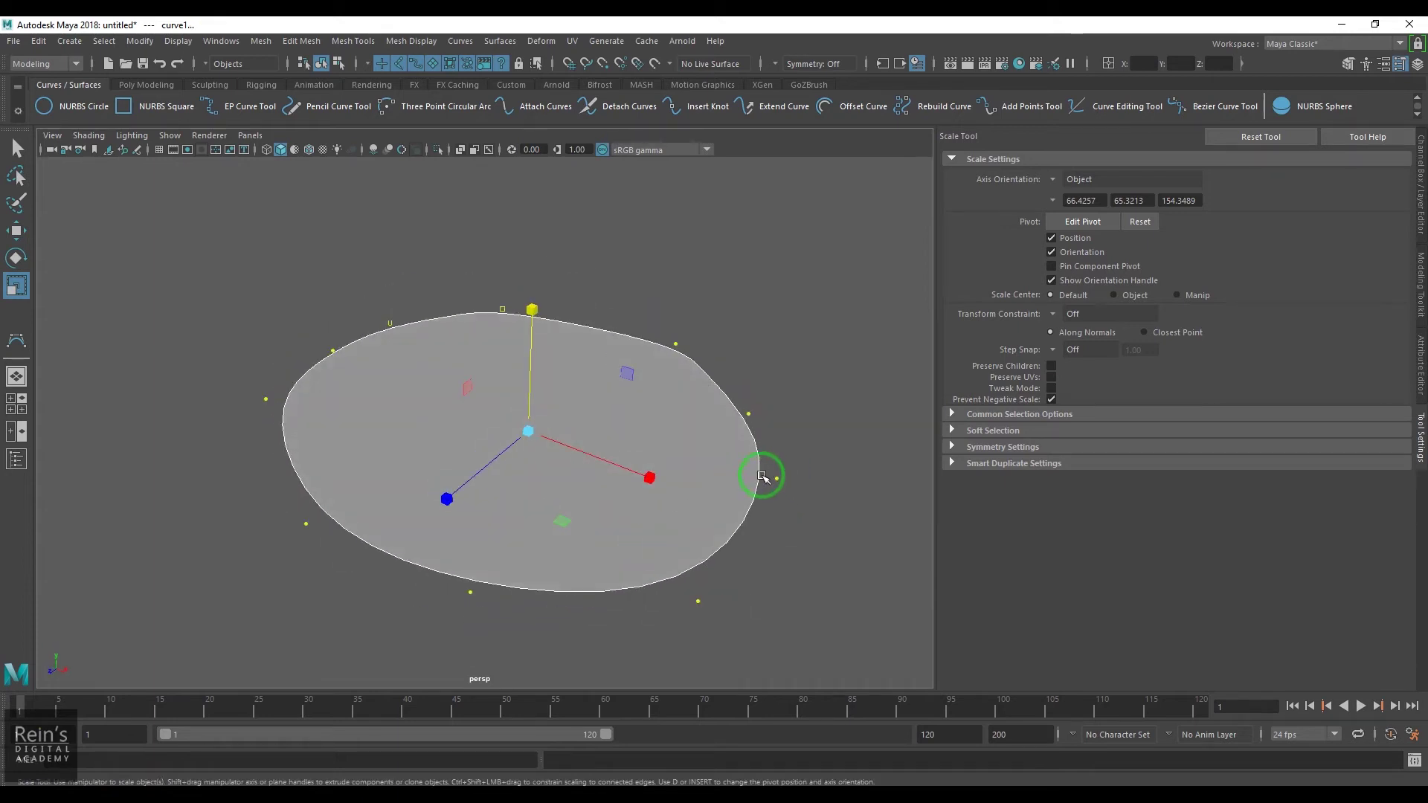
click(608, 479)
key(Delete)
- Center the curve's pivot and snap the curve onto the ground grid line in the side view
click(690, 579)
key(space)
drag(691, 579, 729, 574)
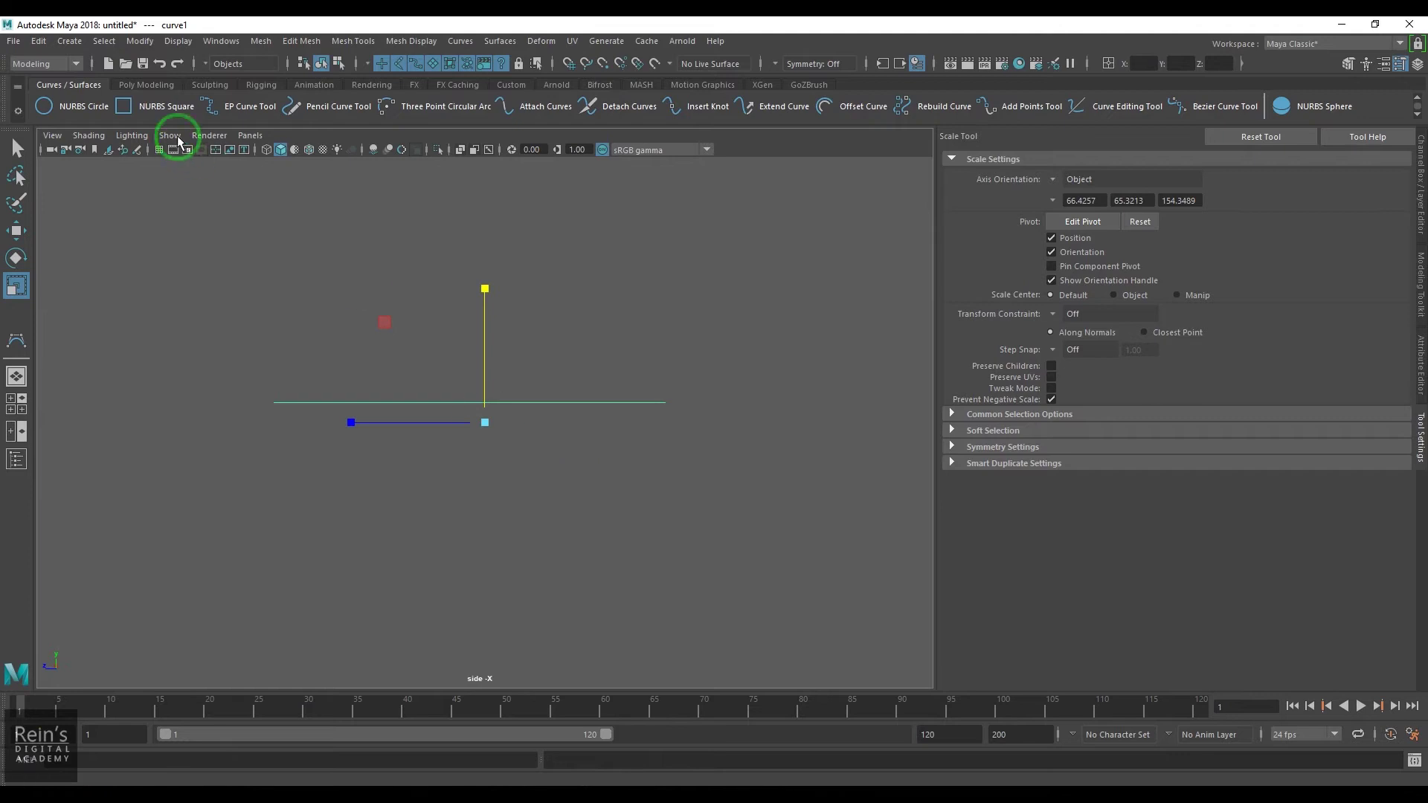
click(142, 41)
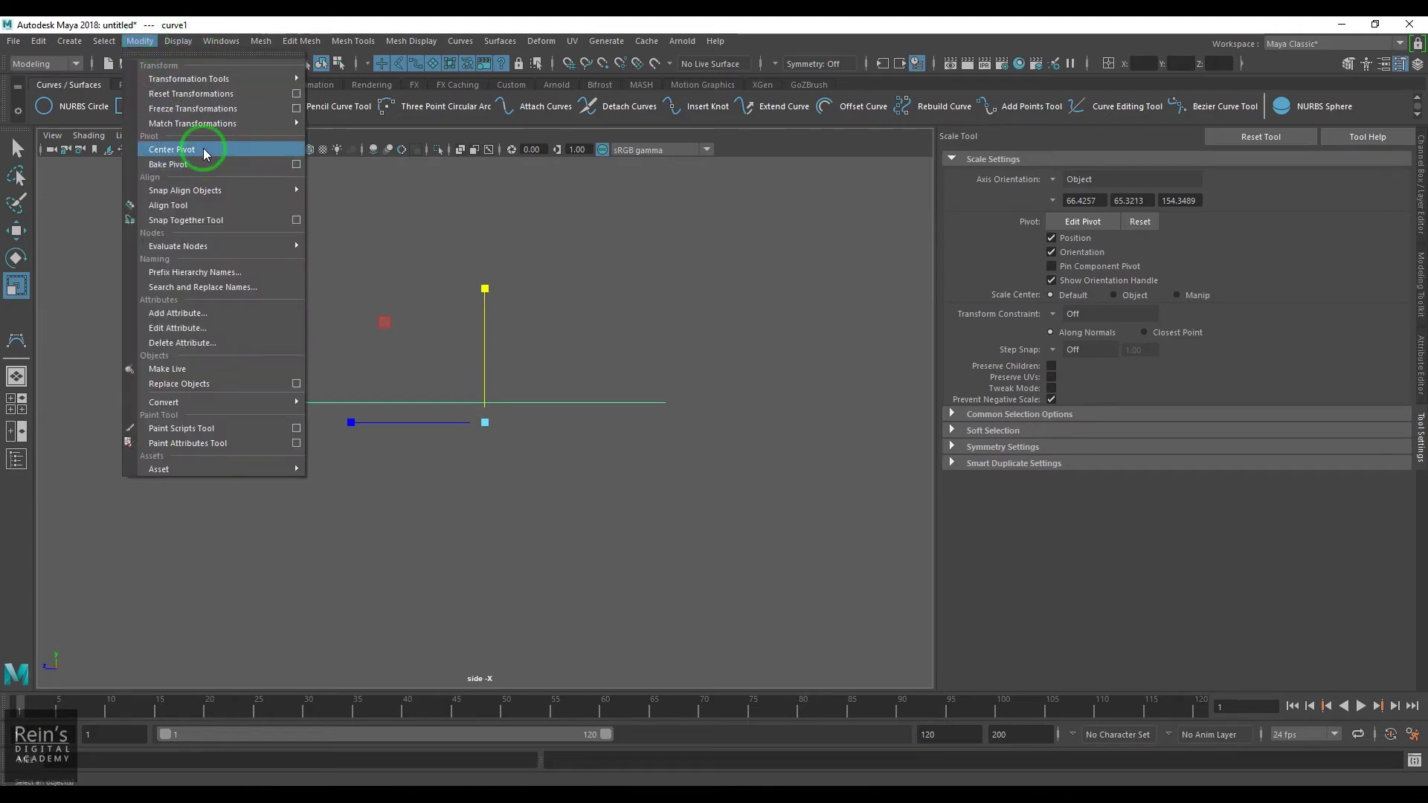
click(199, 149)
key(w)
click(158, 149)
alt+middle_drag(494, 408, 603, 424)
key(x)
drag(578, 418, 619, 450)
- Create a NURBS circle in the perspective view, shift it along X inside the closed curve and enlarge it
click(656, 534)
key(space)
drag(662, 508, 631, 468)
alt+right_drag(631, 469, 635, 488)
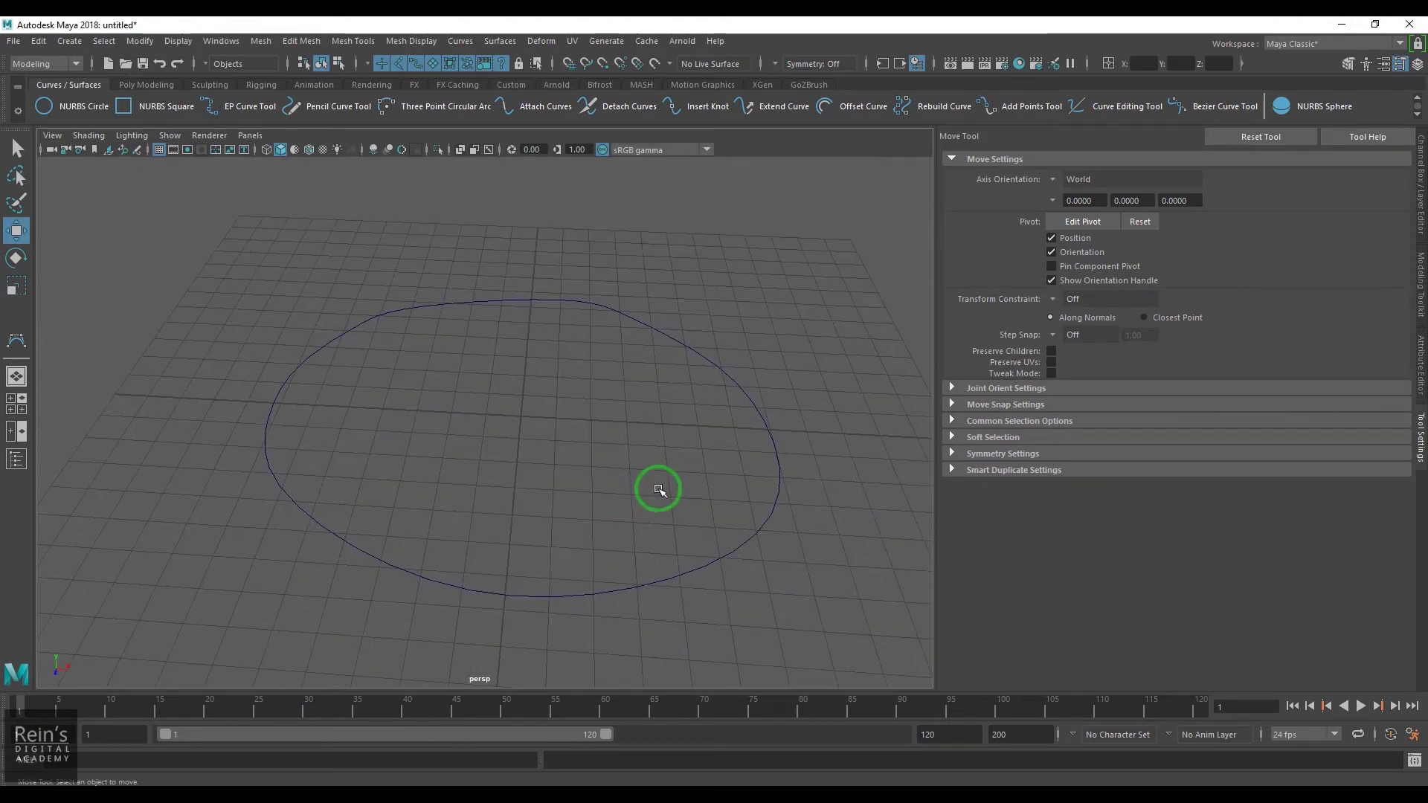
click(54, 108)
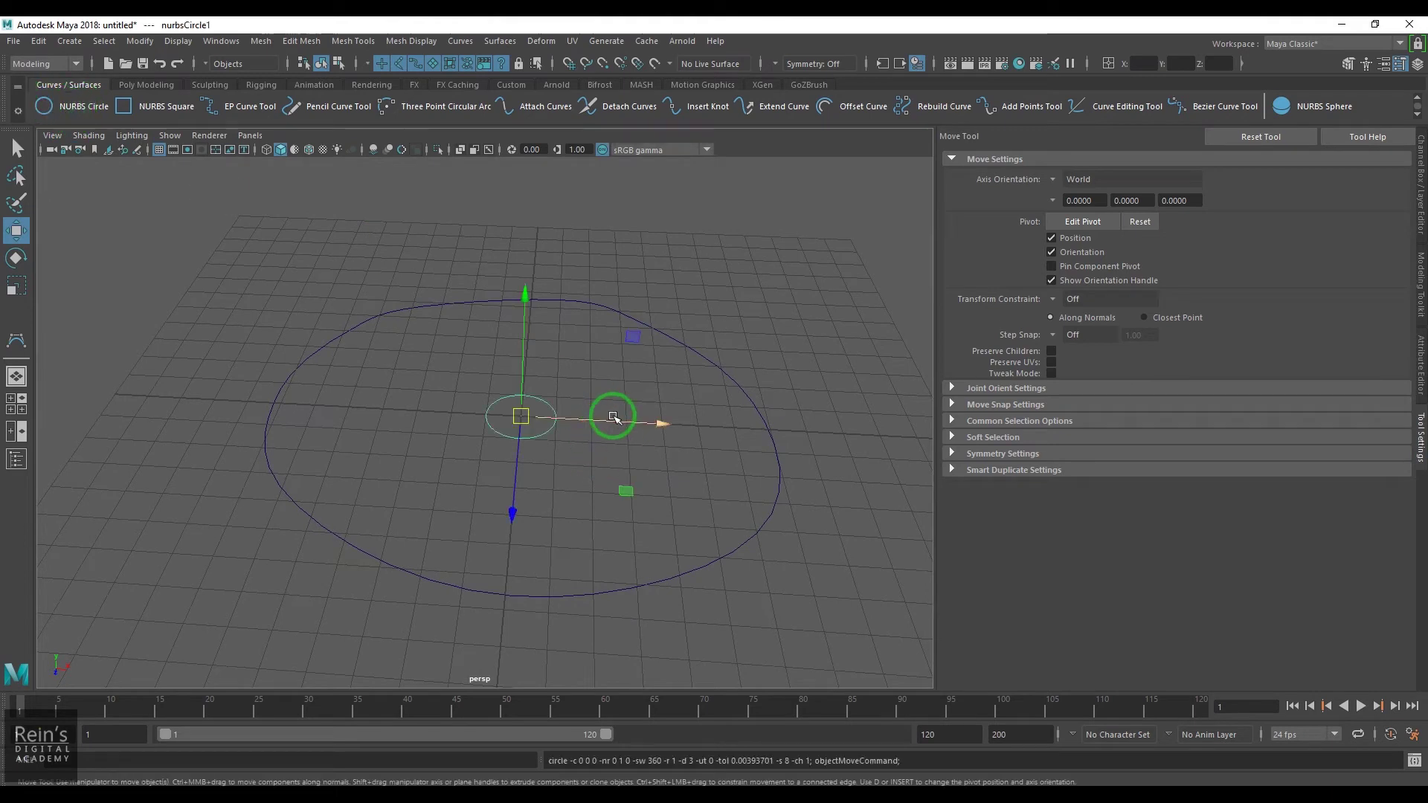
drag(612, 414, 675, 434)
click(159, 150)
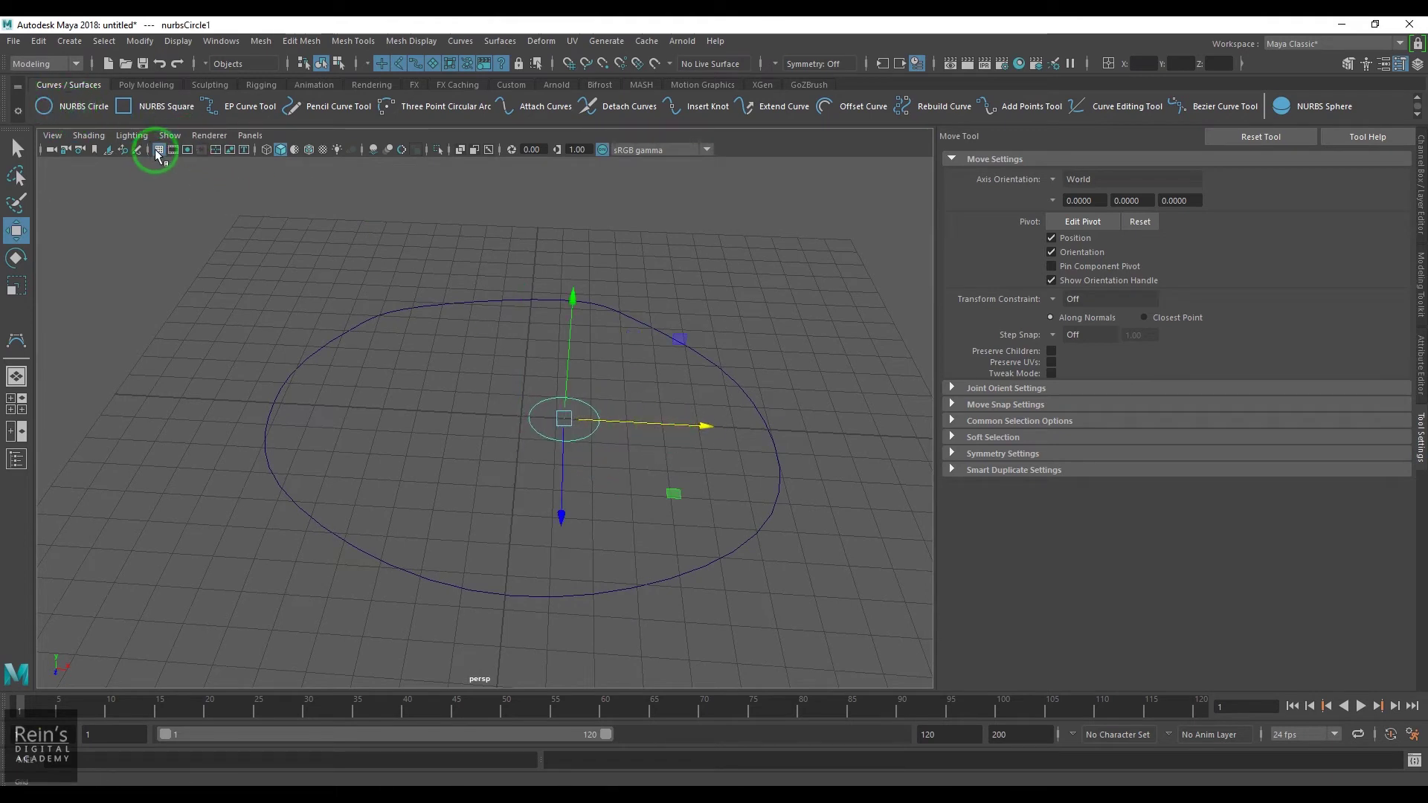
key(ctrl+z)
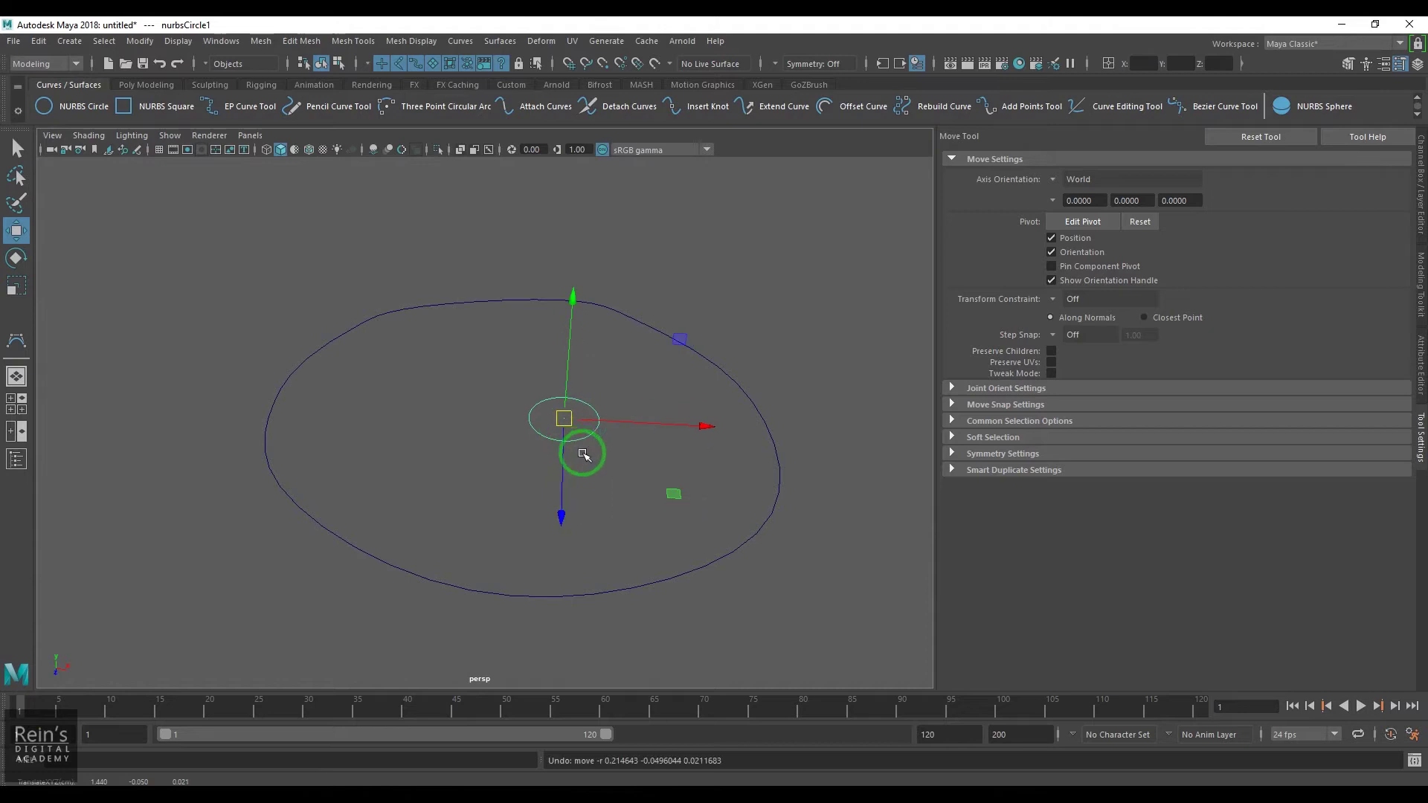
key(r)
drag(564, 419, 510, 414)
- Duplicate the circle twice, placing one copy beside it inside the outer curve and the other overlapping the outer curve's front edge
key(w)
key(ctrl+d)
key(ctrl+d)
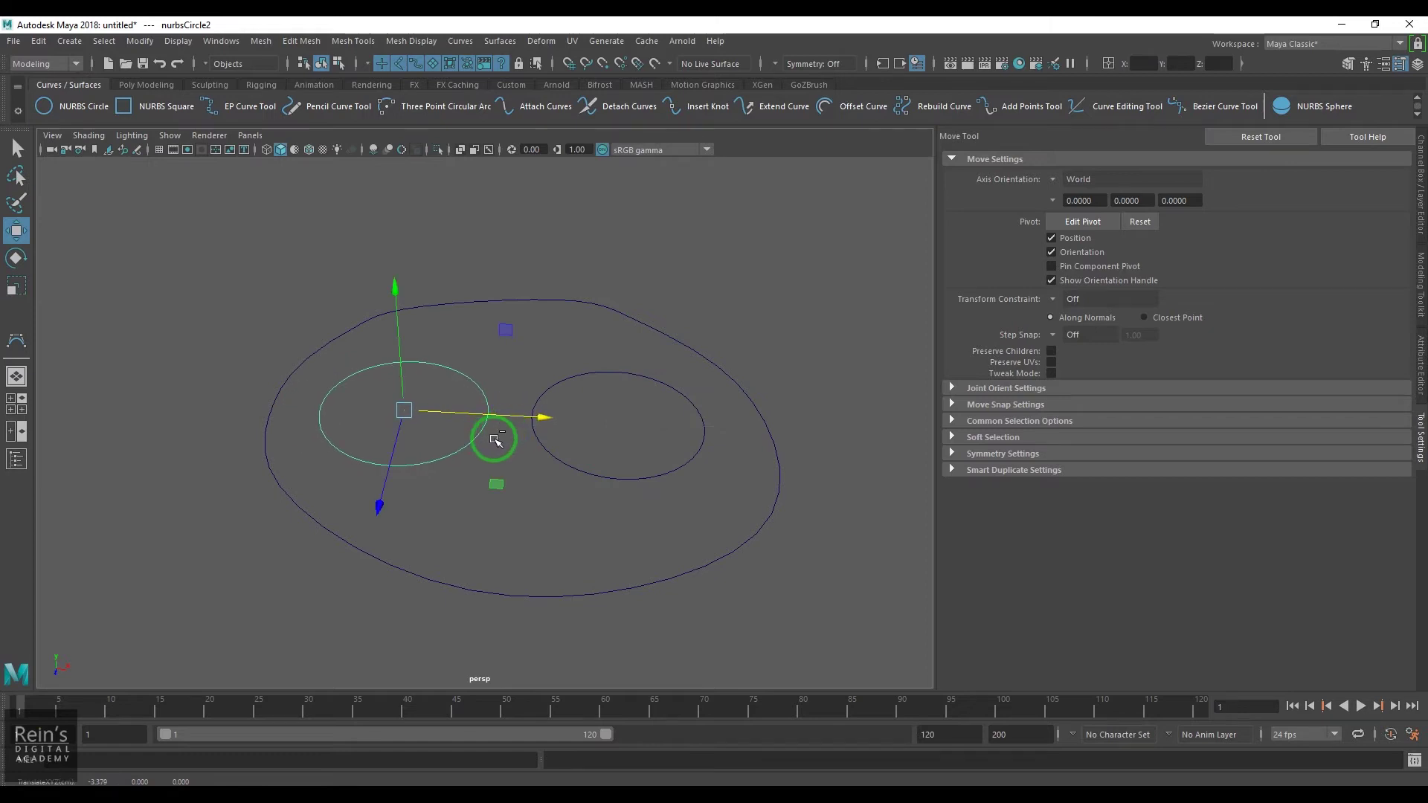
drag(435, 452, 402, 595)
drag(510, 526, 644, 548)
drag(494, 606, 537, 621)
- Select the outer curve and all three circles and create a planar surface from them
click(666, 520)
scroll(666, 520, down, 3)
alt+drag(667, 520, 487, 451)
drag(271, 252, 783, 593)
mouse_move(697, 572)
alt+mouse_down()
mouse_move(819, 590)
mouse_move(704, 574)
alt+mouse_up()
scroll(734, 635, up, 3)
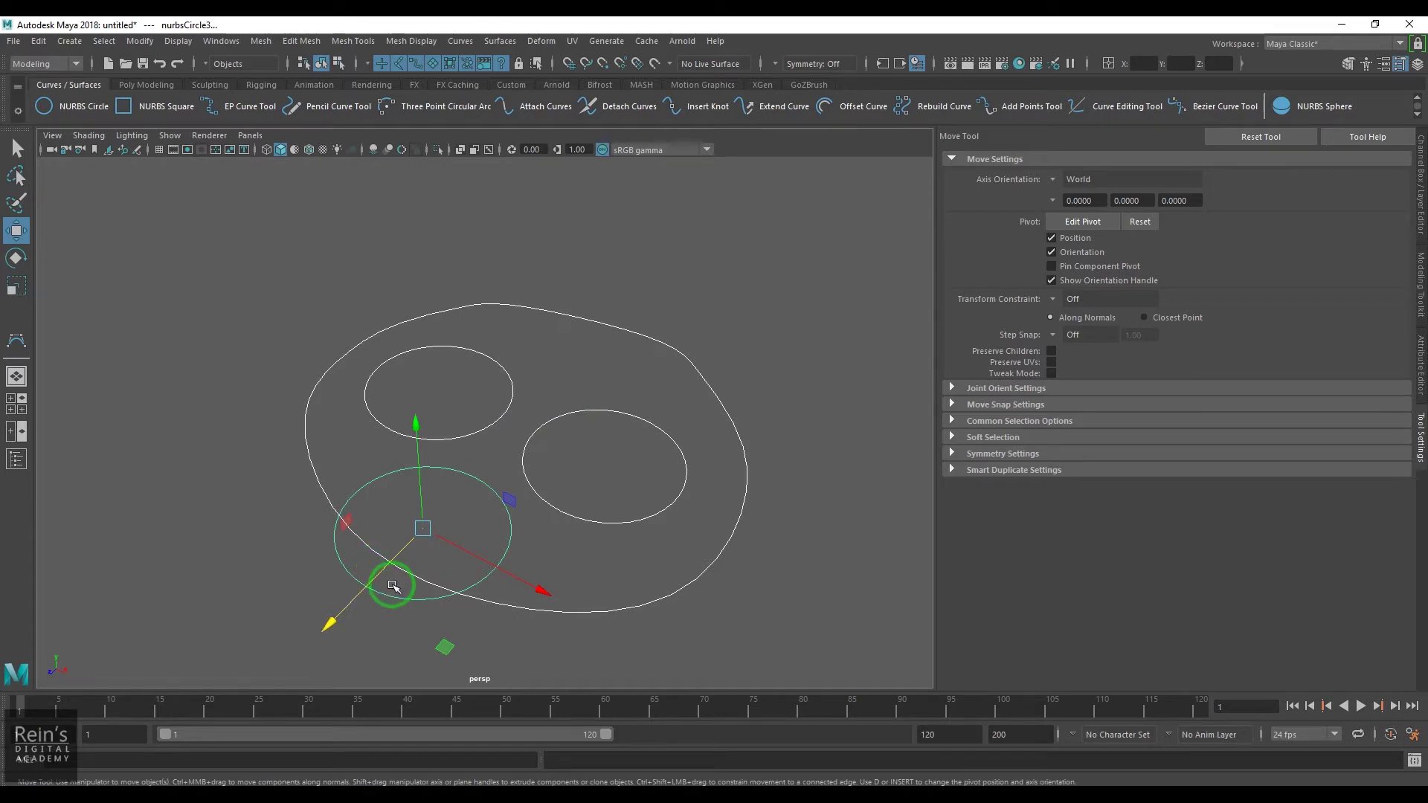
click(500, 41)
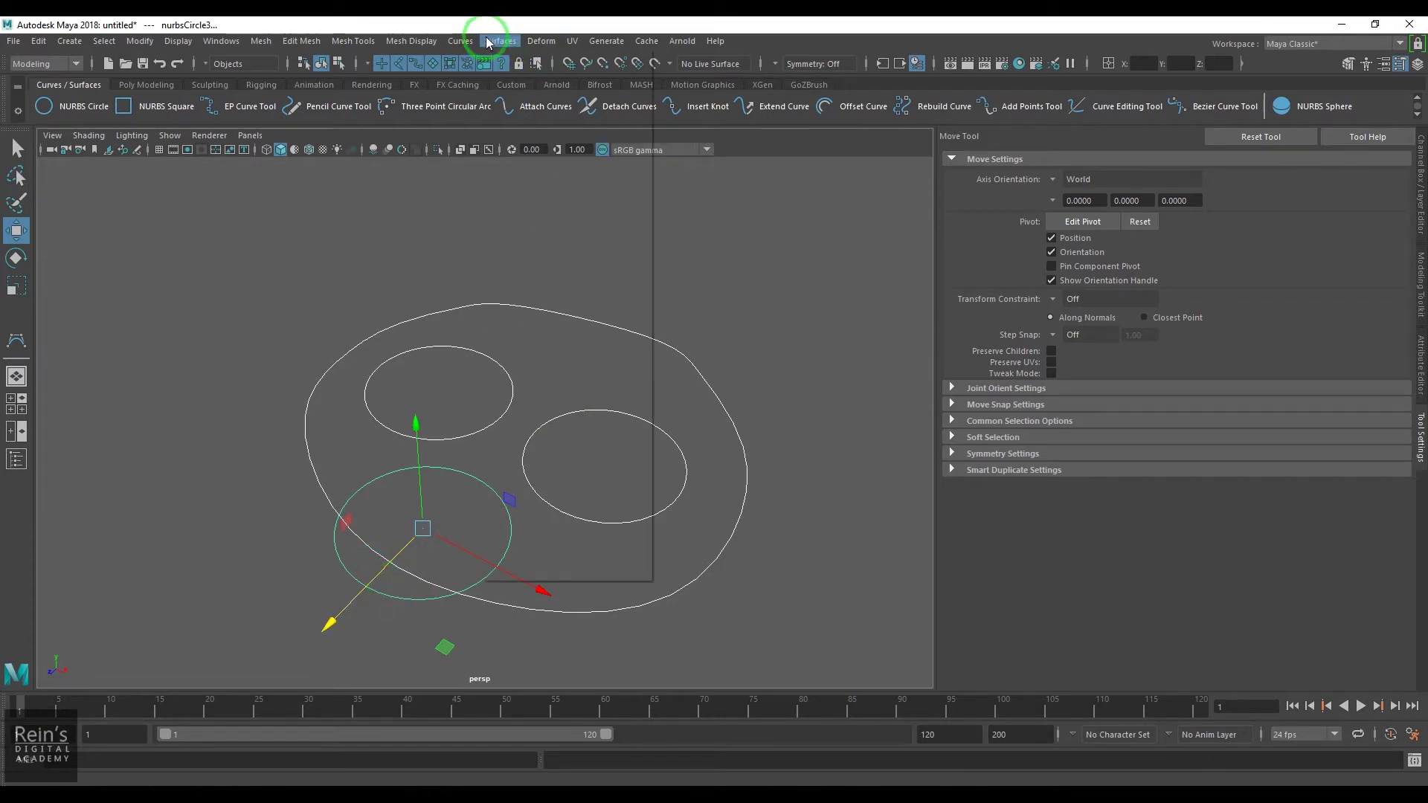
click(592, 94)
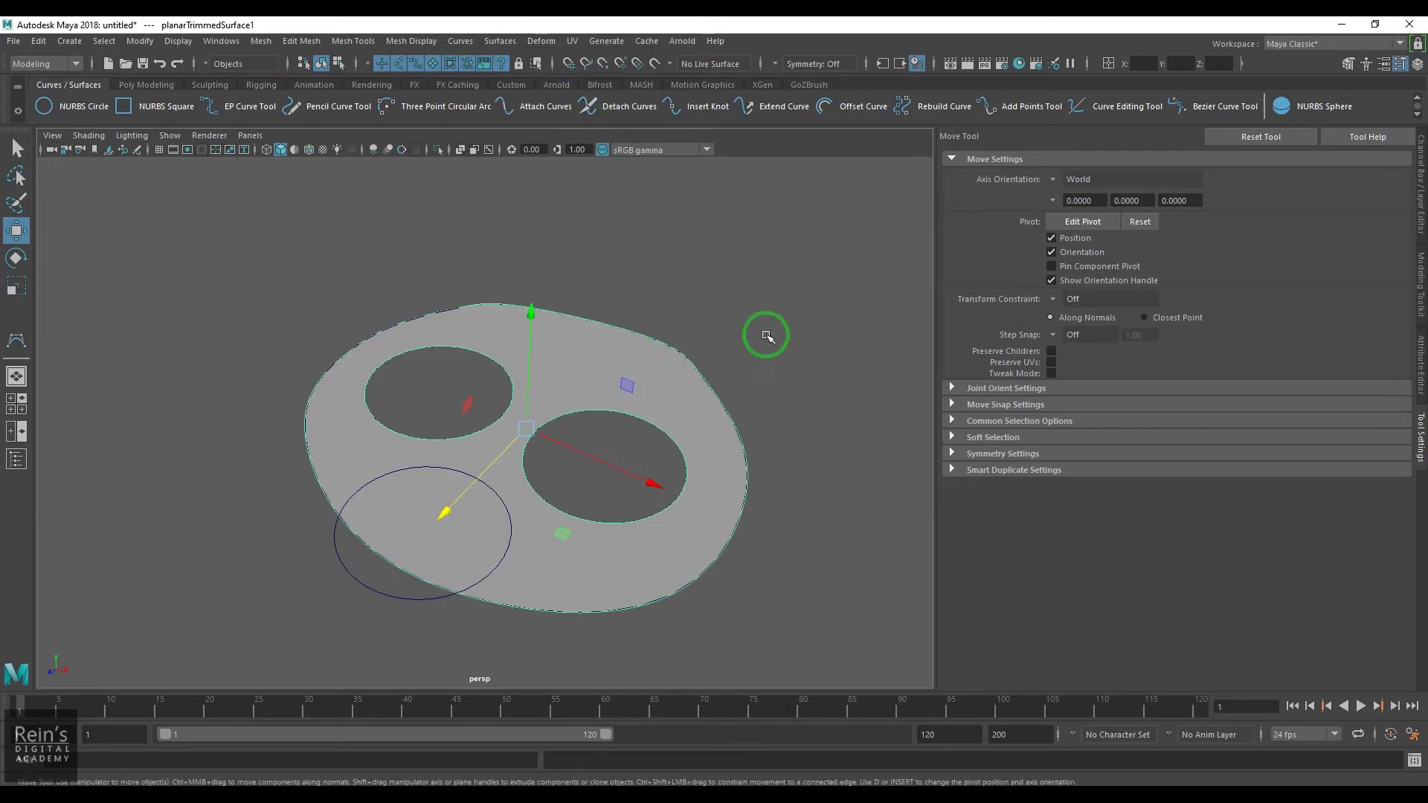
- Move the front circle along Z to about 1.6, inside the outer curve and overlapping both other circles, and select the planar surface
click(376, 632)
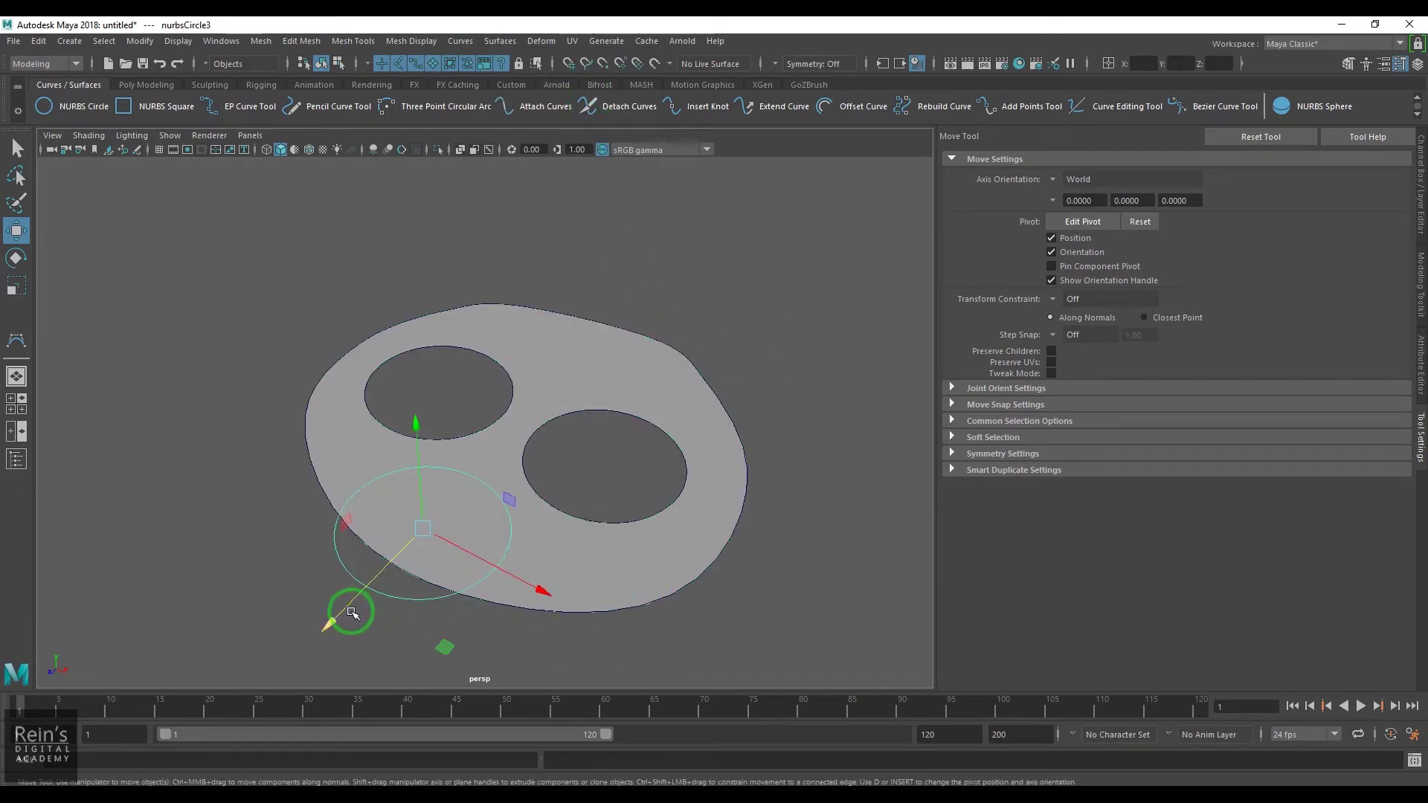
drag(346, 613, 420, 521)
click(772, 345)
alt+drag(577, 484, 548, 497)
alt+right_drag(548, 497, 624, 524)
mouse_move(624, 524)
alt+mouse_down()
mouse_move(695, 548)
mouse_move(580, 555)
mouse_move(632, 490)
mouse_move(583, 501)
mouse_move(641, 546)
alt+mouse_up()
click(632, 491)
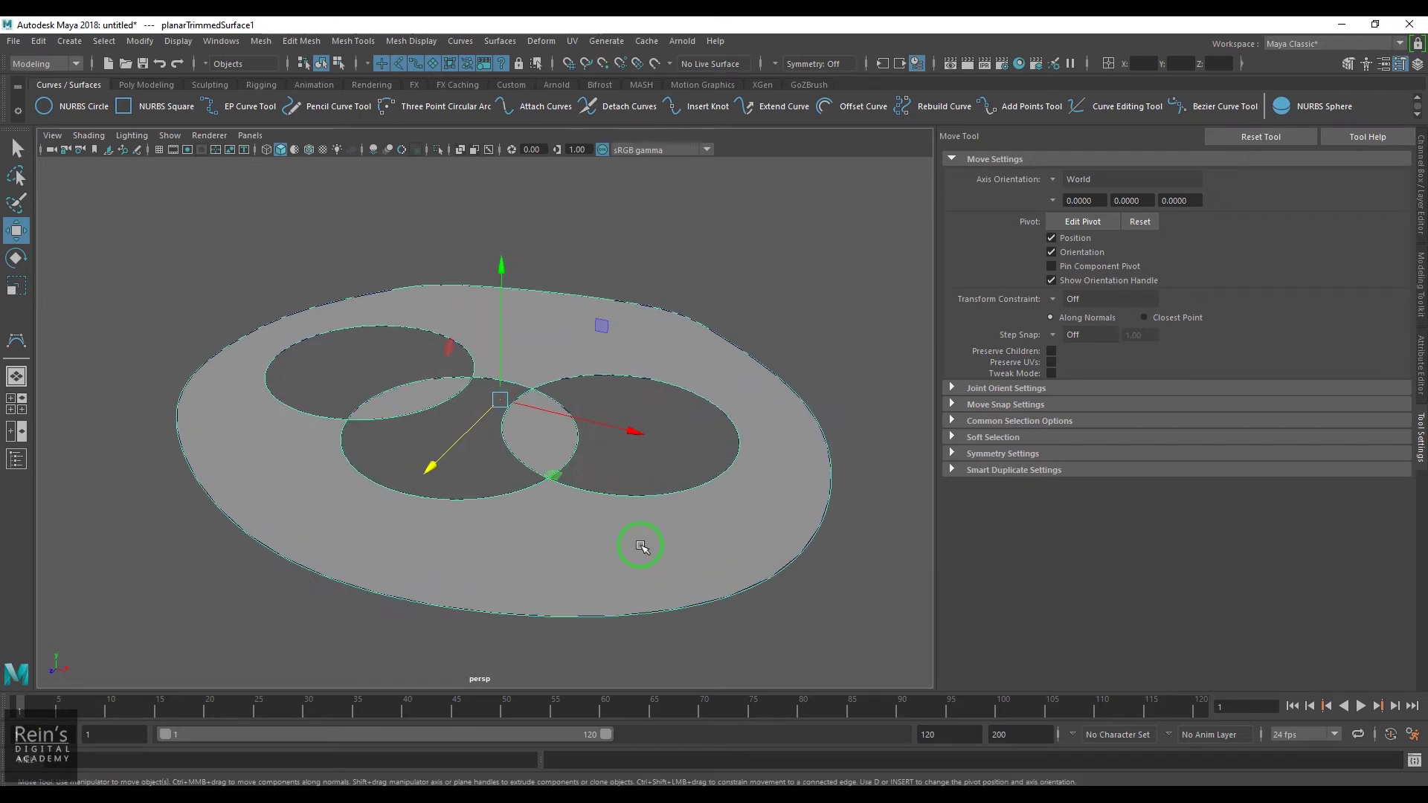
- Try raising one of the planar surface's control vertices about 3.9 units along Y, then undo the move and clear the selection
right_drag(641, 546, 537, 441)
key(ctrl+z)
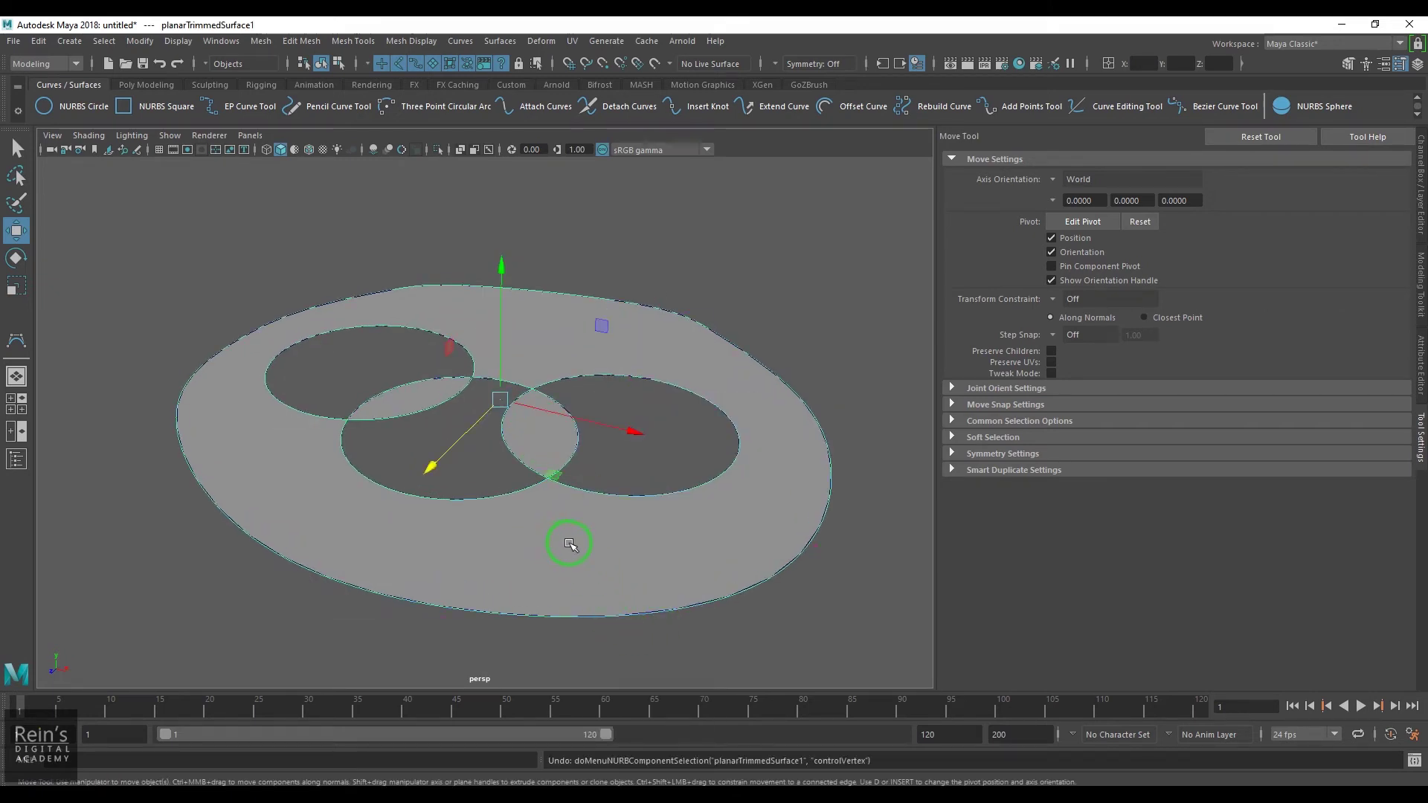
right_drag(570, 544, 568, 428)
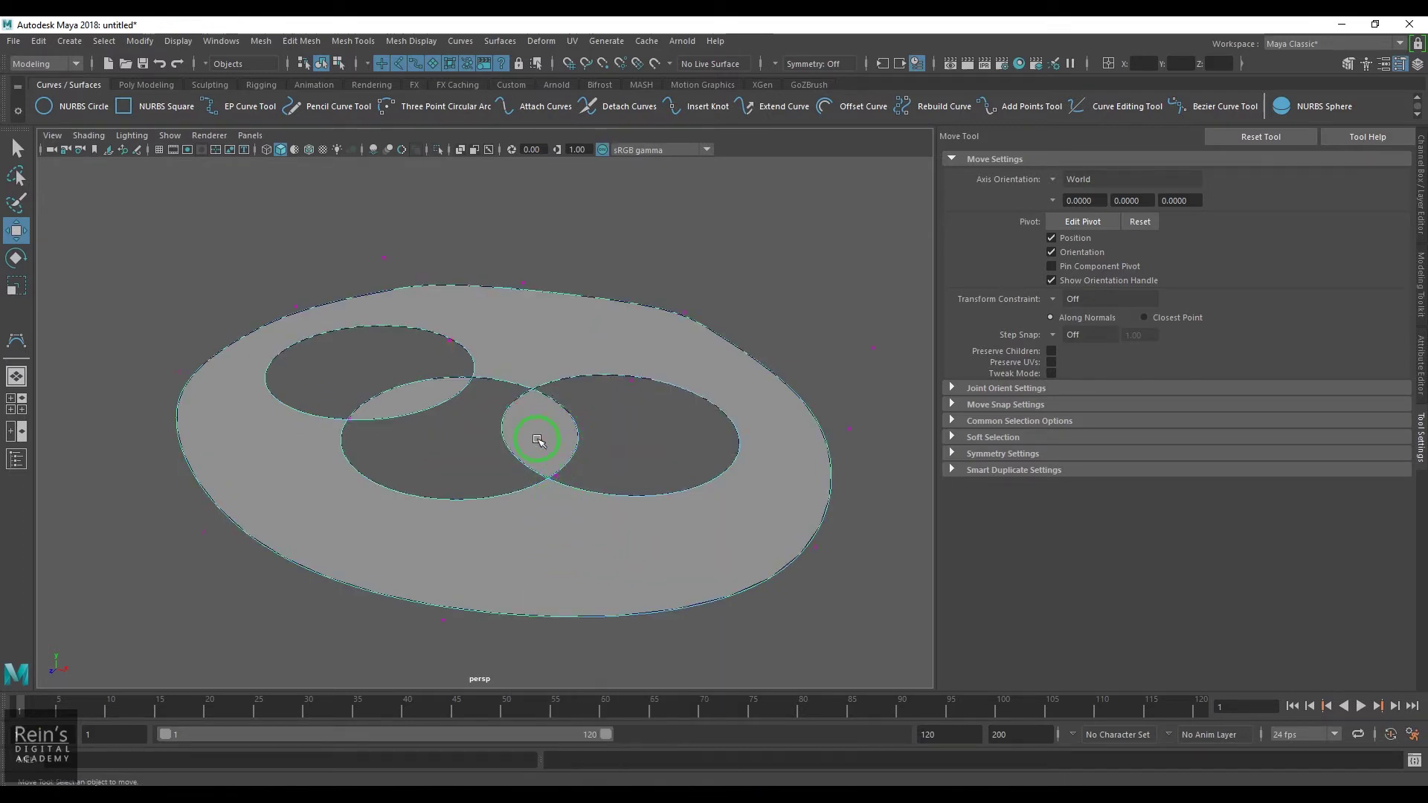
drag(617, 482, 614, 481)
drag(563, 398, 648, 203)
key(ctrl+z)
key(ctrl+z)
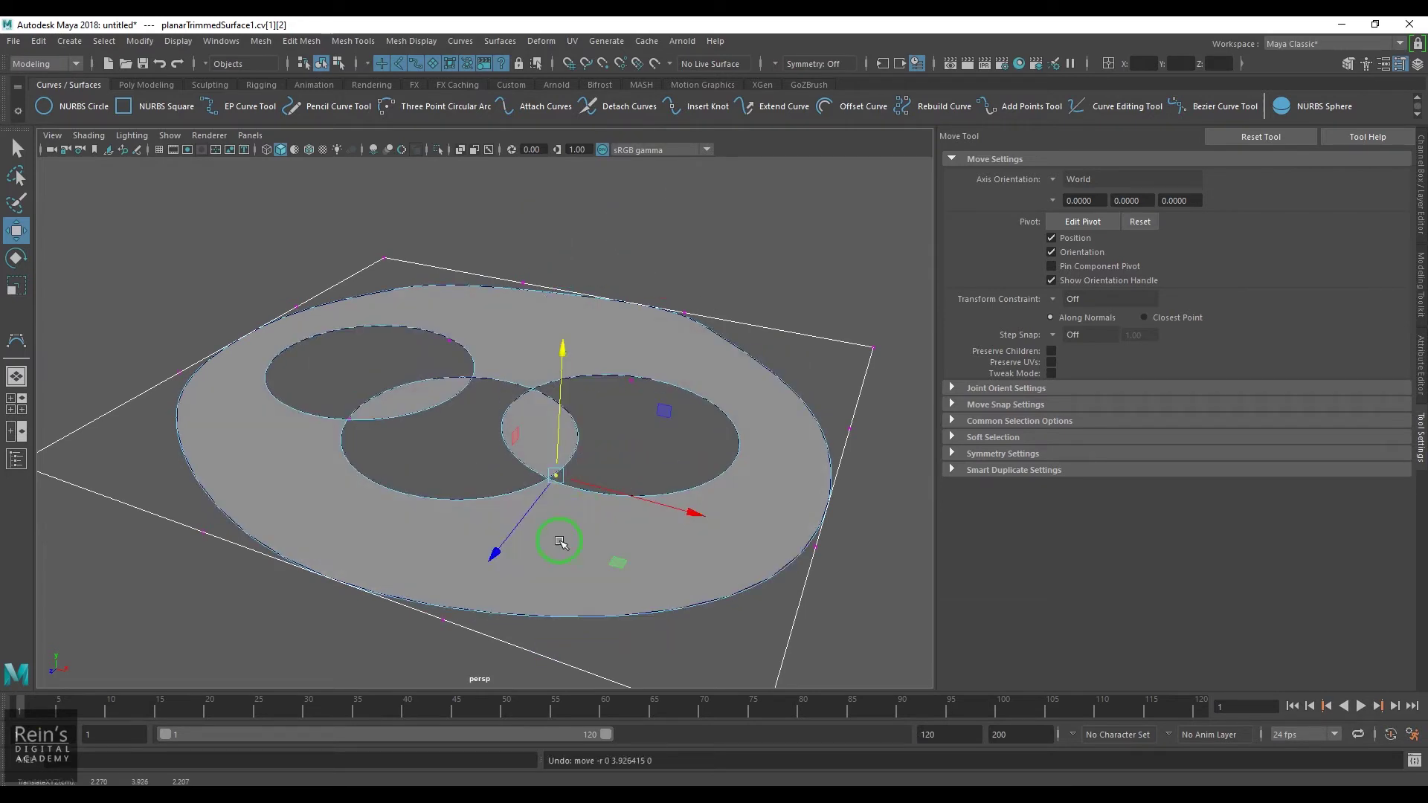
click(919, 569)
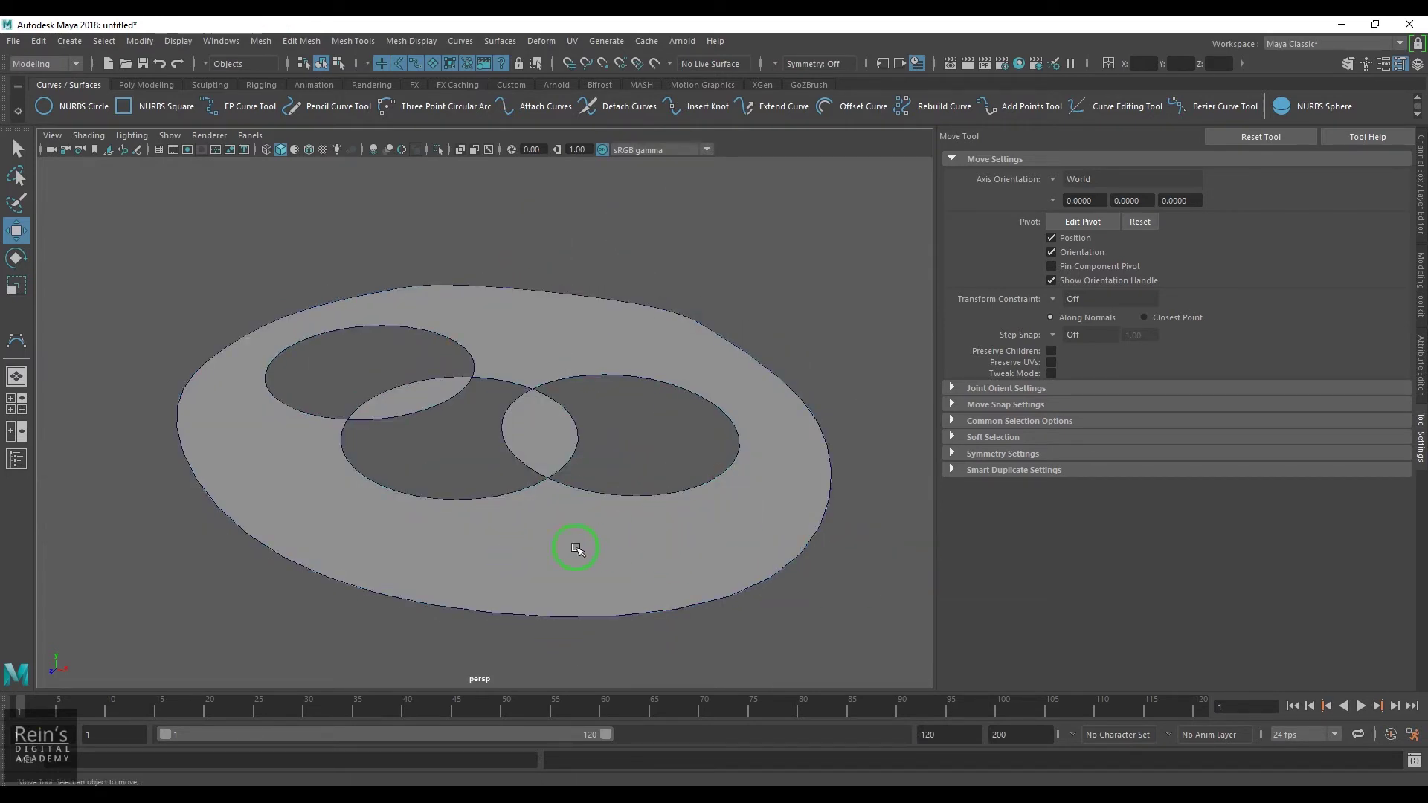
- Select the planar surface and set the Degree of its planar trim input to Linear
alt+drag(546, 548, 579, 545)
click(626, 534)
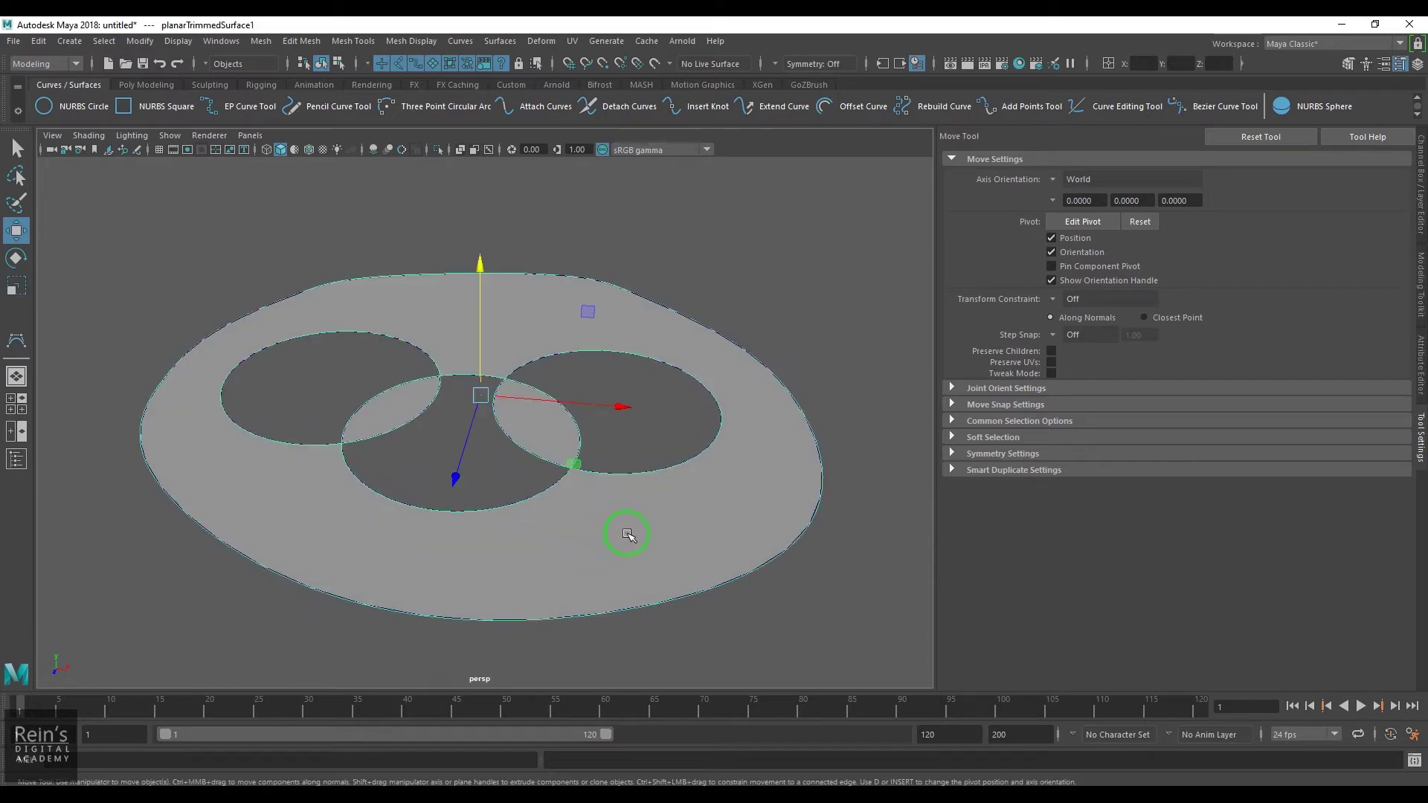
click(1422, 205)
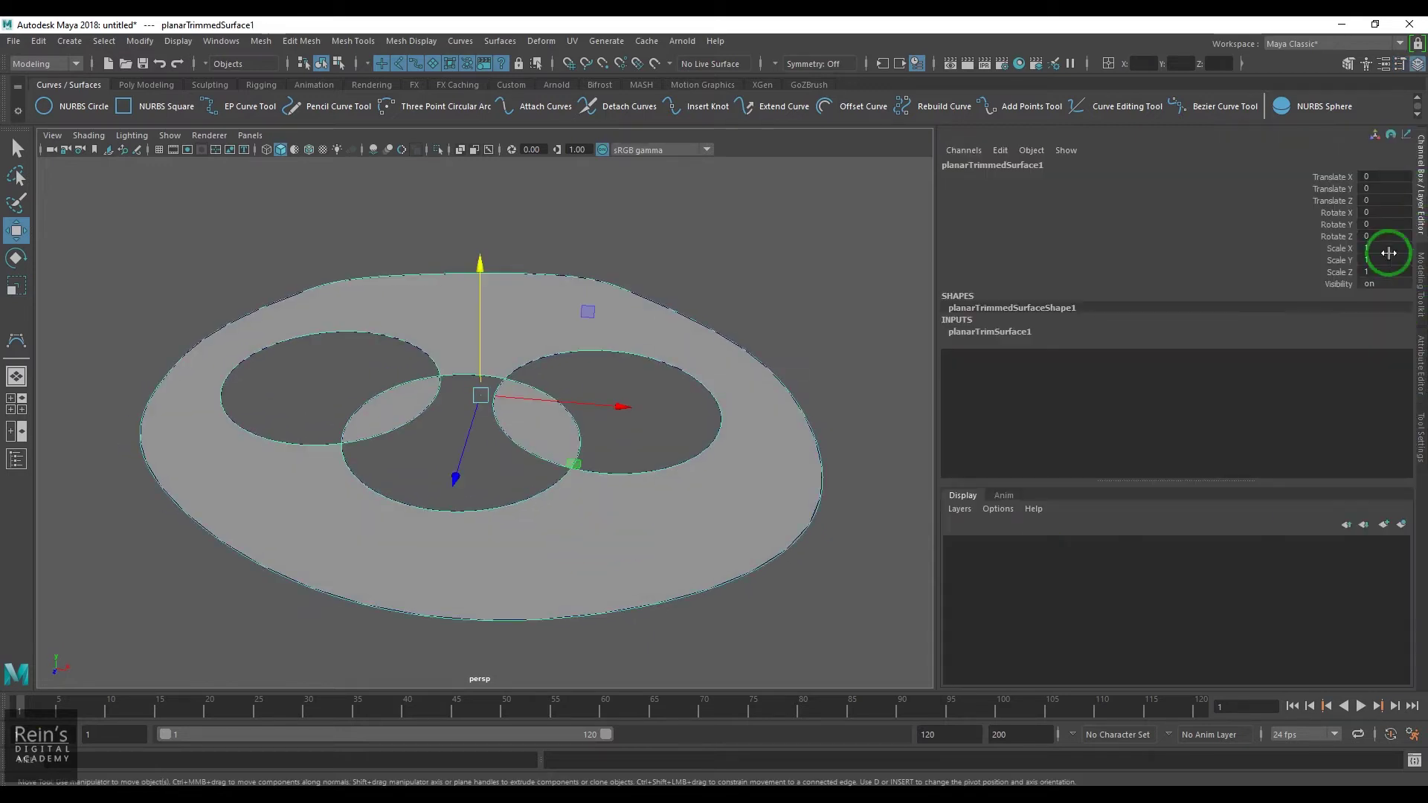
click(1043, 332)
drag(937, 388, 1264, 417)
click(1382, 343)
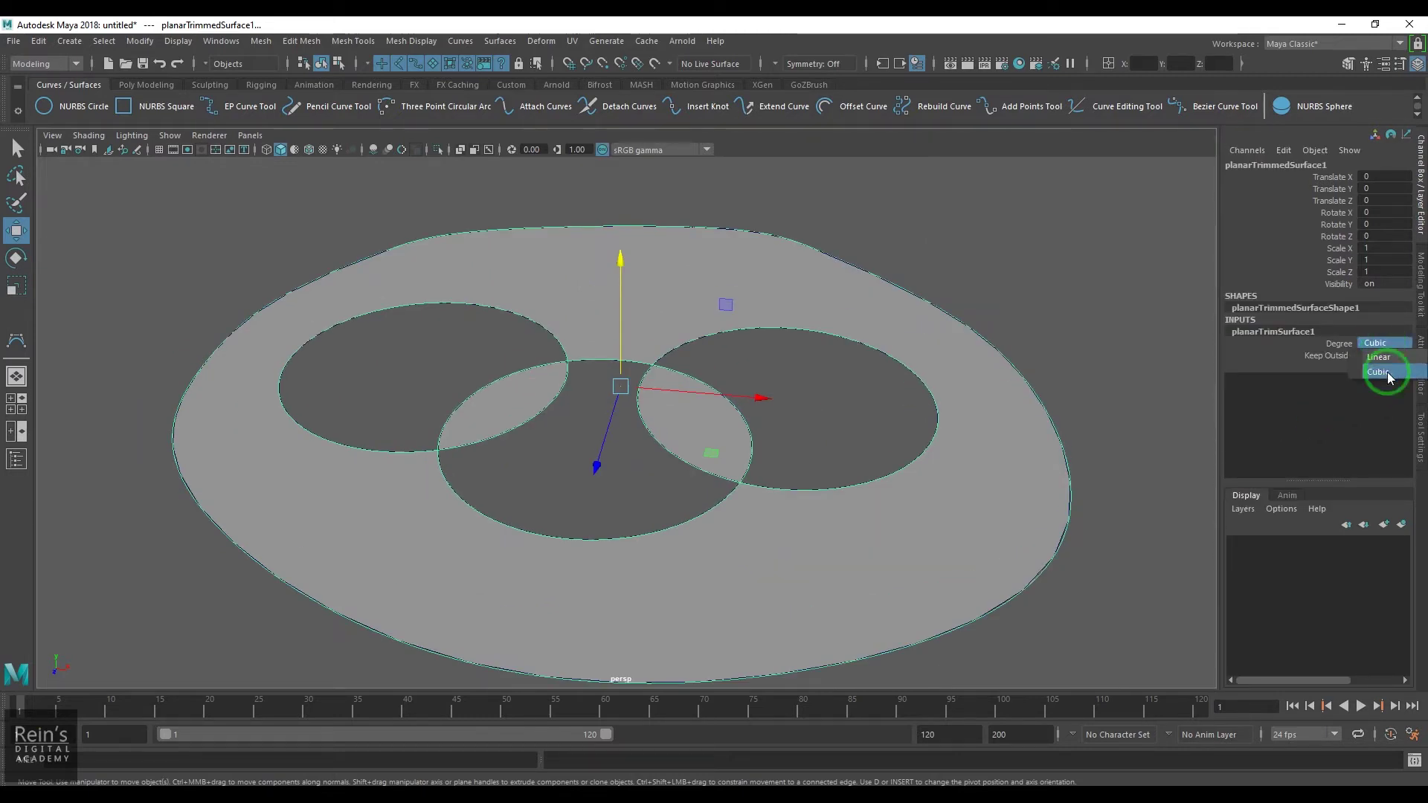
click(1388, 357)
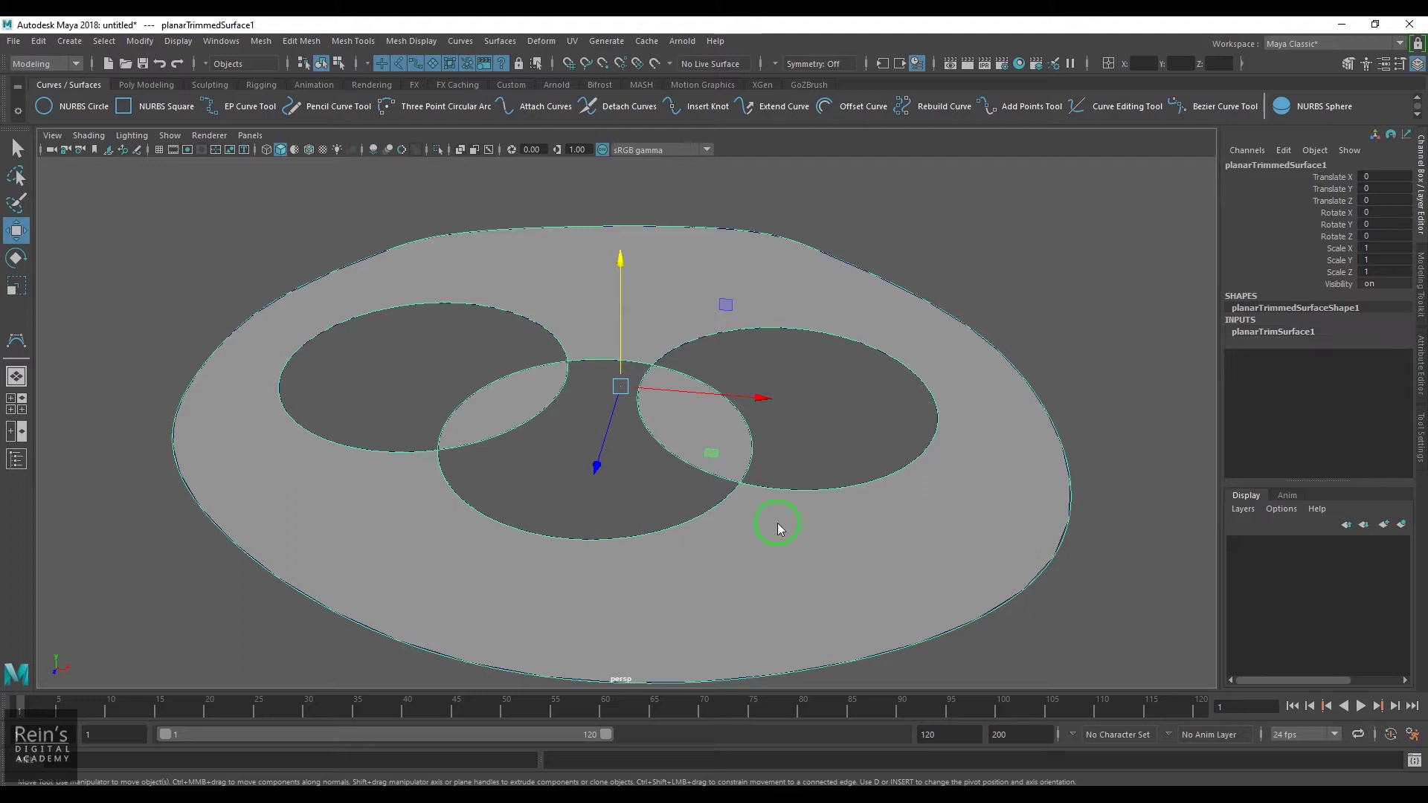
- Show the linear surface's control vertices and try editing the control vertices of its boundary curves, undoing the change
click(779, 552)
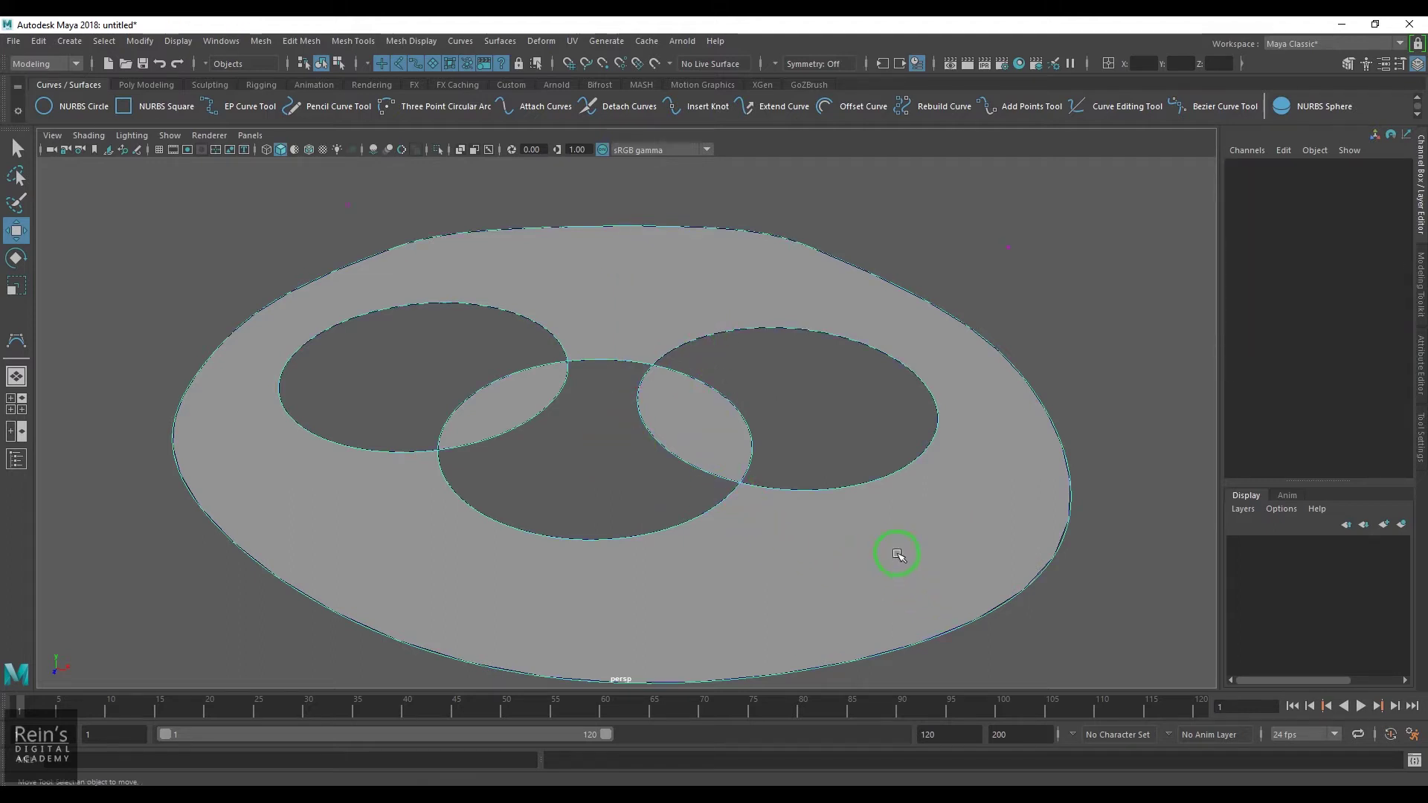
alt+right_drag(889, 556, 823, 480)
drag(503, 278, 787, 487)
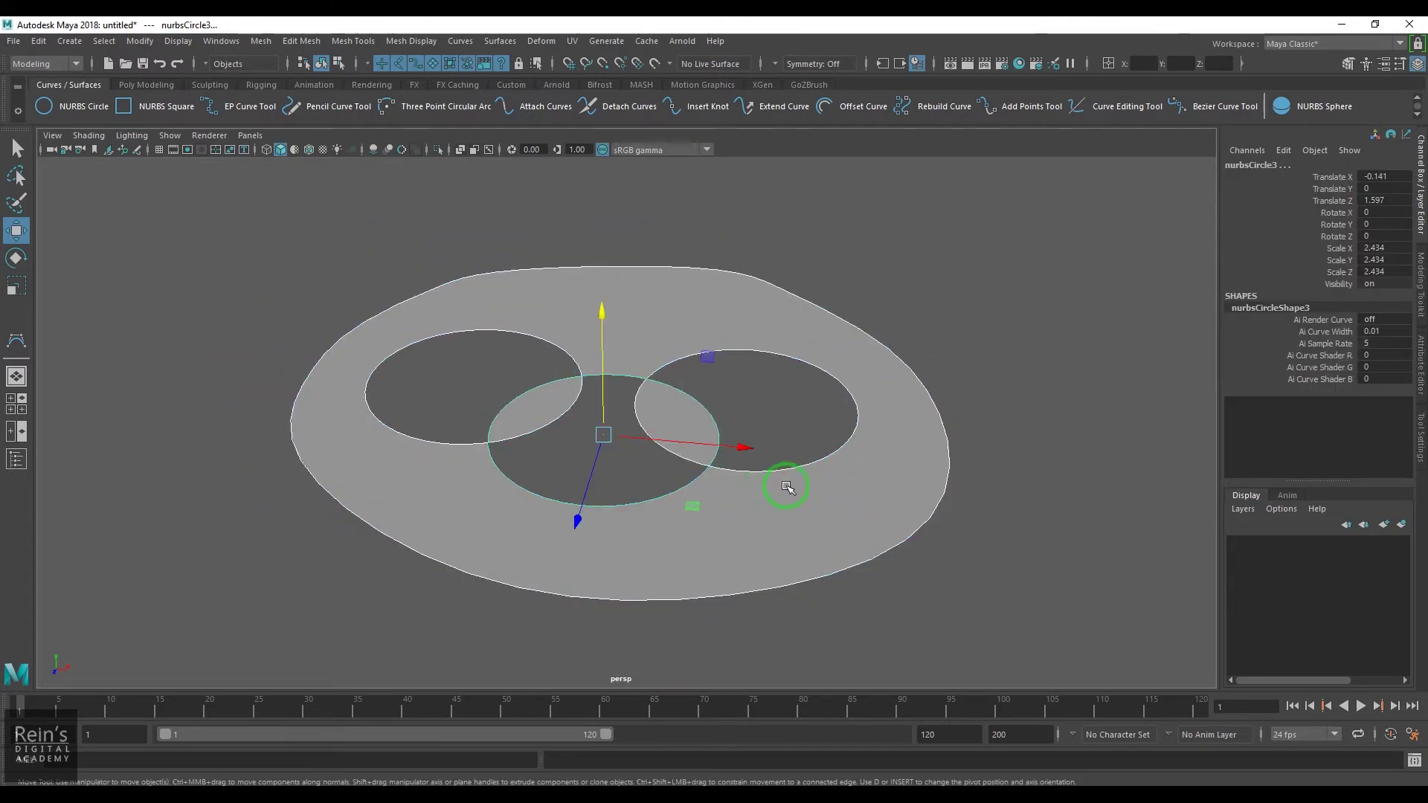
right_drag(715, 426, 732, 369)
drag(853, 258, 984, 355)
drag(934, 252, 882, 402)
drag(904, 233, 897, 239)
key(ctrl+z)
right_drag(840, 479, 975, 440)
- Select the planar surface and set Keep Outside to on in its planar trim input
click(789, 512)
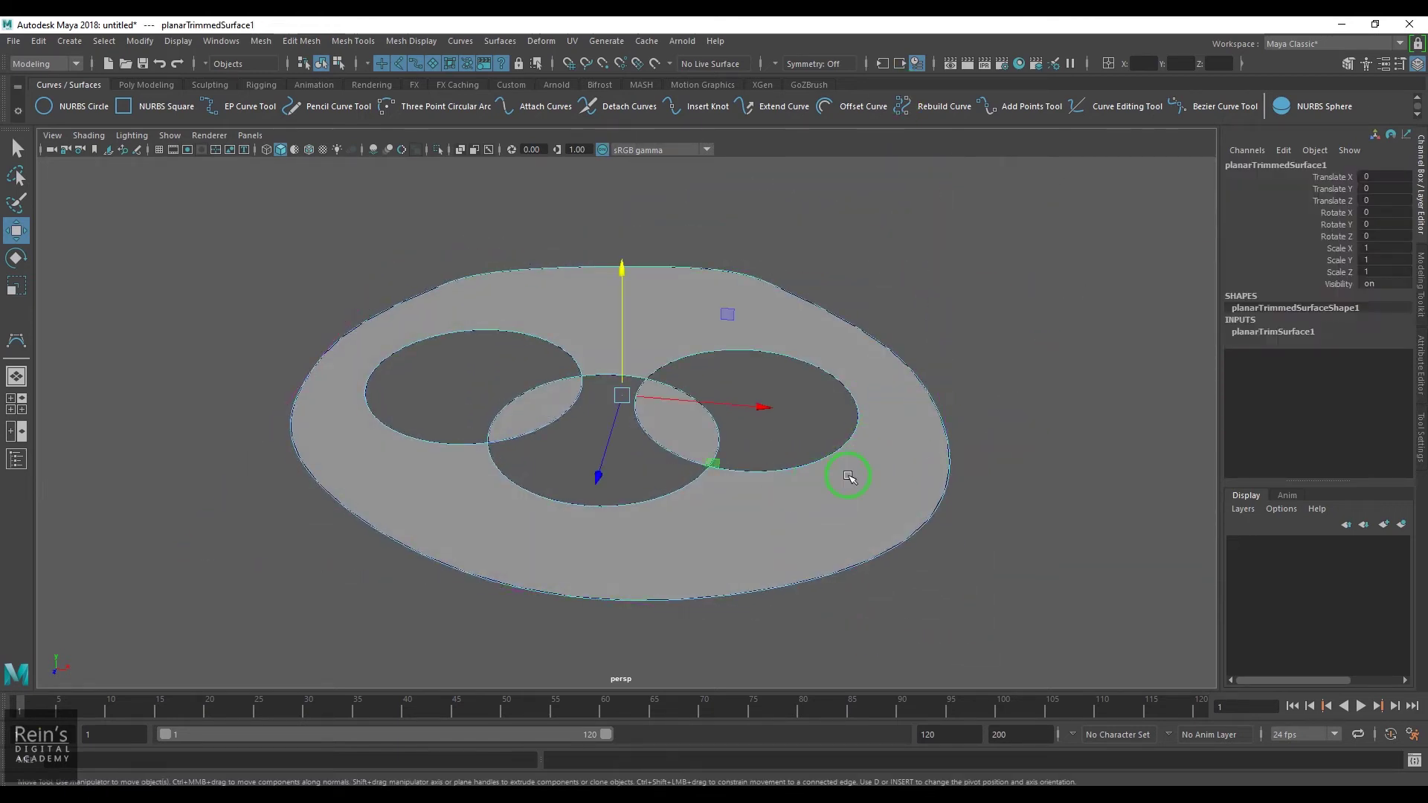
click(1270, 332)
click(1379, 359)
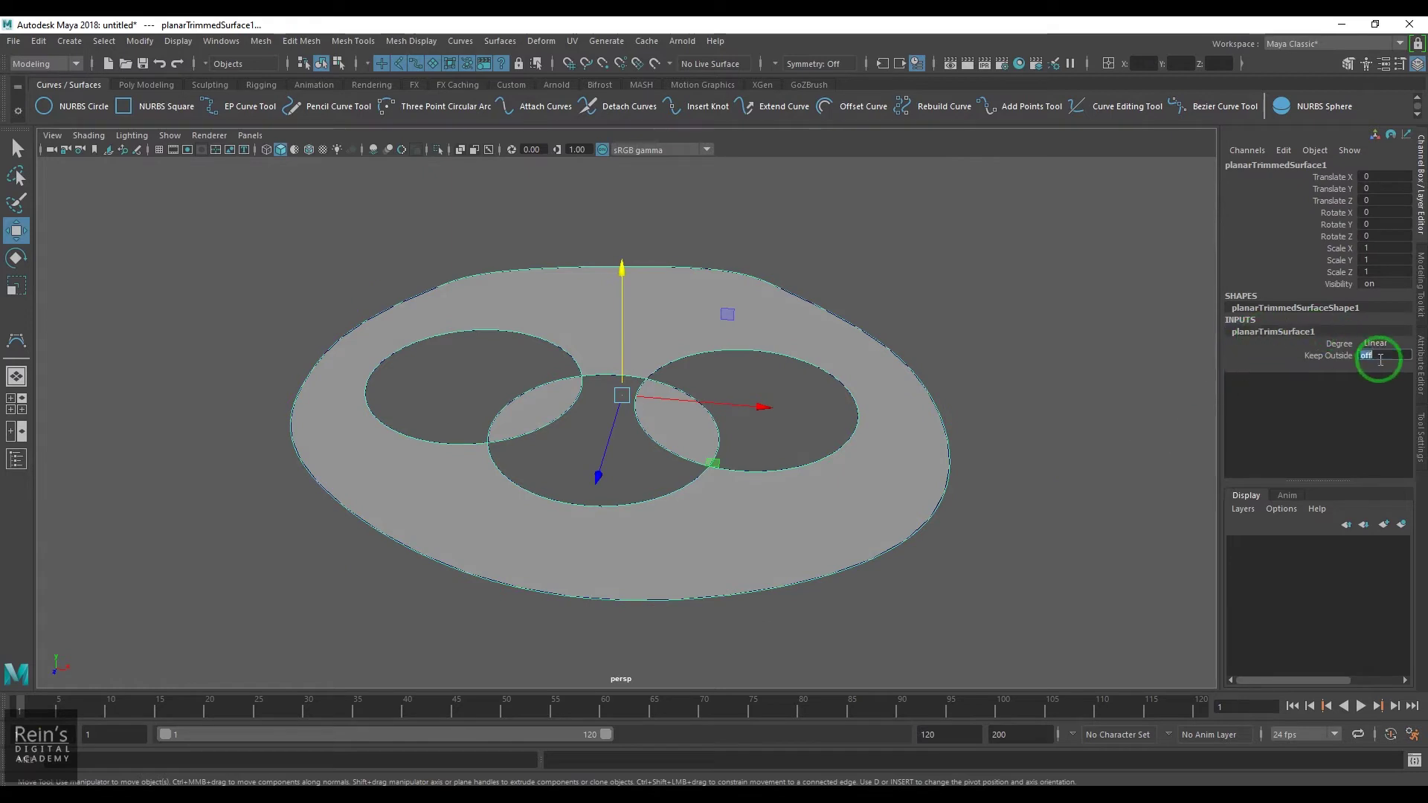
text(on)
key(Return)
scroll(774, 472, down, 5)
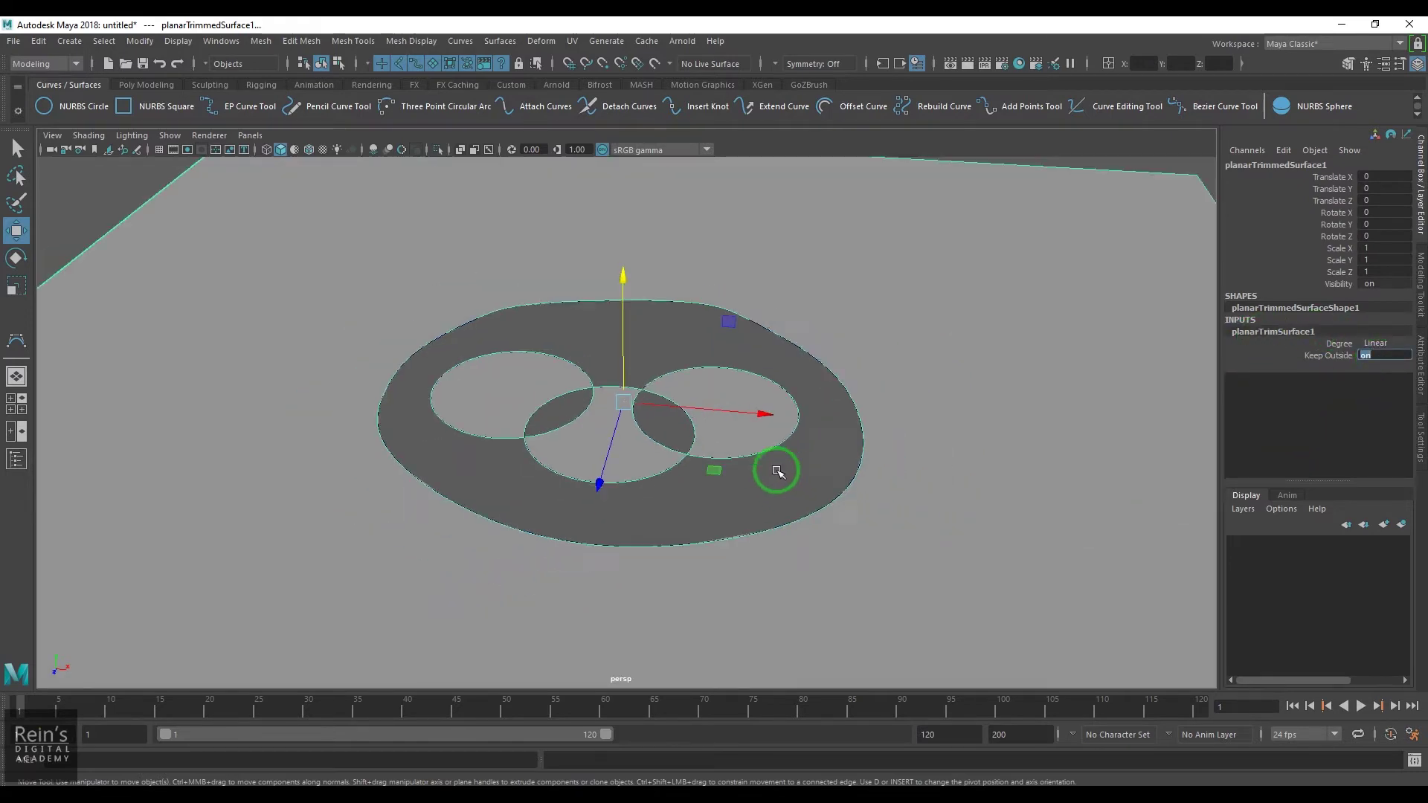
scroll(777, 469, up, 4)
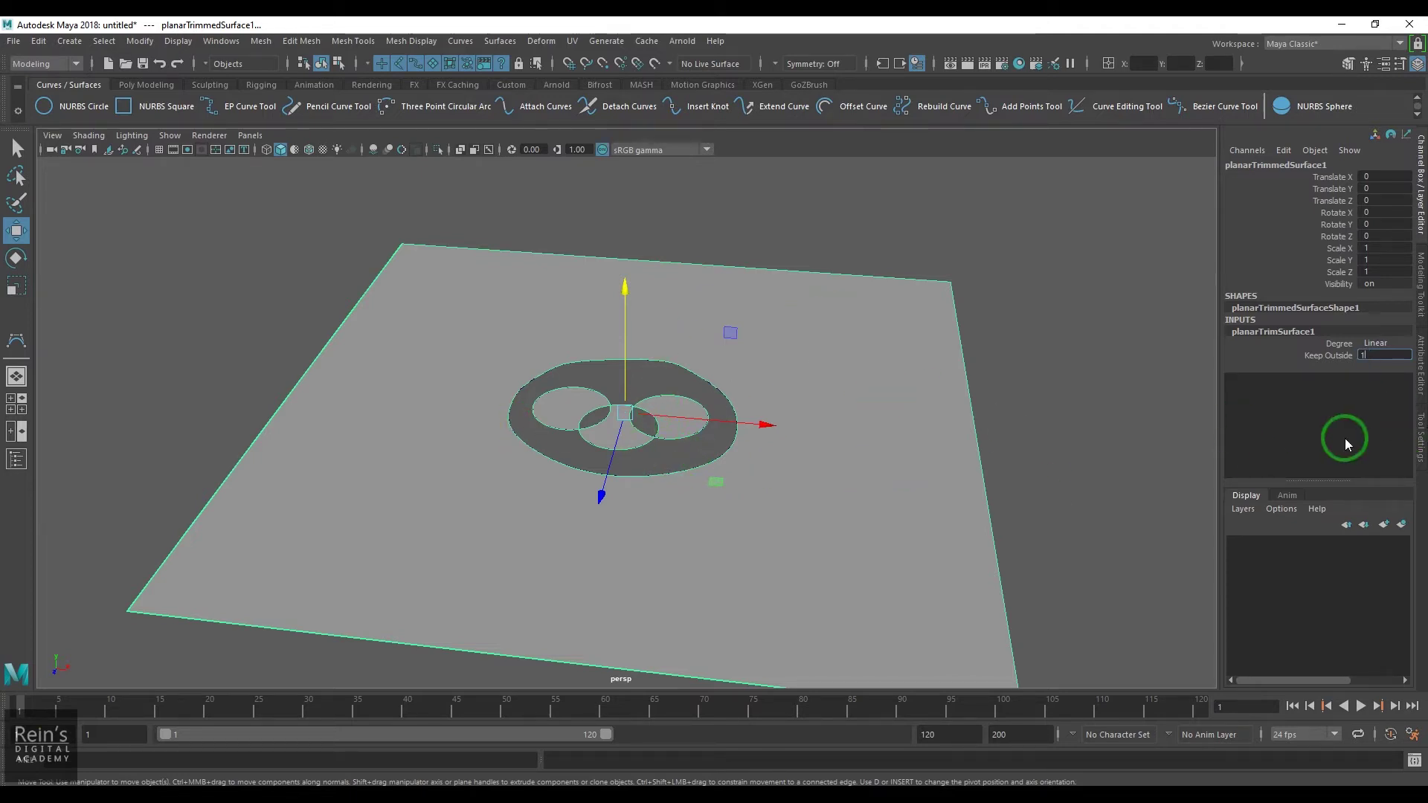
- Set Keep Outside back to off for the planar trim surface
drag(1380, 354, 1213, 364)
text(0)
key(Return)
scroll(806, 484, up, 5)
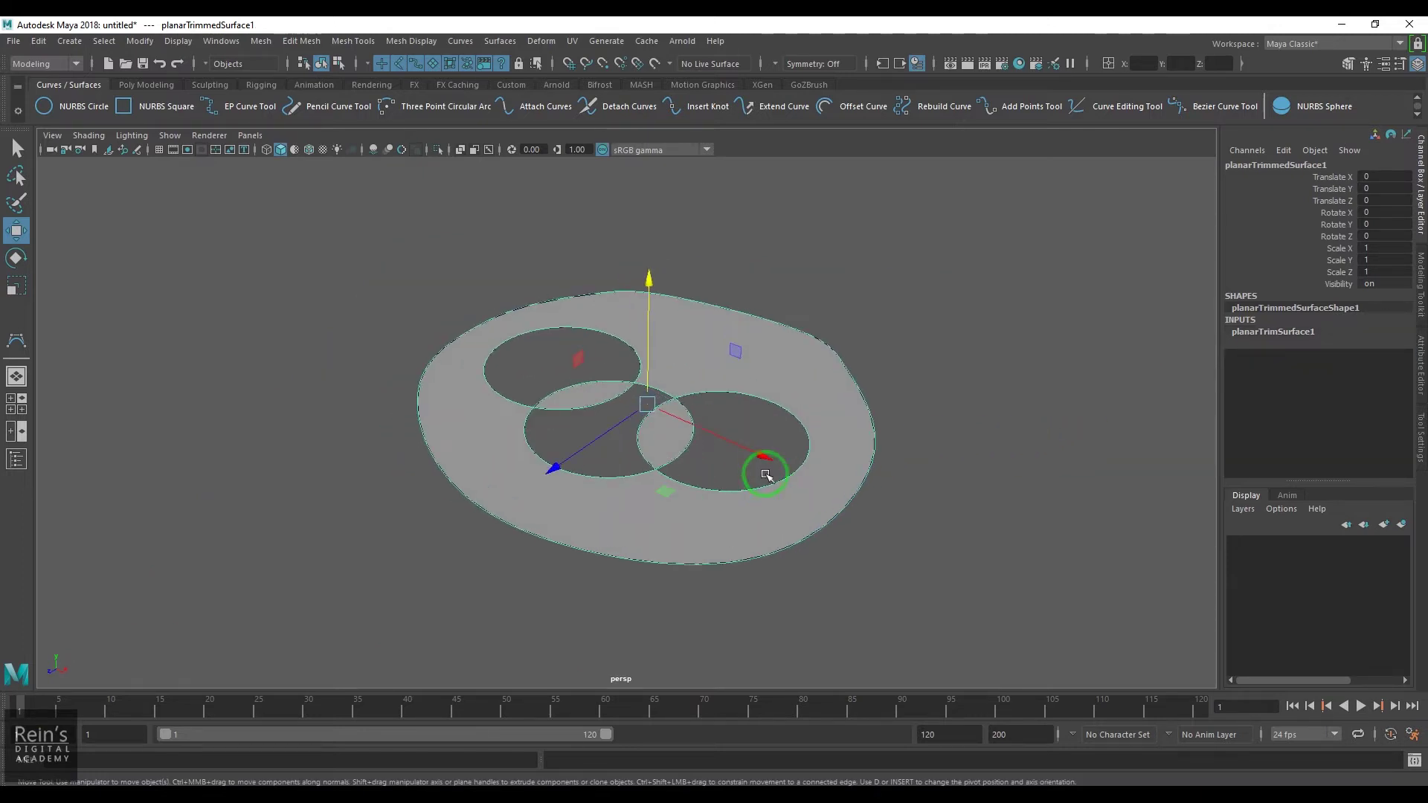
scroll(766, 474, up, 2)
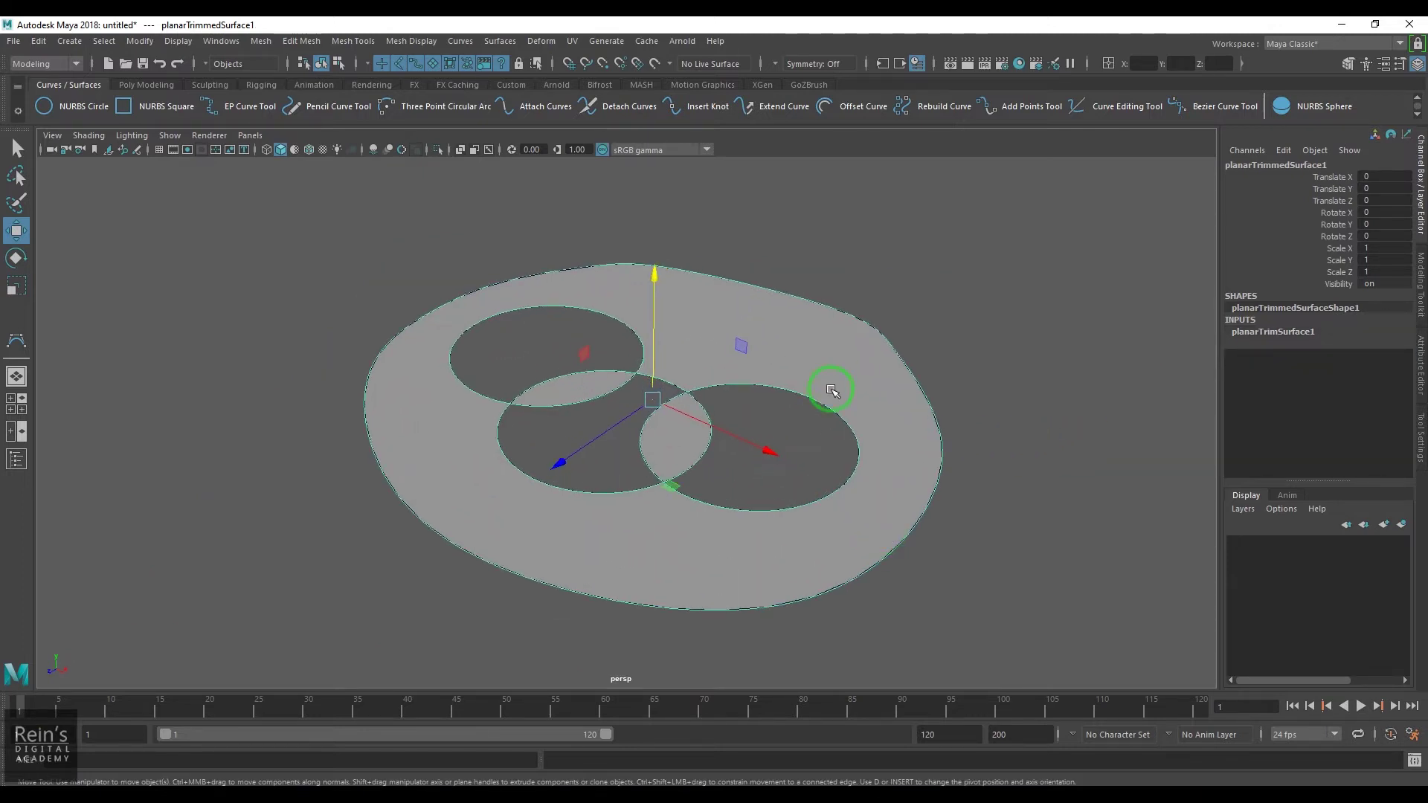
- Switch the surface to trim edge selection and pick trim edges around the circular holes and their overlapping areas
right_click(831, 371)
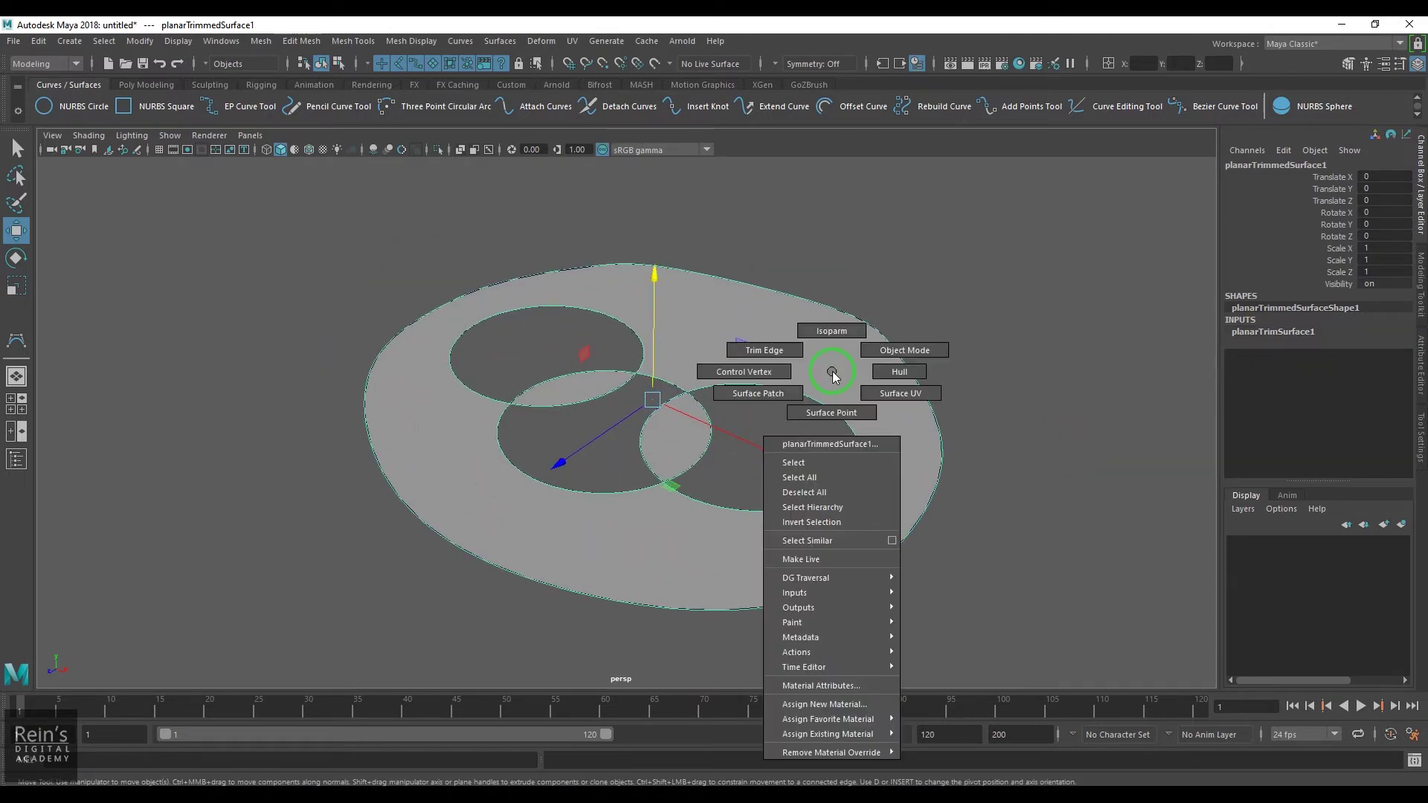
click(755, 348)
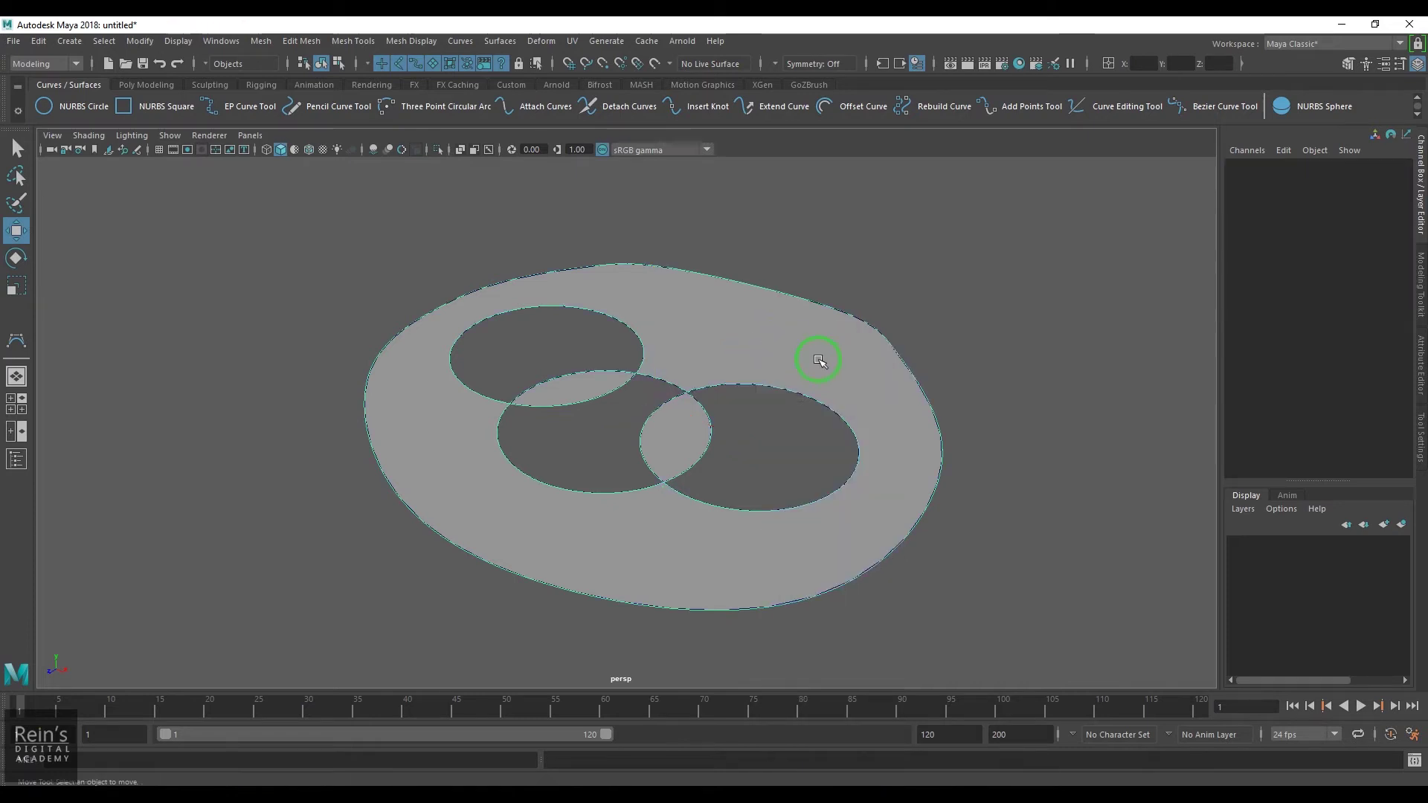
click(900, 360)
click(726, 383)
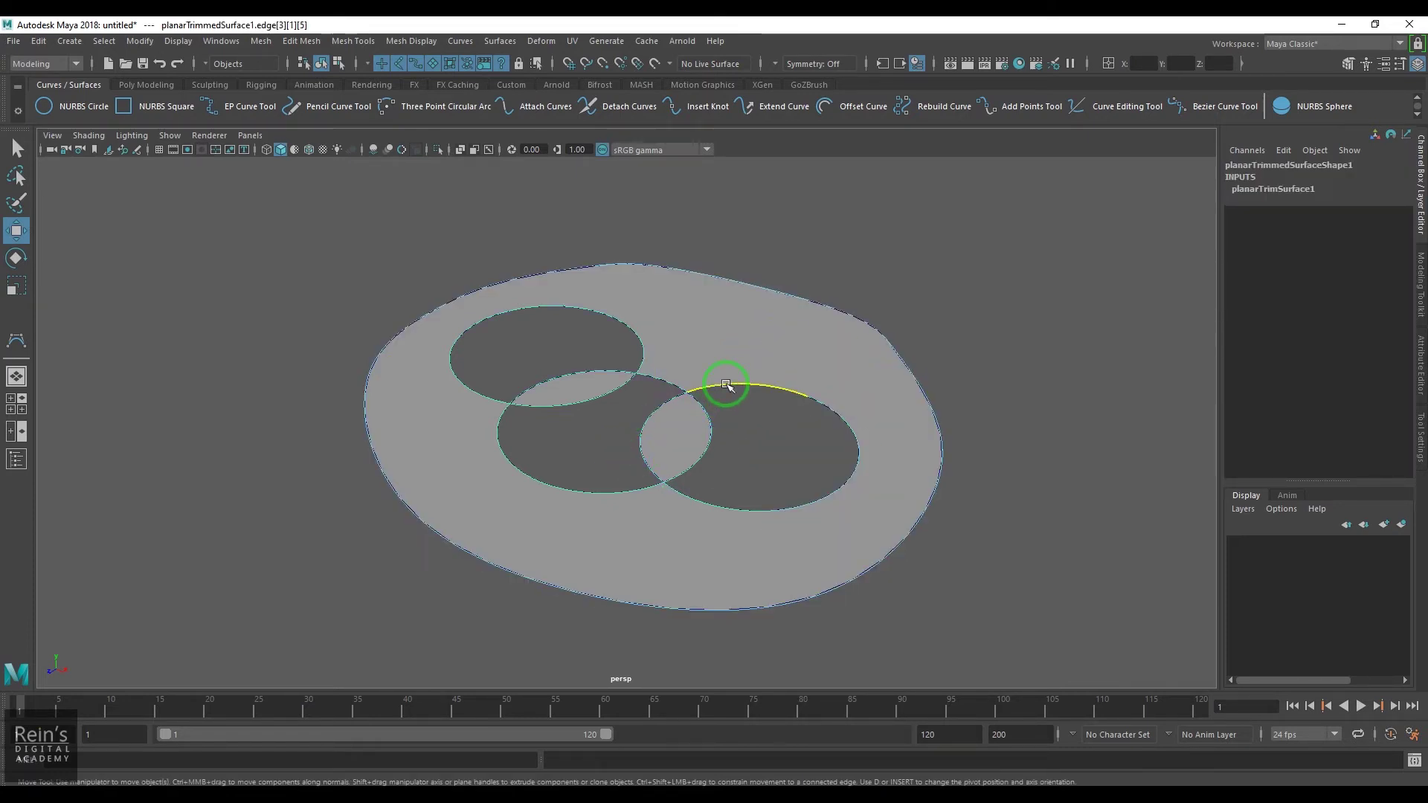
click(828, 407)
click(691, 463)
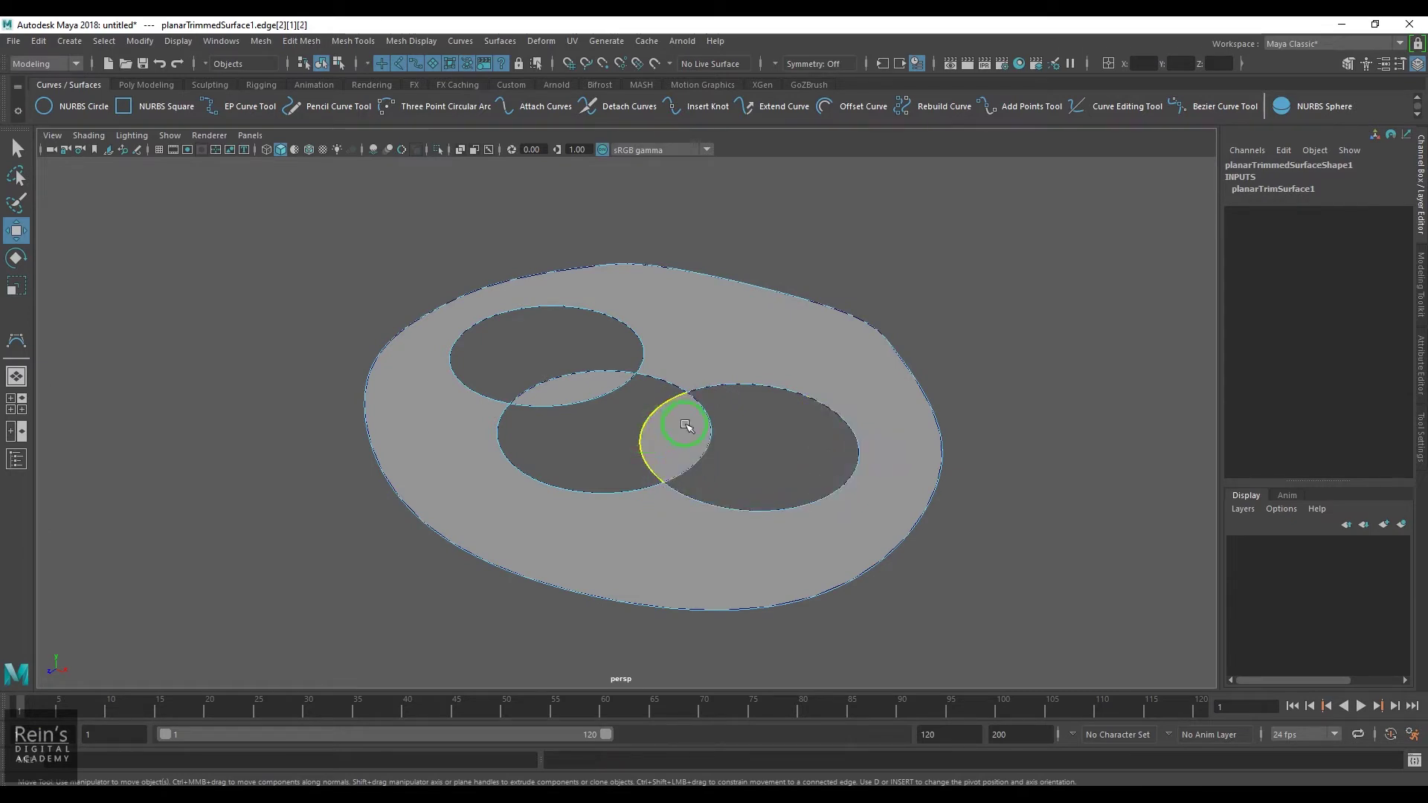
click(642, 427)
shift+click(593, 397)
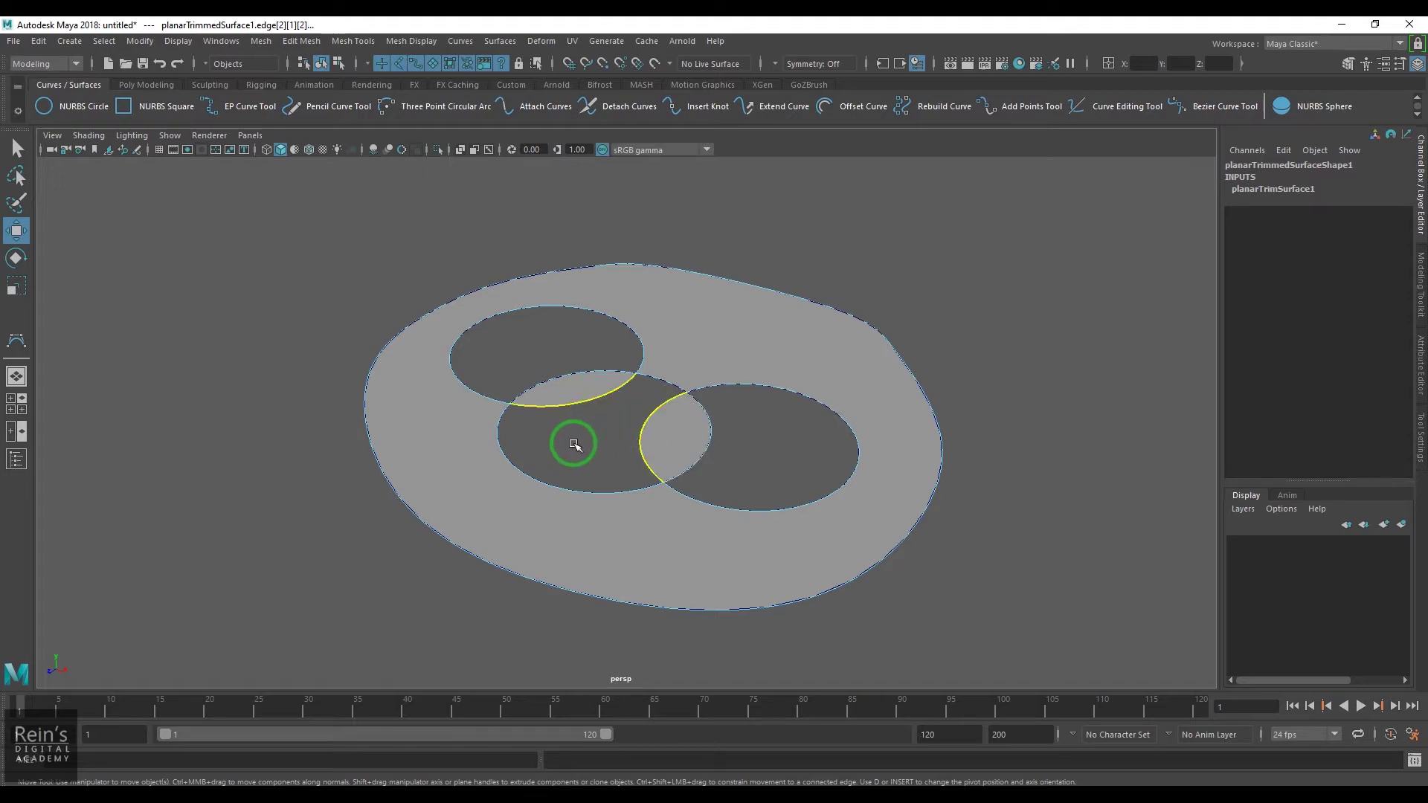
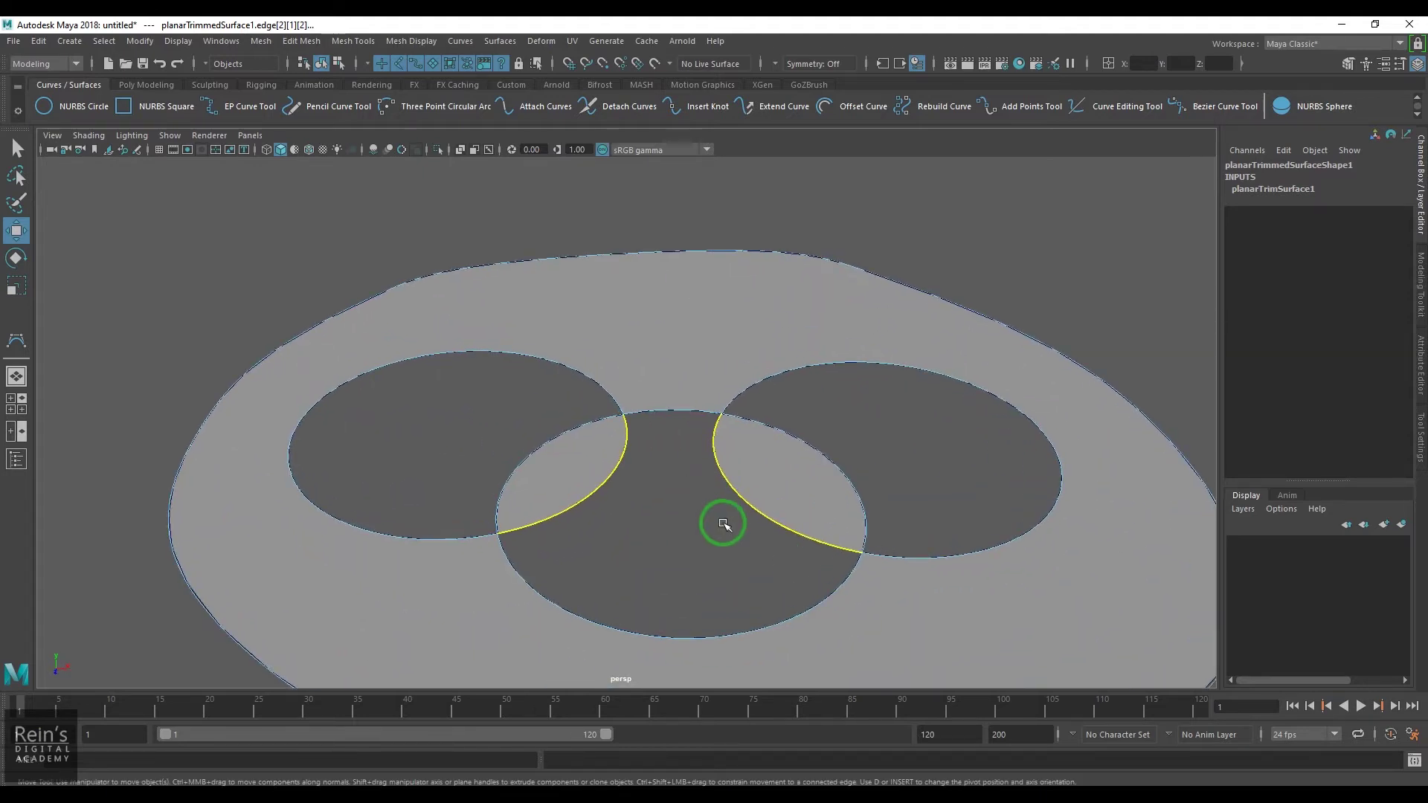
- Try to loft a surface between the two selected trim edges of the overlapping areas, undoing the result
click(500, 41)
click(514, 79)
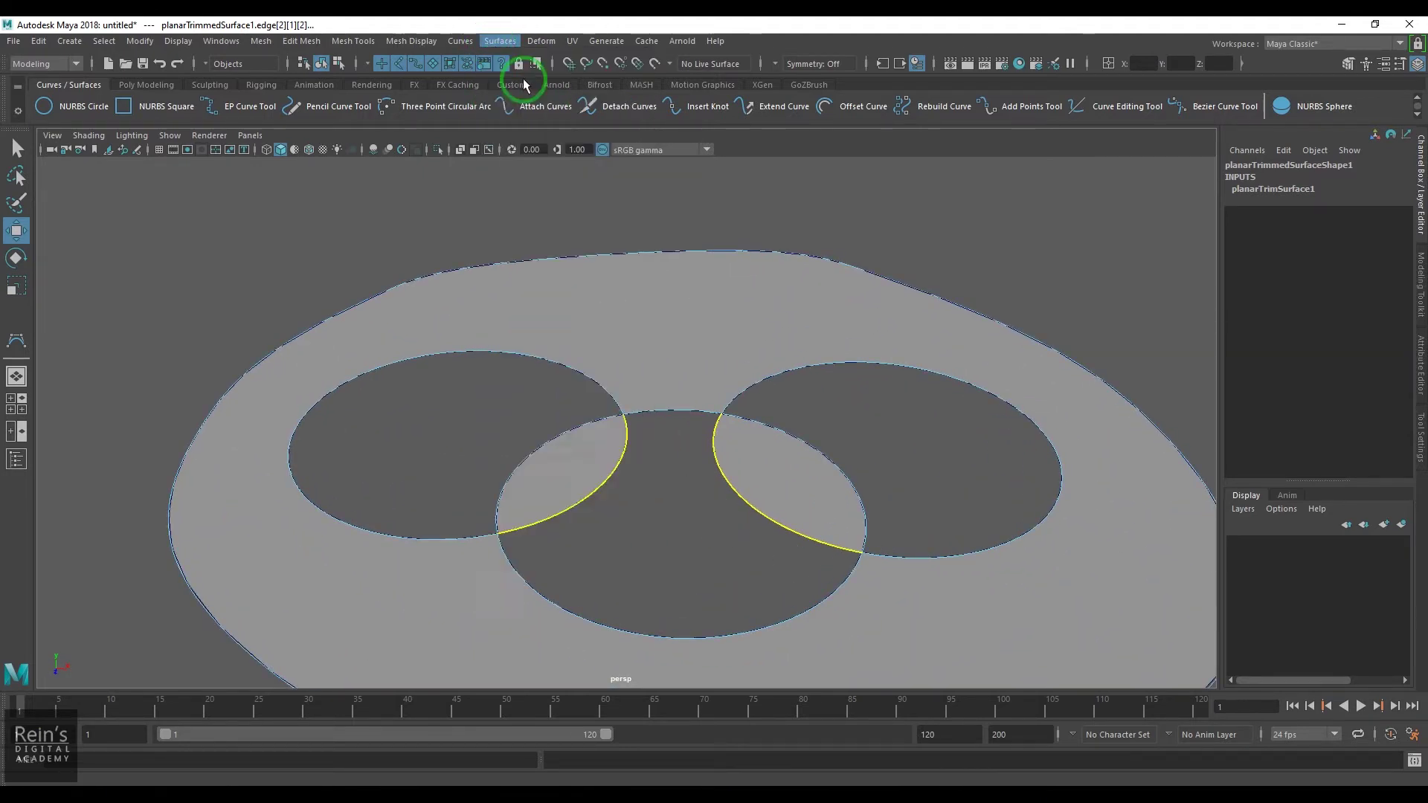
alt+drag(632, 498, 673, 590)
click(673, 589)
alt+drag(806, 369, 748, 451)
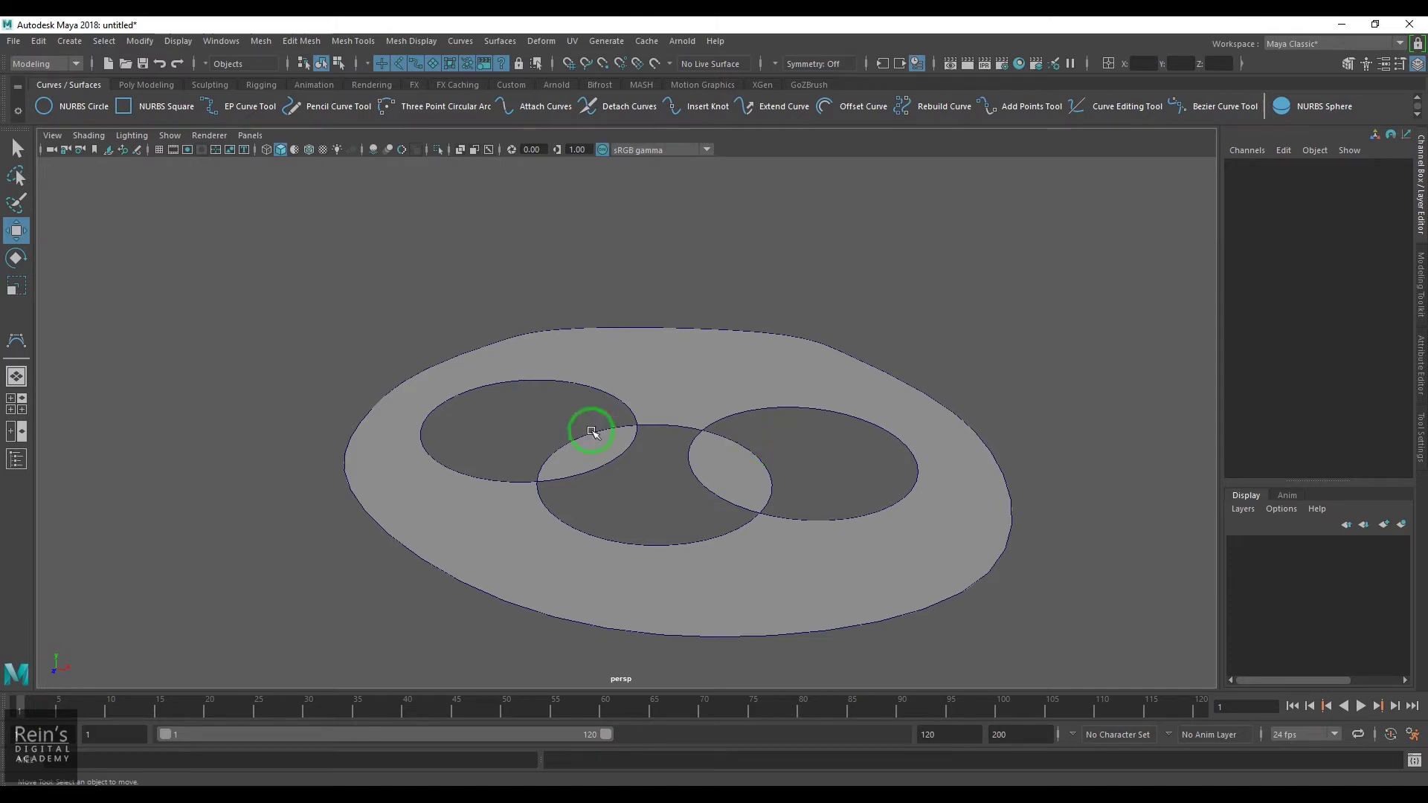
- Delete the planar surface and select the outer curve together with the three inner circles
click(705, 376)
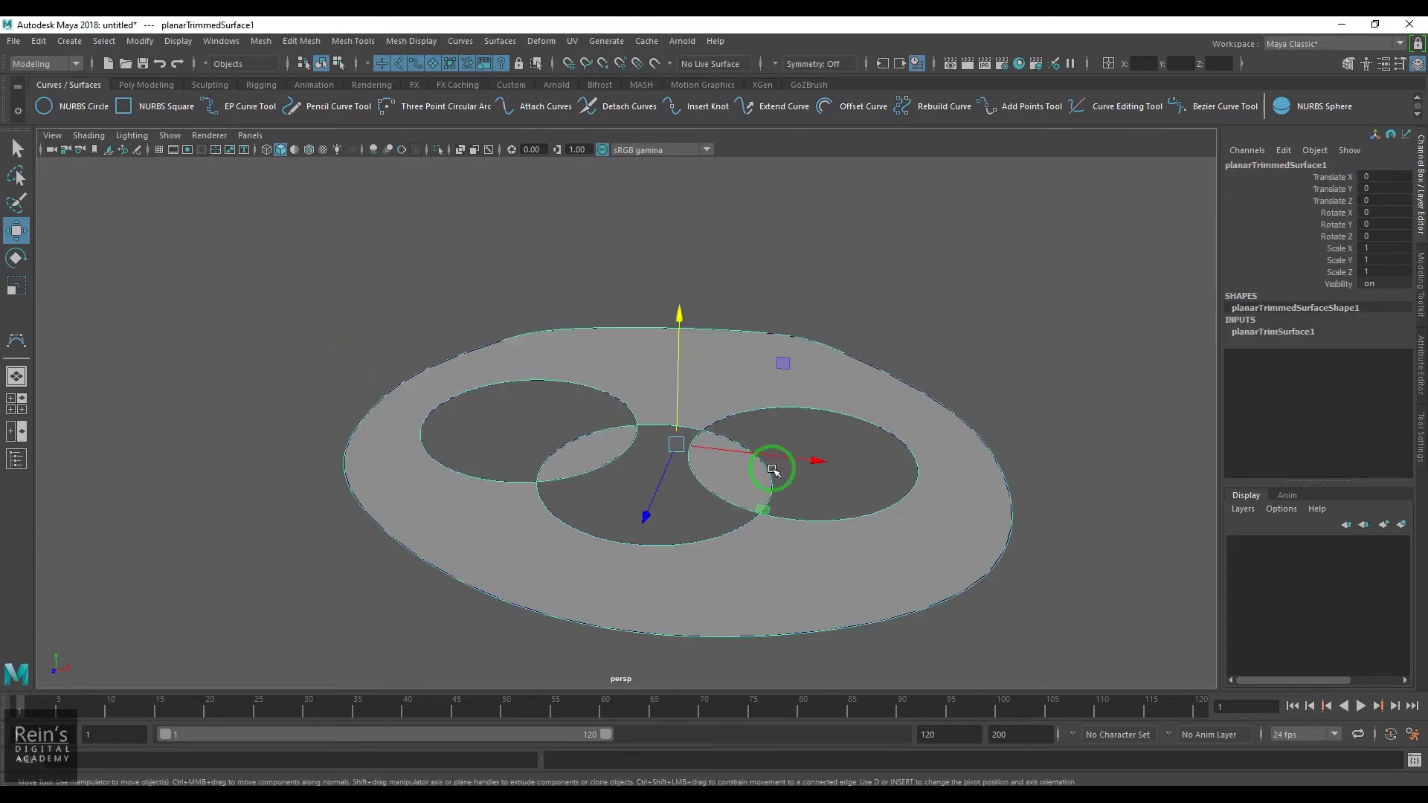
key(Delete)
drag(360, 290, 1023, 598)
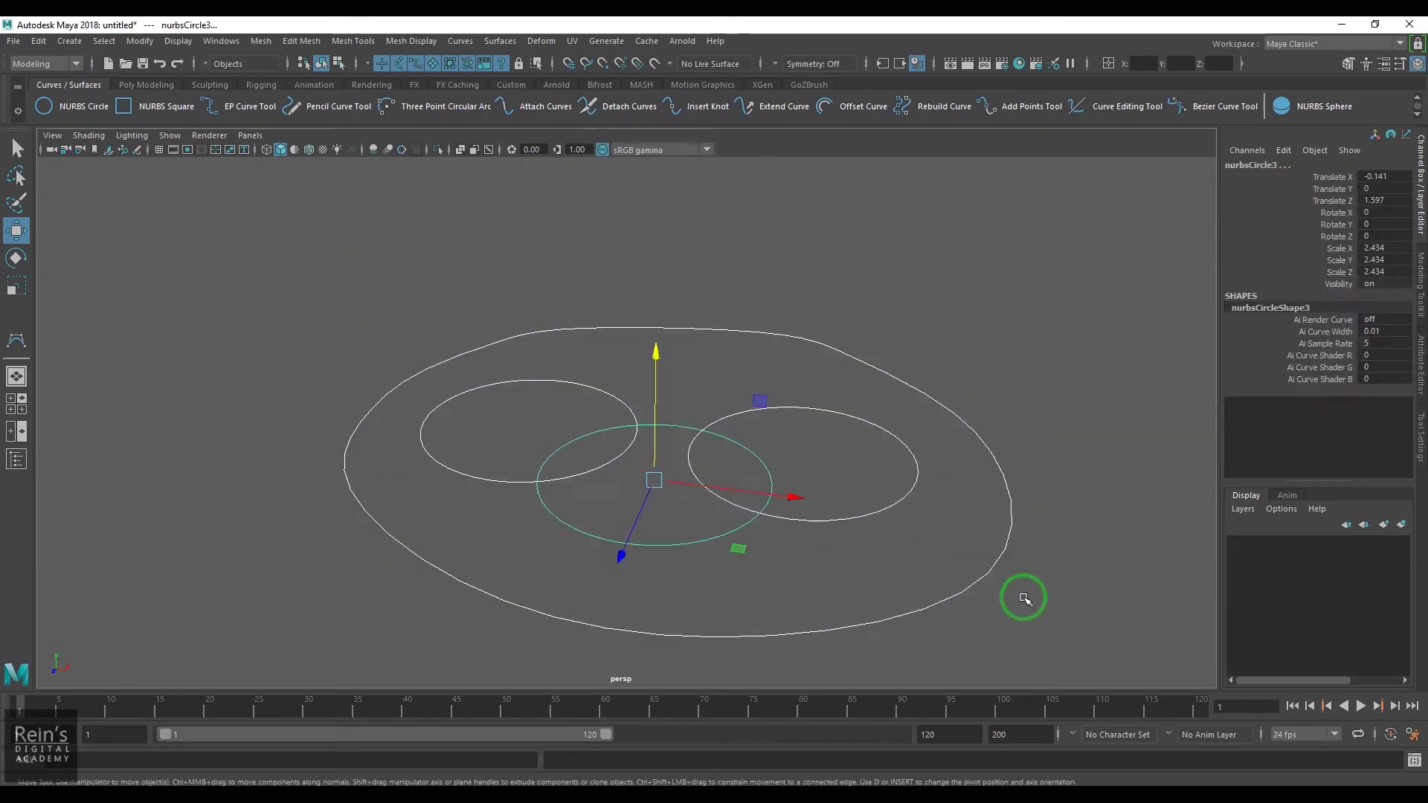
- Create a planar surface from the selected curves with the output geometry set to Polygons
click(500, 41)
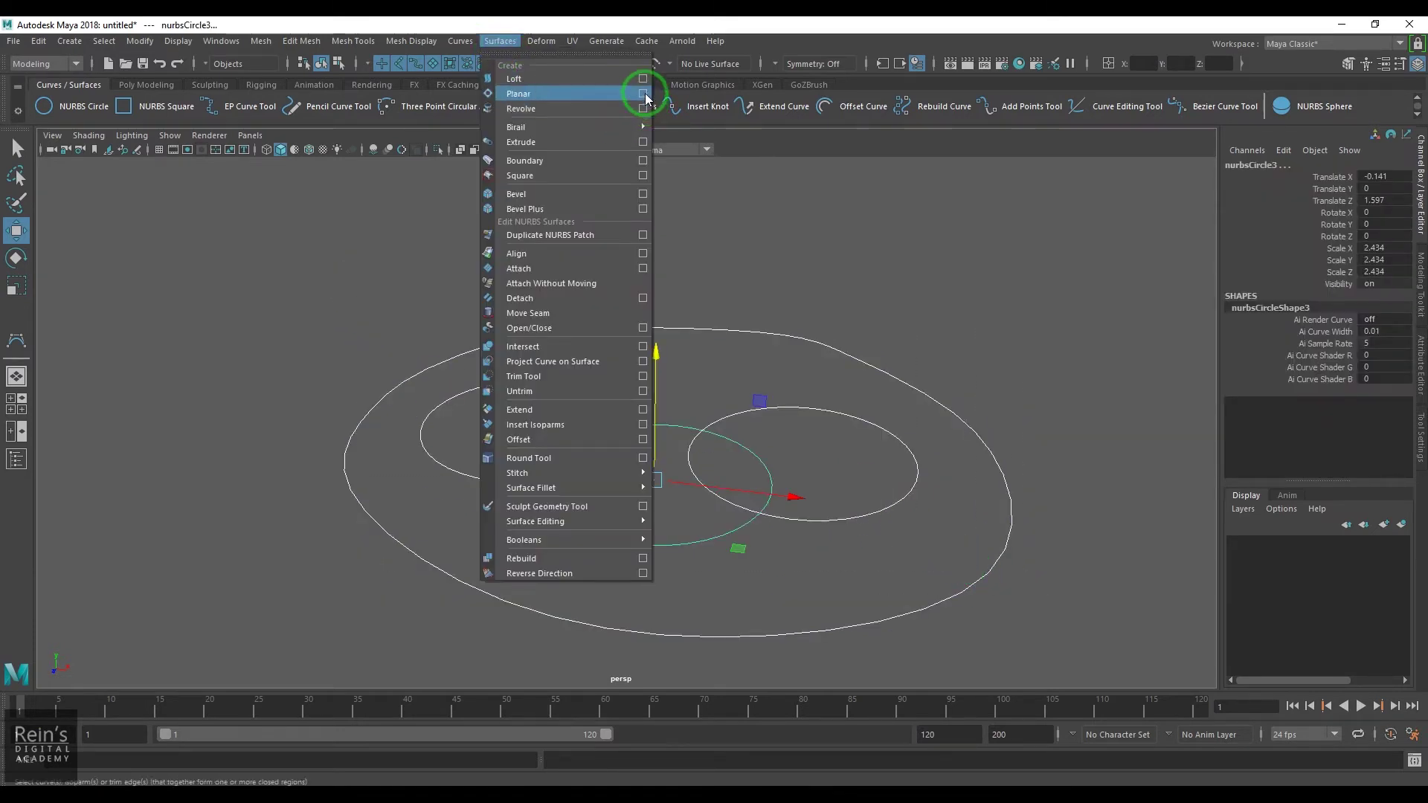
click(644, 93)
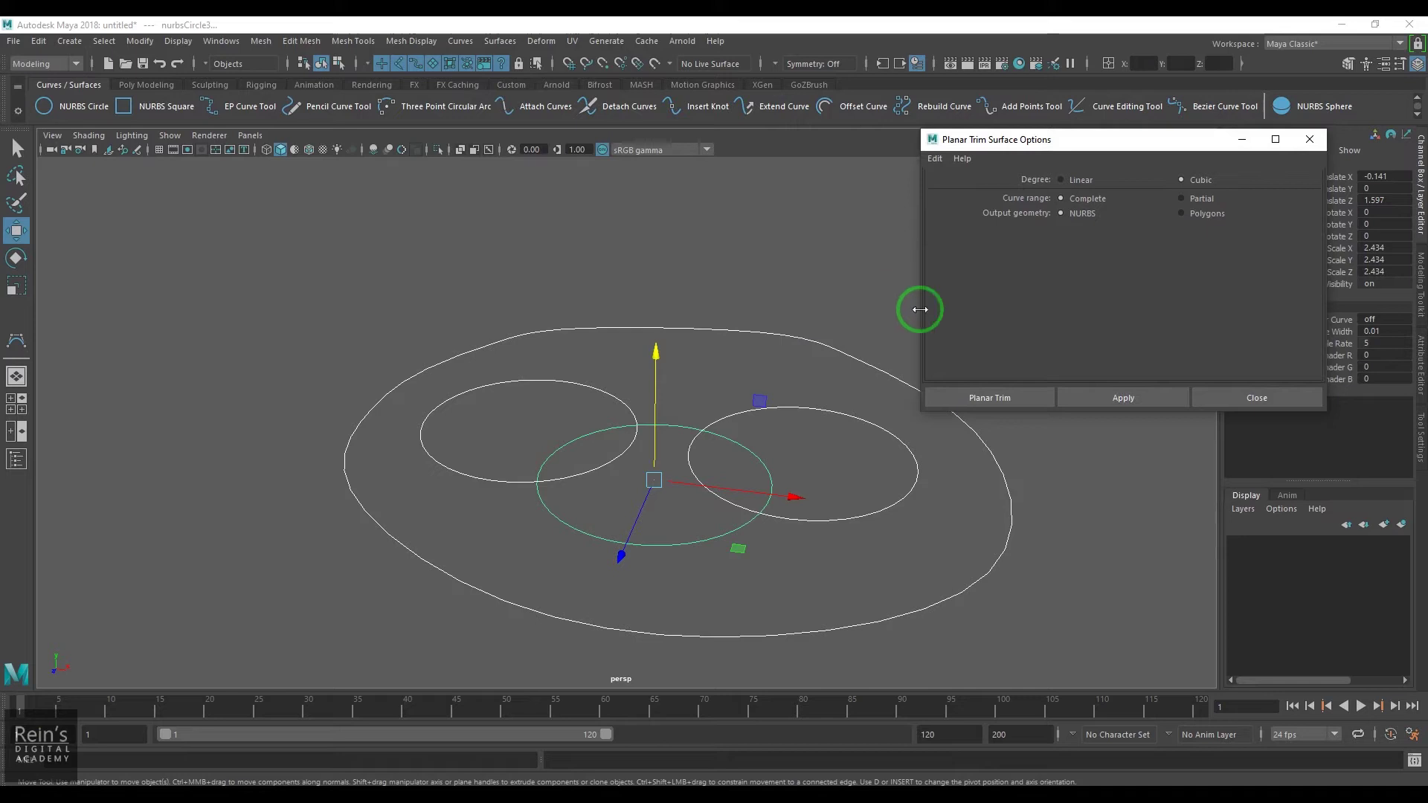
click(1184, 212)
click(1099, 398)
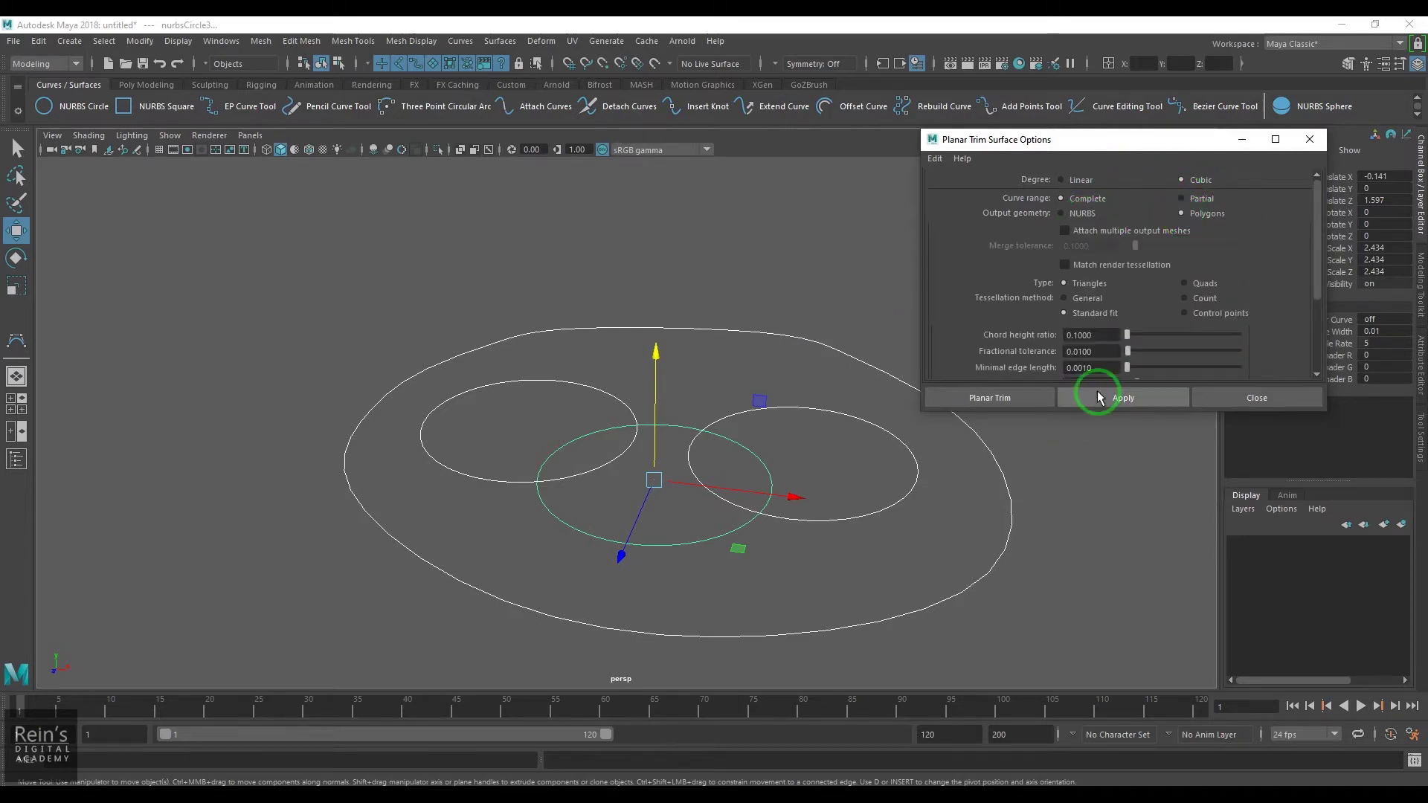
click(736, 472)
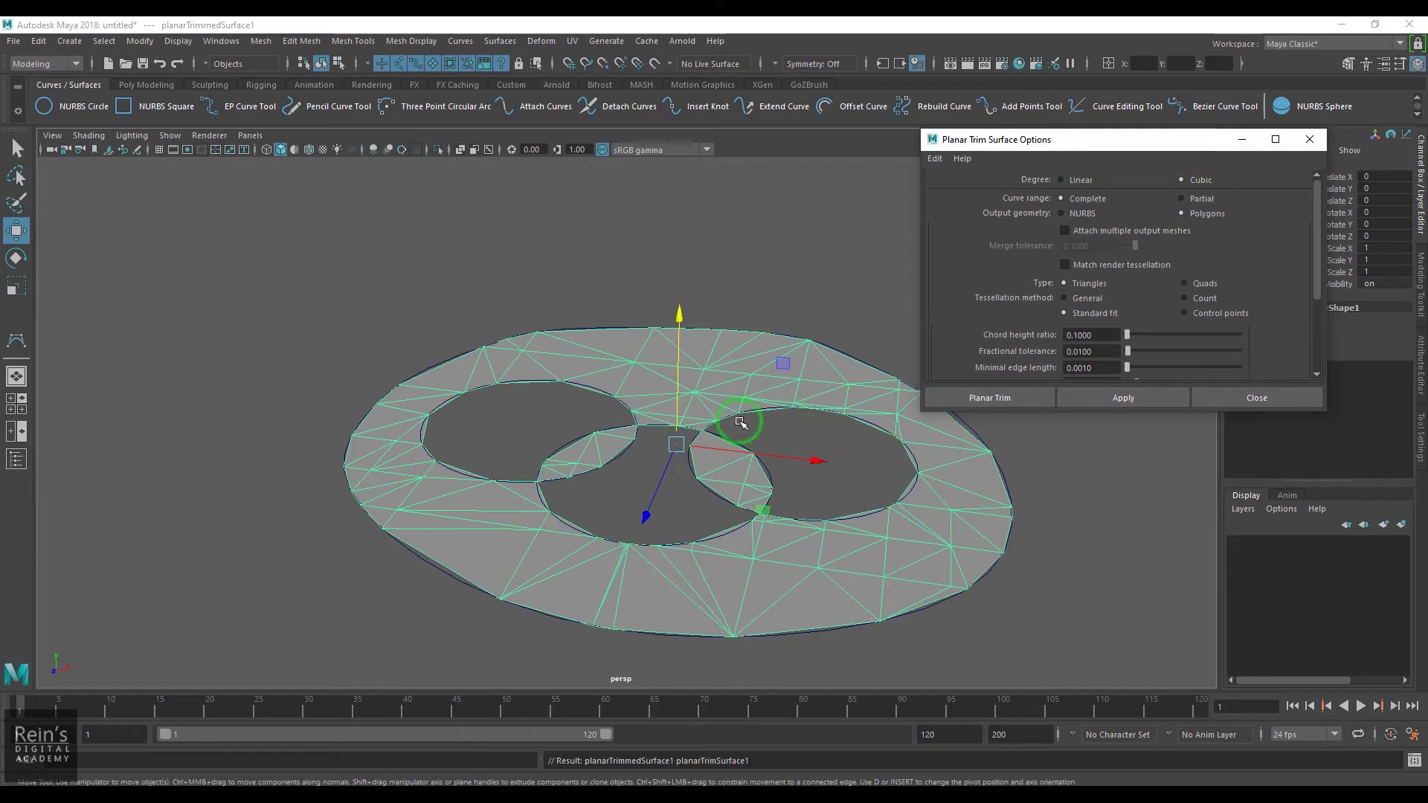
- Undo the polygon surface and create a planar trim surface with NURBS output geometry and a Partial curve range
key(ctrl+z)
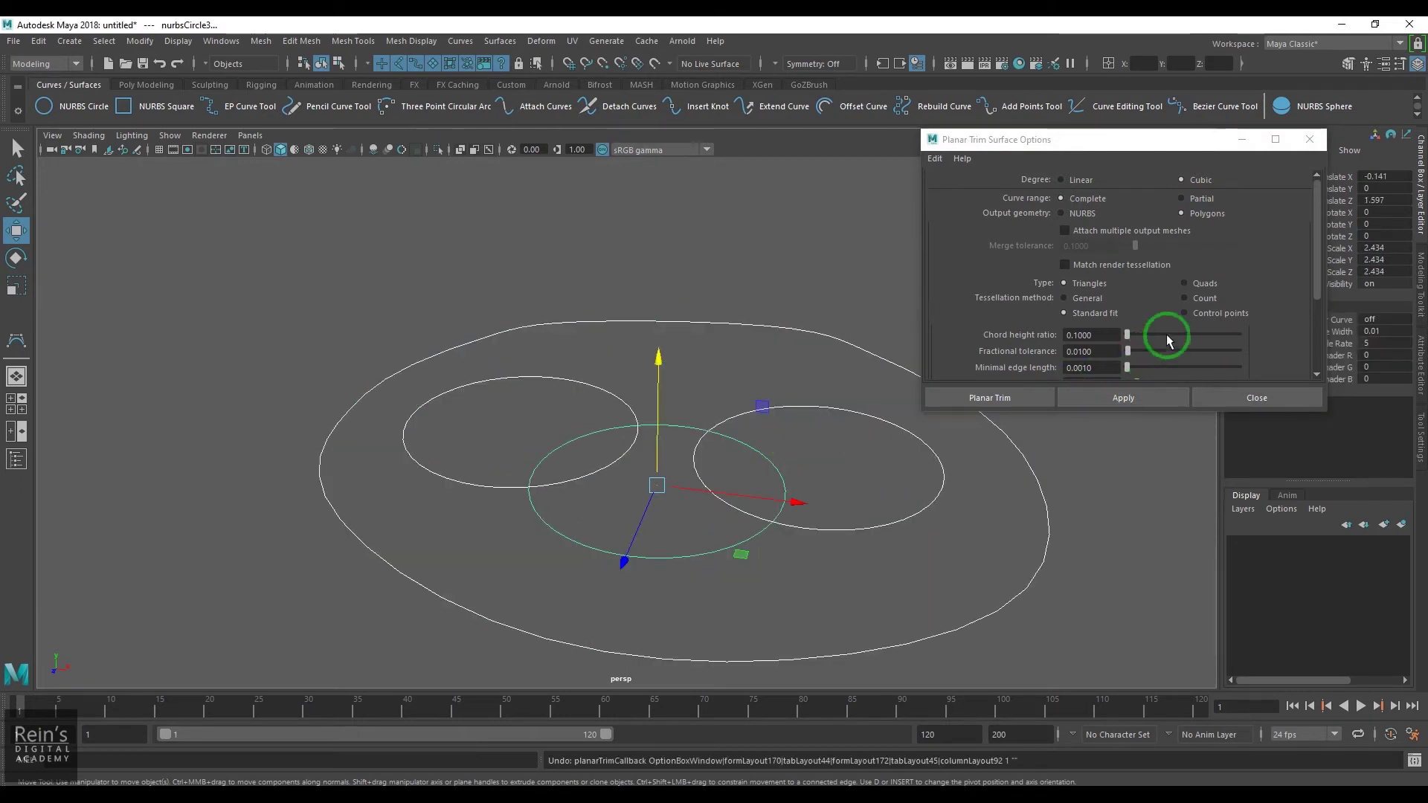
click(1079, 214)
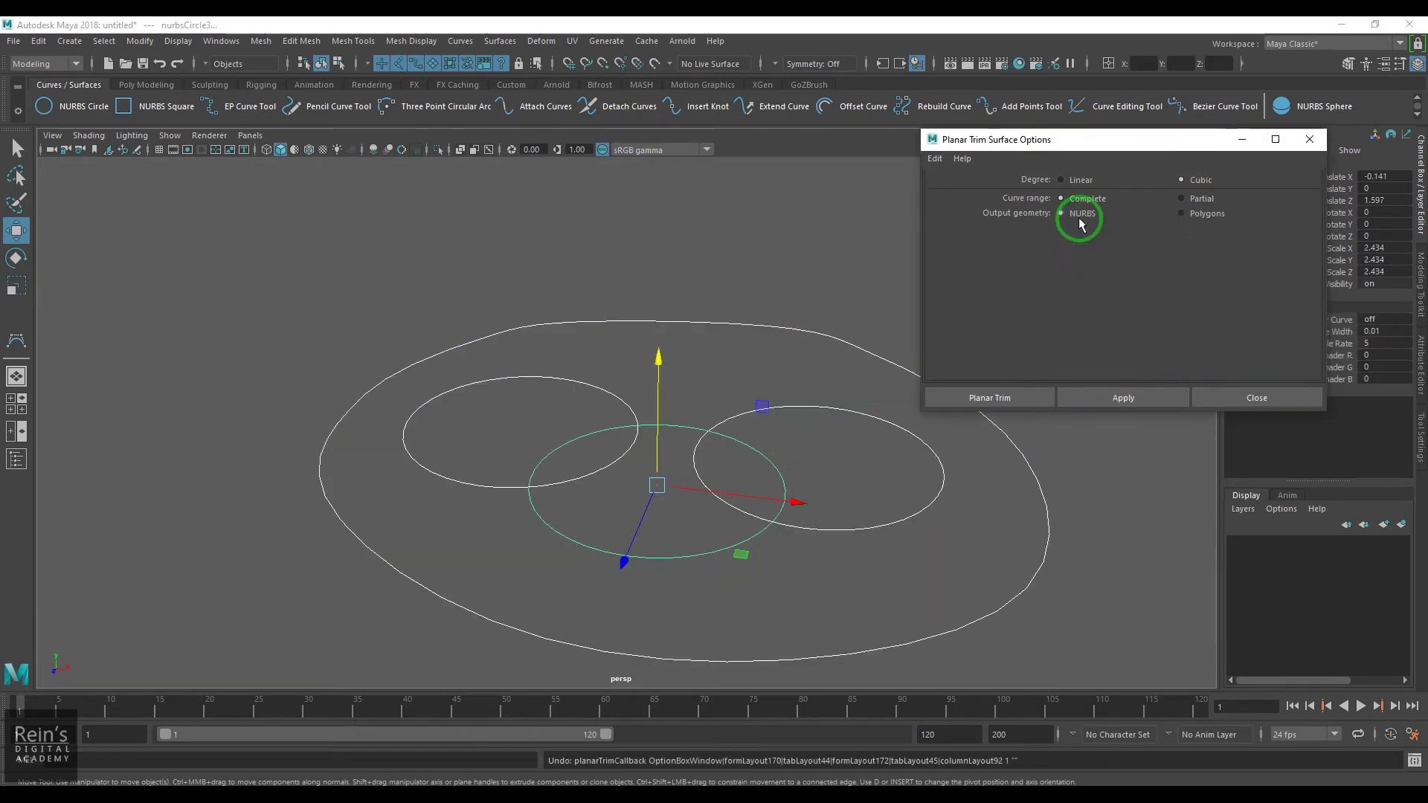
click(1191, 201)
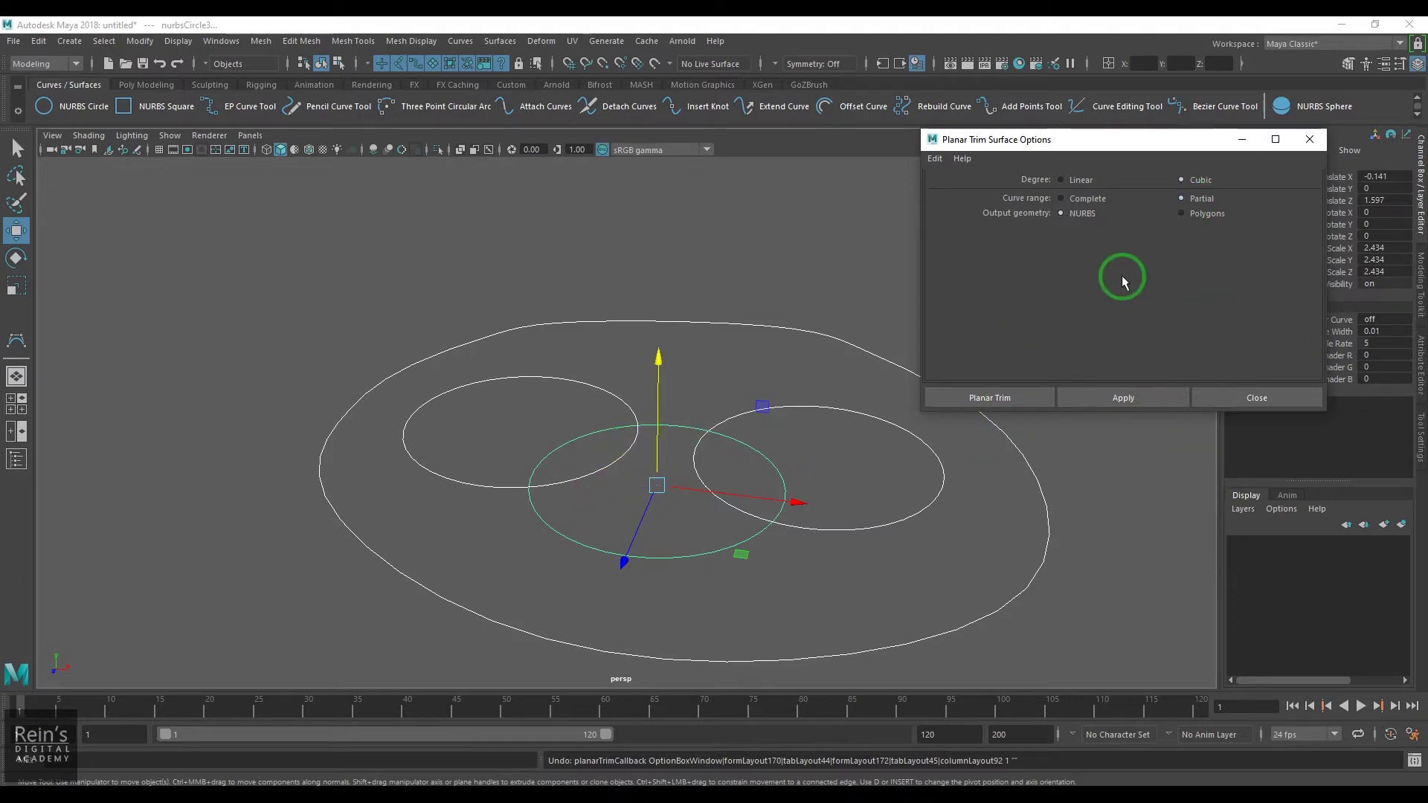
click(989, 398)
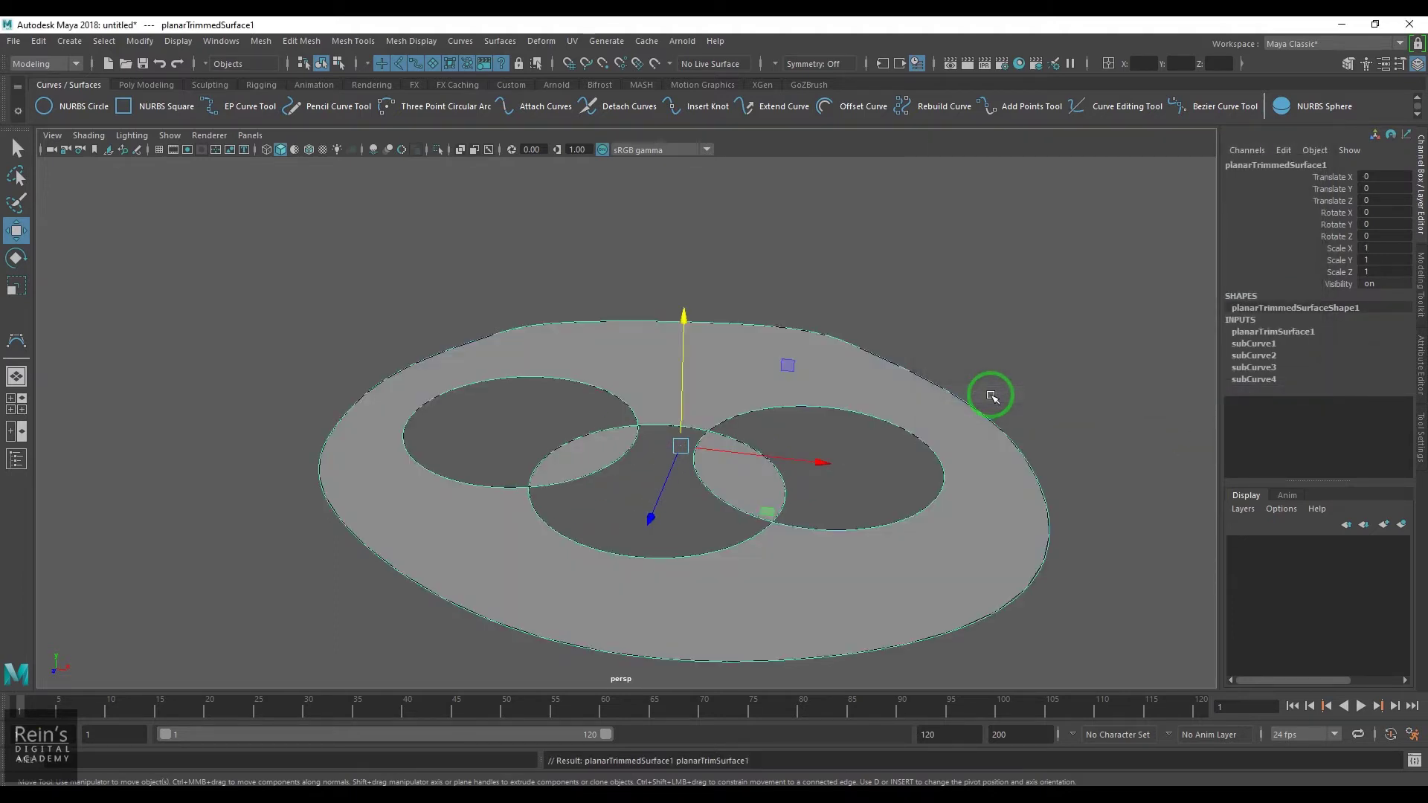
- Show the manipulator of subCurve1 and try shortening the range of its circle, undoing the change
click(1253, 343)
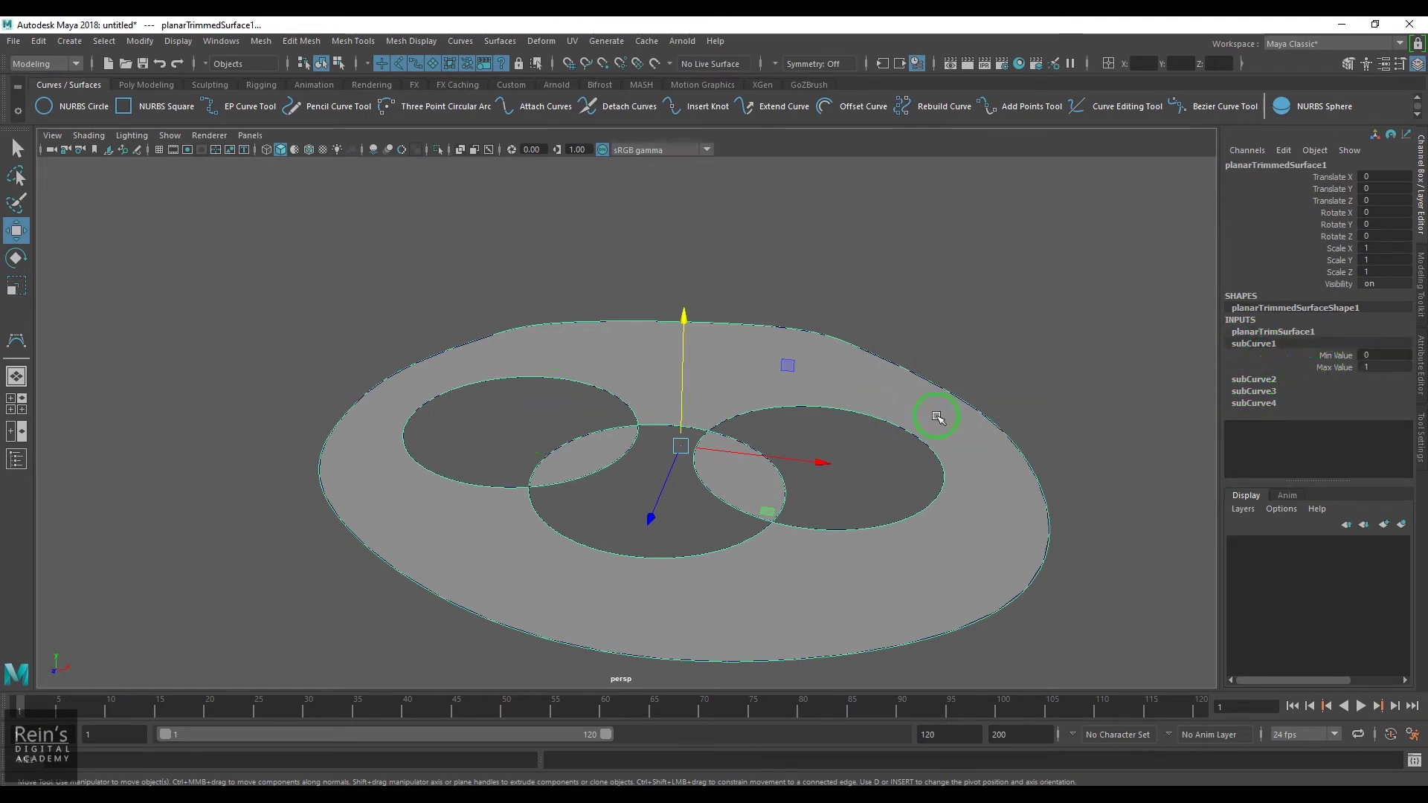
key(t)
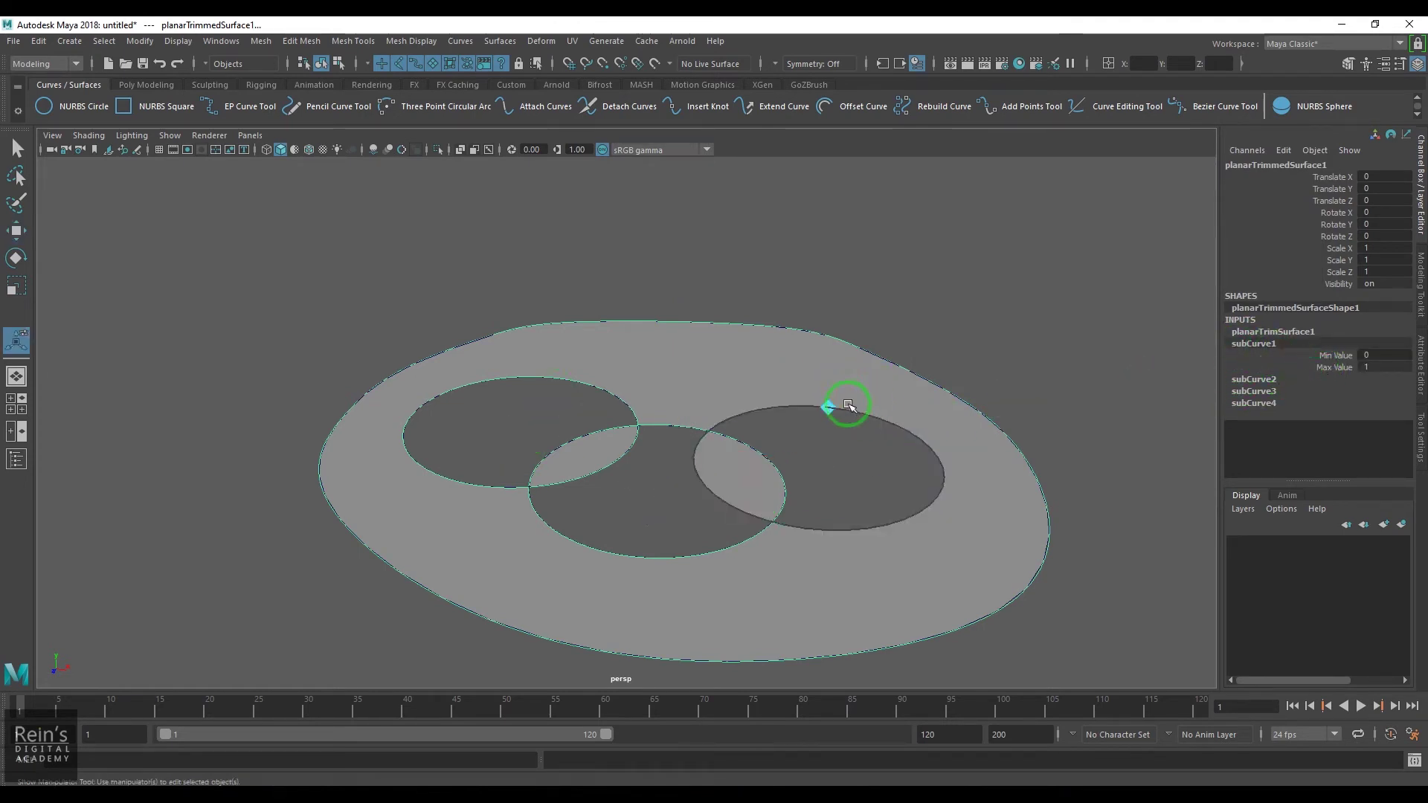
drag(826, 406, 882, 421)
drag(799, 405, 683, 529)
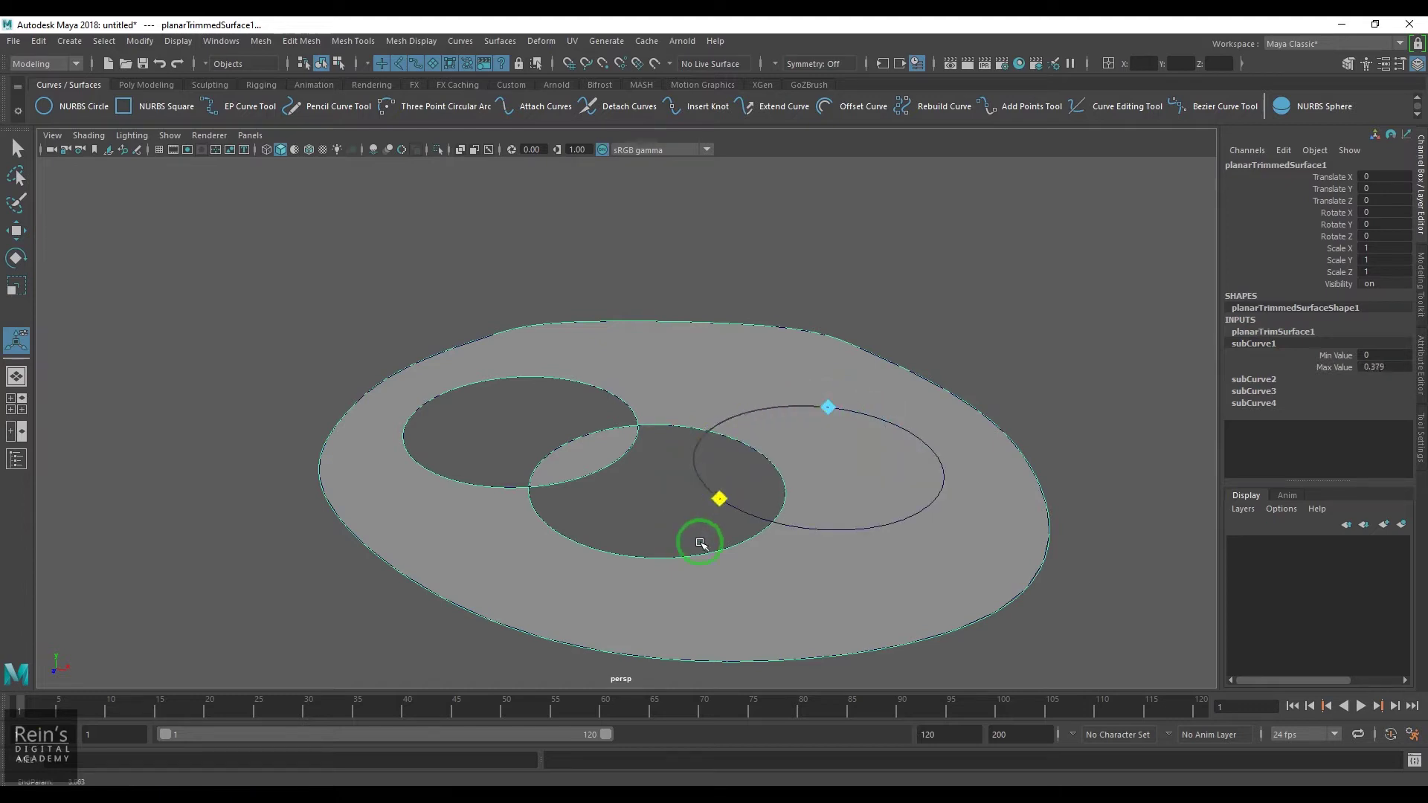
drag(848, 583, 696, 504)
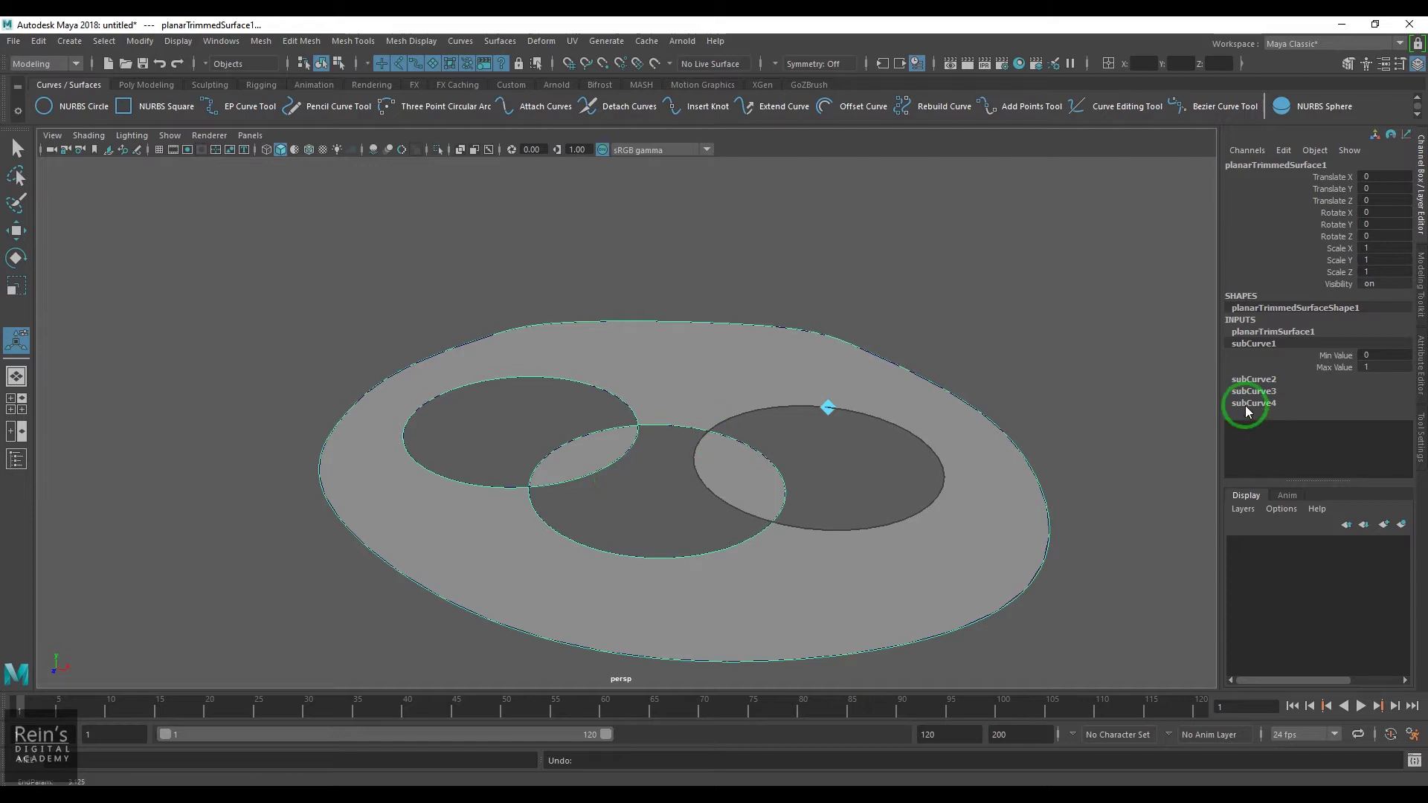
- Try shortening the ranges of subCurve2 and the outer boundary's subCurve3 with their manipulators, undoing each change
click(1254, 381)
drag(561, 399, 751, 505)
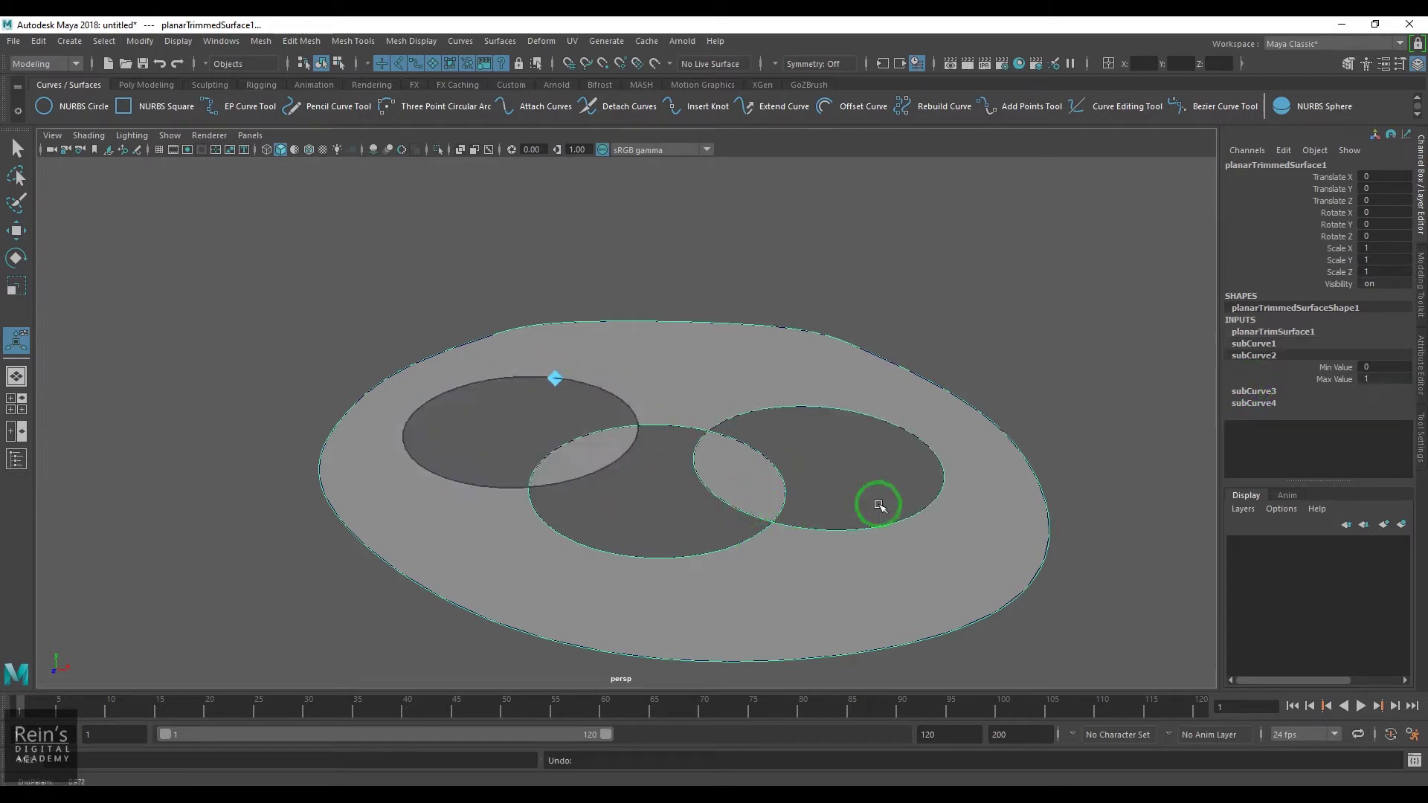
click(1274, 391)
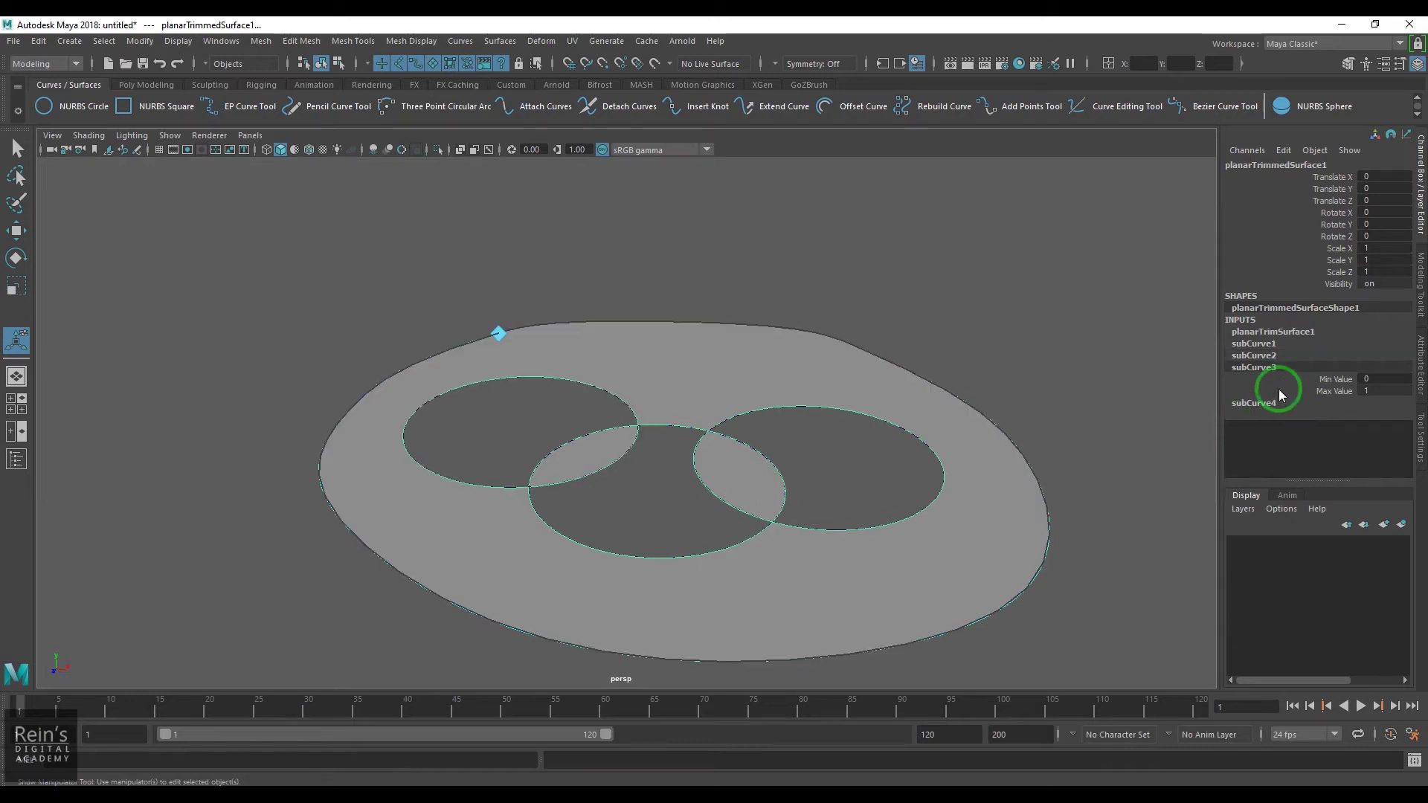
drag(503, 336, 226, 322)
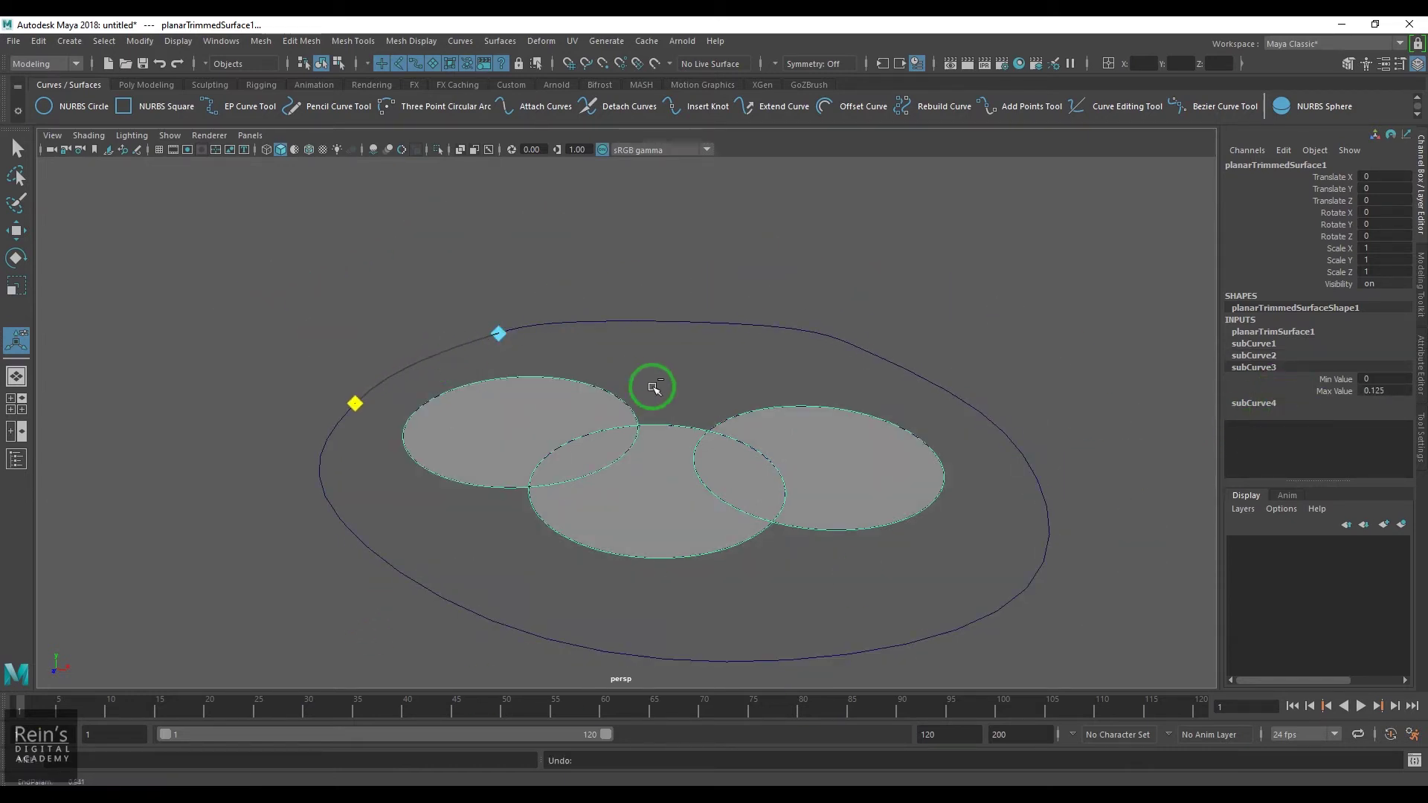
key(ctrl+z)
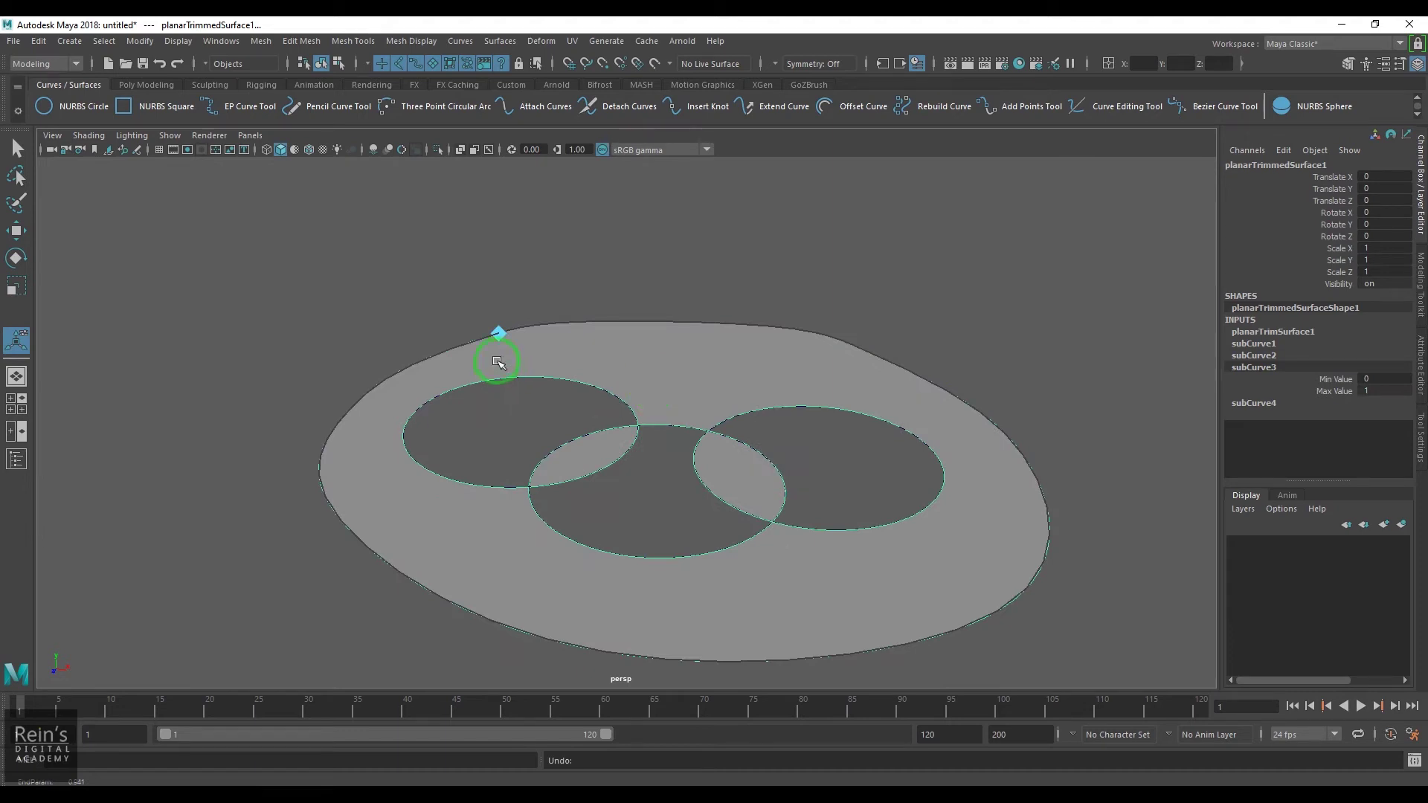
- Try a shortened range on the outer boundary's subCurve3, restore its Max Value to 1 and deselect the surface
drag(499, 334, 530, 332)
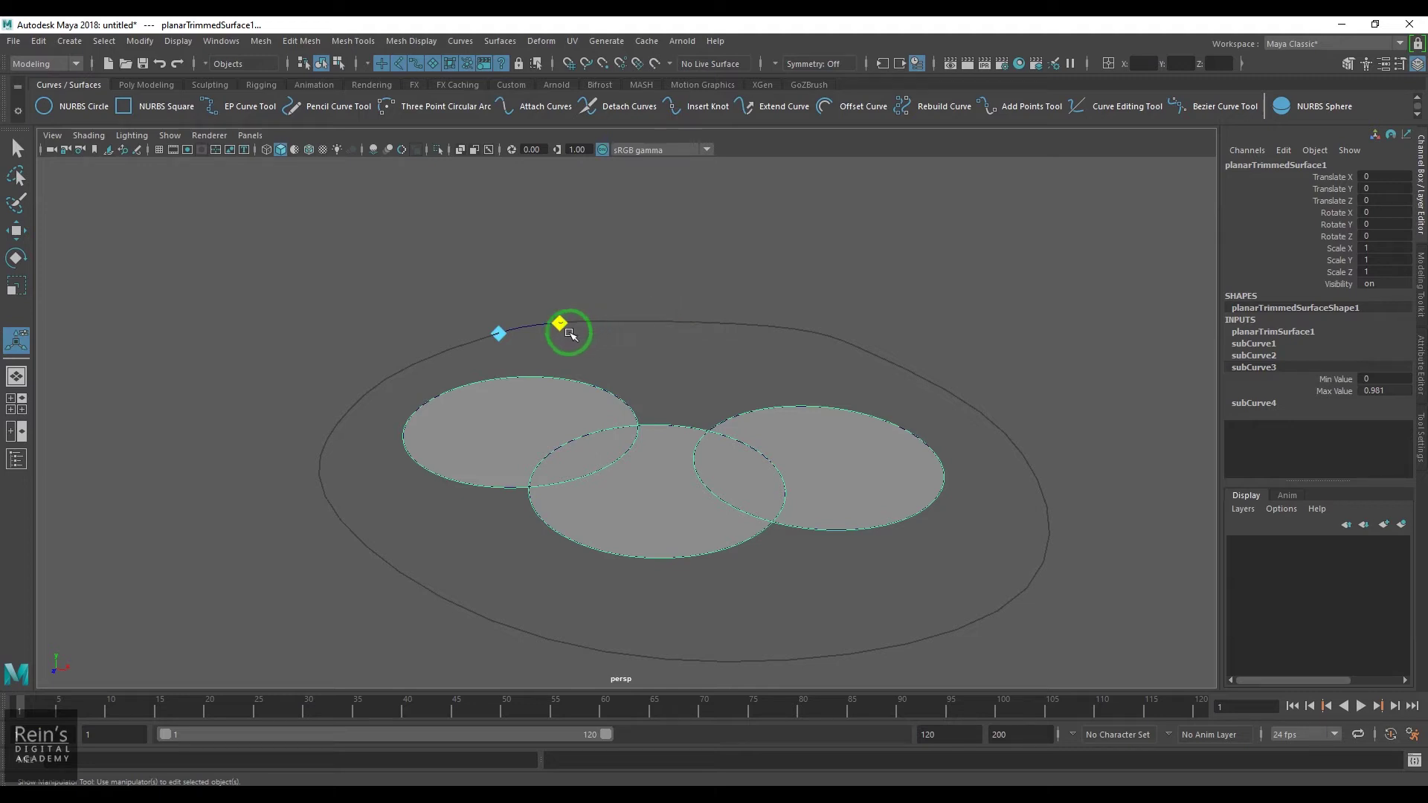
drag(561, 327, 552, 297)
click(1401, 392)
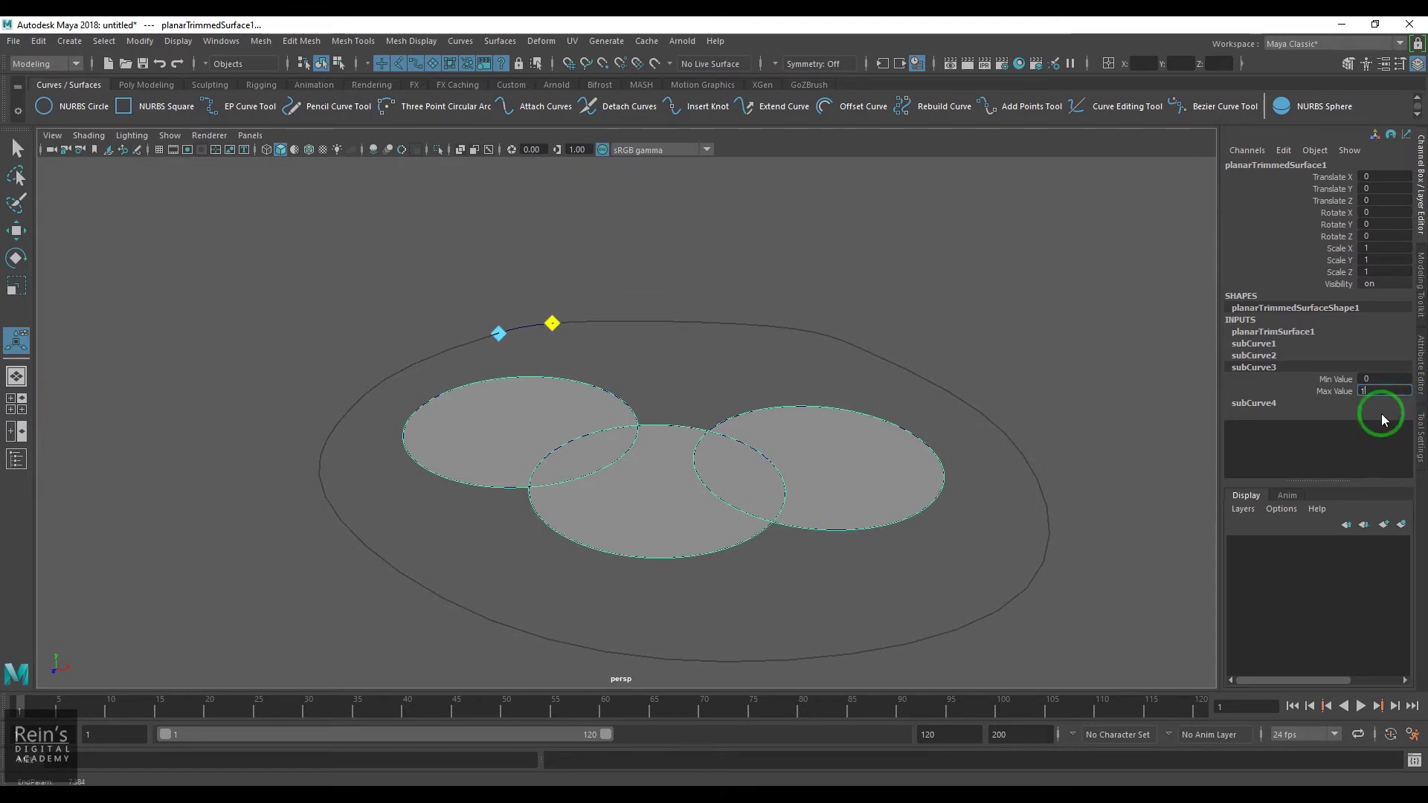
key(Return)
click(742, 263)
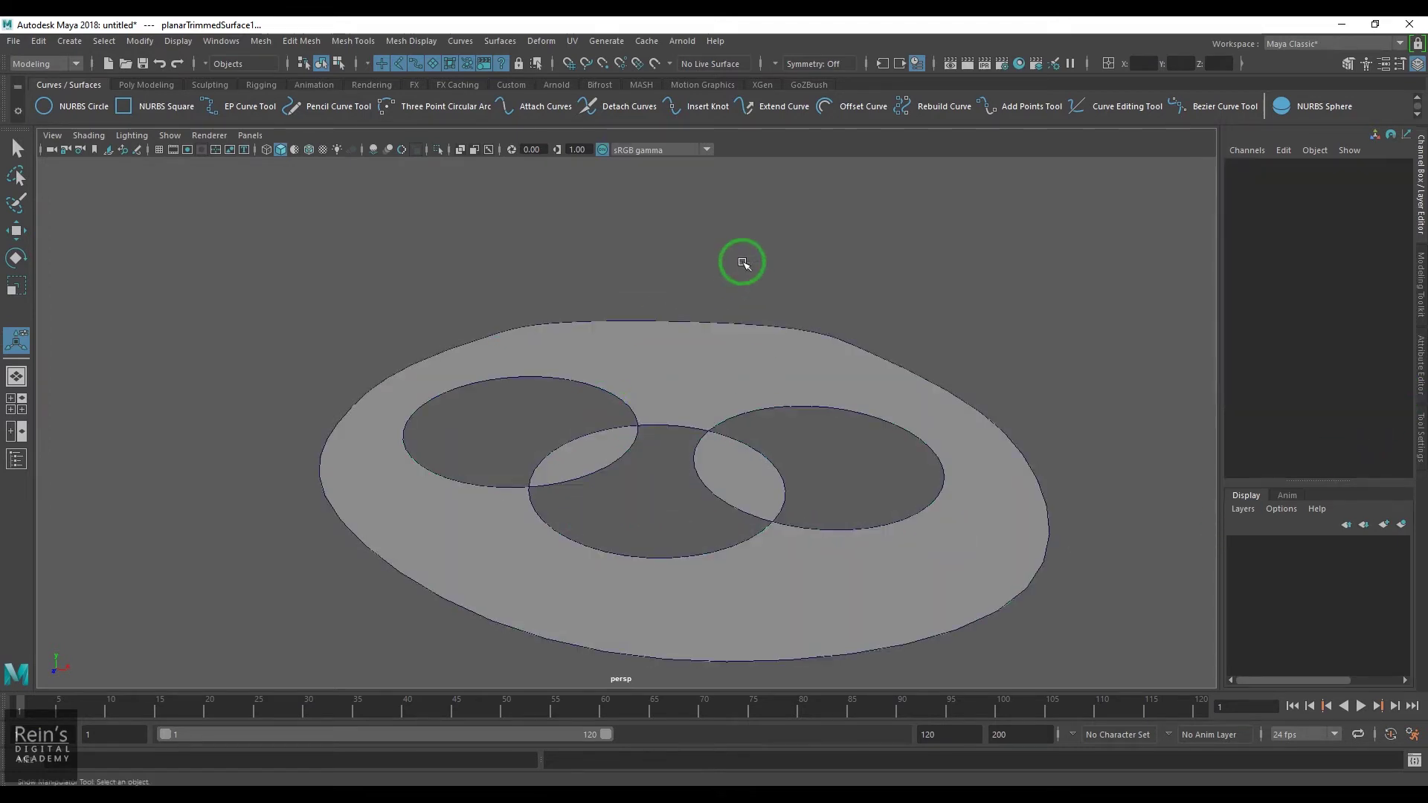
- Delete the planar surface and all of its curves to clear the scene
alt+middle_drag(782, 436, 743, 397)
alt+drag(723, 397, 706, 418)
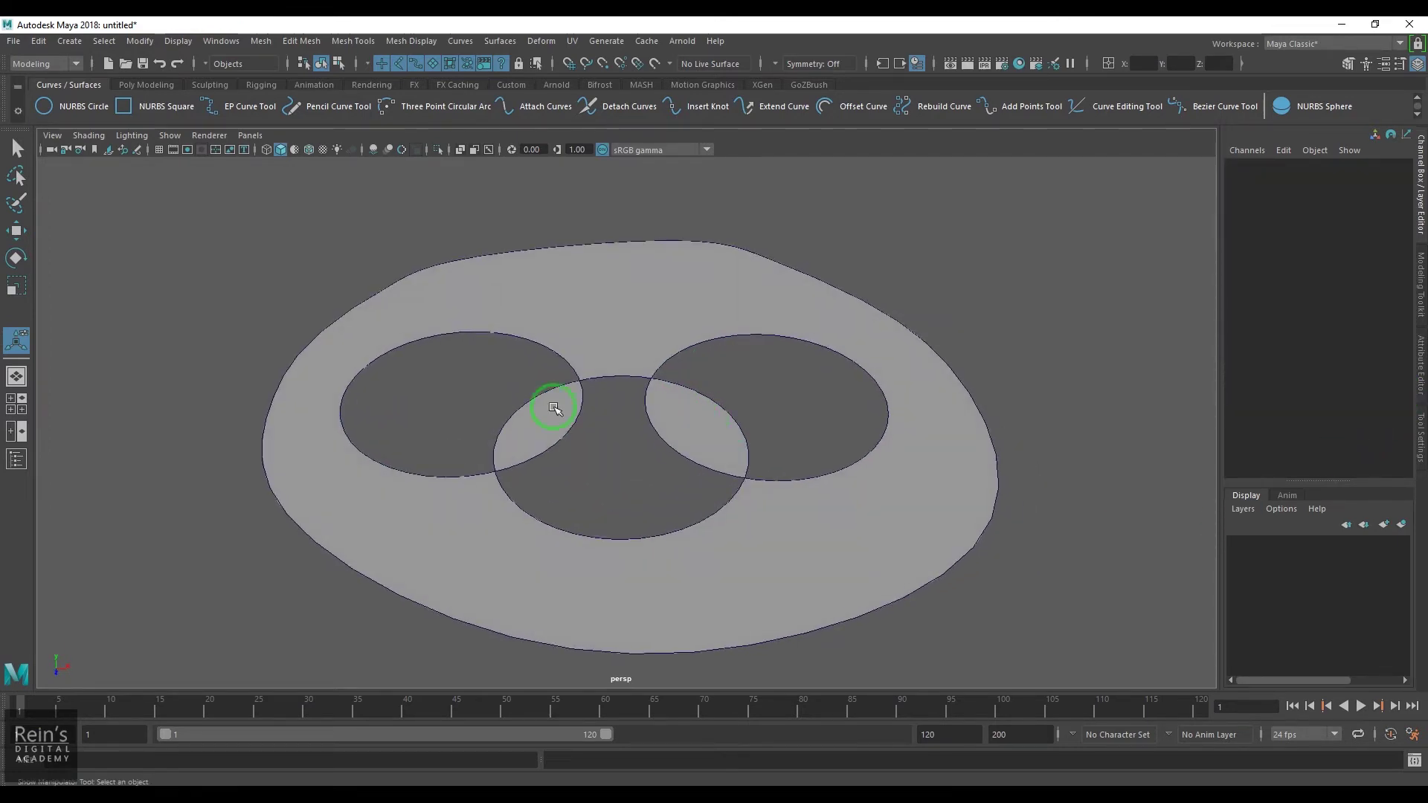
drag(290, 318, 958, 710)
key(Delete)
- In the top view, draw a wavy vertical CV curve as the left side of a four-sided frame
key(space)
key(space)
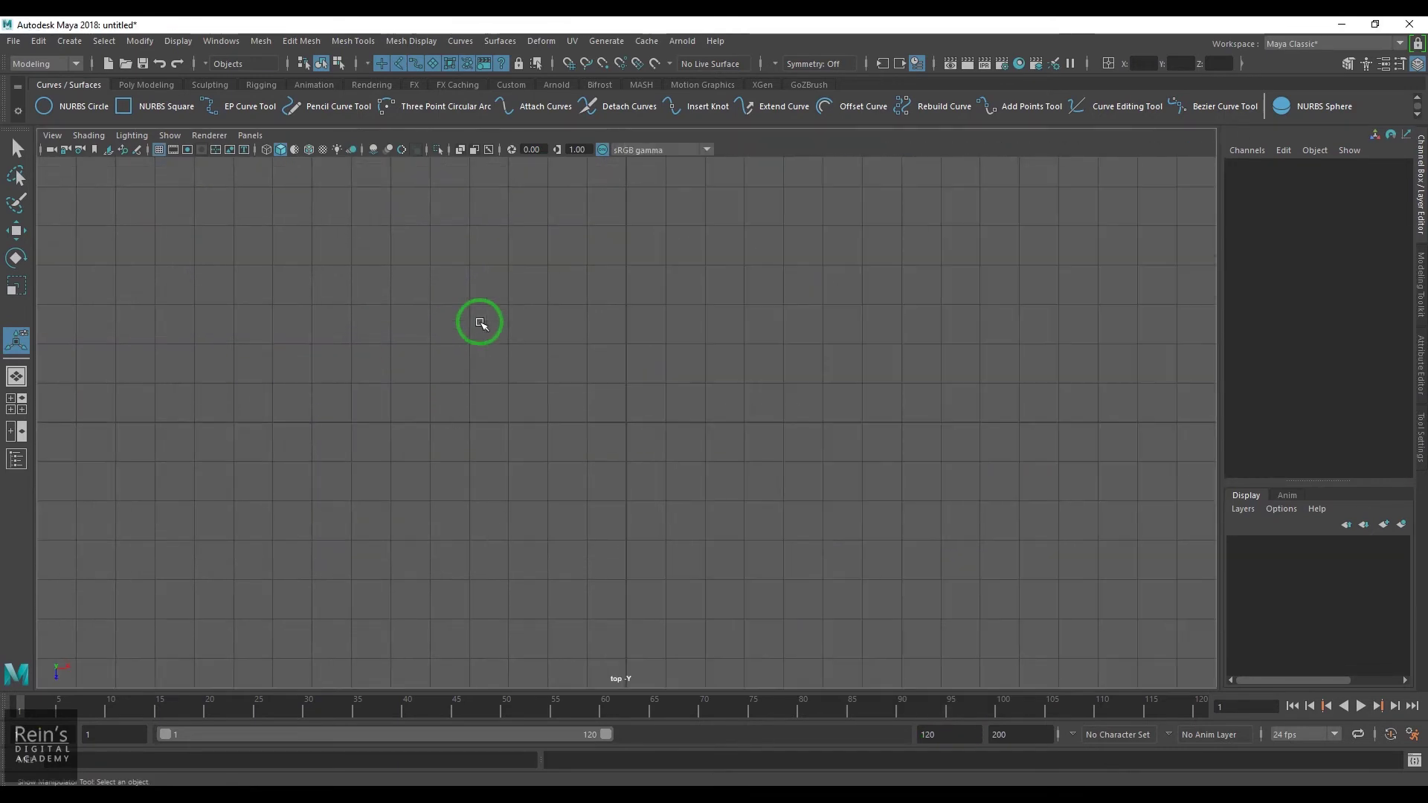
click(69, 41)
mouse_move(186, 154)
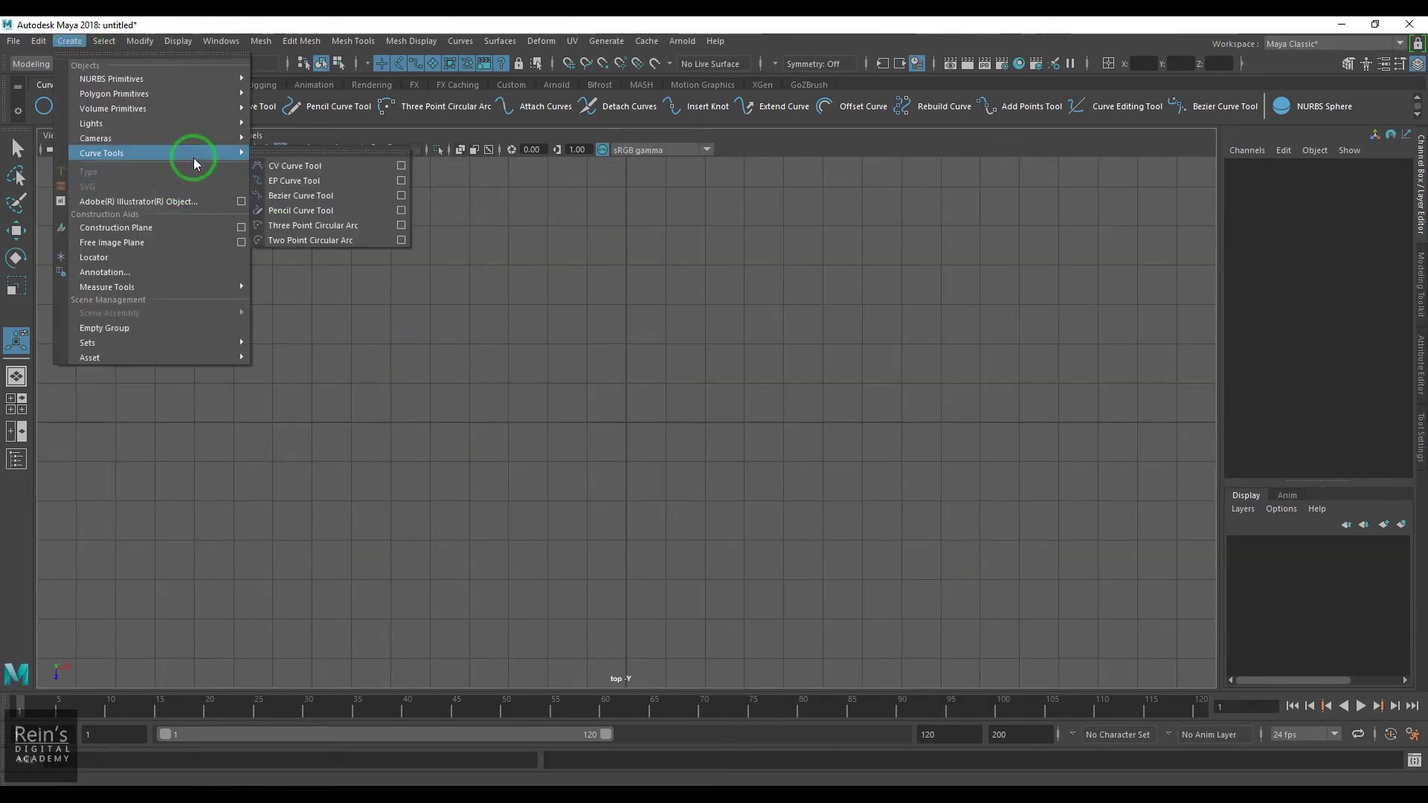
click(406, 170)
click(333, 232)
click(334, 485)
click(304, 580)
click(346, 654)
key(Return)
key(w)
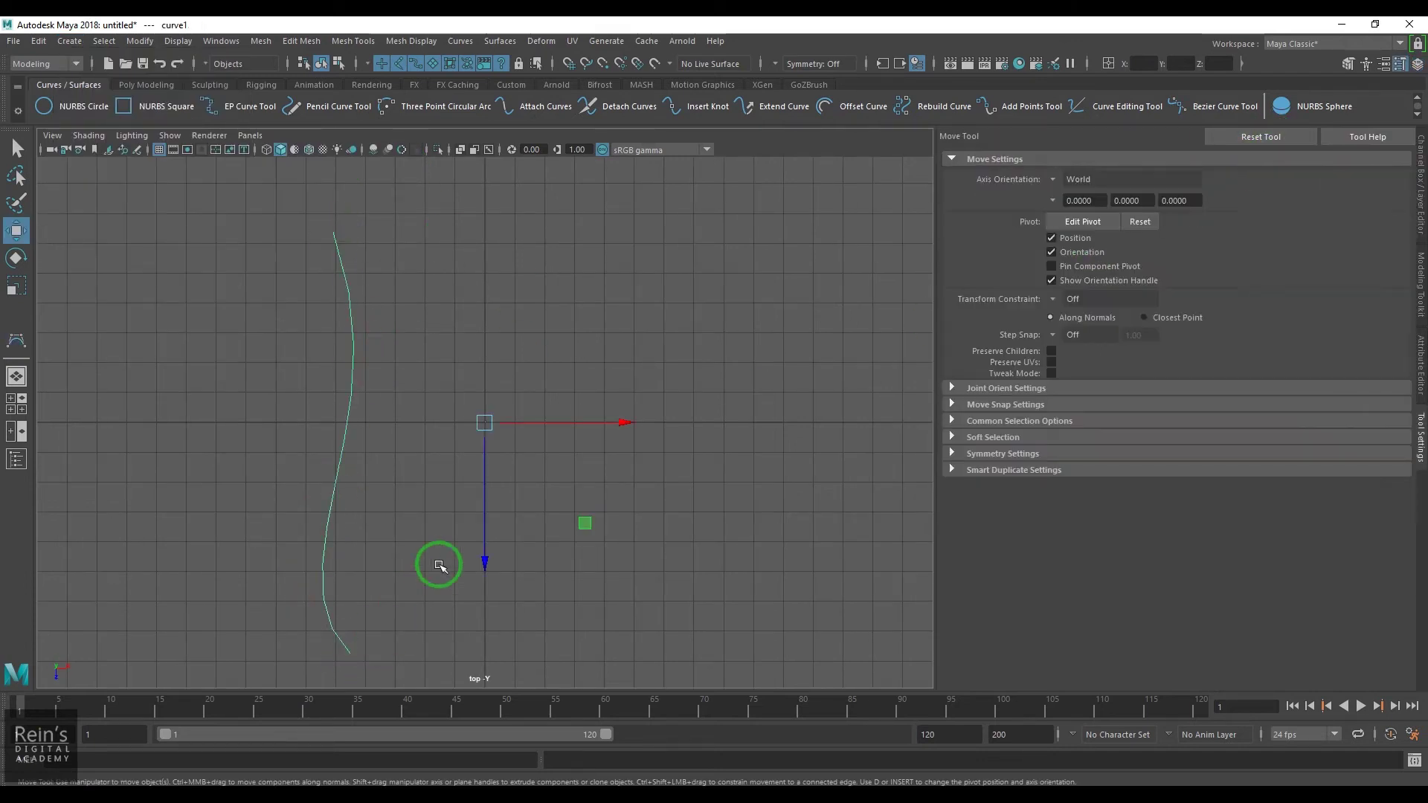
- Draw a nearly horizontal CV curve that crosses the upper part of the left curve and extends past it on both sides
click(69, 41)
mouse_move(135, 124)
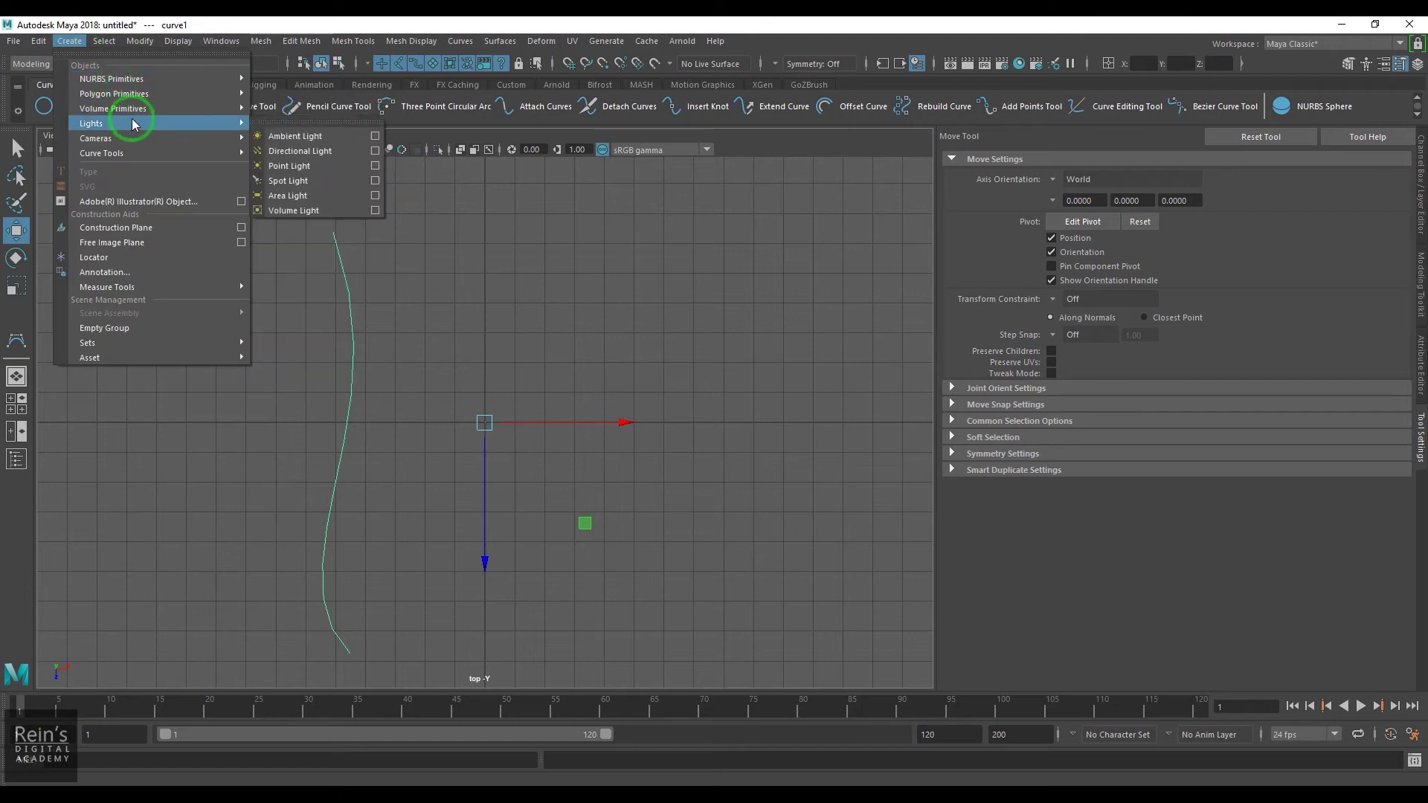
mouse_move(147, 151)
click(287, 169)
click(287, 268)
click(373, 268)
click(460, 256)
click(595, 276)
click(699, 278)
key(Return)
key(w)
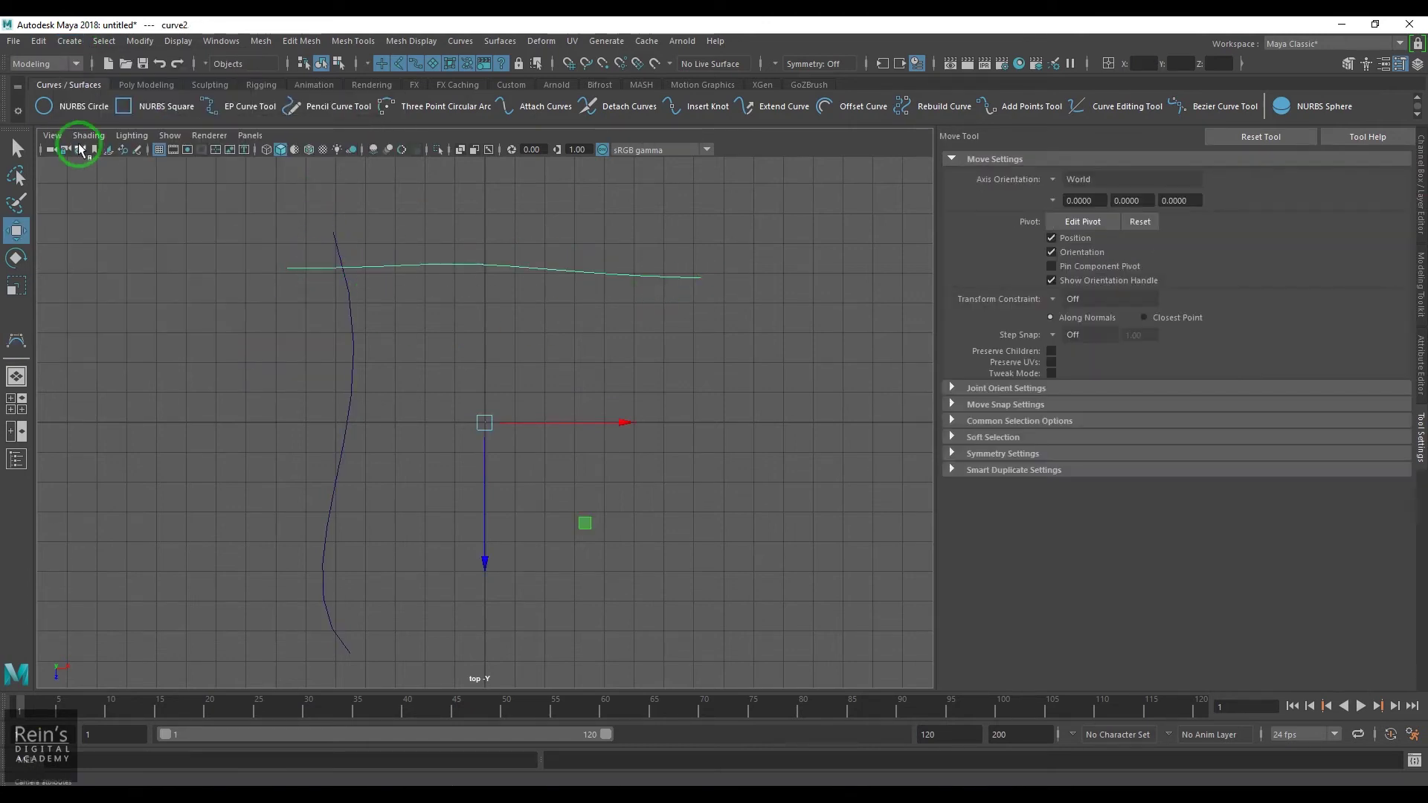
- Draw a wavy vertical CV curve as the frame's right side, crossing the upper horizontal curve near its right end
click(70, 40)
mouse_move(123, 154)
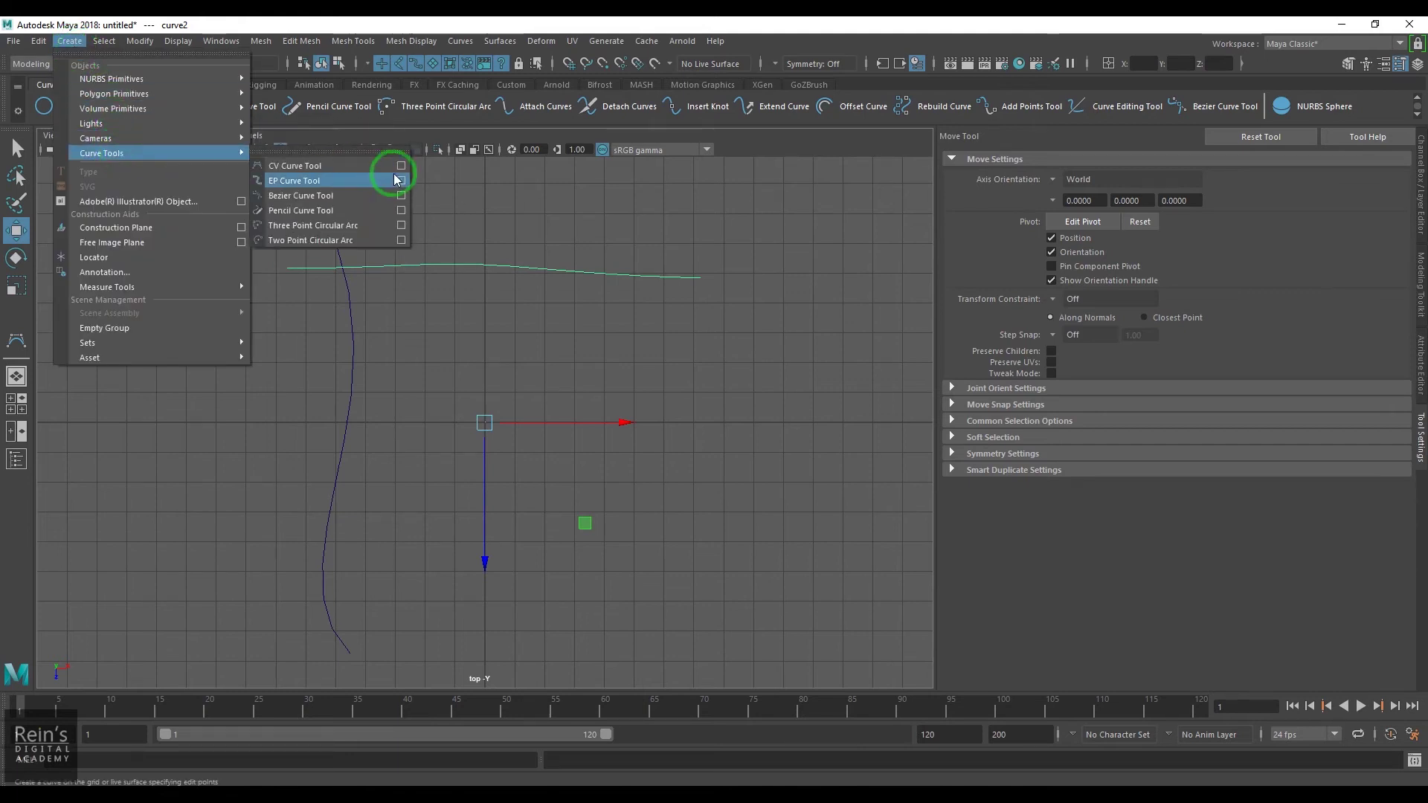
click(375, 171)
click(654, 230)
click(653, 329)
click(671, 426)
click(646, 549)
click(672, 641)
key(Return)
key(w)
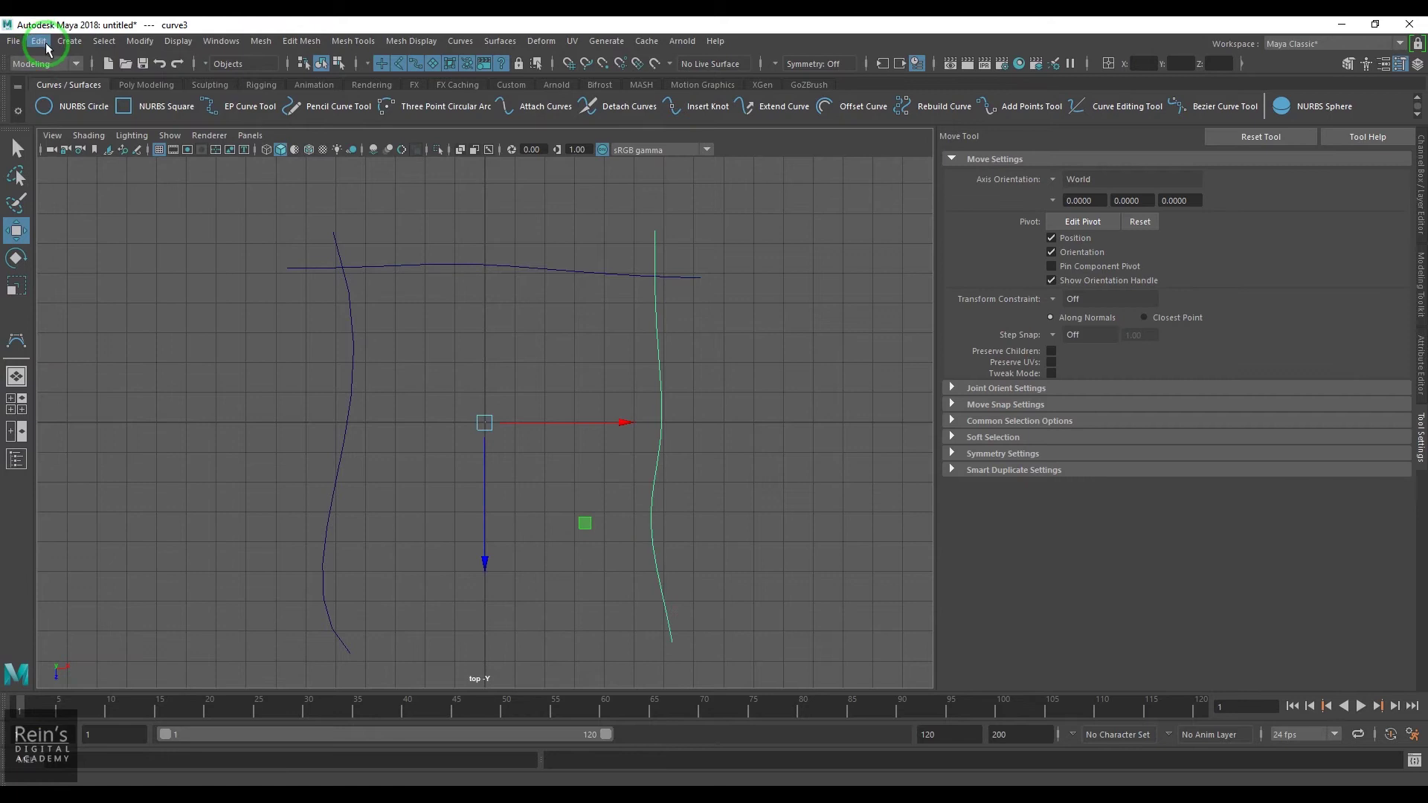
- Draw a wavy horizontal CV curve that closes the frame's lower side, crossing and overshooting both vertical curves, and deselect it
click(69, 41)
mouse_move(163, 153)
click(341, 167)
click(266, 612)
click(371, 574)
click(445, 608)
click(534, 597)
click(591, 574)
click(742, 586)
click(824, 577)
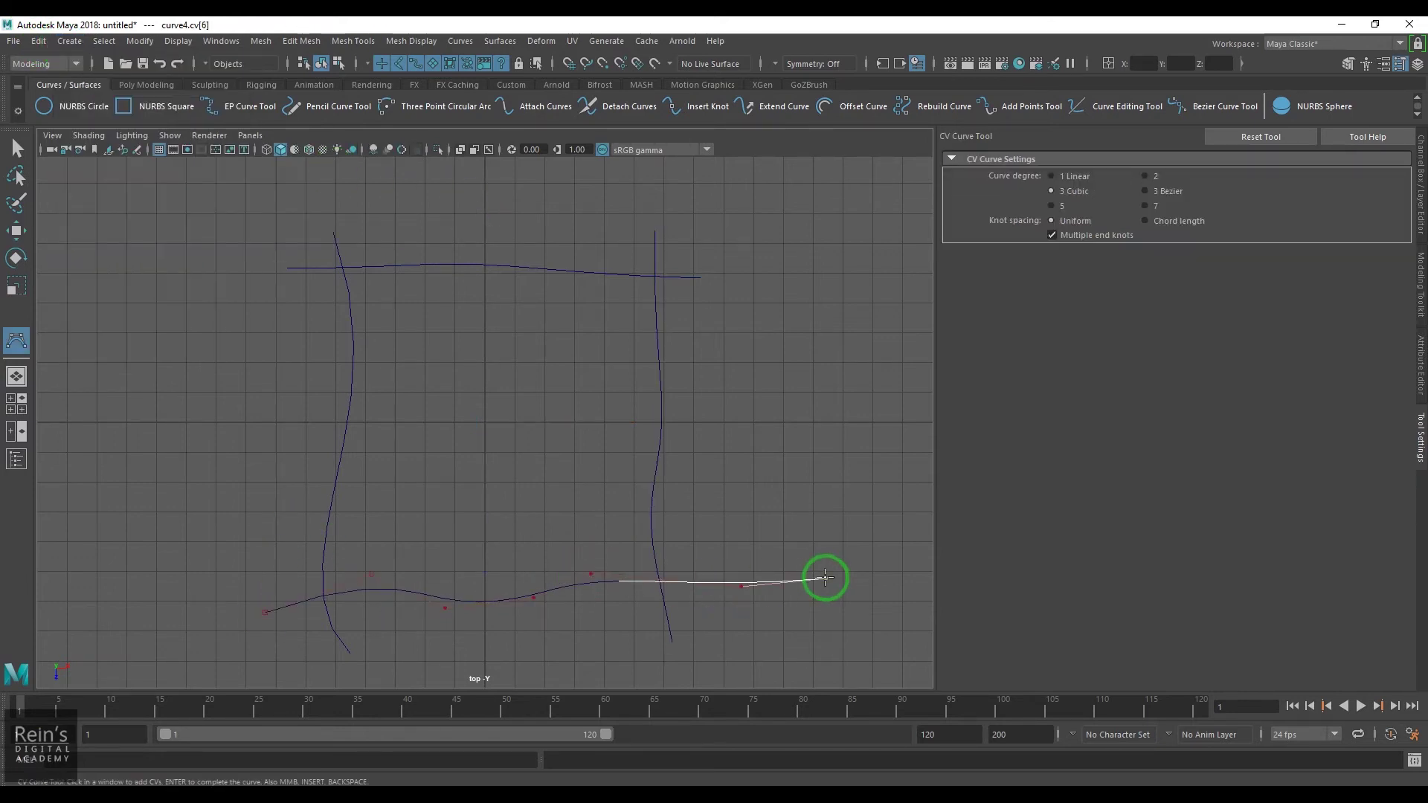
key(Return)
key(w)
click(143, 319)
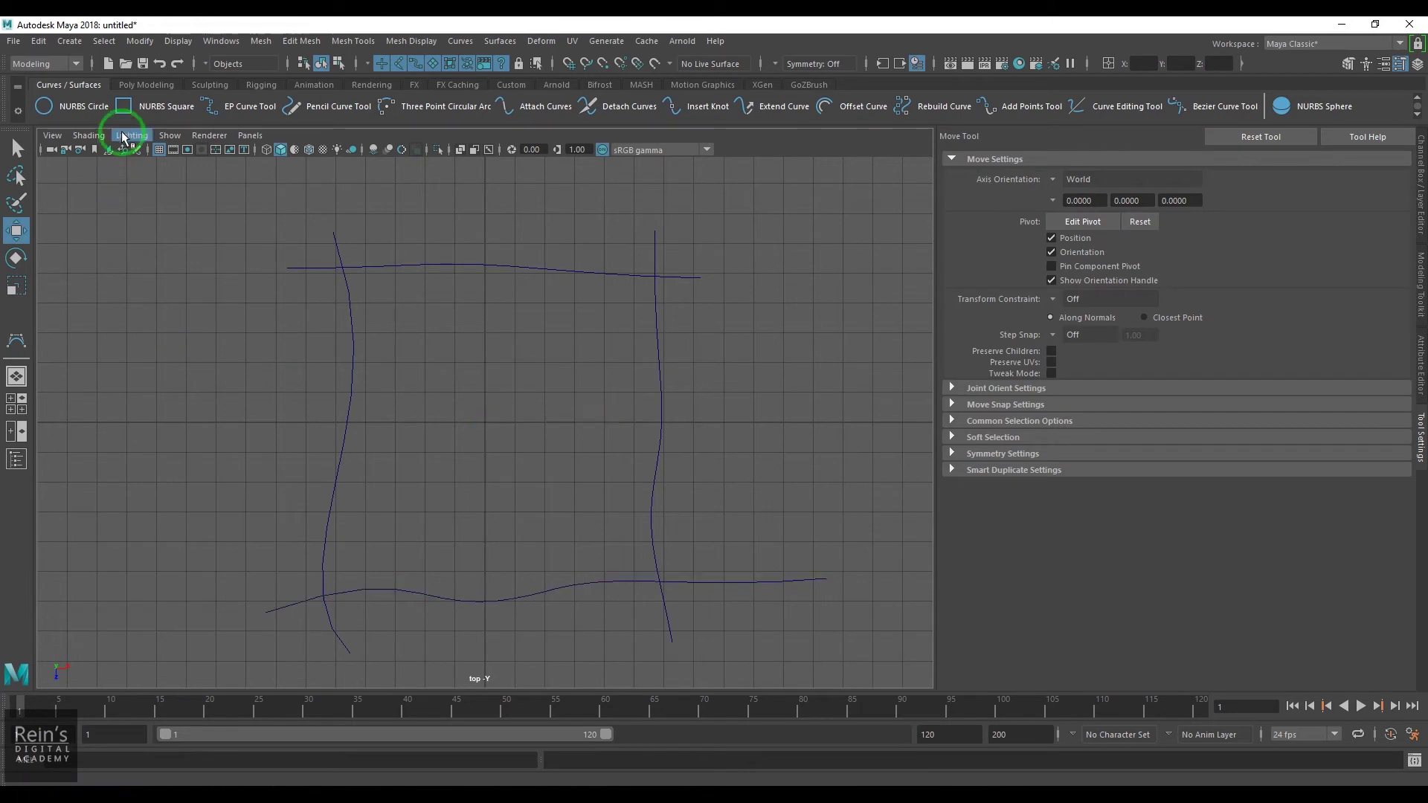
- Create a NURBS square, size it to fit inside the upper-left part of the curve frame and deselect it
click(125, 109)
drag(487, 423, 495, 378)
key(r)
click(702, 449)
- Draw a wavy CV curve across the frame below the square, extending past both vertical curves, then hide the grid and deselect the curve
click(69, 41)
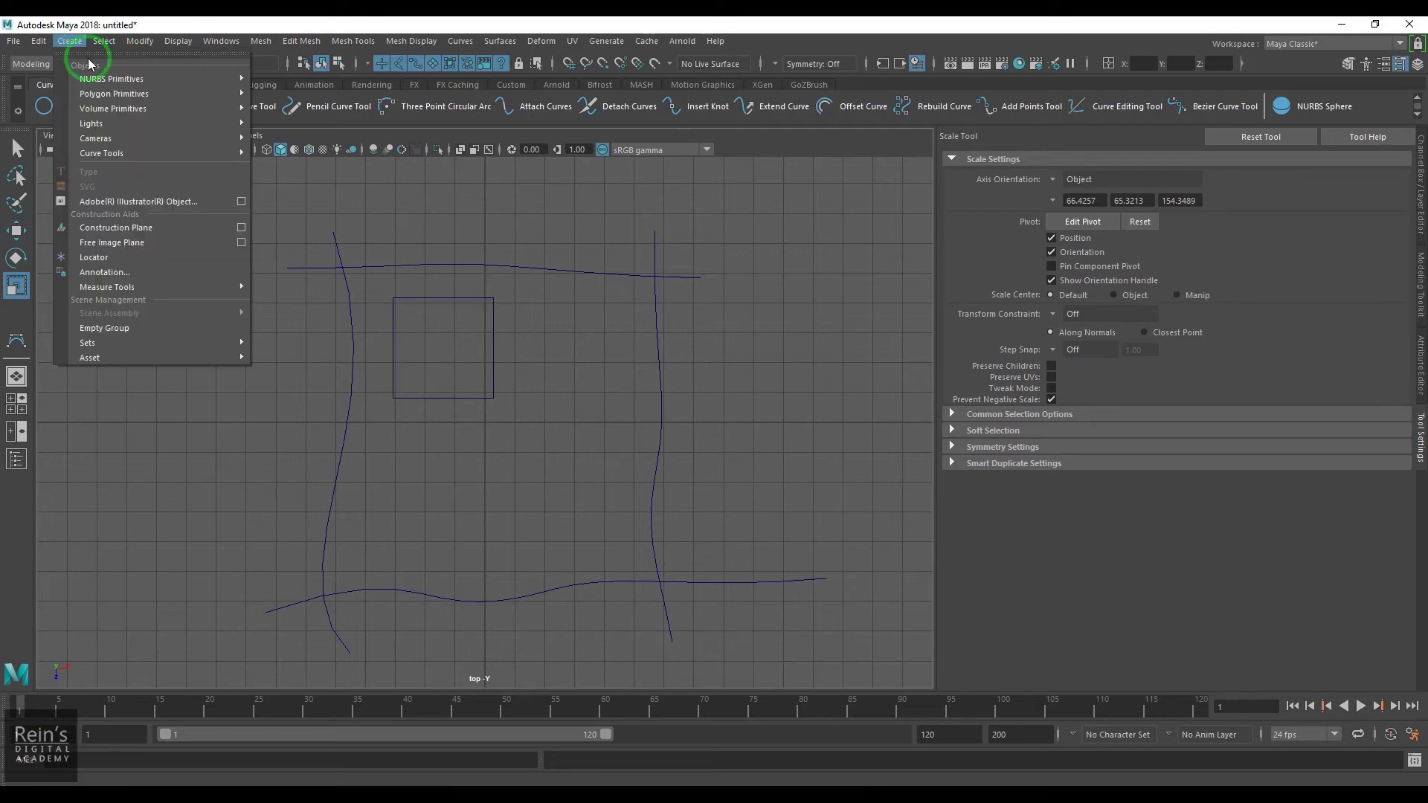
mouse_move(216, 153)
click(374, 165)
click(255, 505)
click(371, 470)
click(449, 482)
click(495, 495)
click(583, 449)
click(662, 409)
click(770, 445)
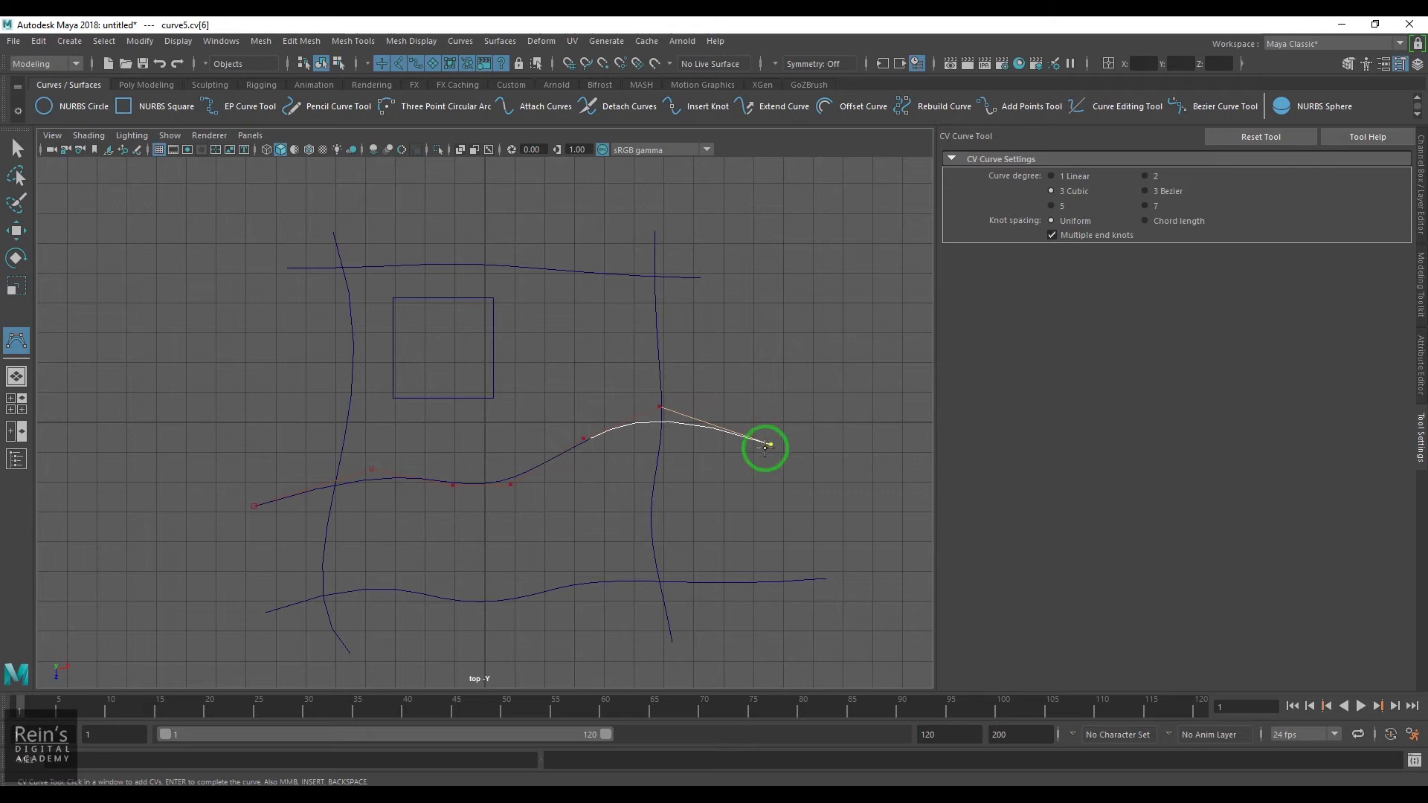
key(Return)
click(158, 149)
click(764, 474)
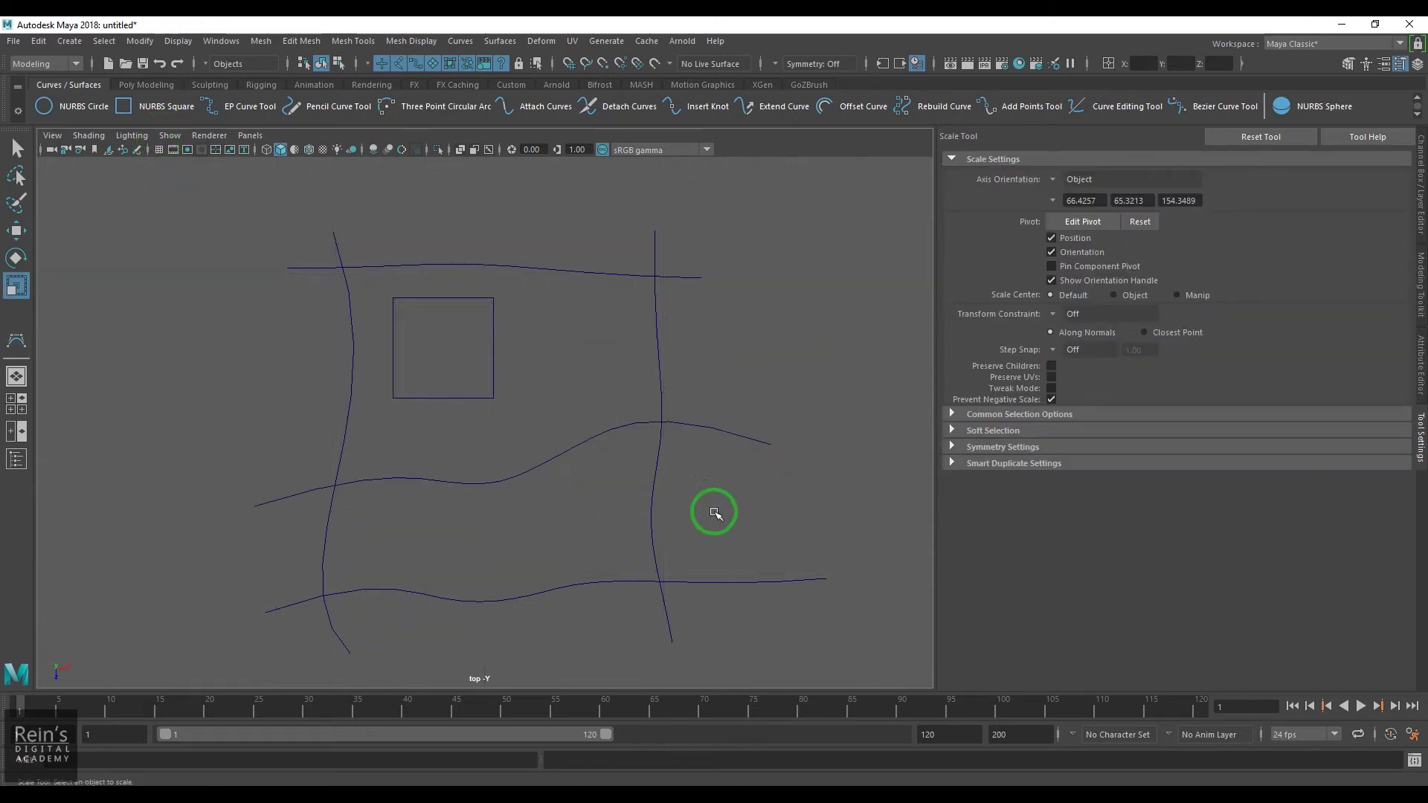
- Create a display layer from all the frame curves and the square, and set the layer's colour to yellow
drag(225, 242, 834, 699)
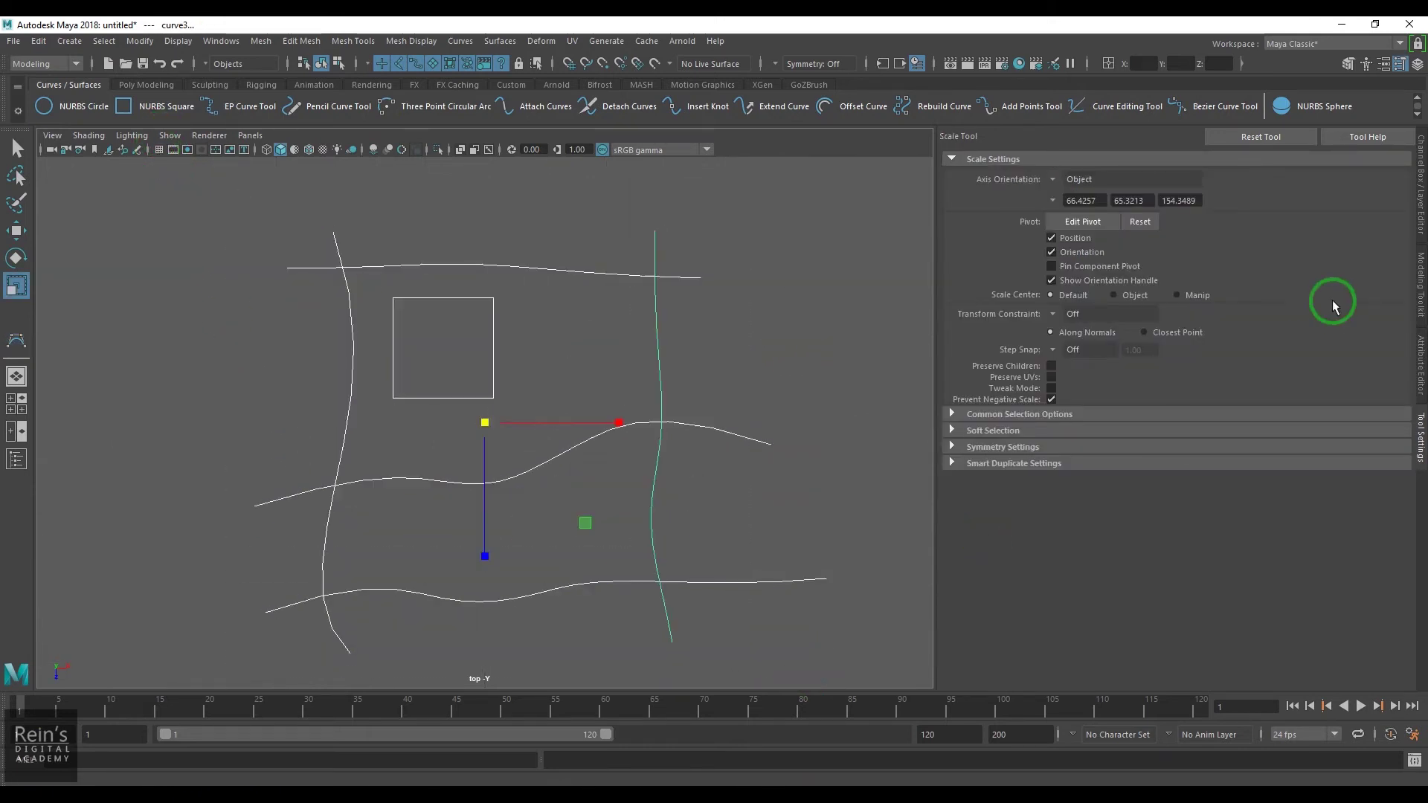
click(1419, 231)
click(1383, 526)
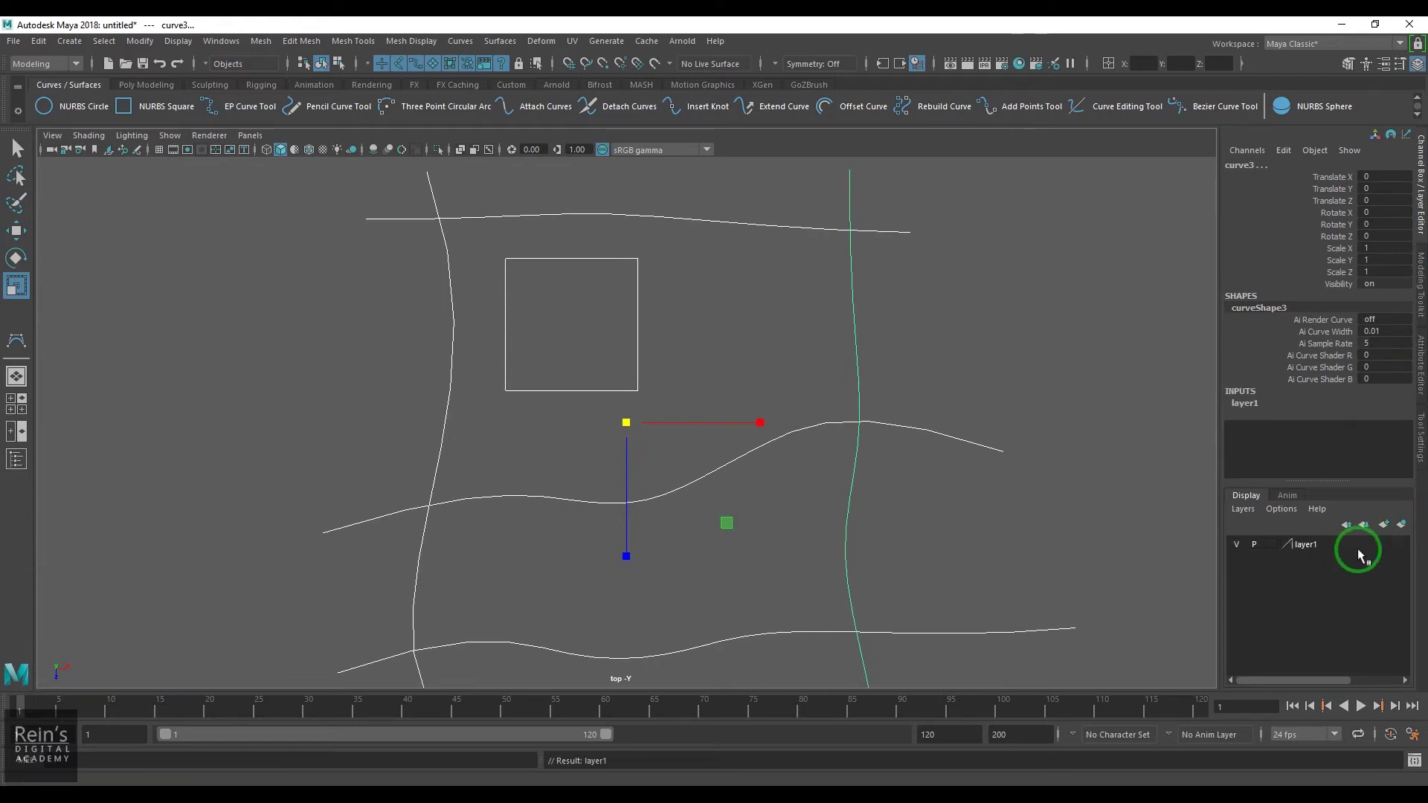
double_click(1289, 554)
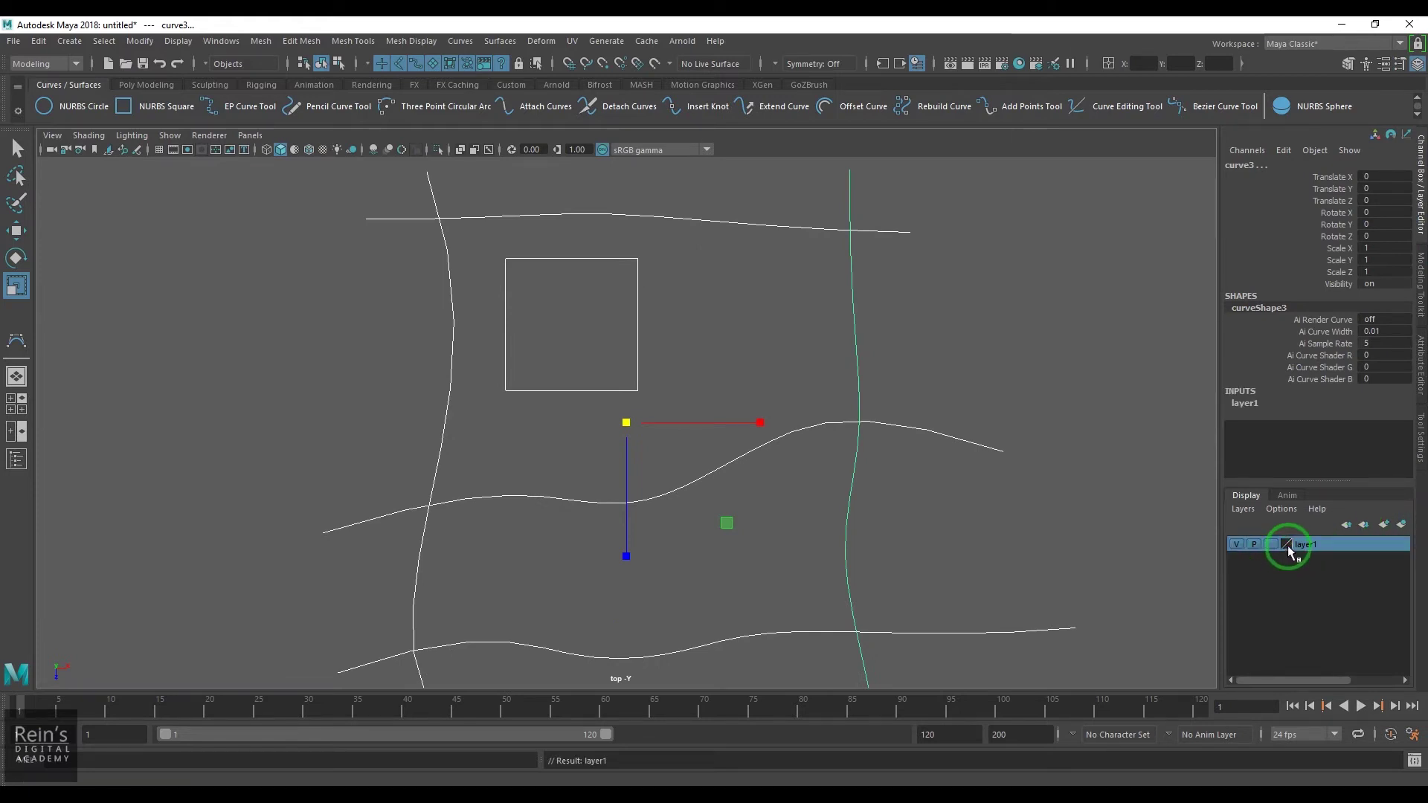
click(633, 276)
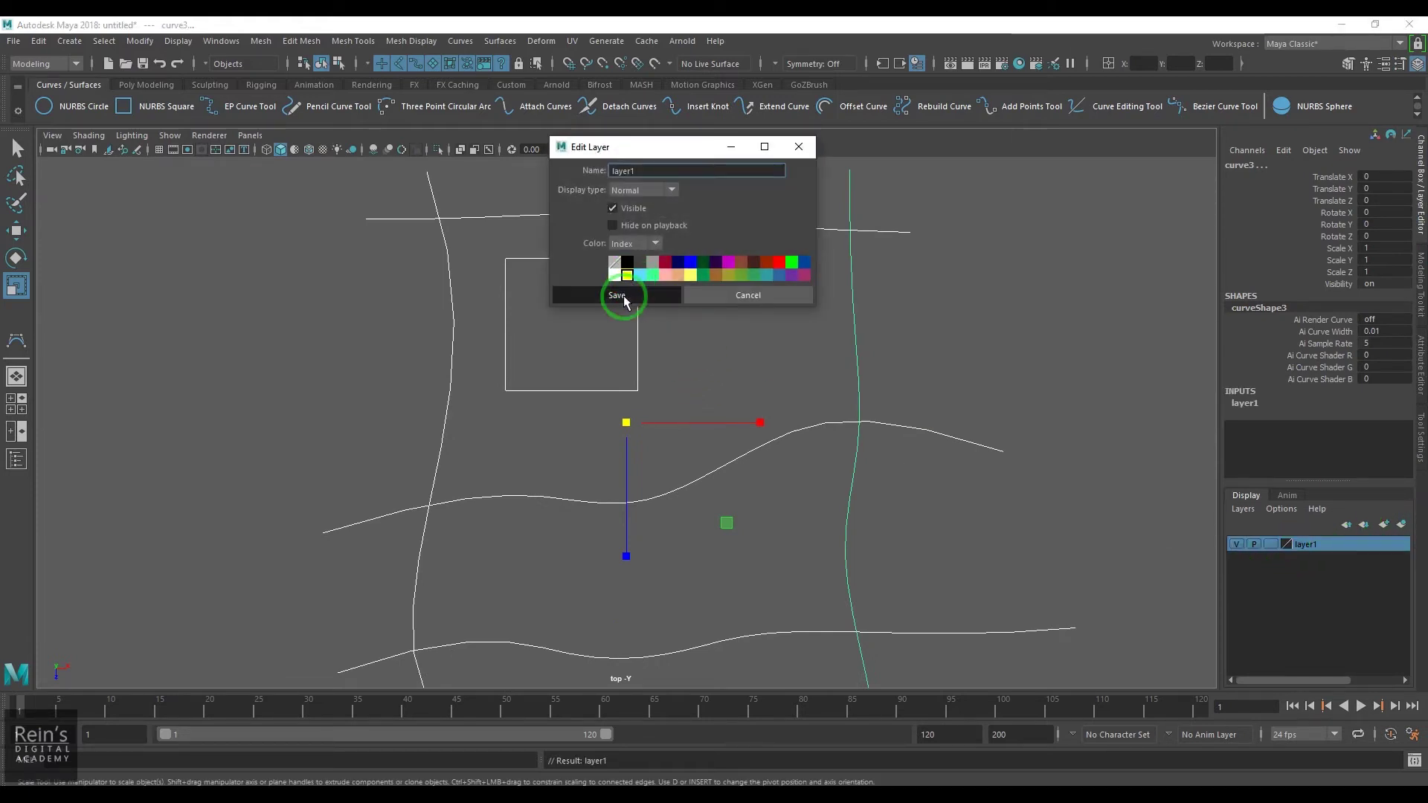
click(619, 295)
click(1027, 409)
- Create a planar trim surface from the selected curves with Cubic degree, Partial curve range and NURBS output geometry
scroll(1026, 408, down, 3)
drag(418, 230, 865, 640)
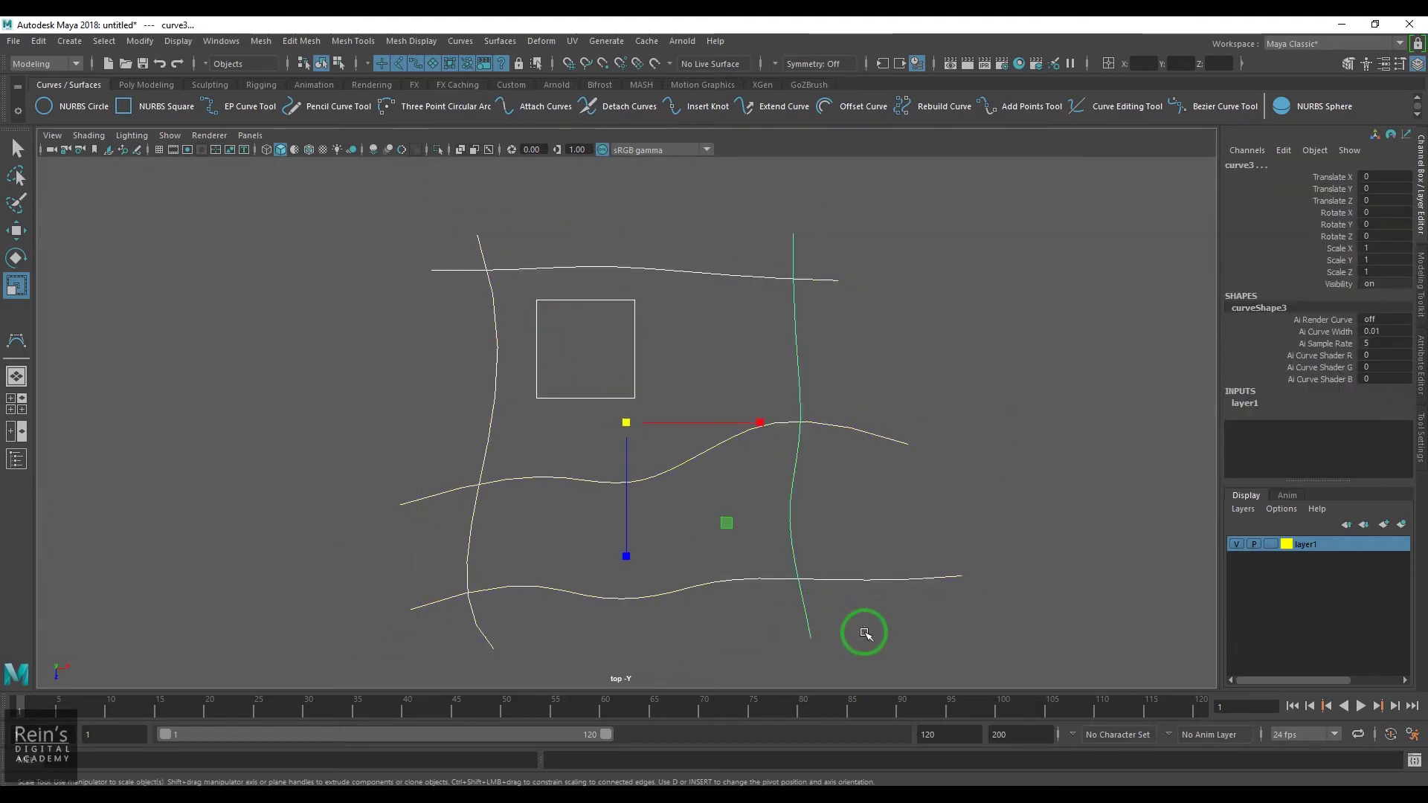
click(499, 41)
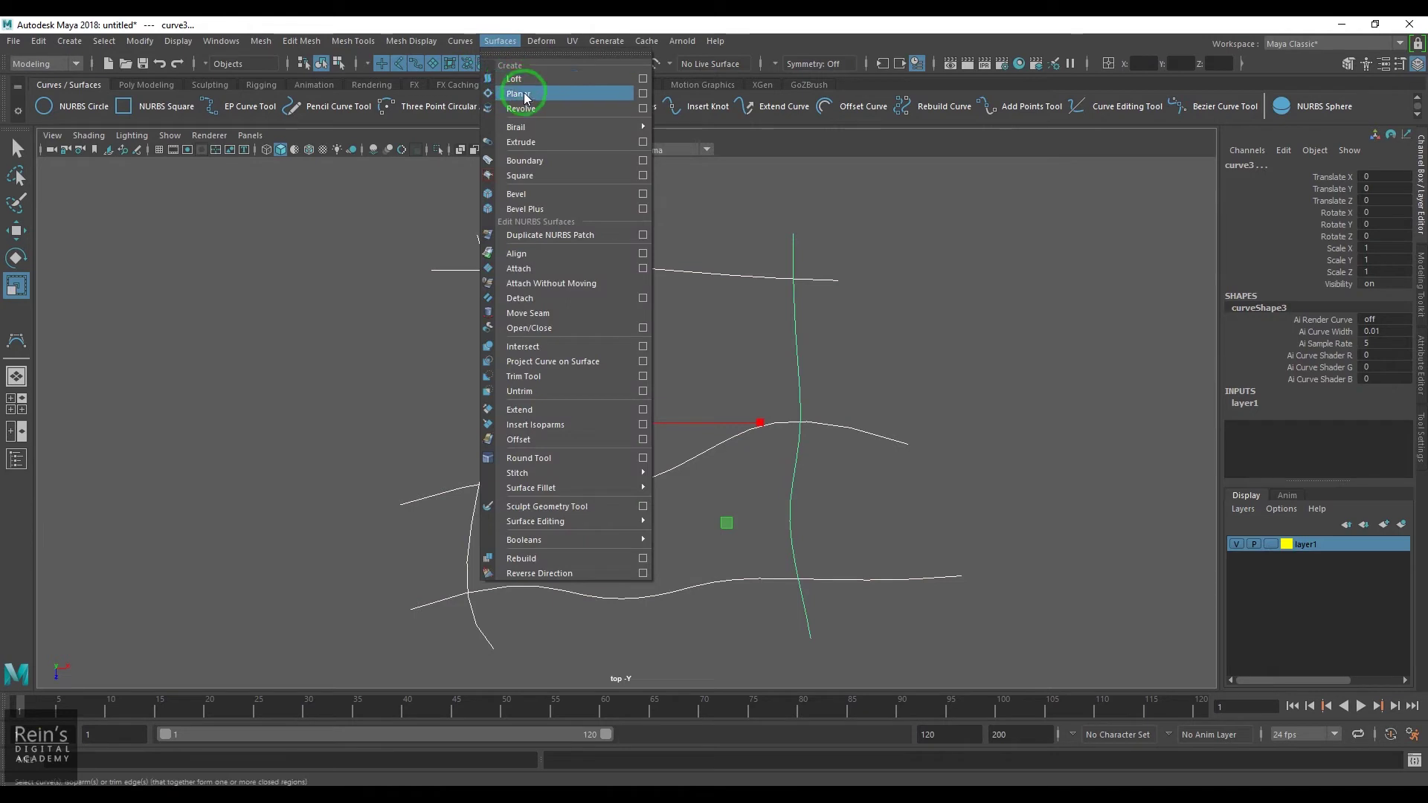
click(643, 94)
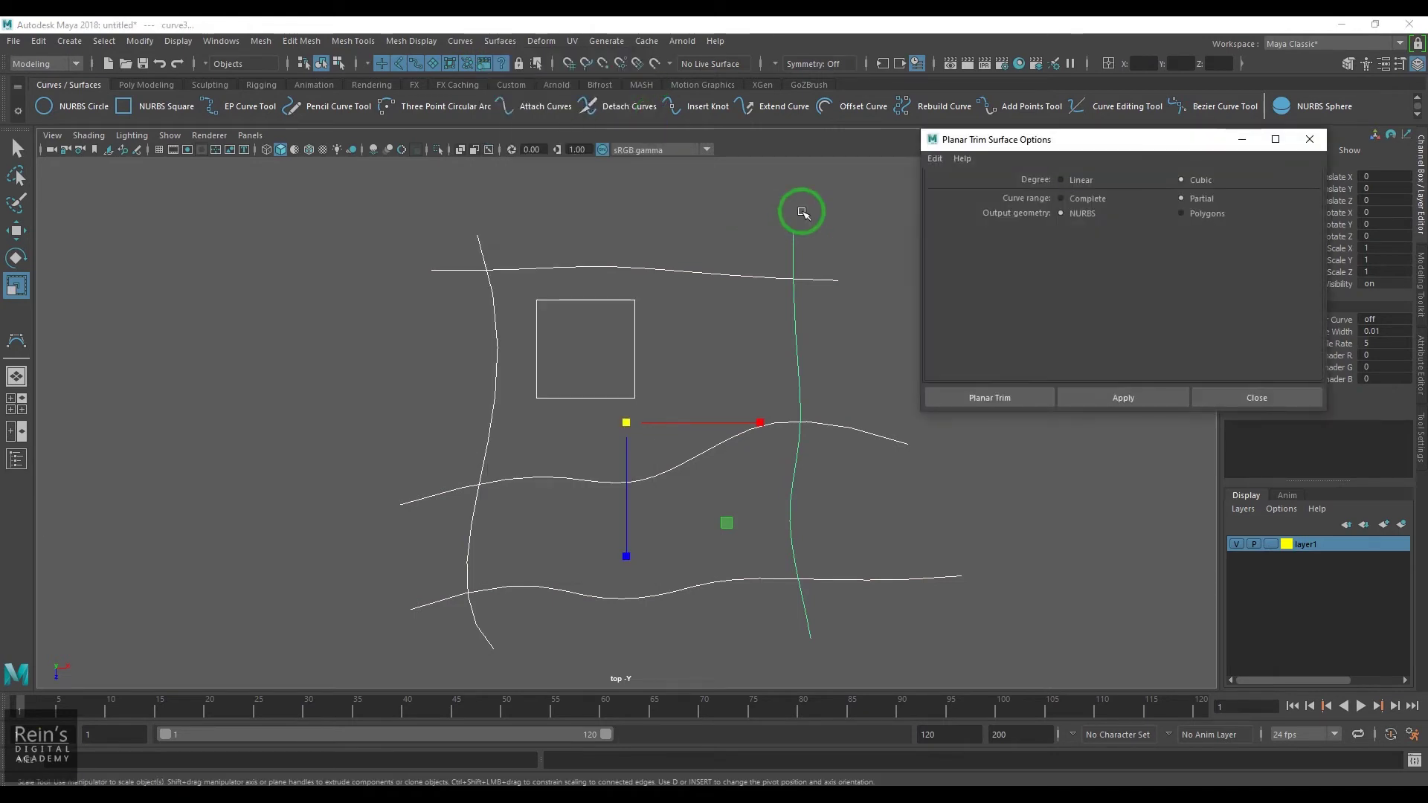
click(934, 158)
click(957, 191)
click(997, 397)
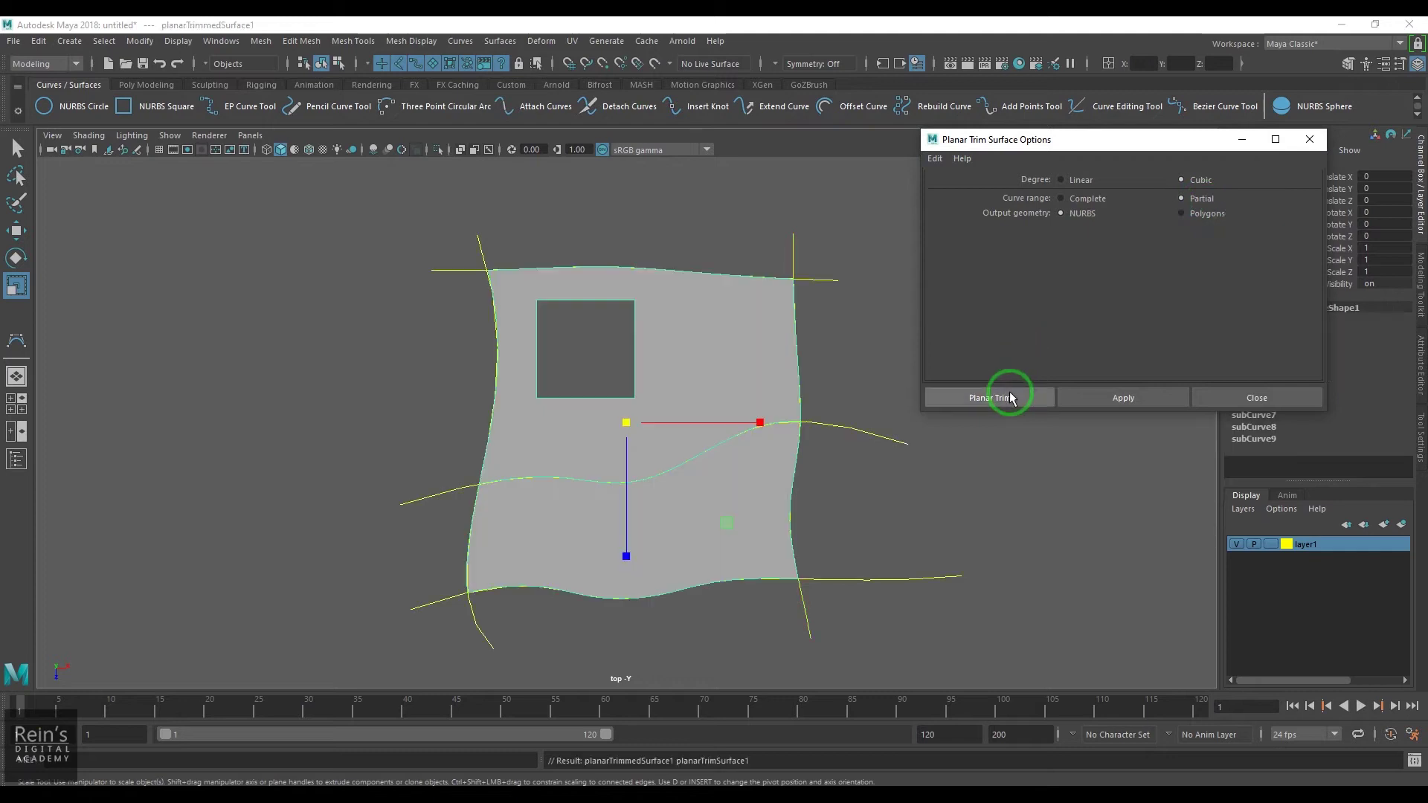
- Select the planar surface in the perspective view and test the range manipulator of its subCurve1 input
click(997, 383)
key(space)
click(890, 415)
alt+drag(877, 424, 743, 344)
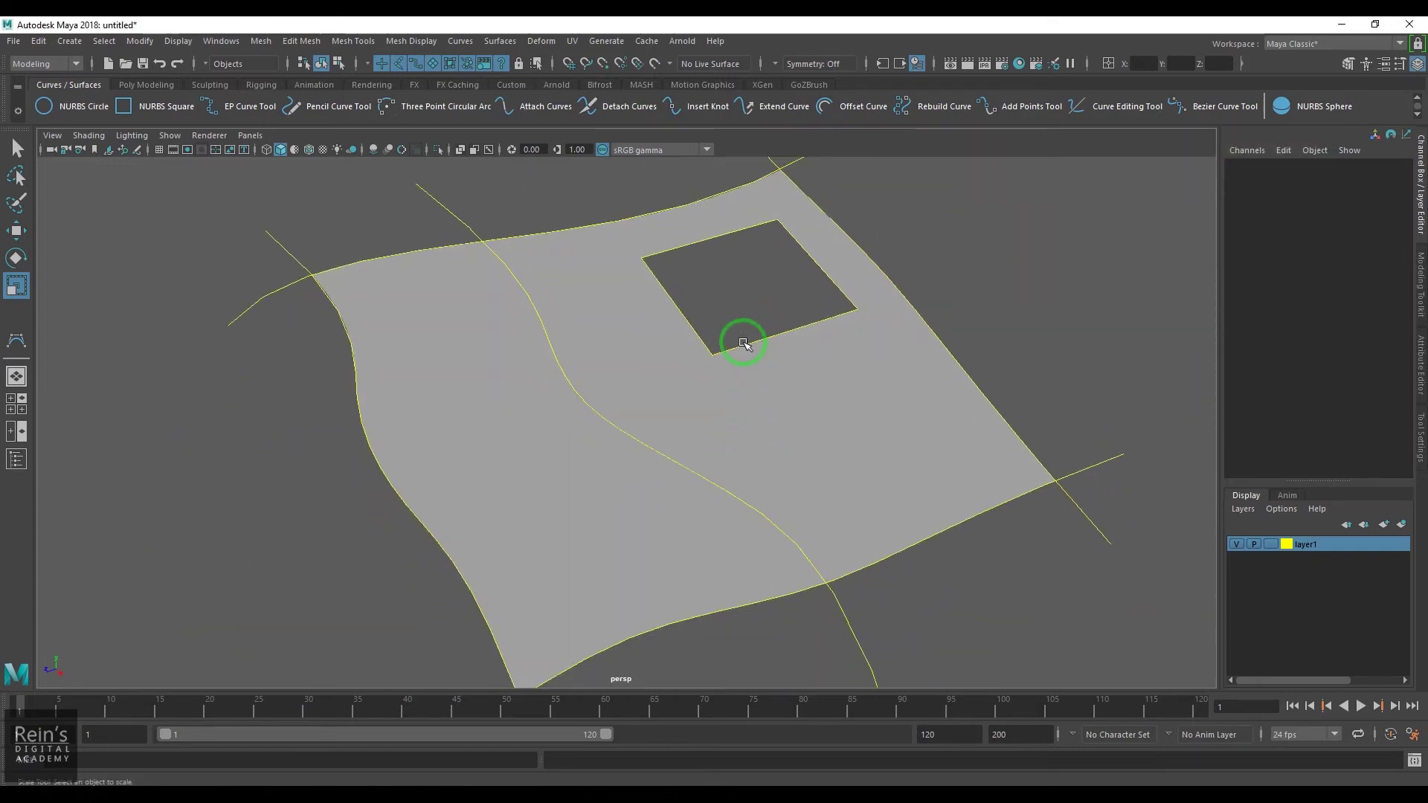
click(560, 460)
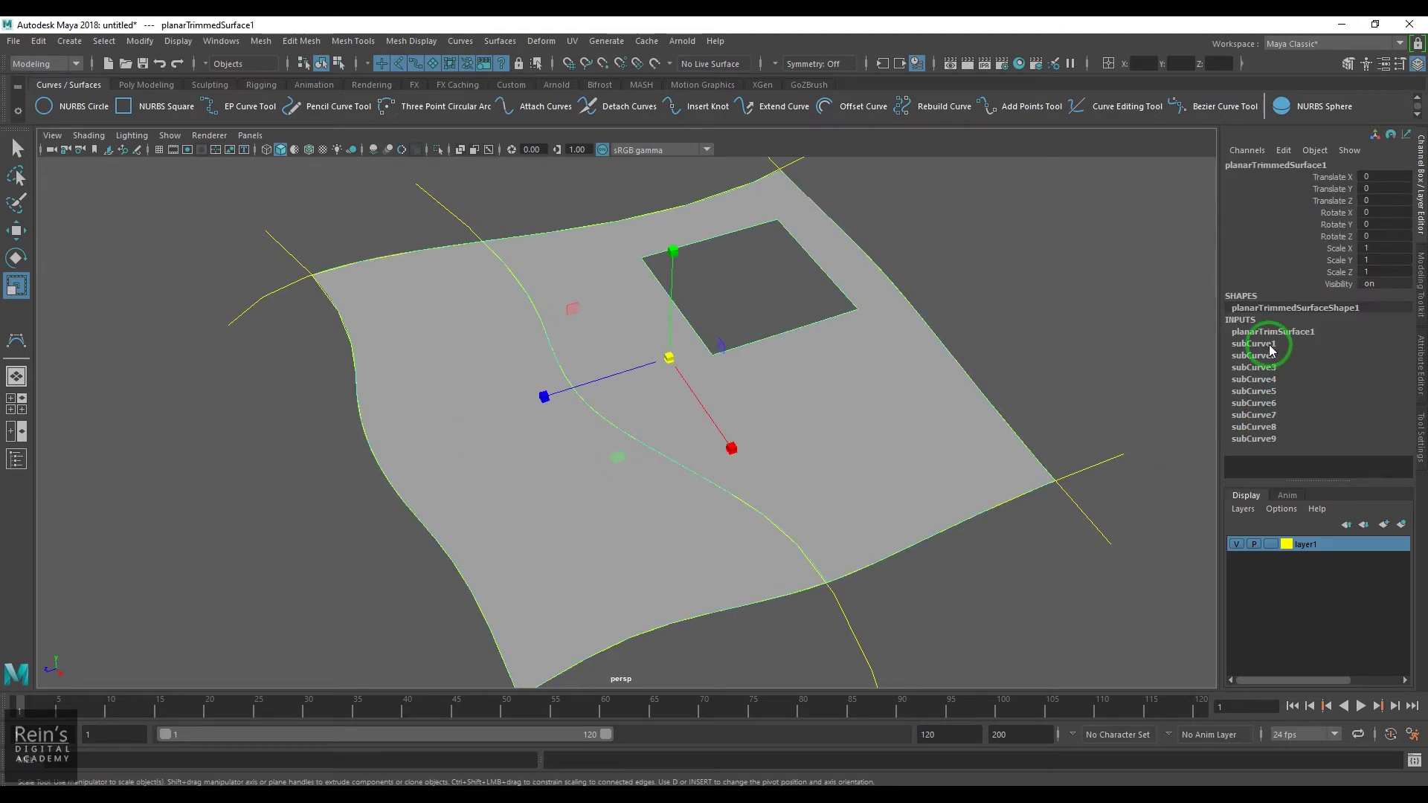
click(1254, 343)
click(487, 418)
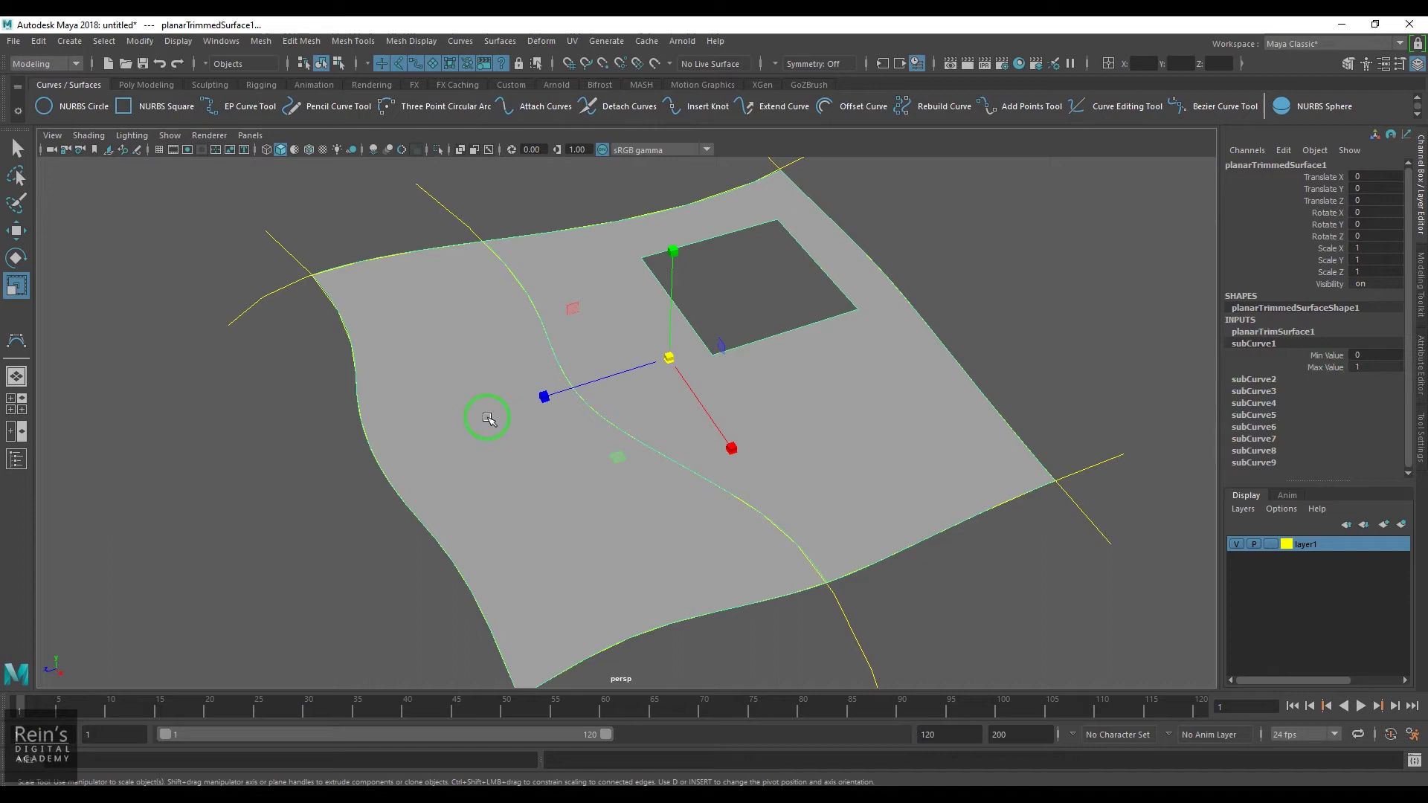
key(t)
drag(853, 311, 919, 301)
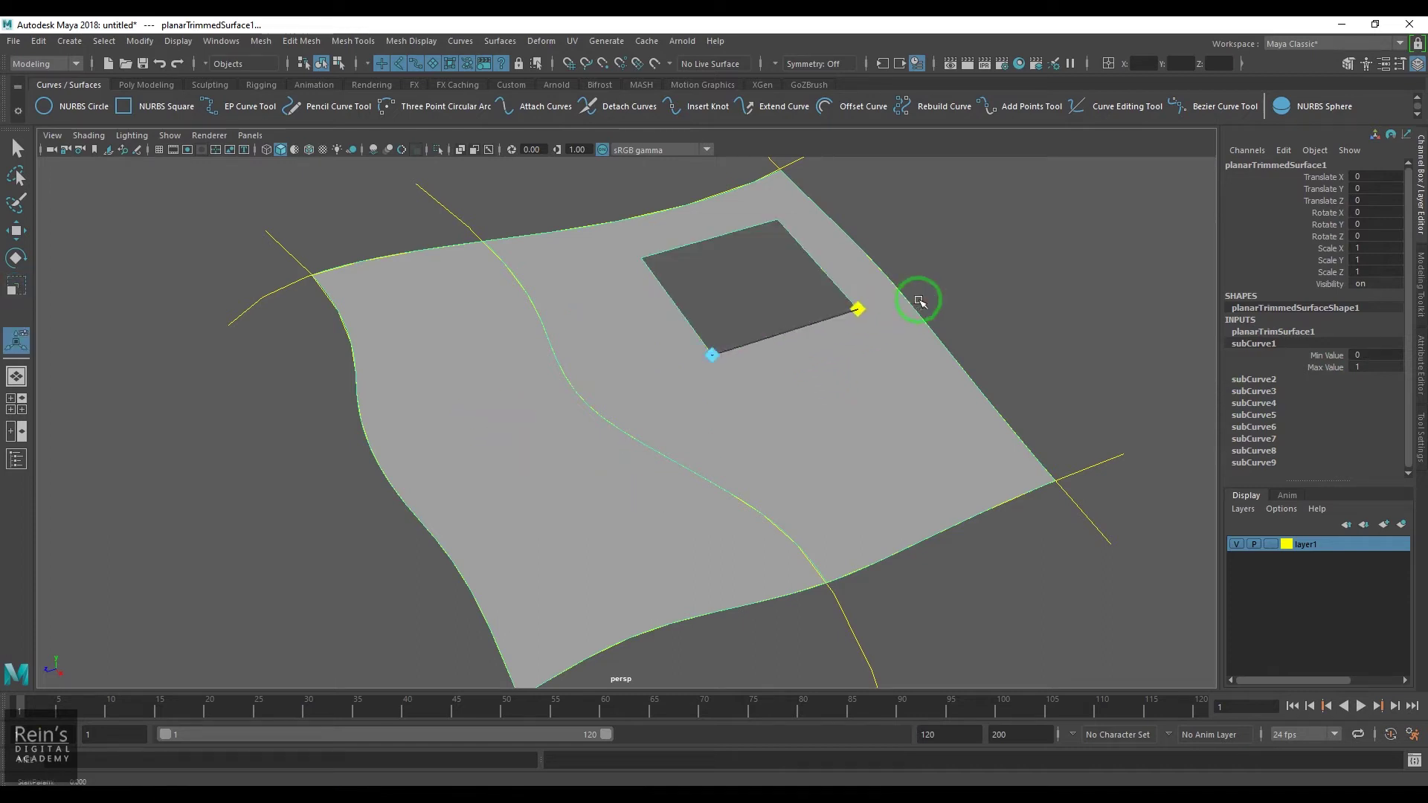
- Display subCurve2's range handles, then lower subCurve3's Max Value to about 0.396 and return it to 1
click(1269, 414)
click(1260, 356)
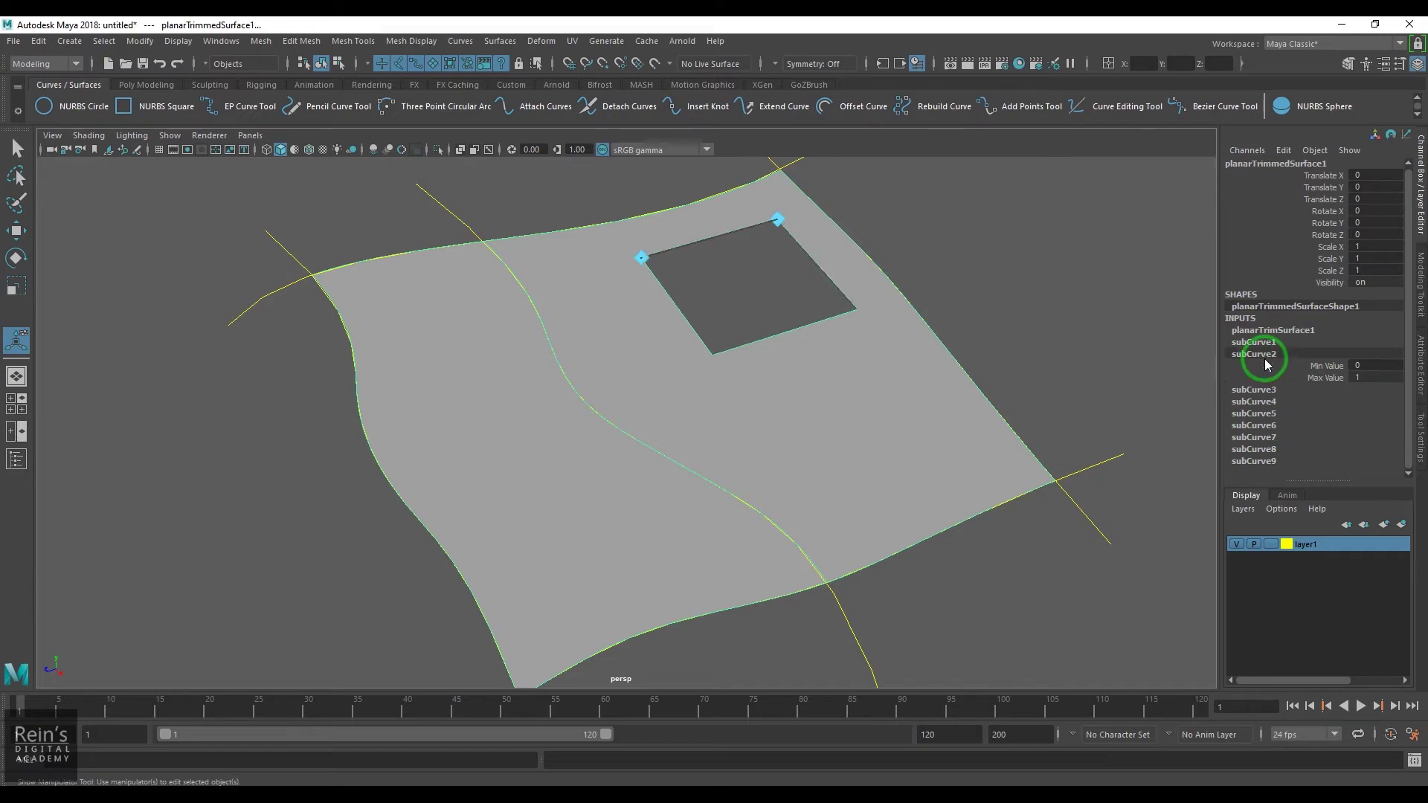
click(1262, 394)
drag(1132, 501, 887, 219)
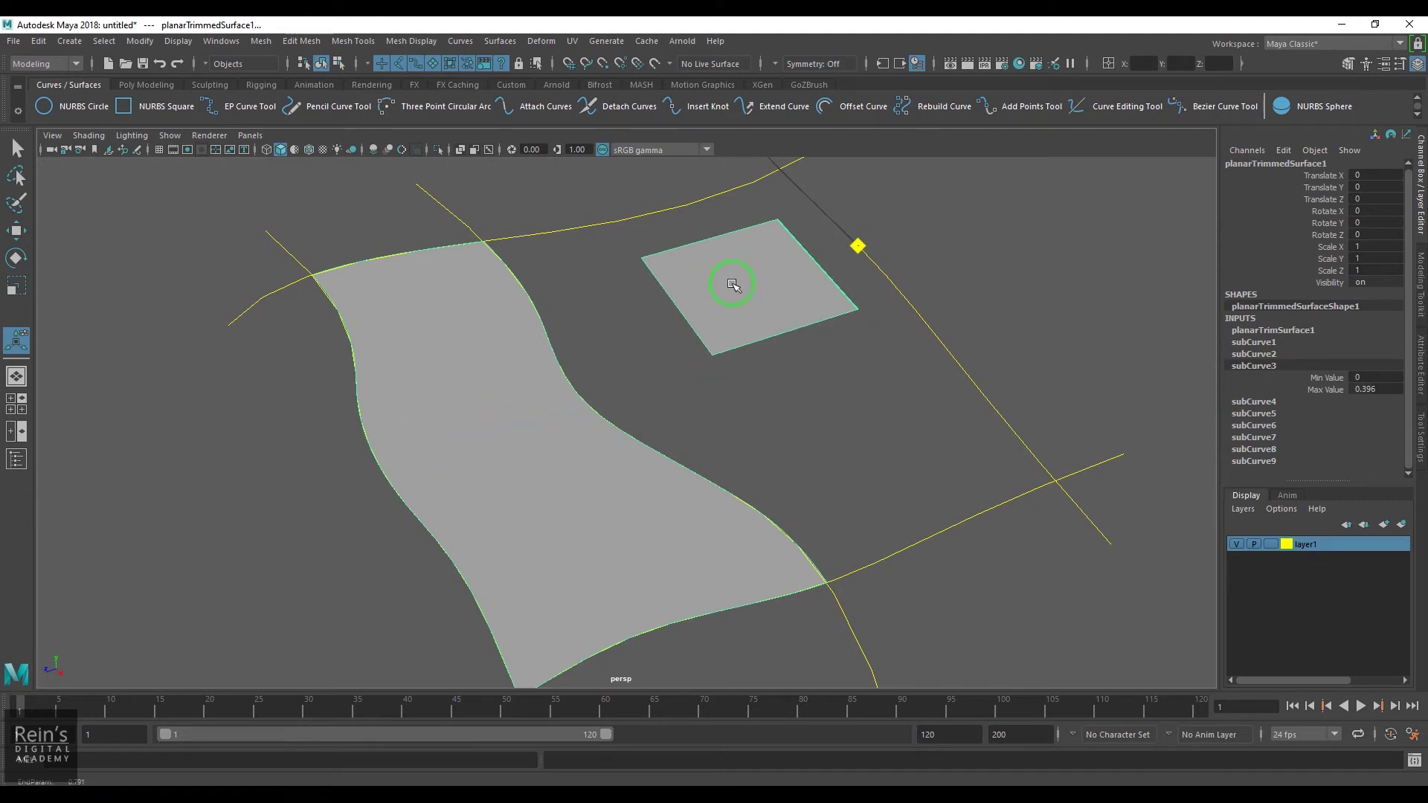
drag(857, 244, 1167, 612)
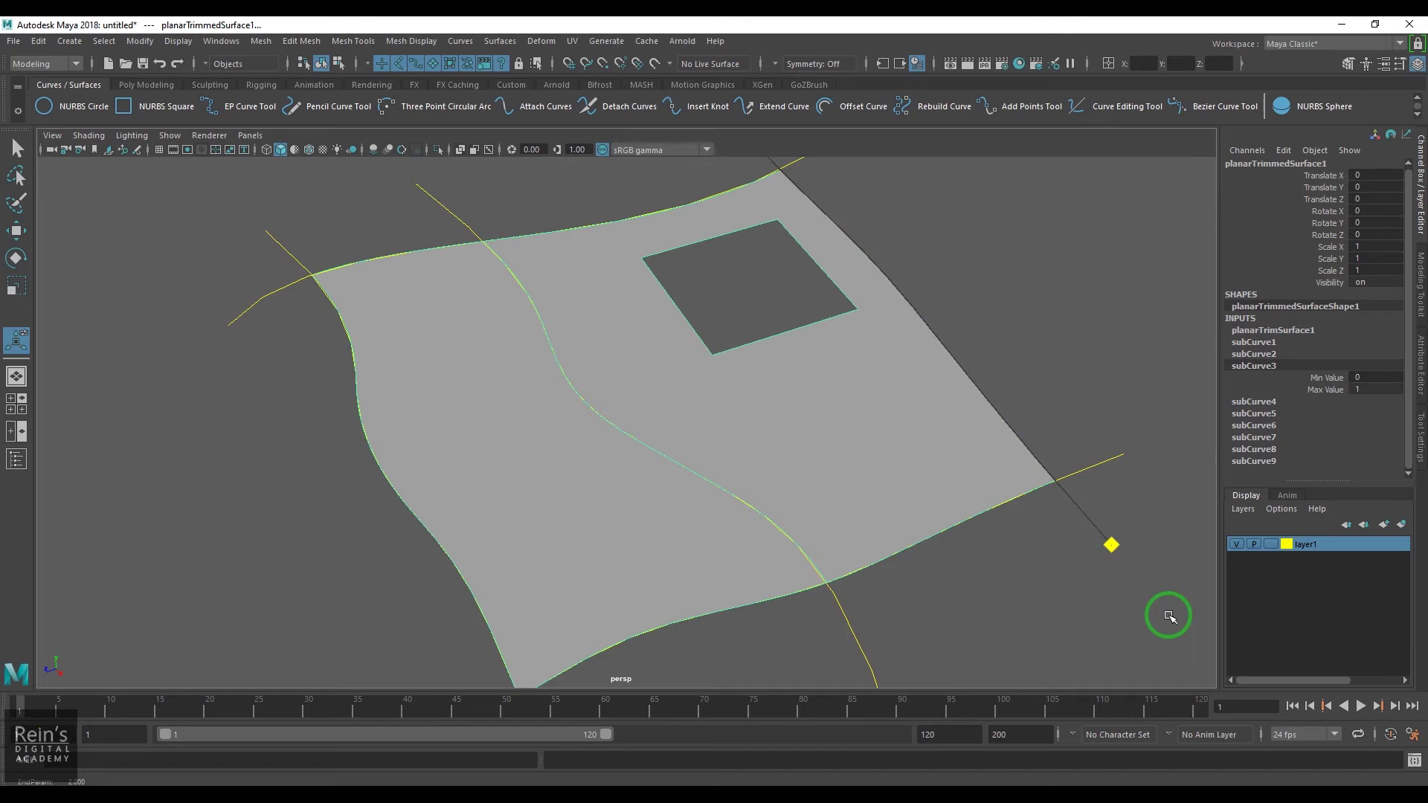
- Raise subCurve9's Min Value to about 0.248, return it to 0 and switch to the Move tool
click(1270, 464)
drag(1102, 468, 878, 571)
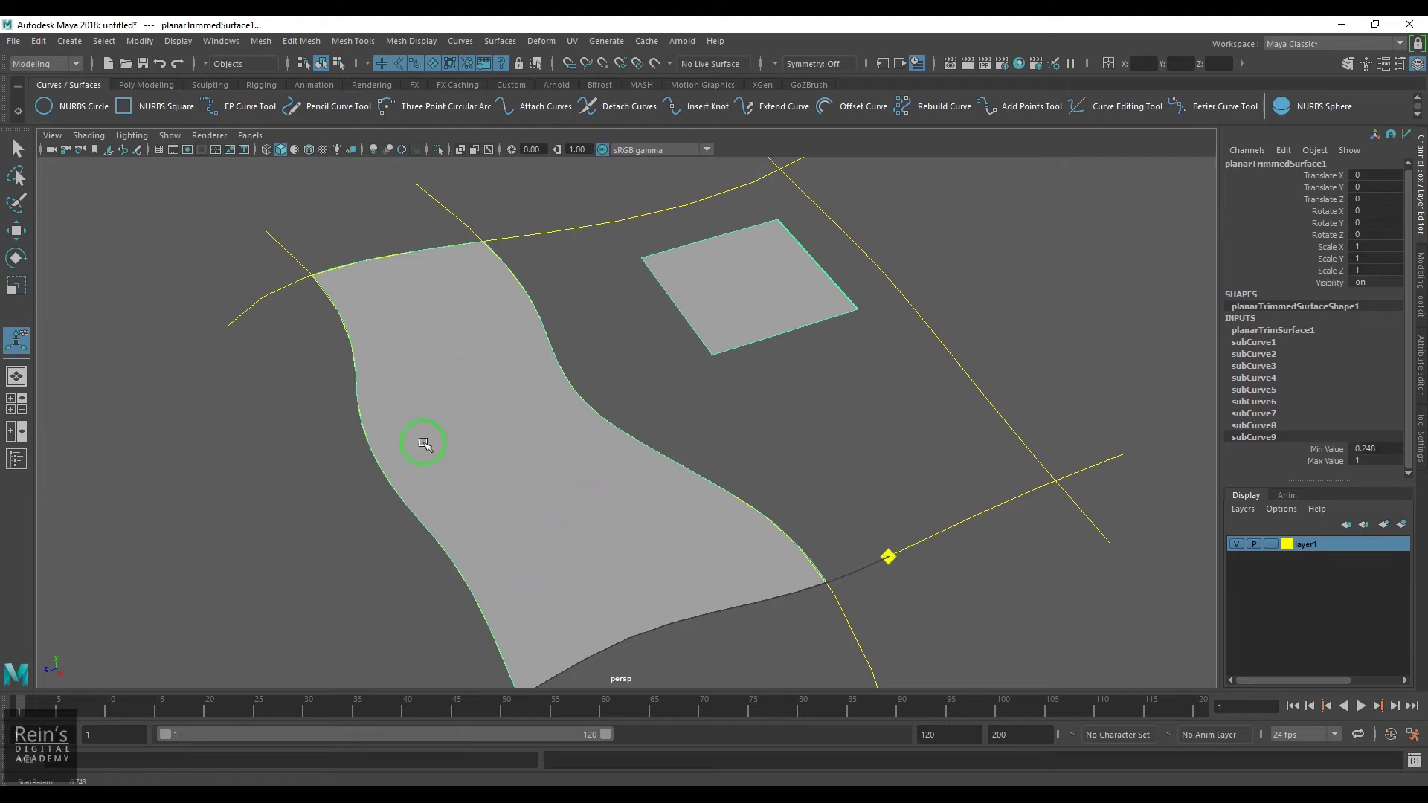
middle_drag(893, 558, 937, 516)
alt+drag(919, 553, 859, 619)
key(w)
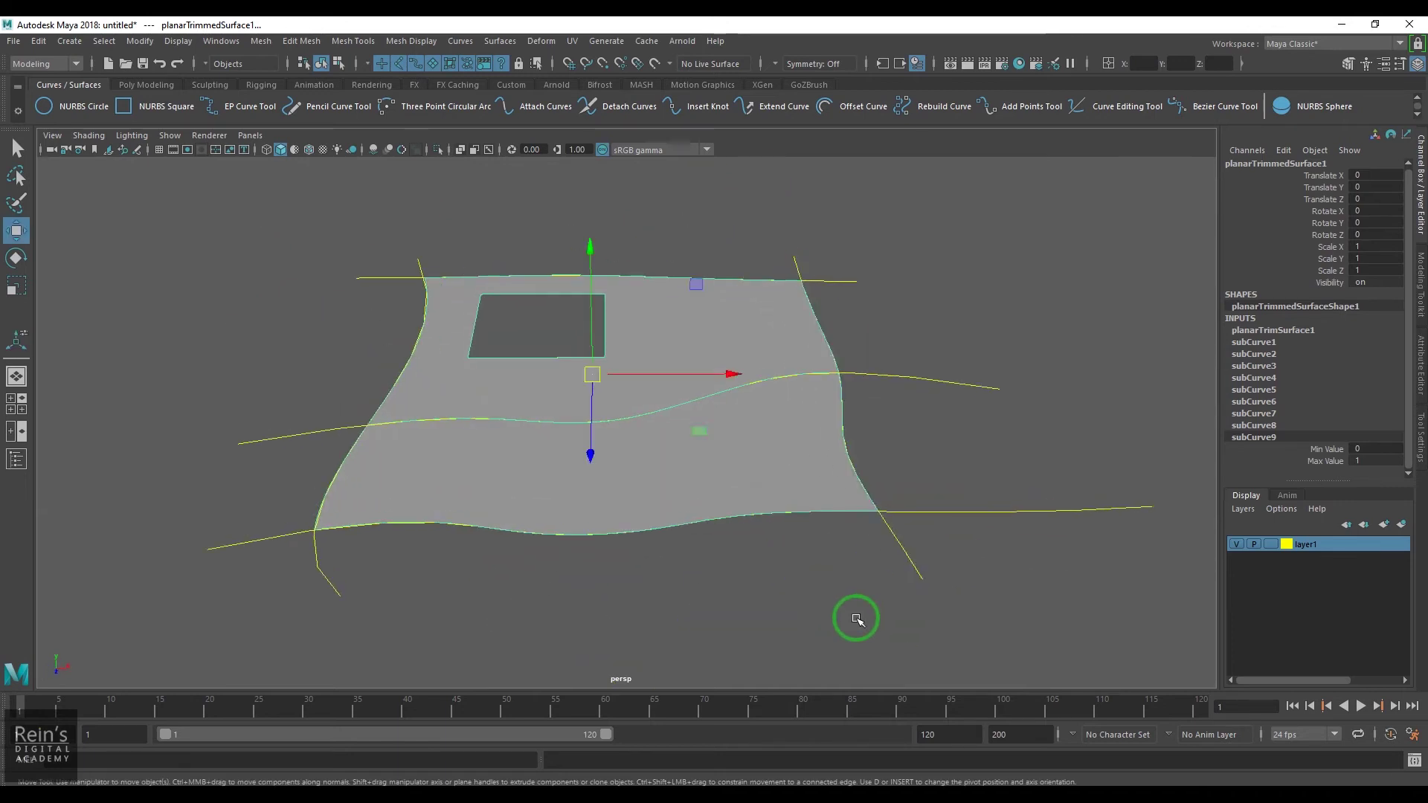
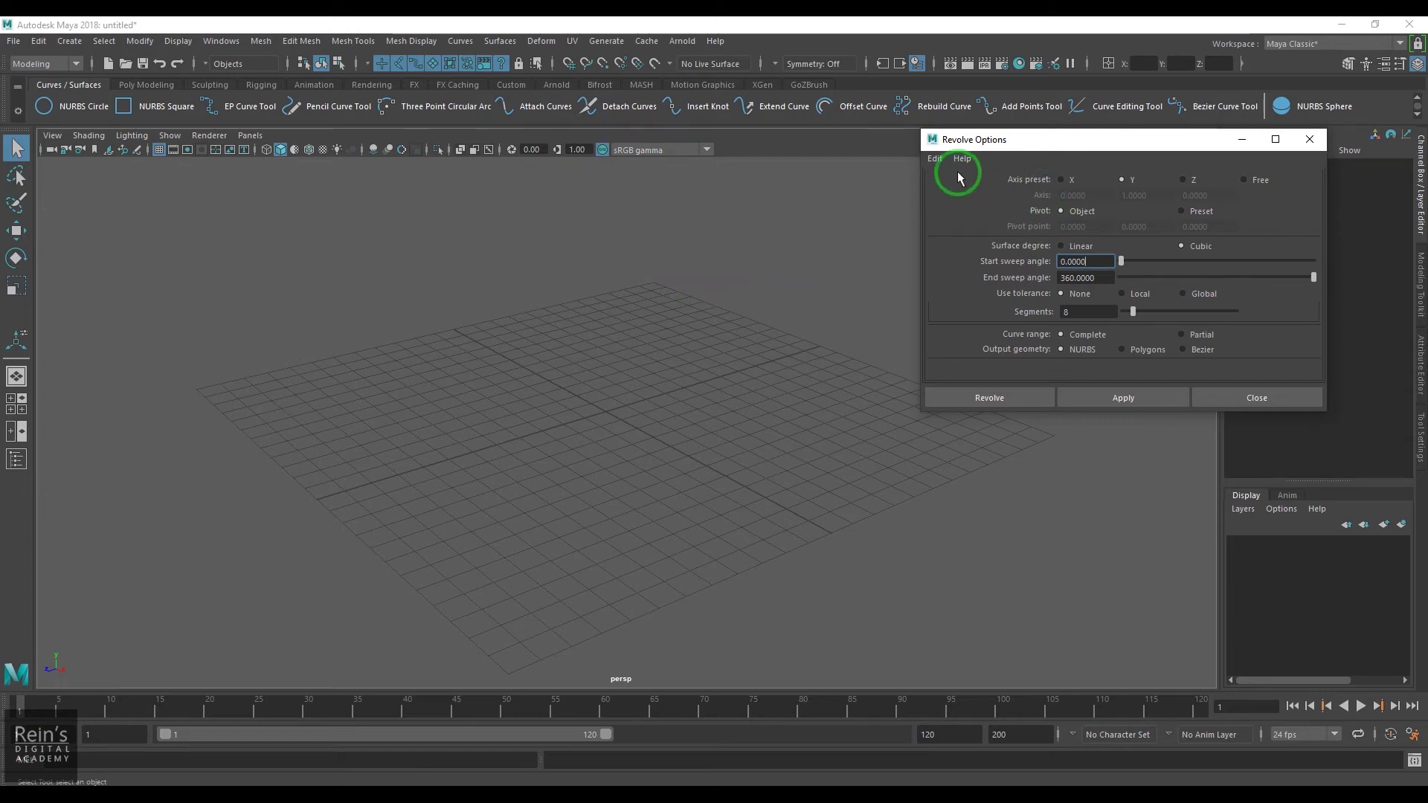
- Reset the Revolve options to their defaults and switch to the front view
click(932, 156)
click(944, 186)
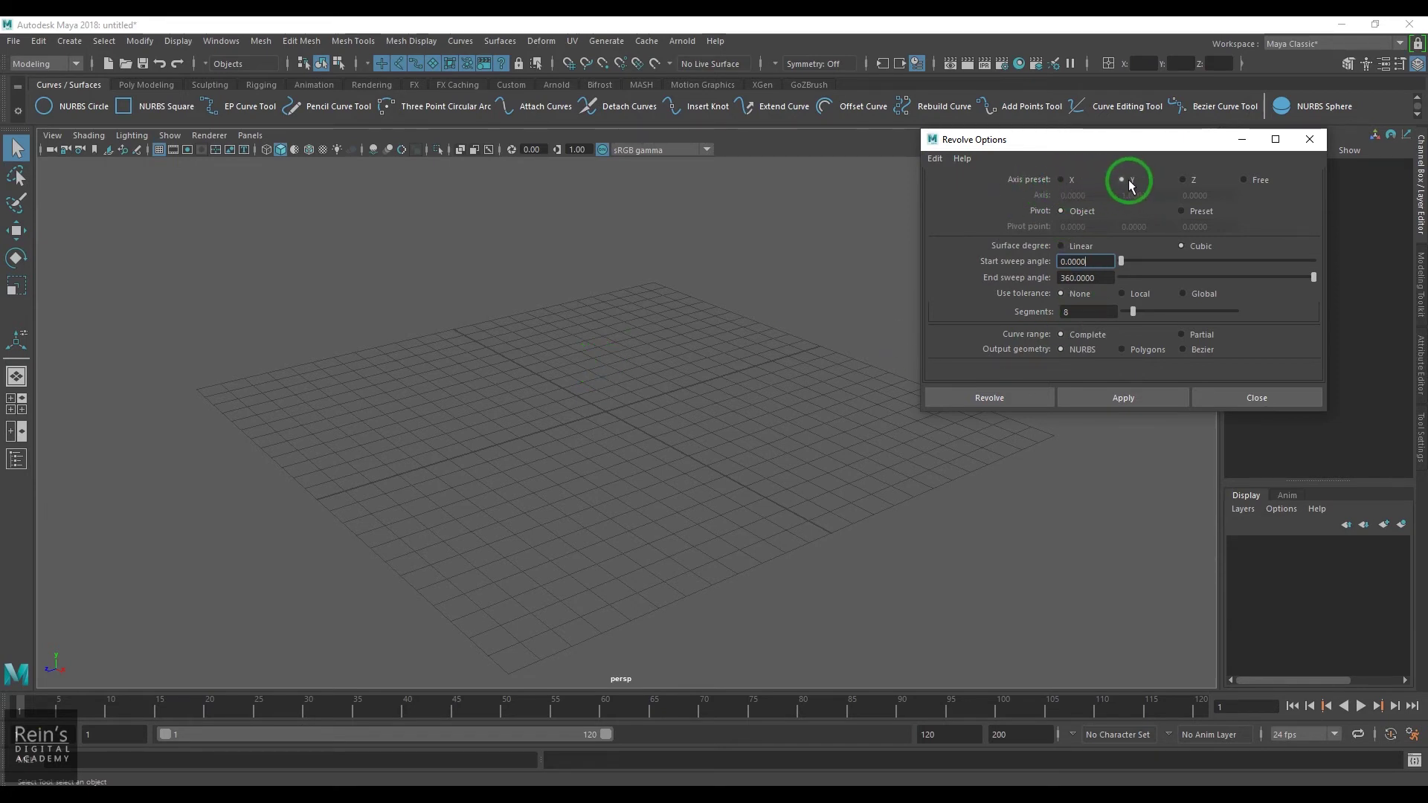
click(557, 460)
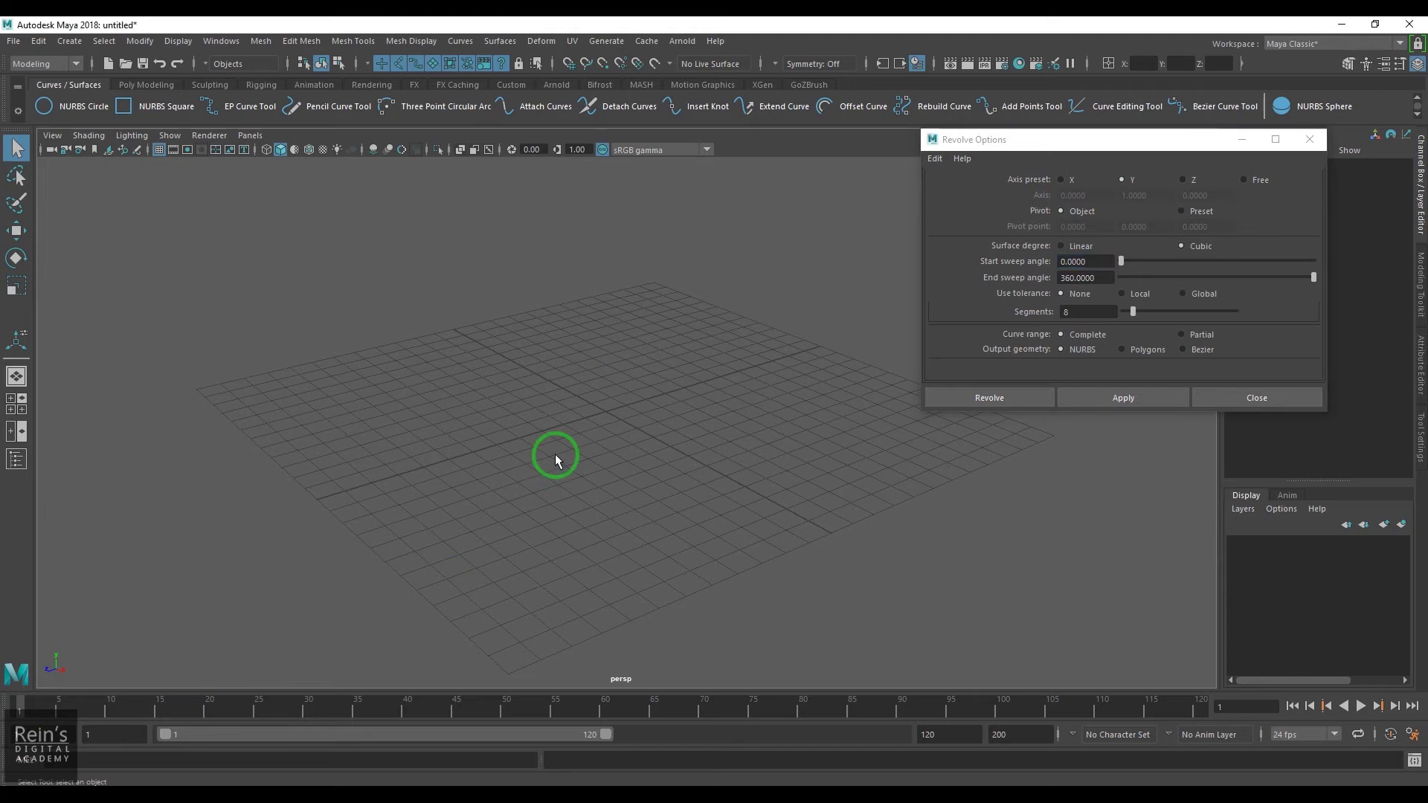
key(space)
key(space)
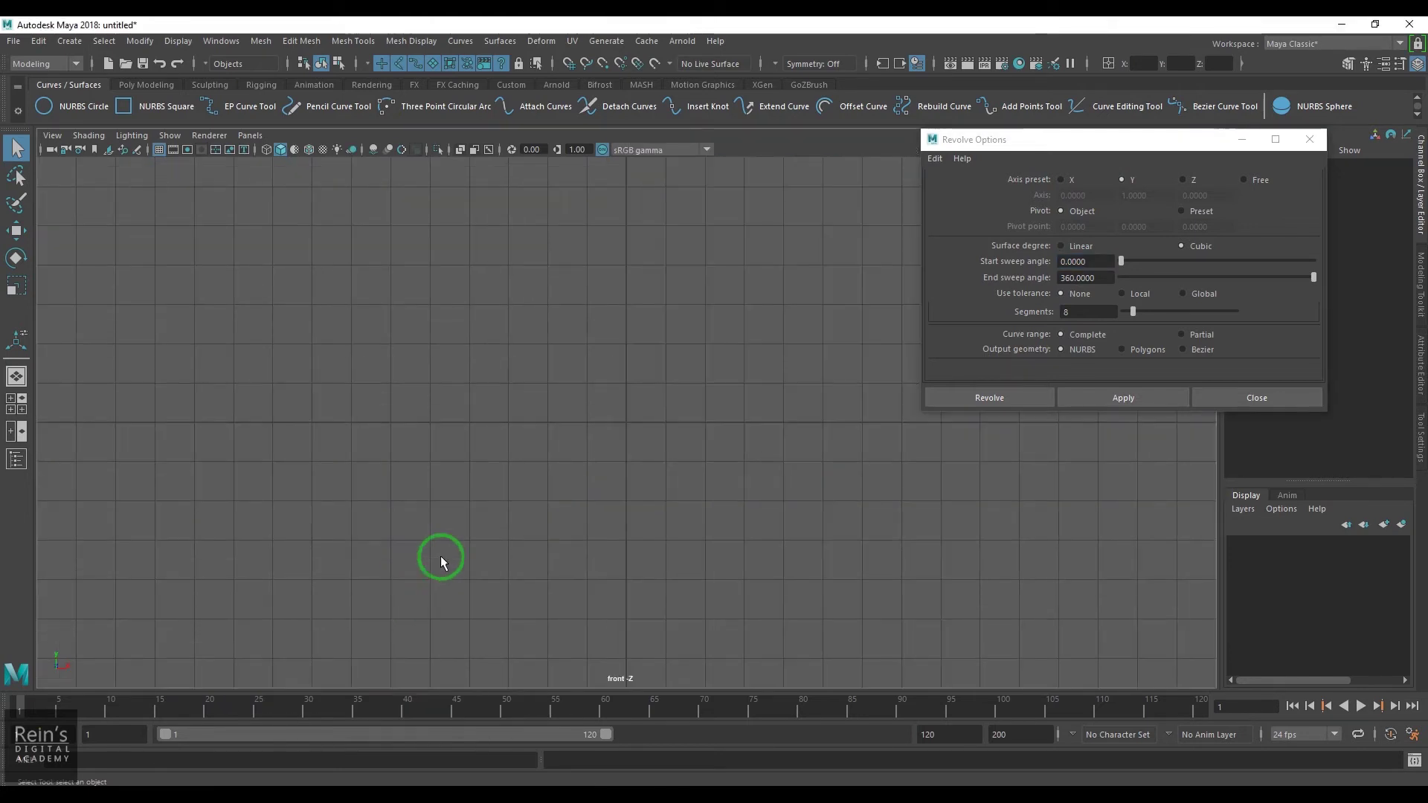
alt+middle_drag(639, 417, 579, 530)
scroll(673, 527, up, 1)
- Start the CV Curve Tool with its default 3 Cubic, Uniform settings and close the Revolve options
click(70, 41)
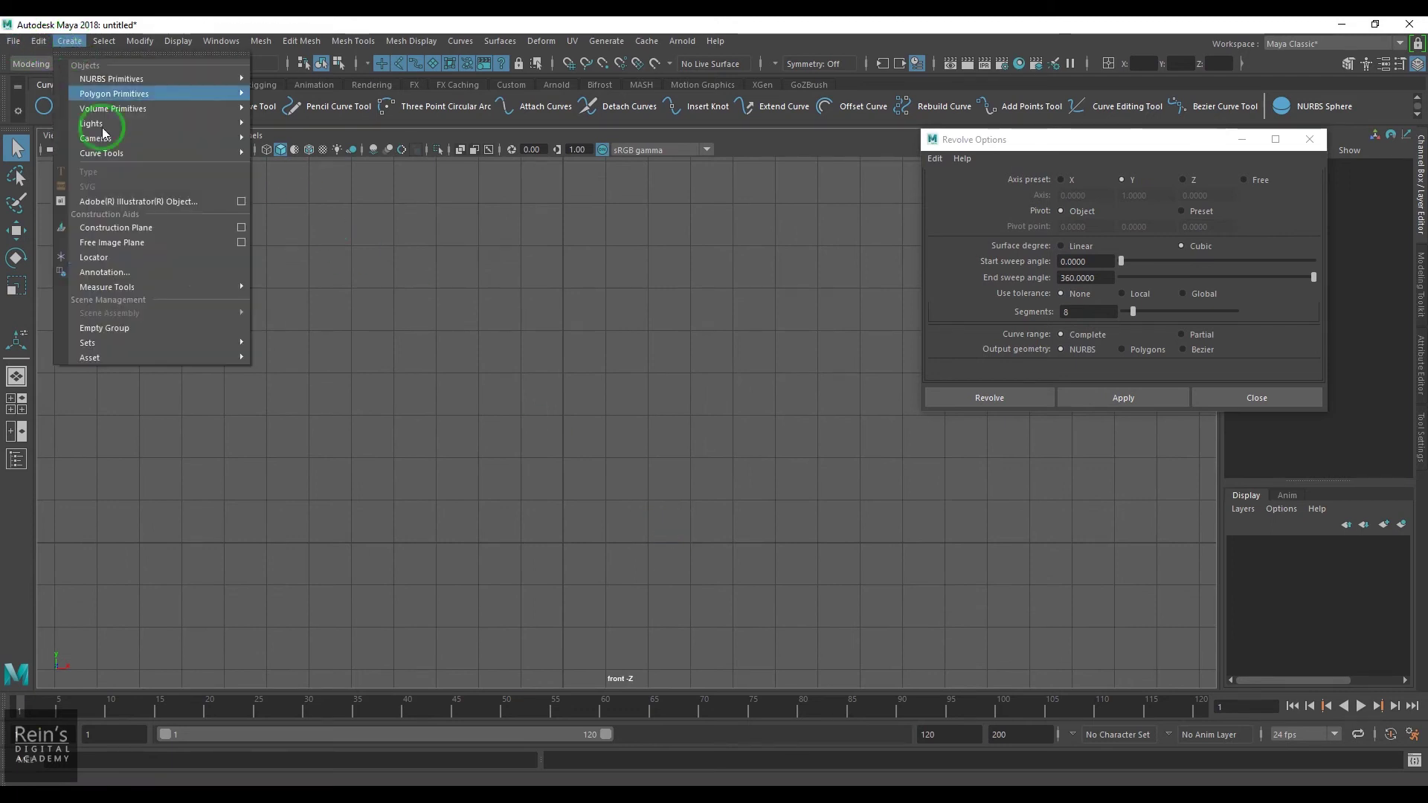
mouse_move(218, 155)
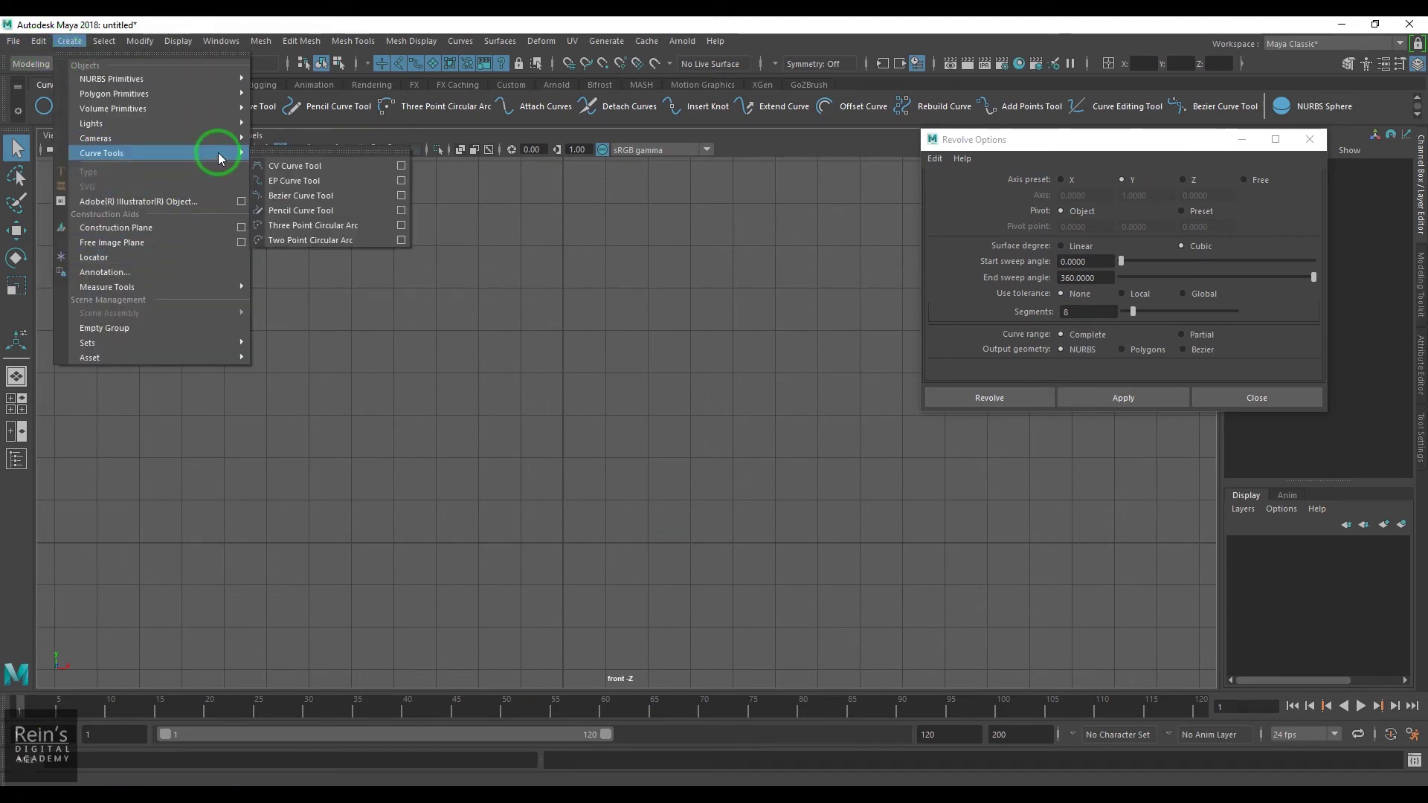
click(400, 164)
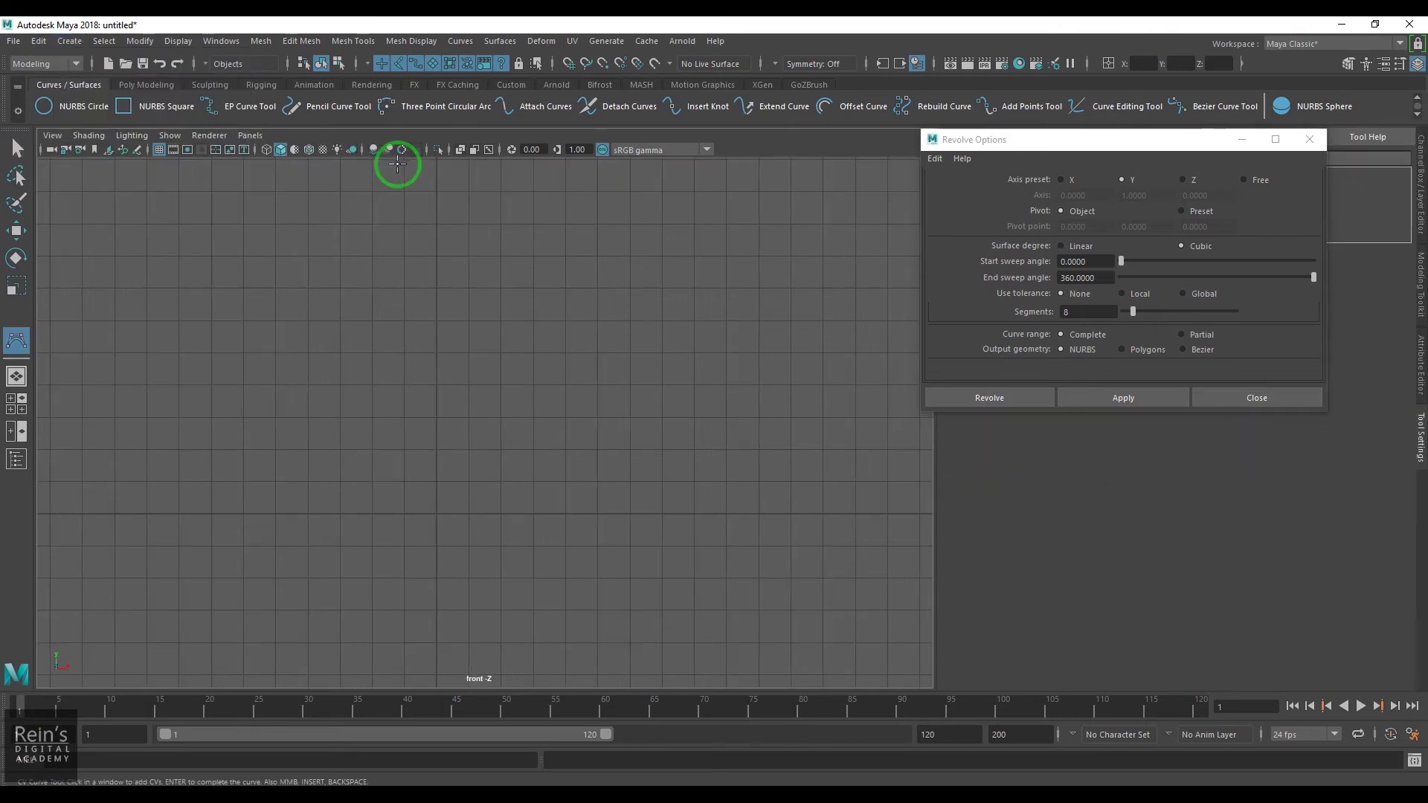
drag(1178, 145, 1189, 369)
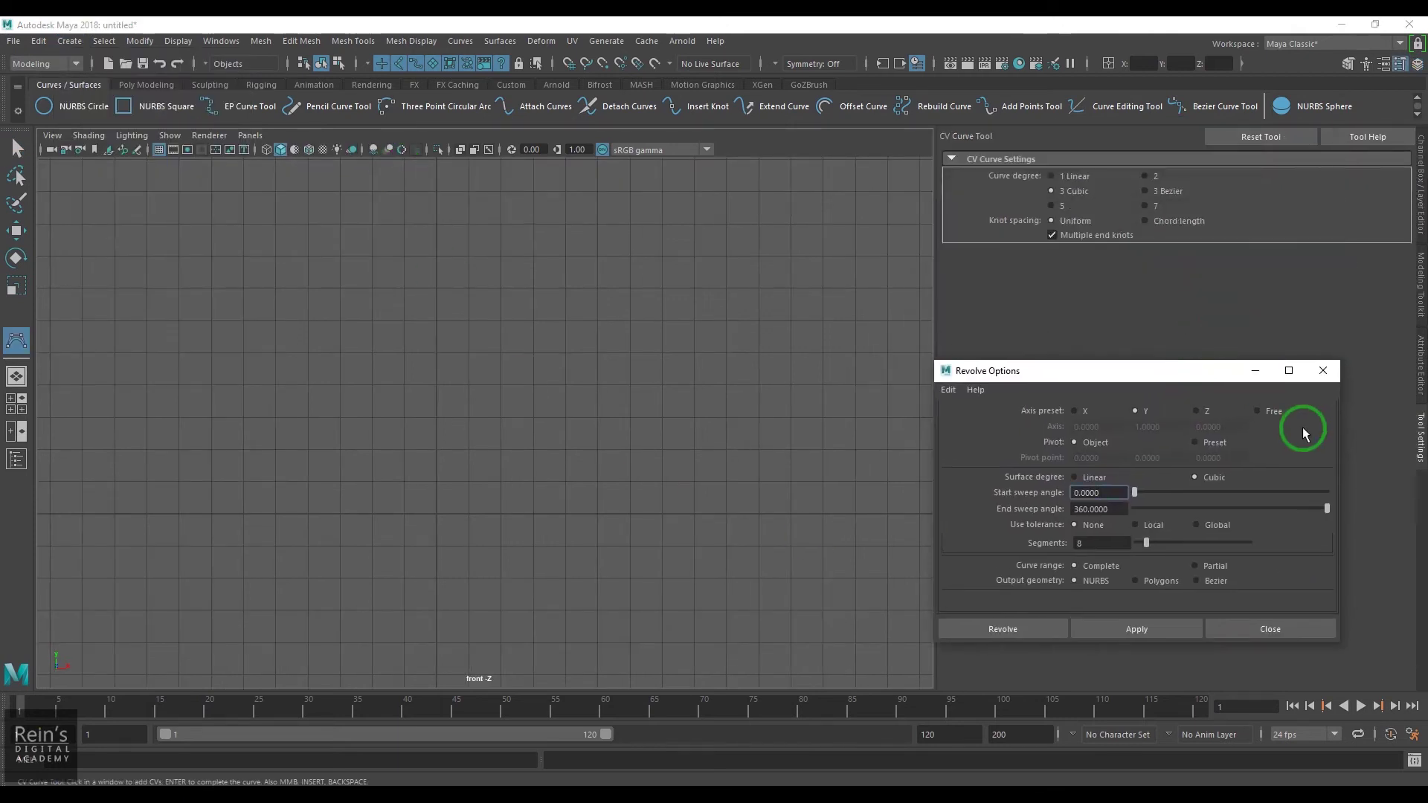
click(1328, 370)
click(1260, 137)
- Draw a vase half-profile with the CV Curve Tool, from the origin through a rounded belly and narrow neck to a flared rim
click(397, 594)
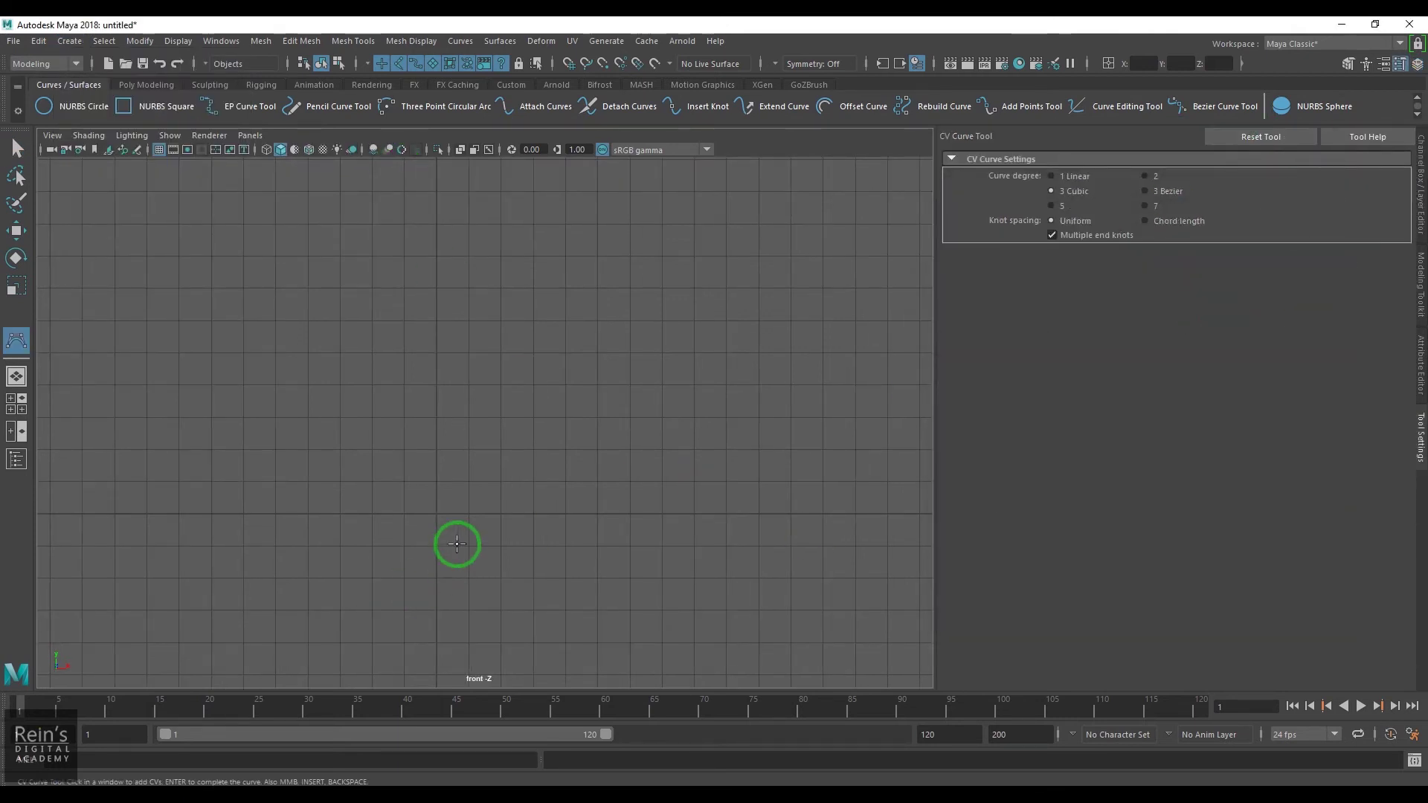
scroll(464, 554, up, 2)
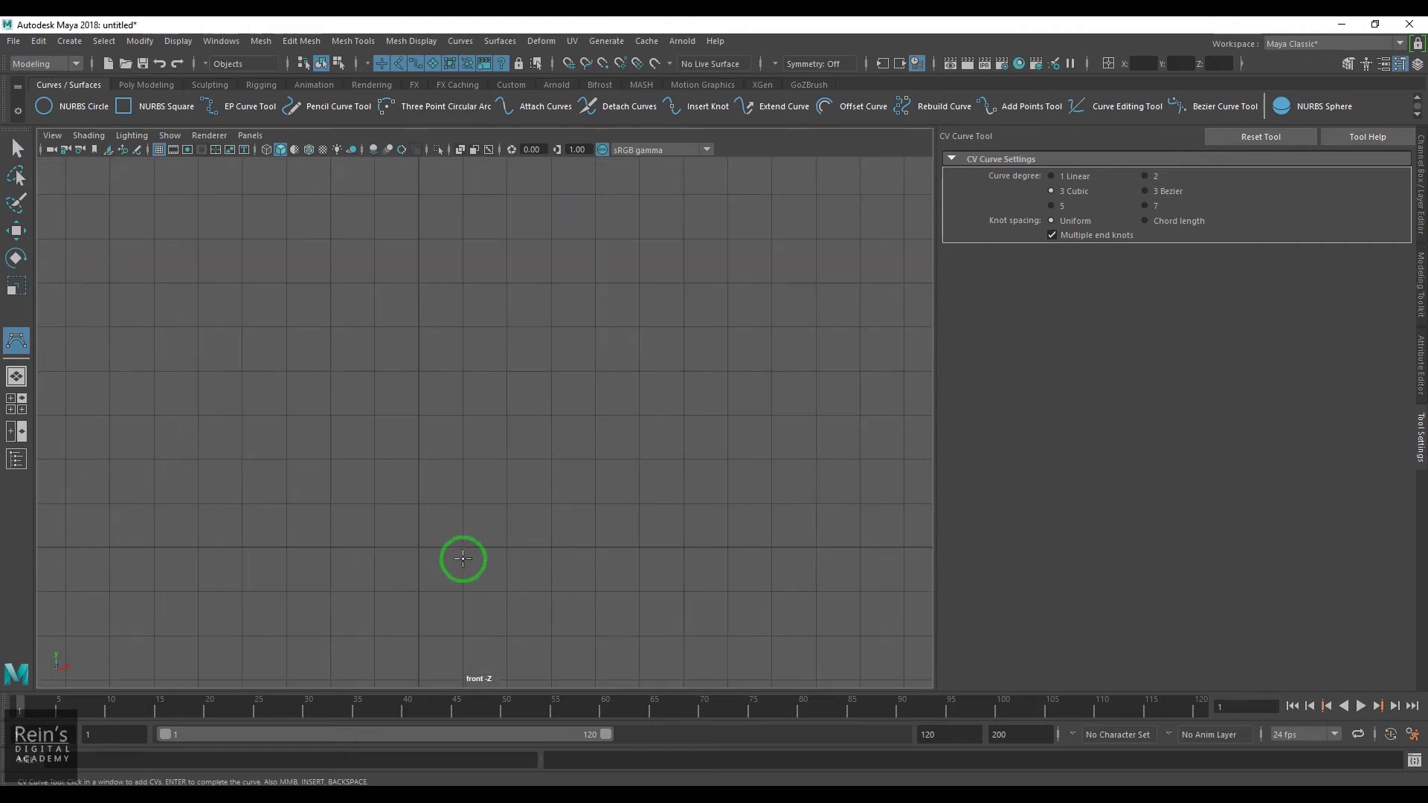
click(421, 546)
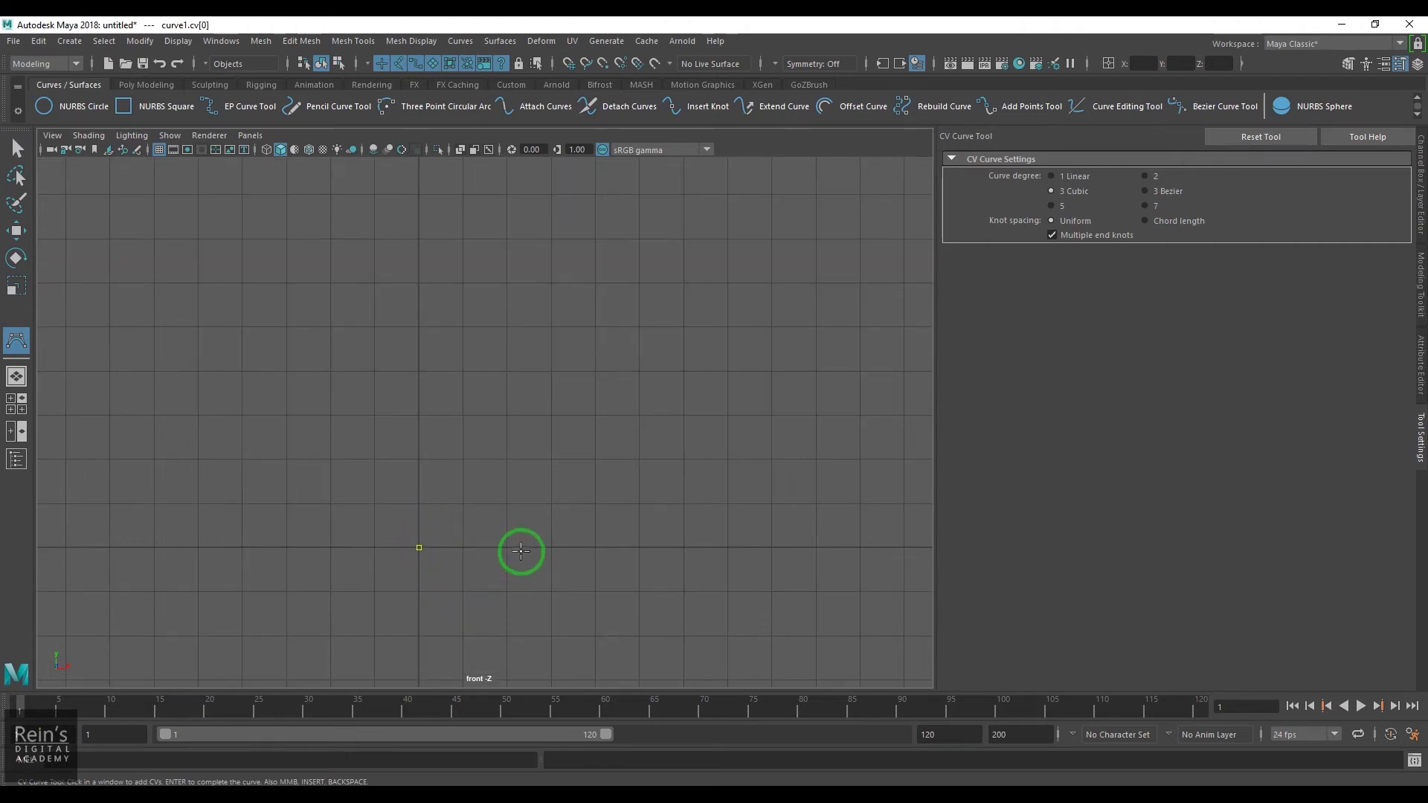
click(551, 547)
click(665, 520)
click(733, 427)
alt+middle_drag(746, 424, 676, 559)
drag(710, 449, 721, 397)
click(705, 259)
alt+middle_drag(593, 374, 491, 615)
drag(518, 421, 511, 400)
click(440, 293)
alt+middle_drag(439, 352, 530, 703)
drag(490, 444, 462, 390)
alt+middle_drag(494, 395, 503, 709)
drag(431, 476, 452, 420)
drag(461, 282, 462, 254)
scroll(511, 357, down, 1)
alt+middle_drag(474, 222, 482, 364)
drag(481, 364, 549, 295)
key(q)
- Switch to the perspective view and examine the finished profile curve
key(space)
drag(676, 492, 669, 450)
scroll(595, 455, down, 3)
alt+middle_drag(611, 424, 657, 558)
alt+drag(657, 557, 702, 584)
click(622, 492)
alt+middle_drag(662, 539, 664, 561)
alt+drag(664, 562, 662, 535)
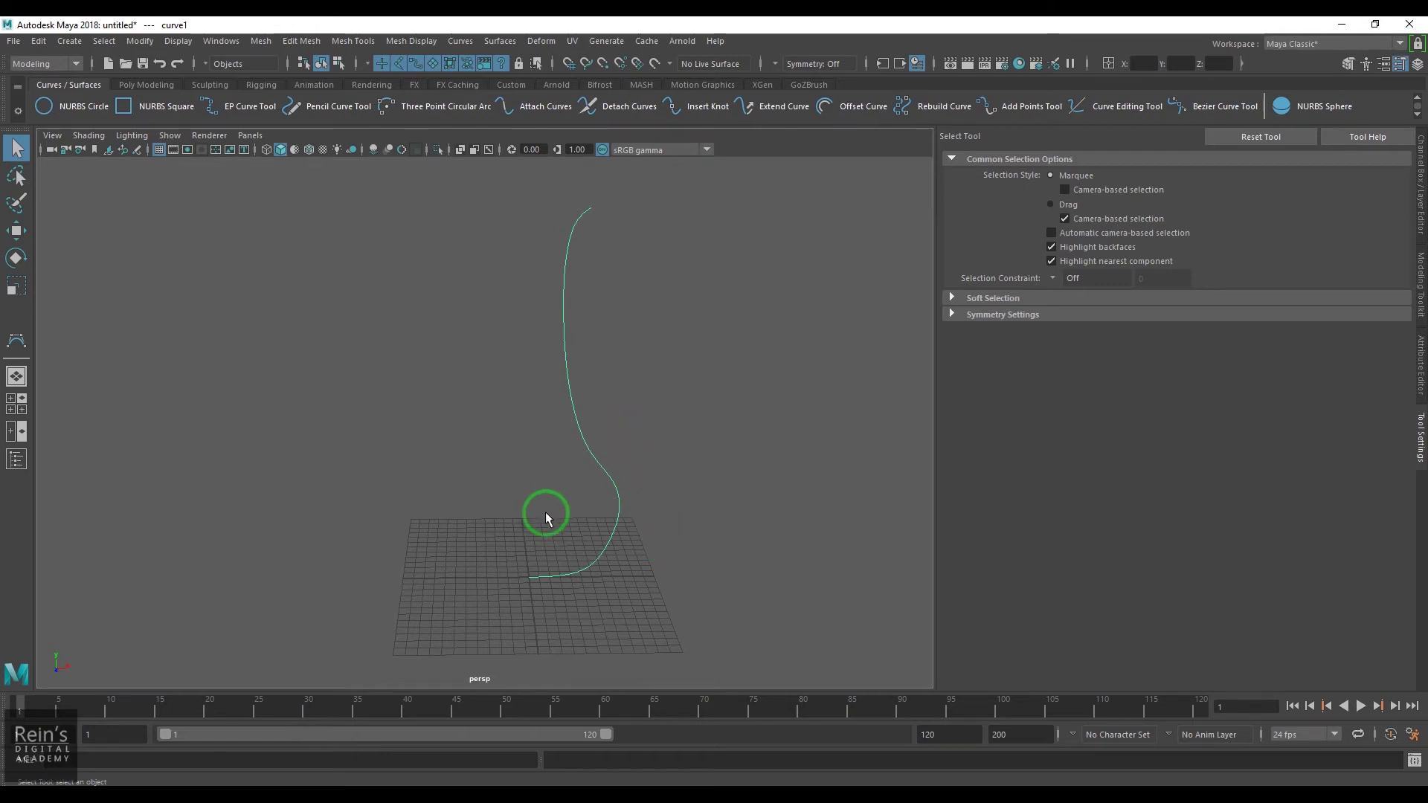
- Rotate the profile curve around its Y axis to preview the revolve direction, undoing each rotation
key(e)
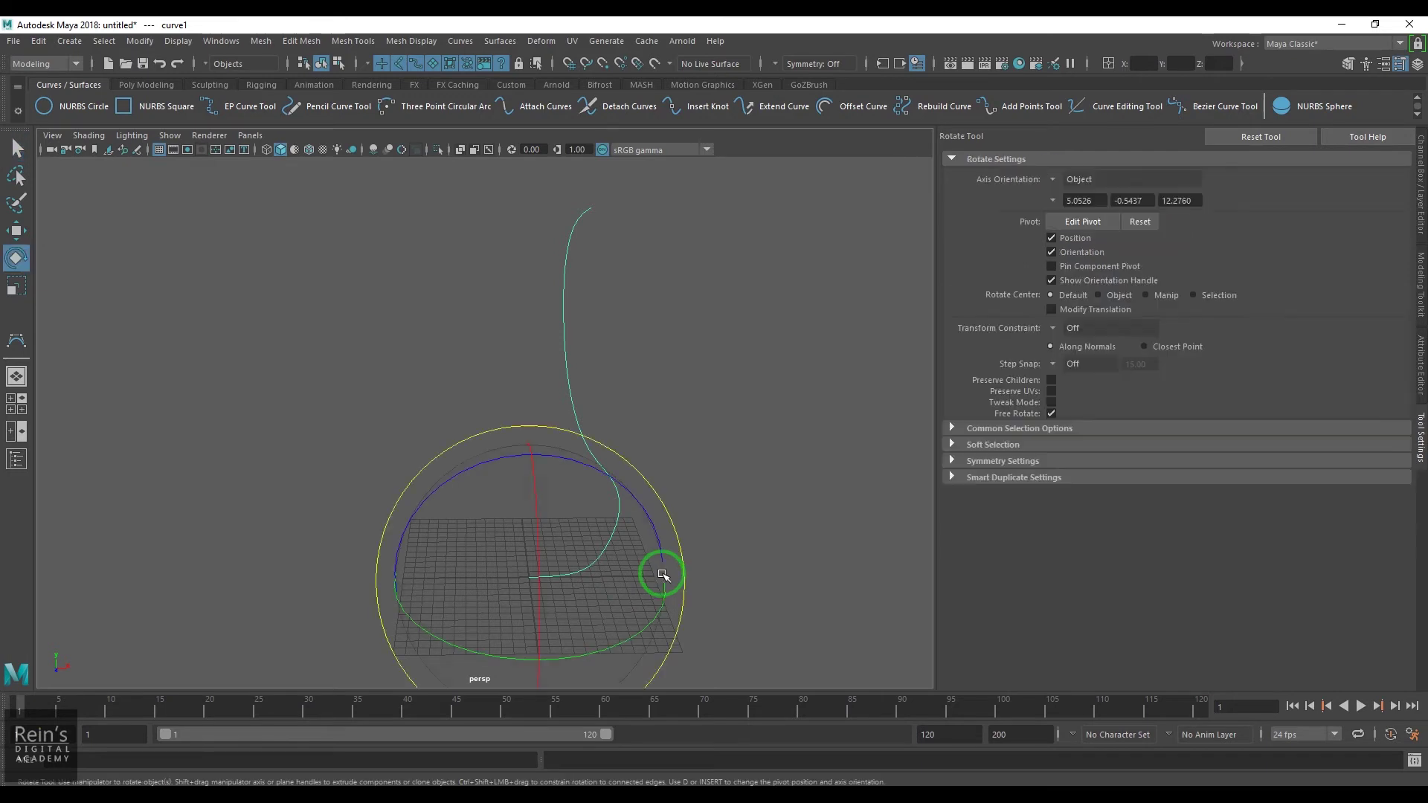
alt+drag(736, 606, 654, 515)
key(ctrl+z)
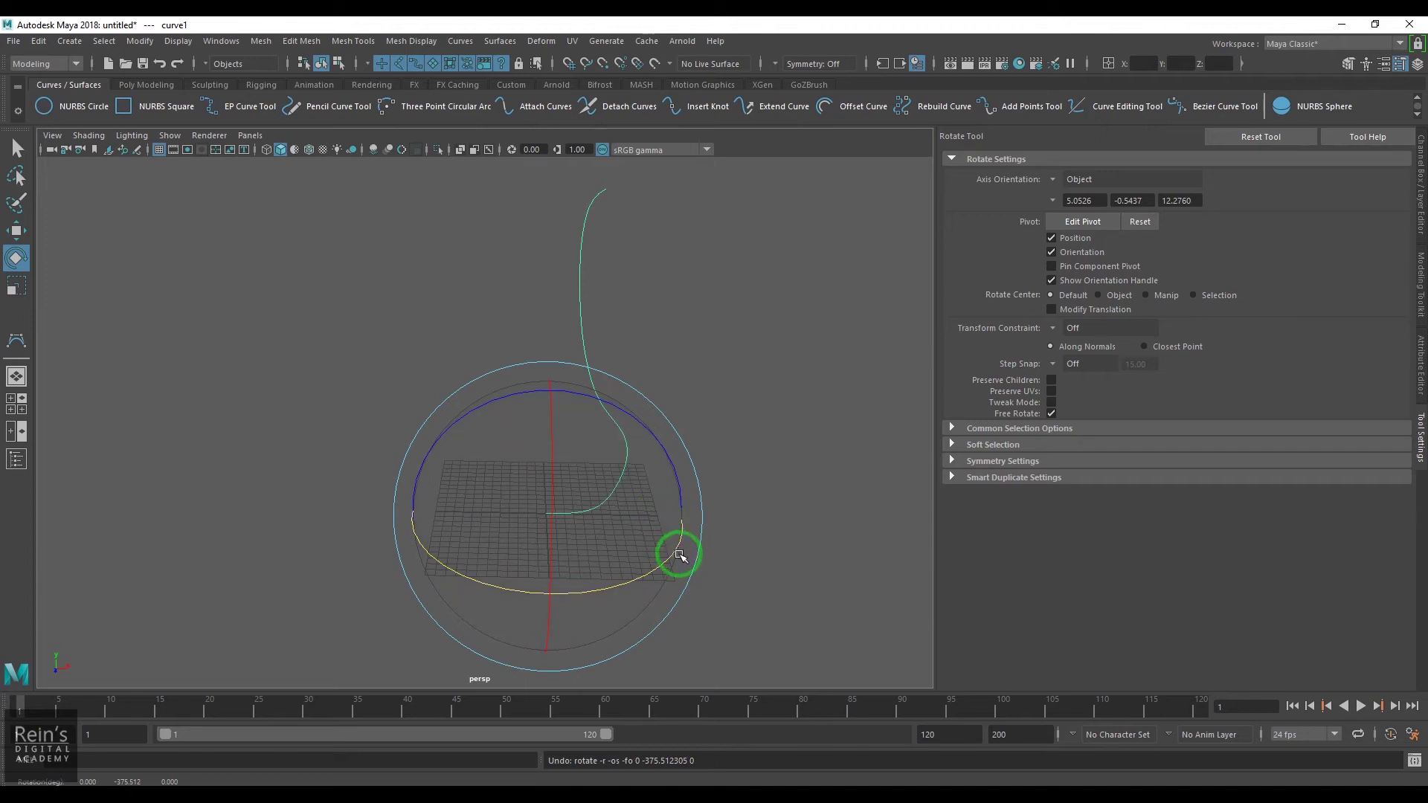
drag(679, 555, 609, 548)
key(ctrl+z)
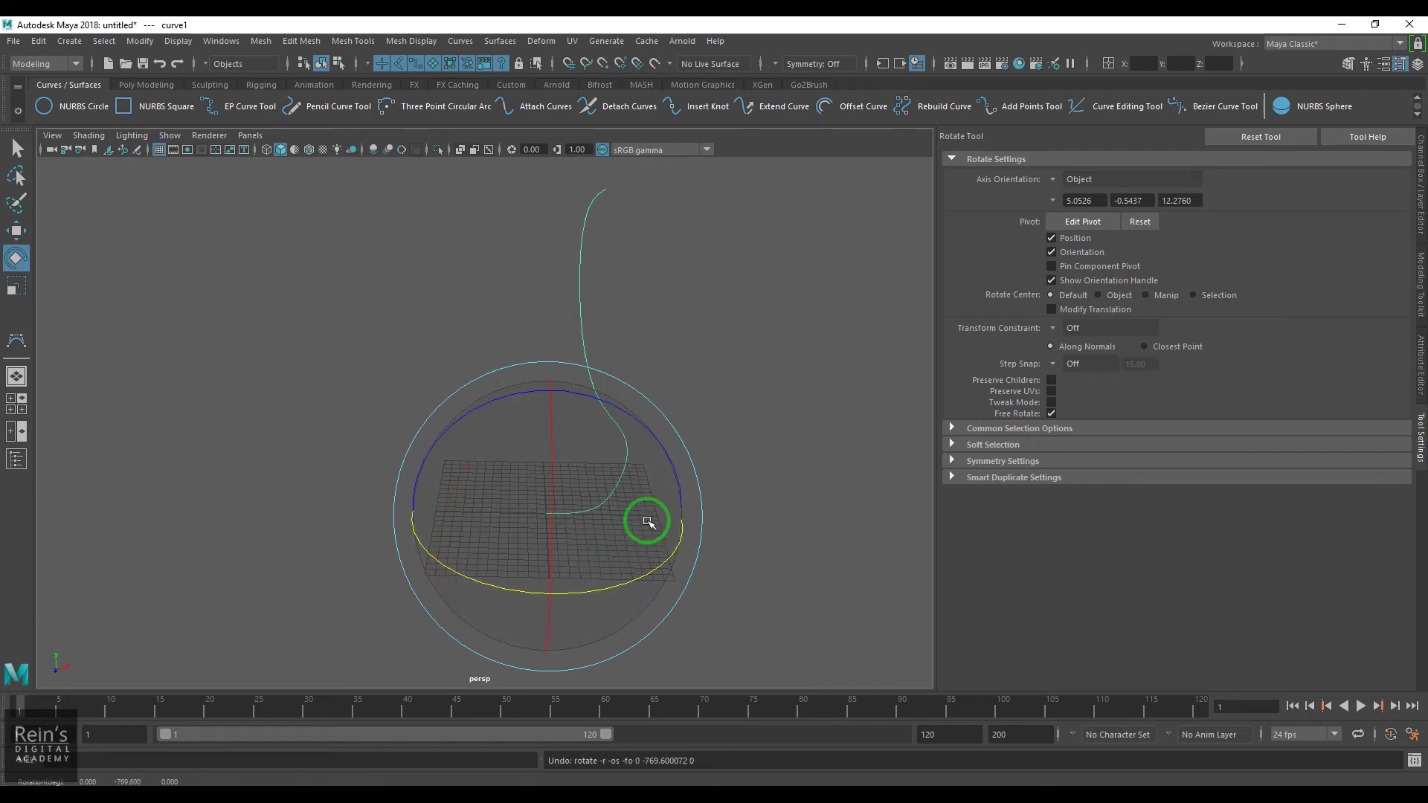
- Rotate the profile curve around its X axis to preview that revolve direction, and undo the rotation
alt+drag(654, 494, 511, 472)
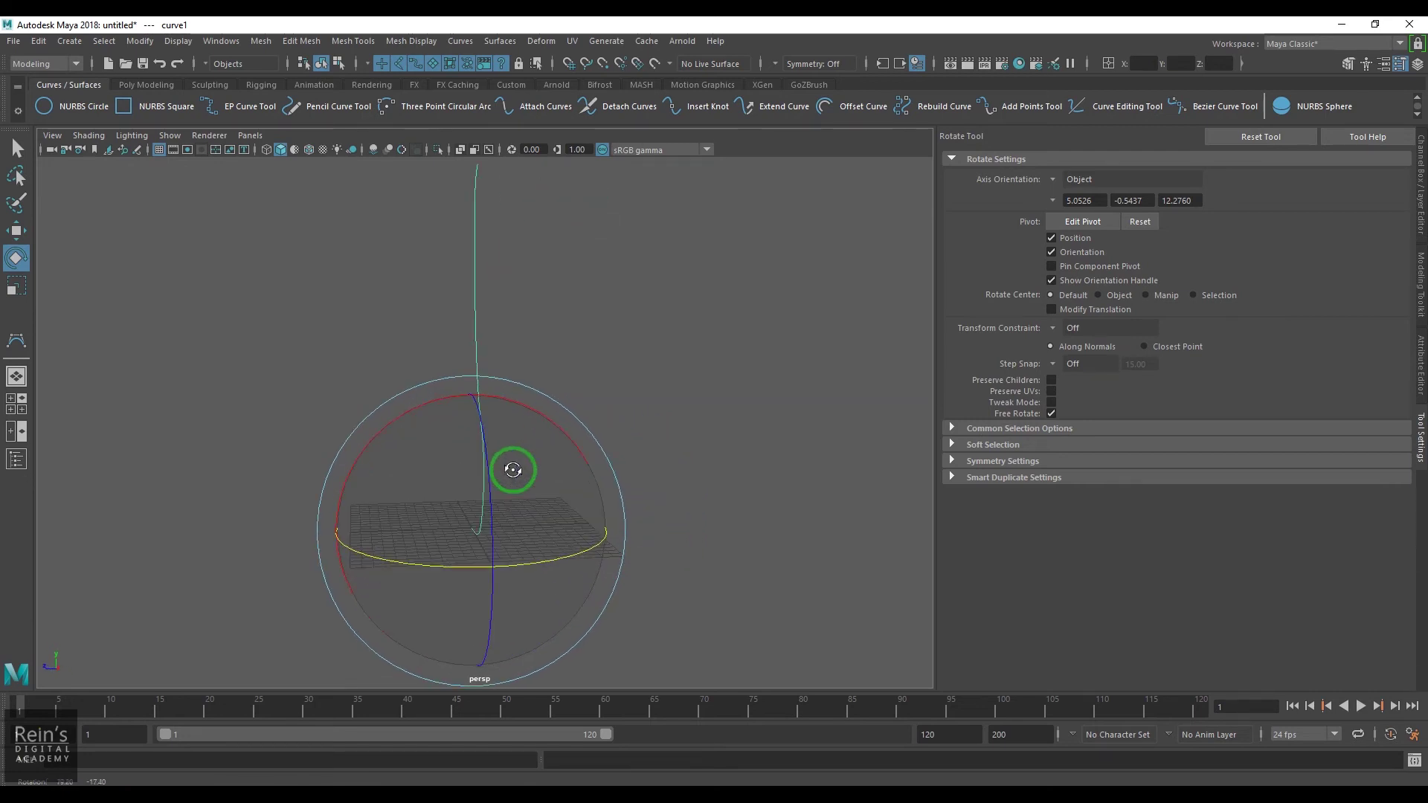
drag(447, 404, 451, 351)
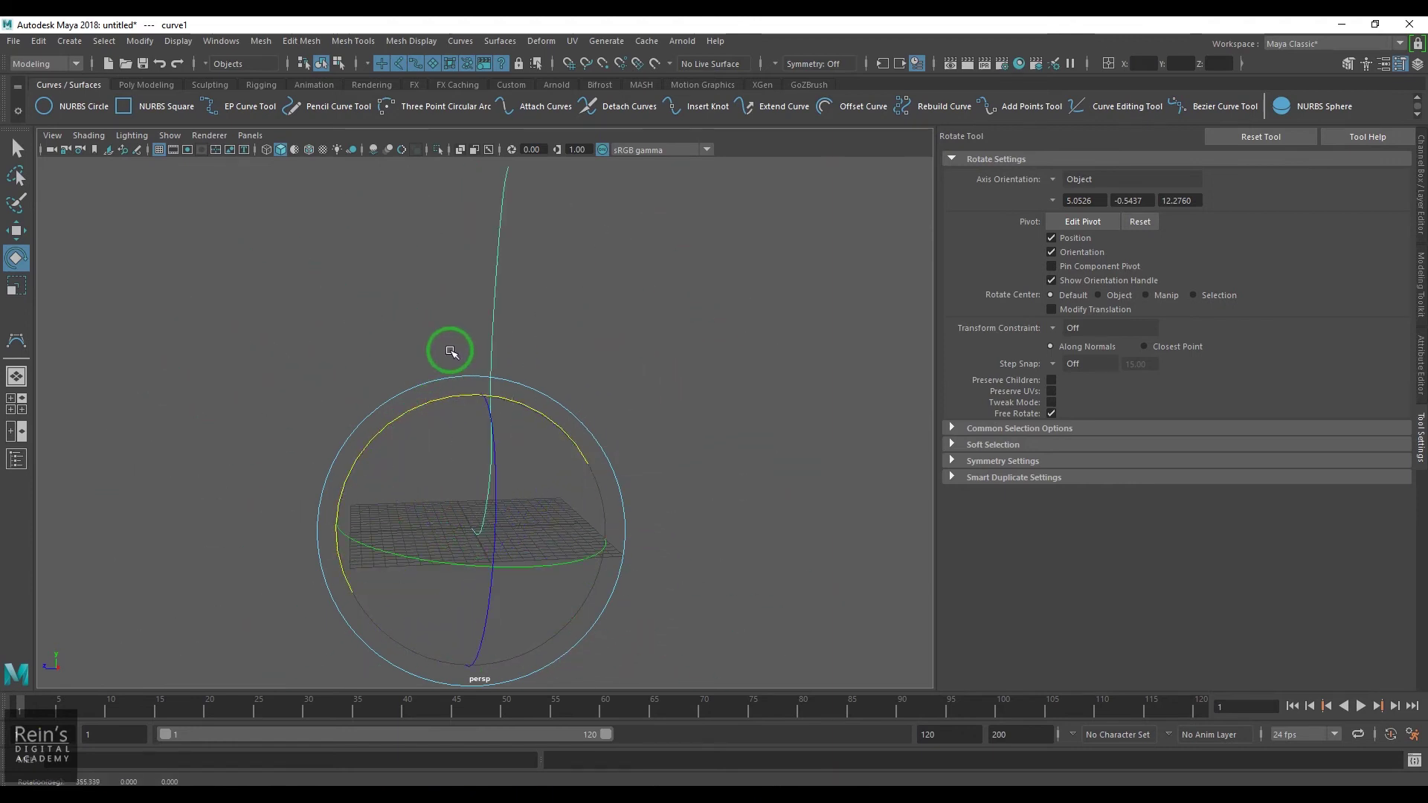
alt+drag(542, 478, 651, 651)
key(ctrl+z)
alt+middle_drag(736, 496, 749, 535)
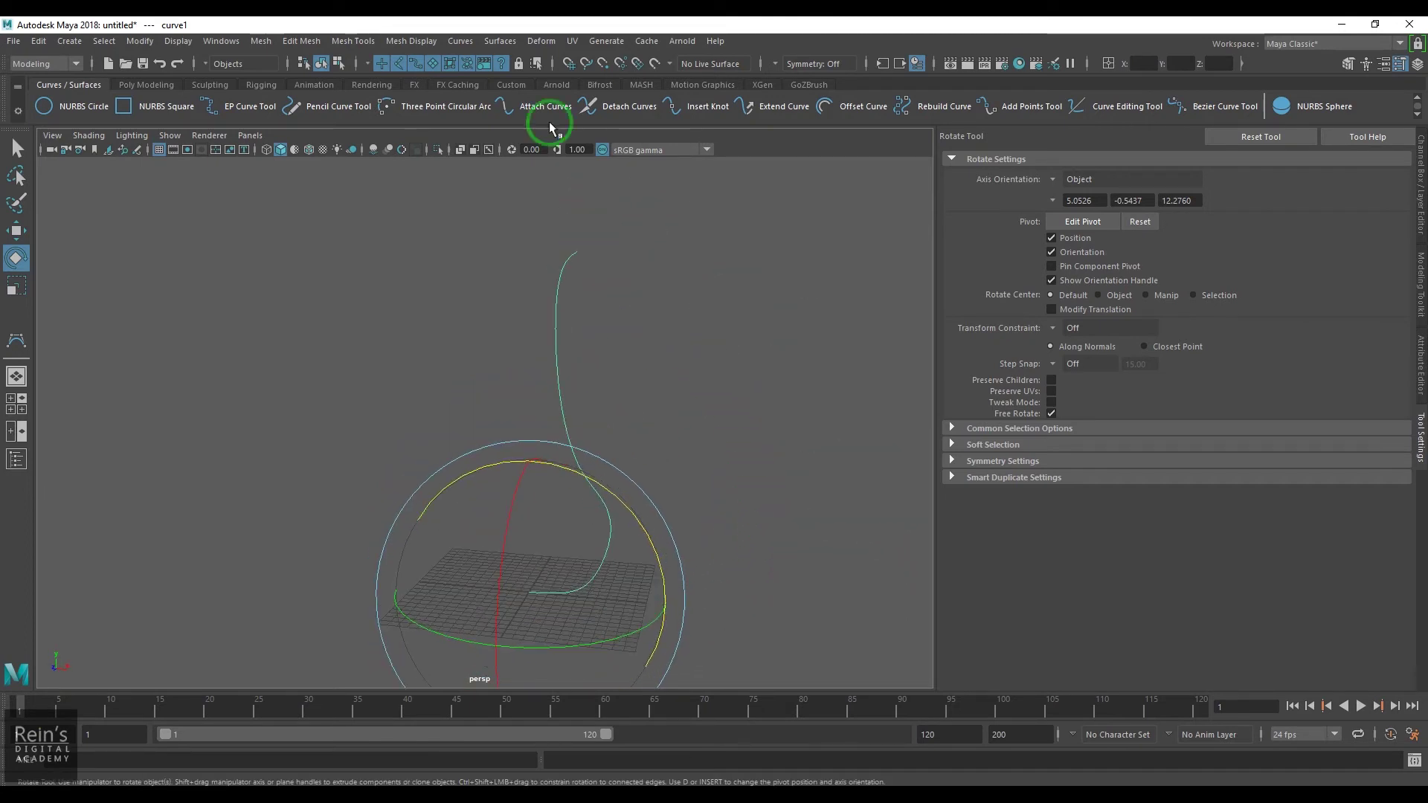
- Revolve the profile curve around the Y axis from 0 to 360 degrees with Cubic degree, 8 segments and NURBS output
click(500, 41)
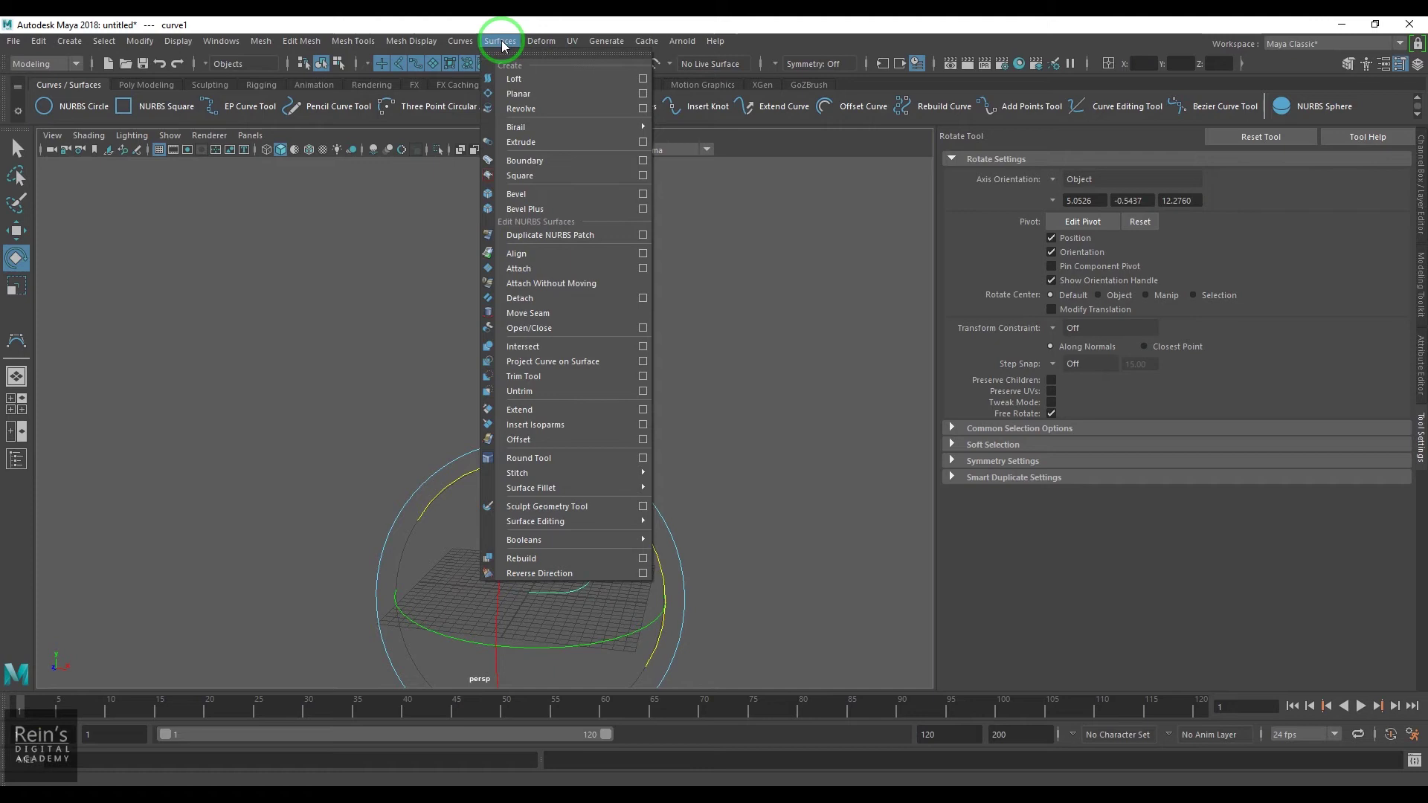
click(644, 108)
drag(622, 629, 685, 634)
click(1085, 418)
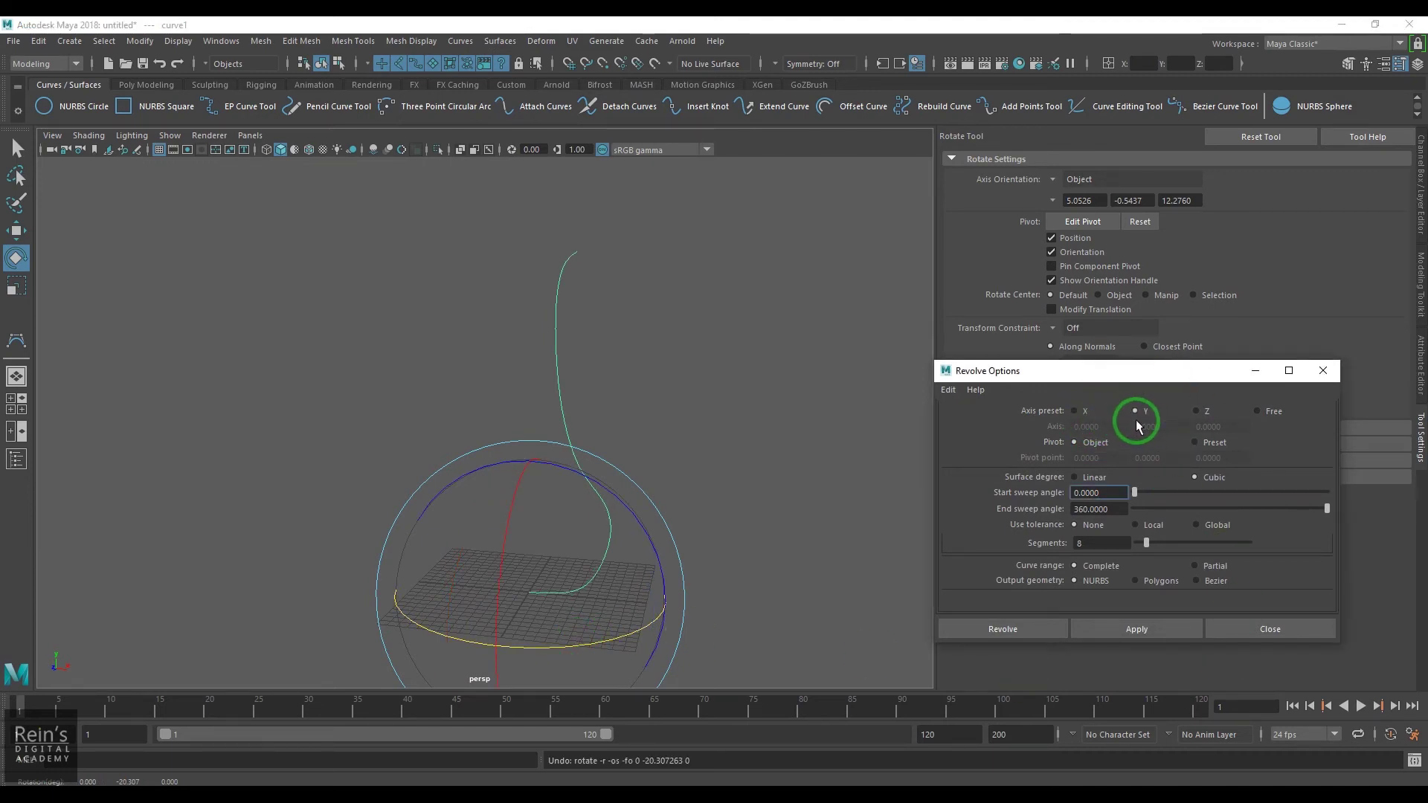
click(1011, 630)
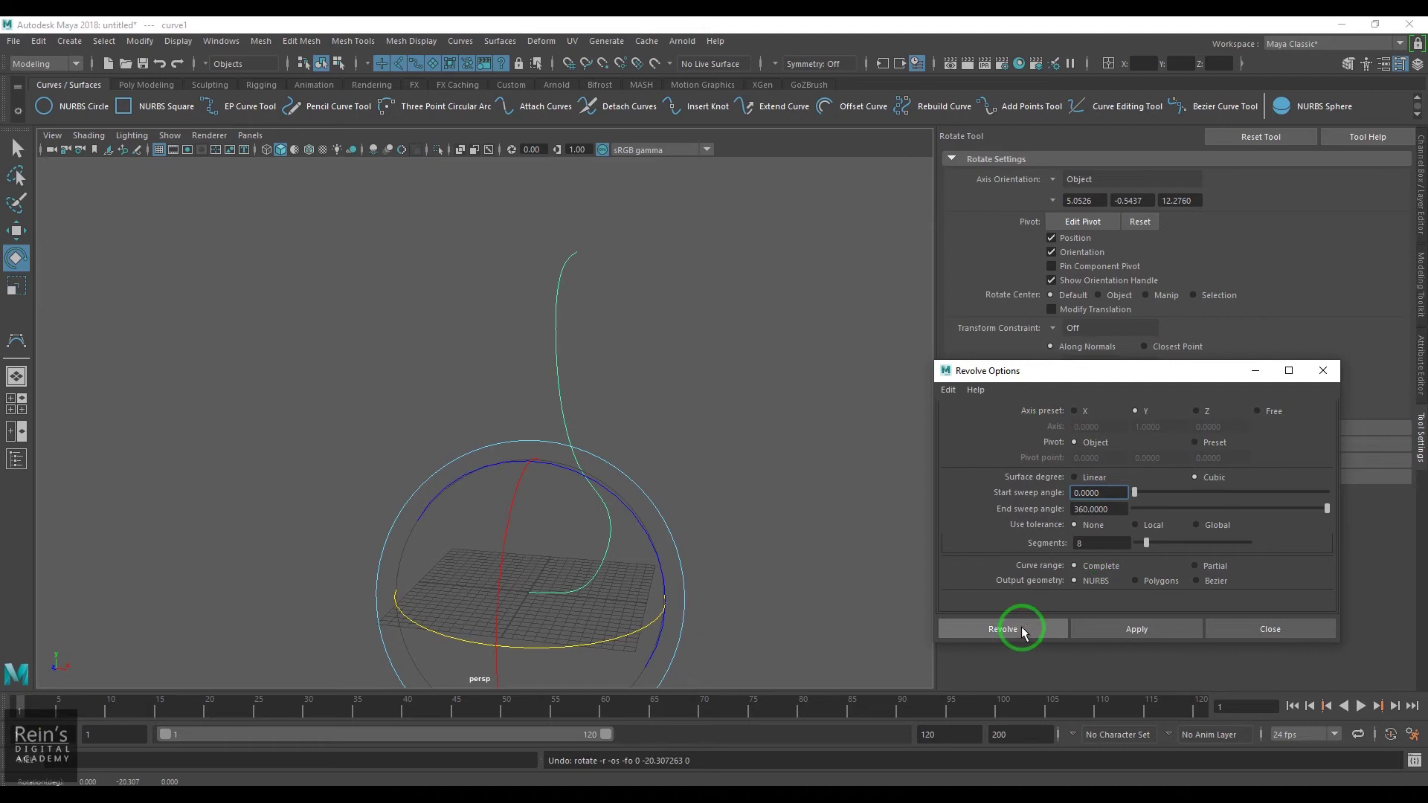
mouse_move(737, 504)
alt+mouse_down()
mouse_move(628, 494)
mouse_move(603, 560)
mouse_move(785, 508)
mouse_move(717, 497)
alt+mouse_up()
alt+middle_drag(717, 498, 723, 431)
alt+right_drag(676, 533, 696, 574)
drag(667, 453, 722, 493)
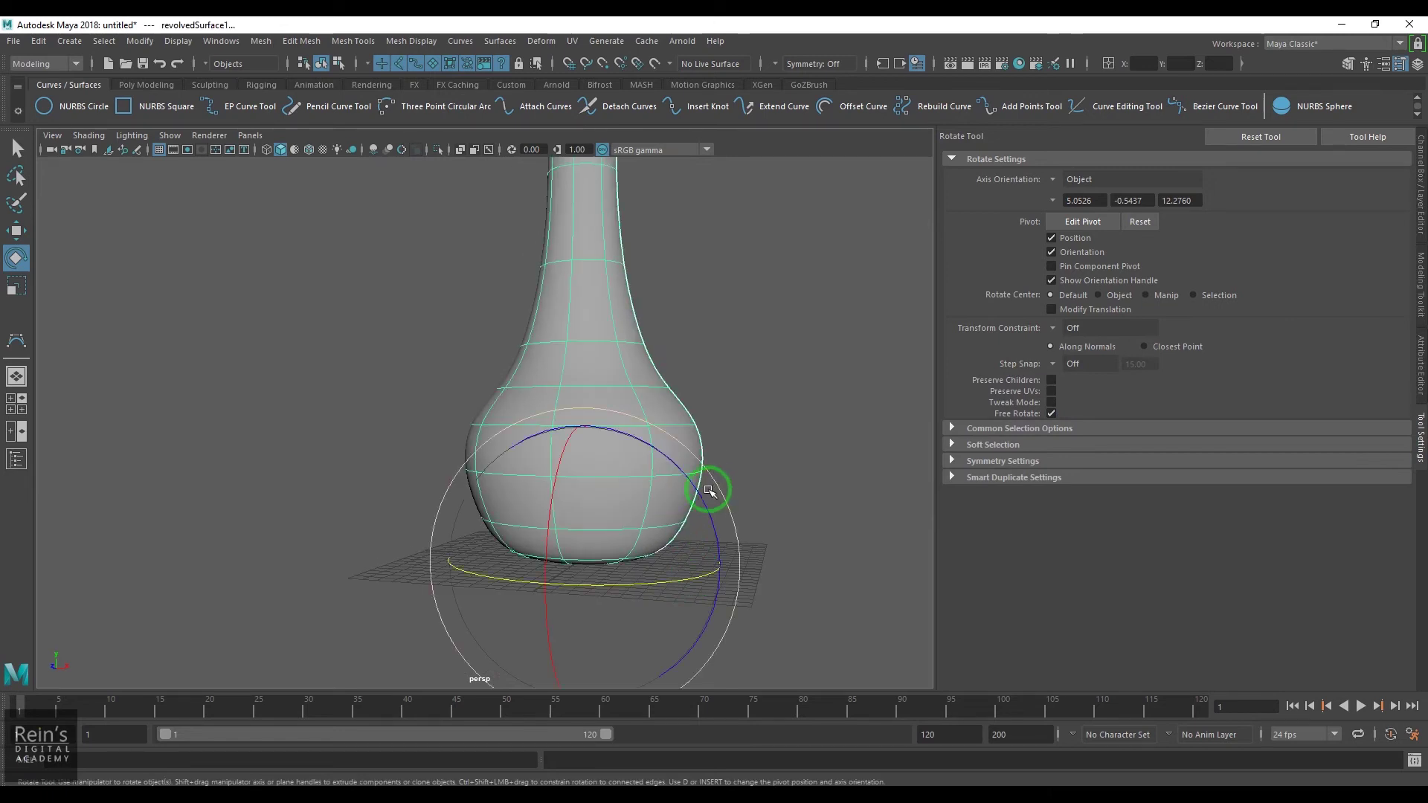
- Select the profile curve at the edge of the revolved vase and display its control vertices
alt+drag(789, 412, 711, 426)
click(672, 342)
click(581, 452)
alt+drag(794, 450, 846, 474)
right_click(855, 393)
click(767, 393)
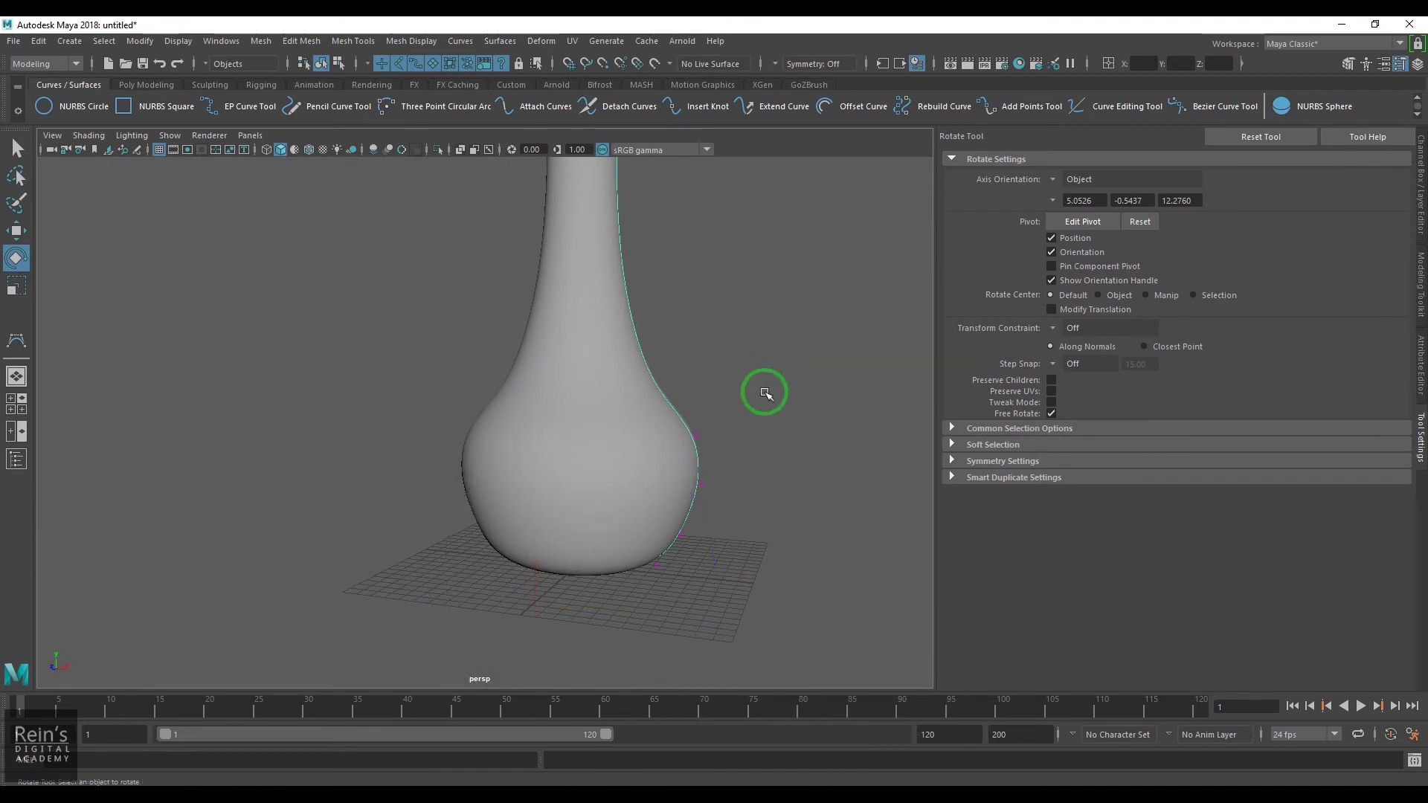
- Move control vertices on the vase's lower profile to reshape its base and belly, undoing one trial move
click(679, 536)
key(w)
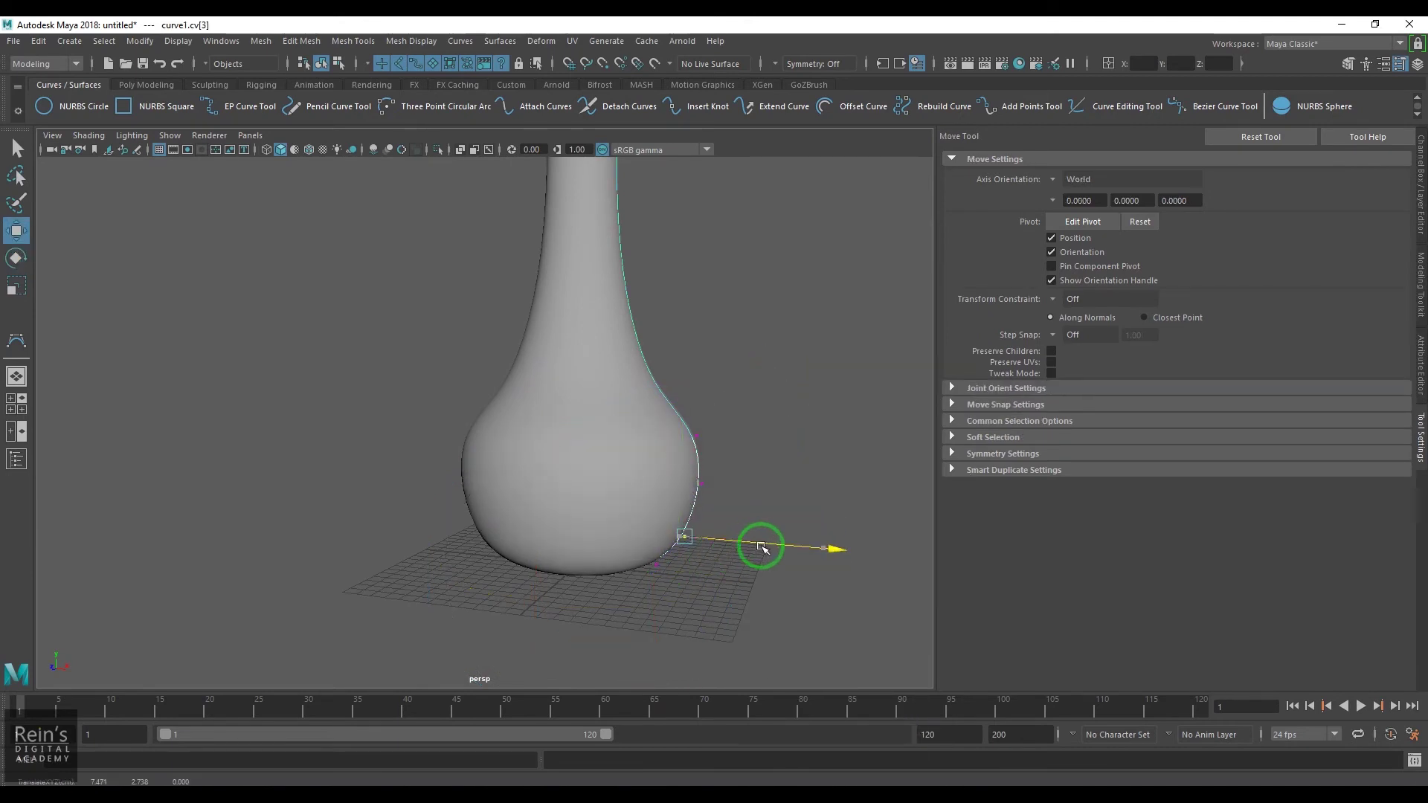
drag(746, 508, 685, 461)
key(ctrl+z)
drag(772, 485, 782, 488)
drag(711, 380, 711, 387)
alt+middle_drag(682, 465, 704, 526)
scroll(736, 373, up, 2)
scroll(736, 373, down, 5)
- Move the upper control vertices of the profile curve to narrow the vase's neck and shape its flared rim
alt+middle_drag(593, 337, 592, 411)
scroll(607, 268, up, 3)
drag(649, 305, 652, 310)
drag(704, 271, 682, 275)
drag(612, 319, 669, 332)
click(640, 444)
drag(685, 443, 663, 447)
mouse_move(631, 255)
mouse_down()
mouse_move(661, 277)
mouse_move(616, 246)
mouse_up()
key(ctrl+z)
drag(712, 272, 701, 272)
drag(661, 201, 623, 235)
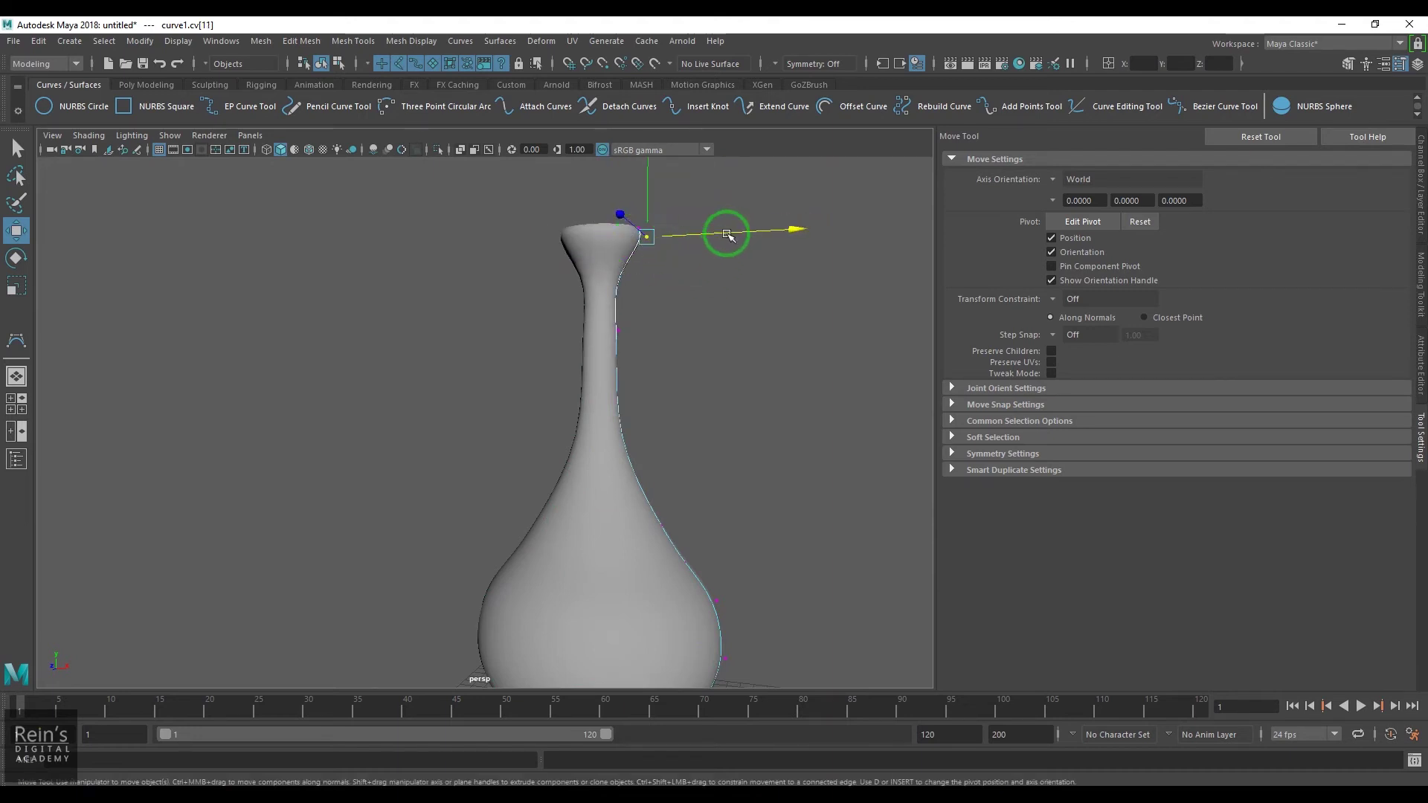
drag(728, 242, 705, 244)
- Select the control vertex at the vase's upper belly and move it to refine the shoulder curvature
mouse_move(664, 351)
mouse_down()
mouse_move(610, 315)
mouse_move(680, 335)
mouse_up()
alt+middle_drag(702, 512, 695, 422)
alt+drag(704, 498, 715, 470)
click(714, 529)
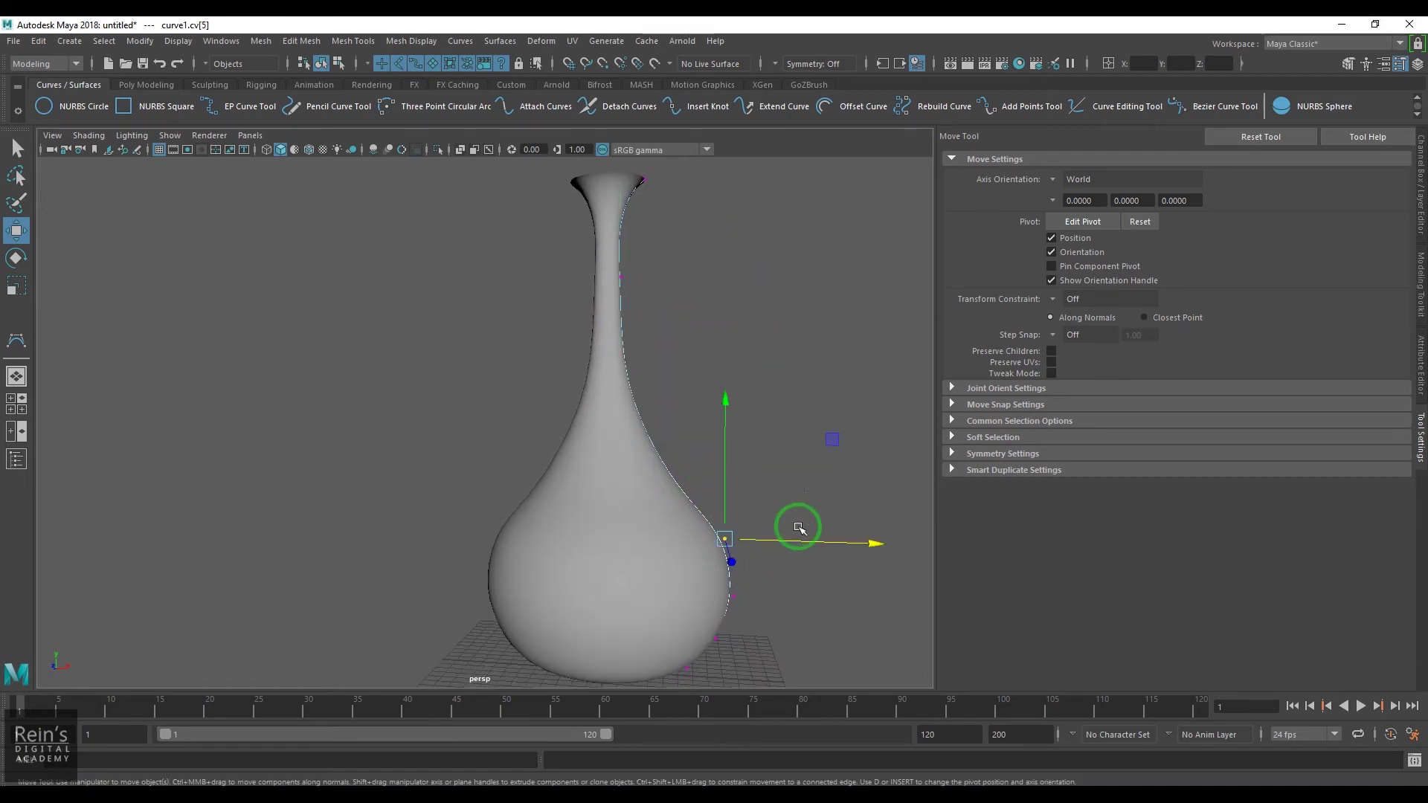
drag(819, 437, 816, 438)
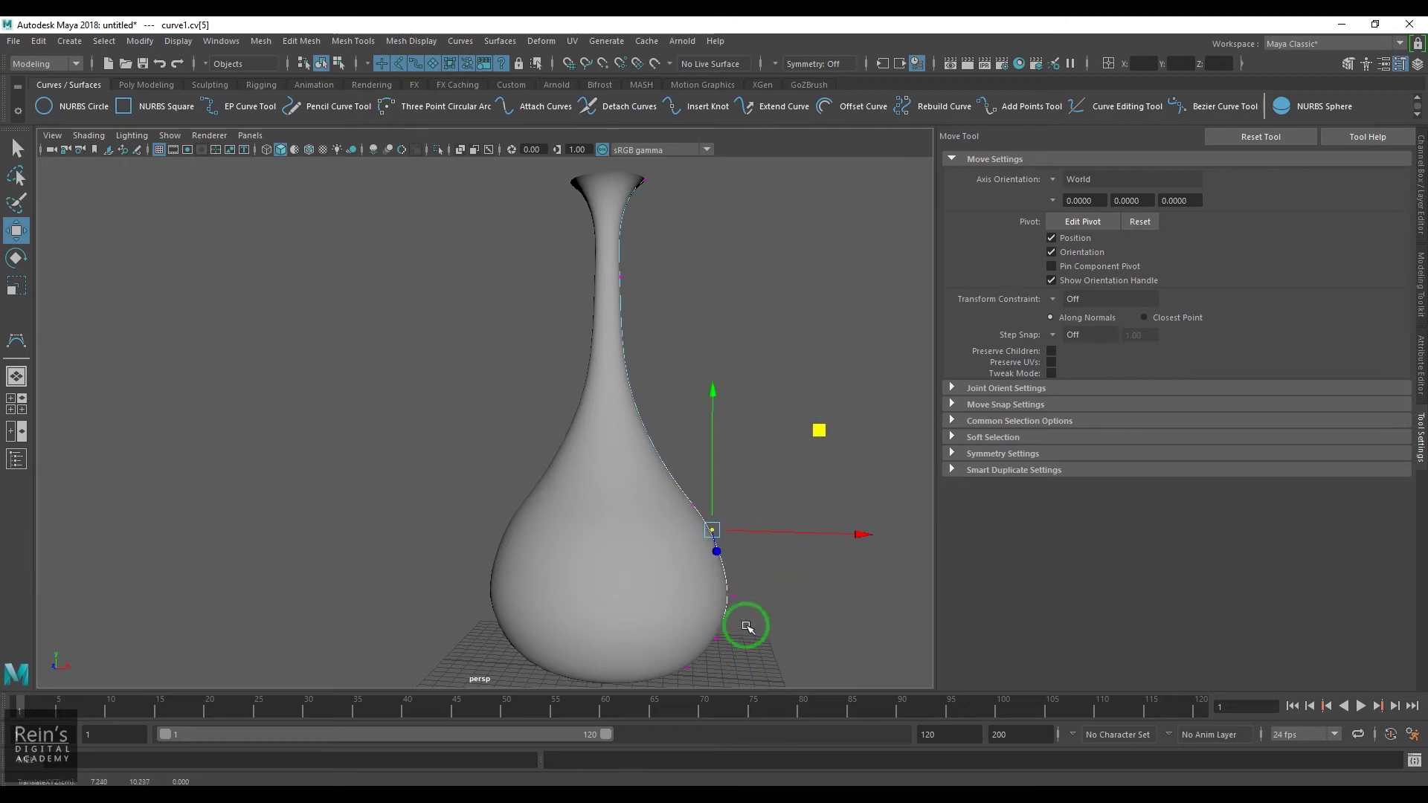
alt+drag(746, 626, 694, 523)
right_drag(623, 493, 717, 394)
click(715, 402)
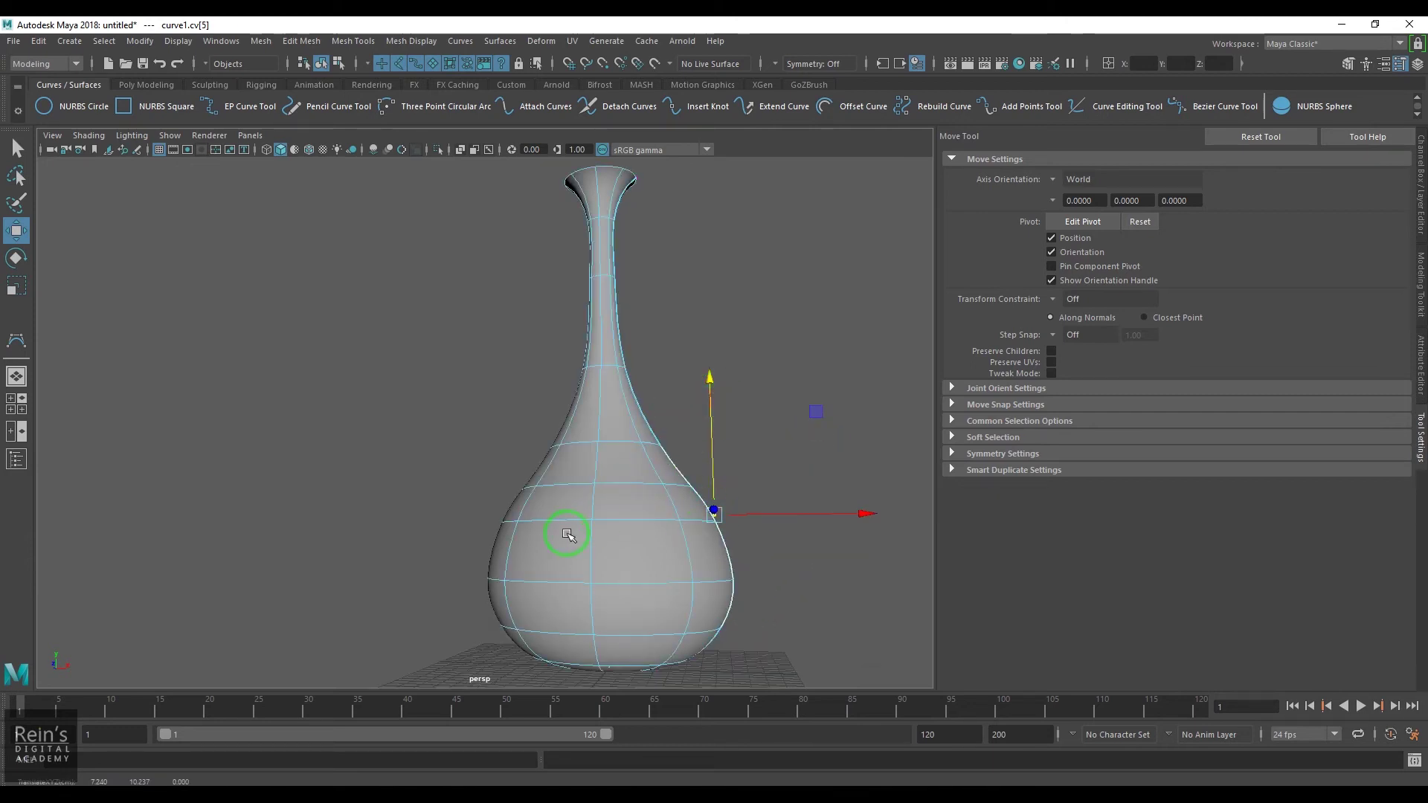
- Leave control vertex editing, return to object selection mode and clear the selection
alt+drag(572, 538, 568, 561)
right_drag(568, 562, 714, 422)
click(738, 404)
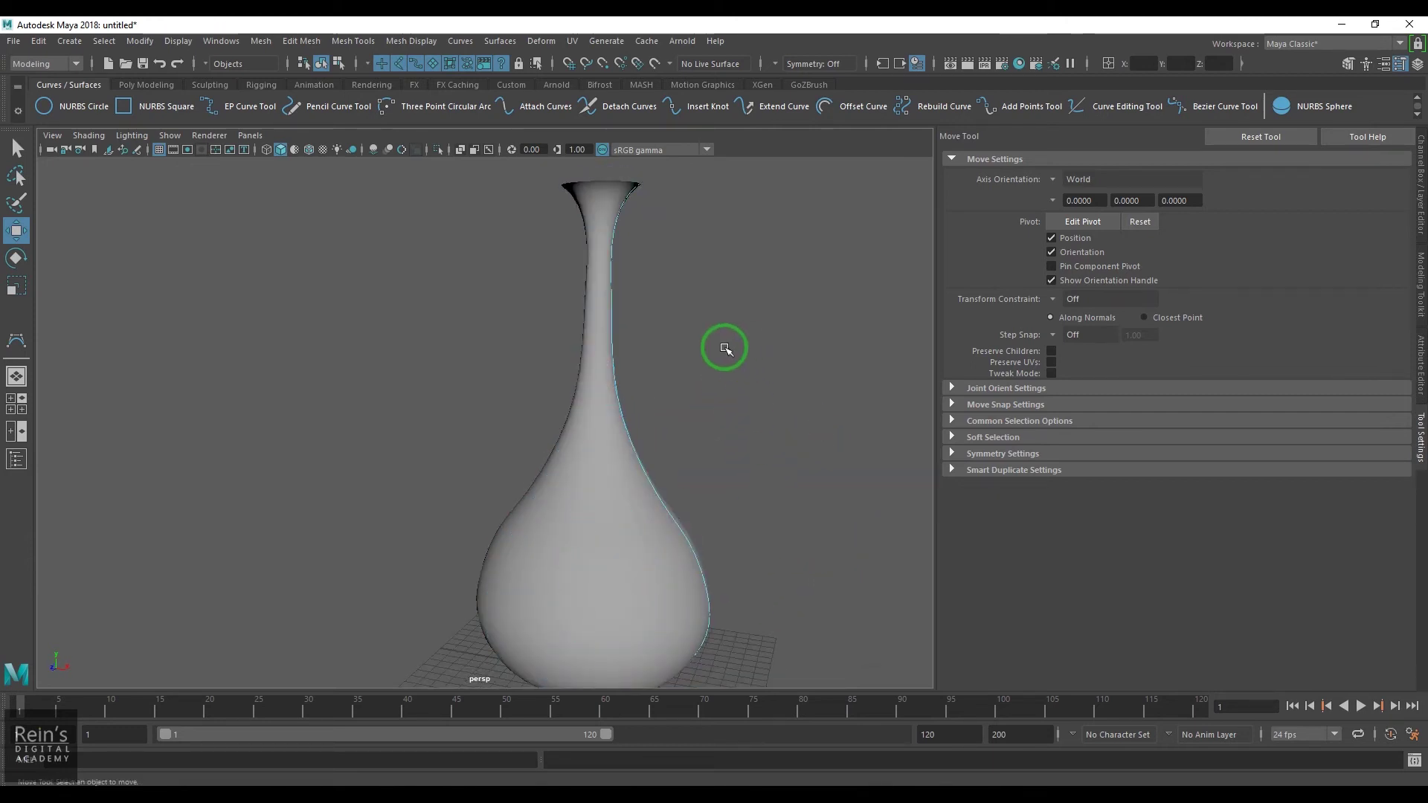
click(338, 64)
click(321, 64)
alt+drag(779, 468, 586, 494)
click(675, 565)
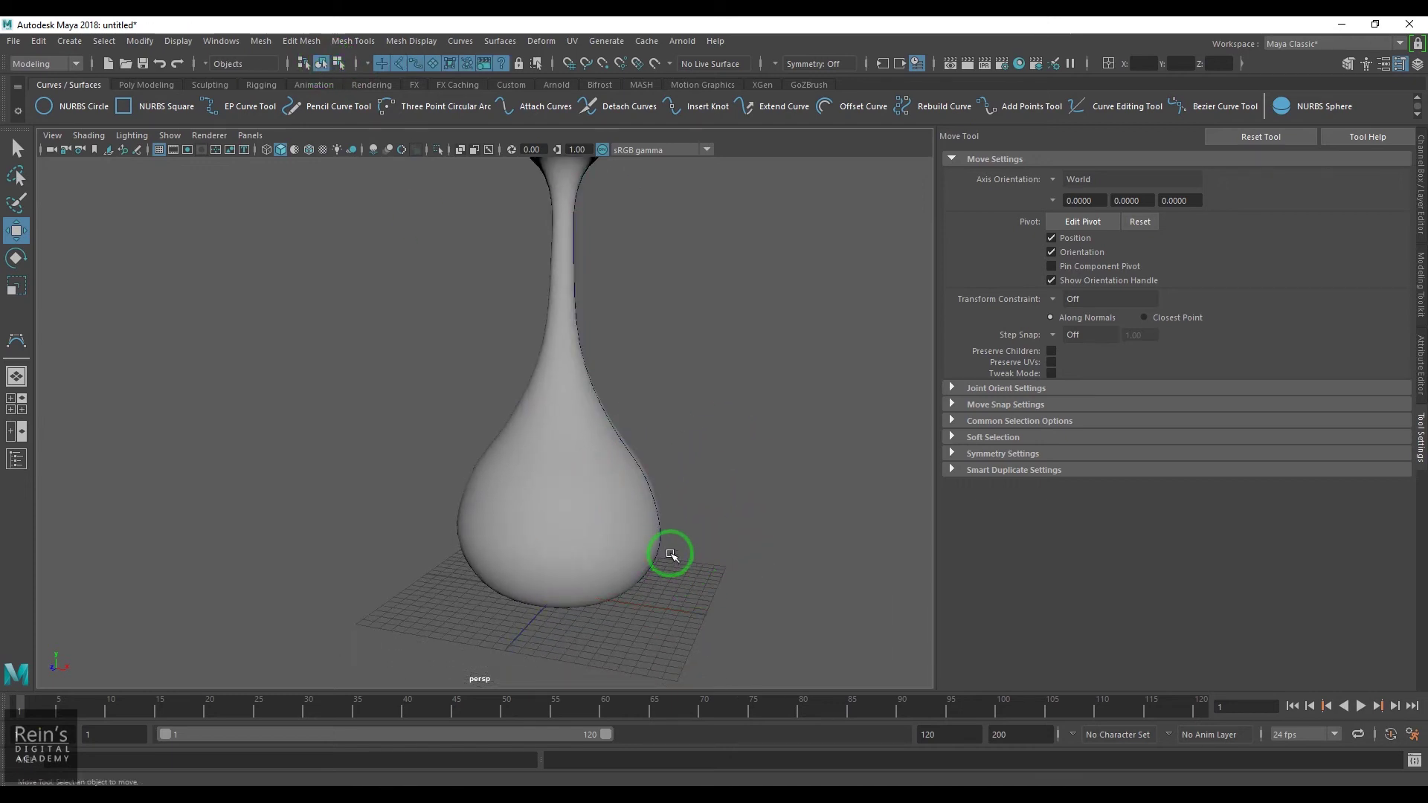
- Move the whole profile curve outward along X and examine the opening in the vase's base
click(671, 559)
scroll(743, 628, up, 5)
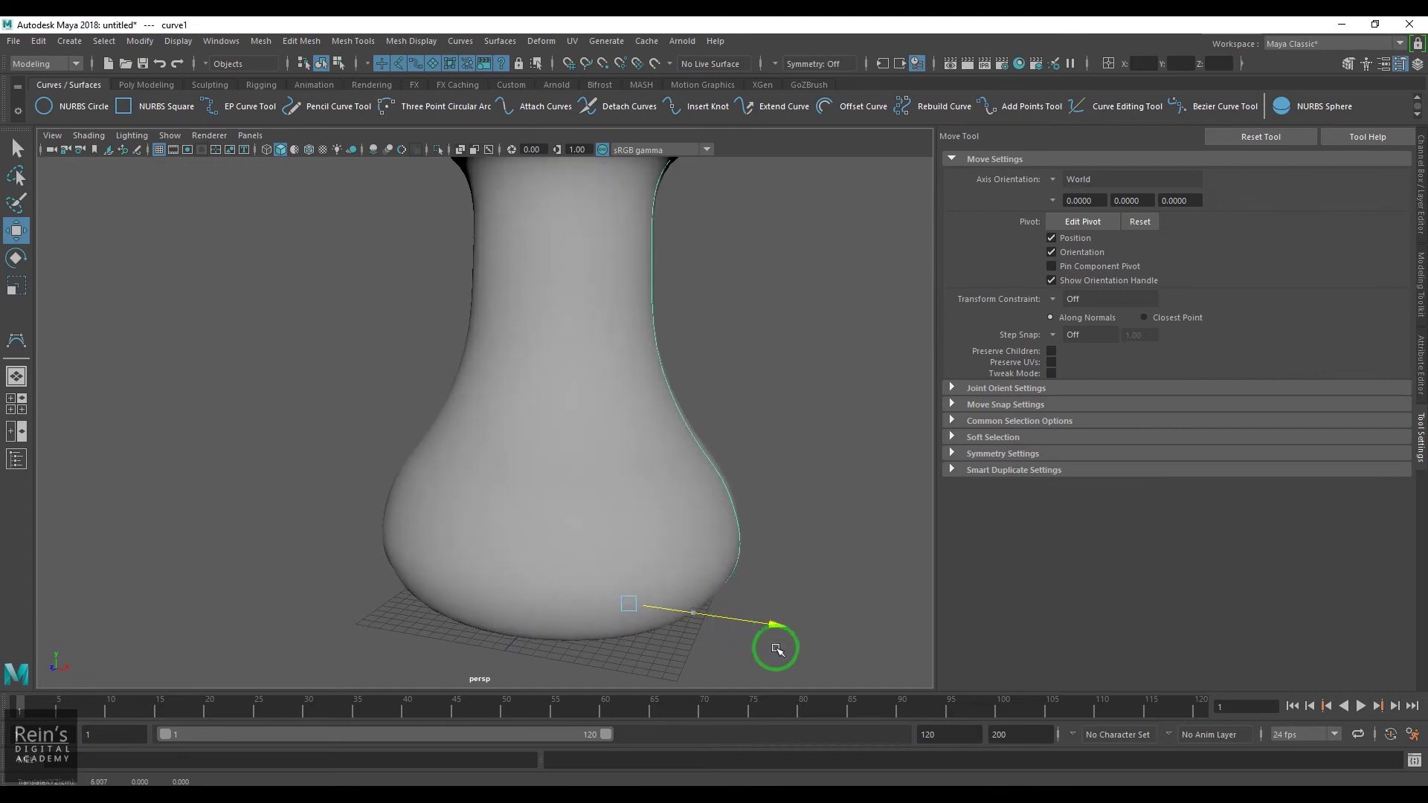
alt+drag(703, 535, 548, 472)
scroll(528, 472, up, 5)
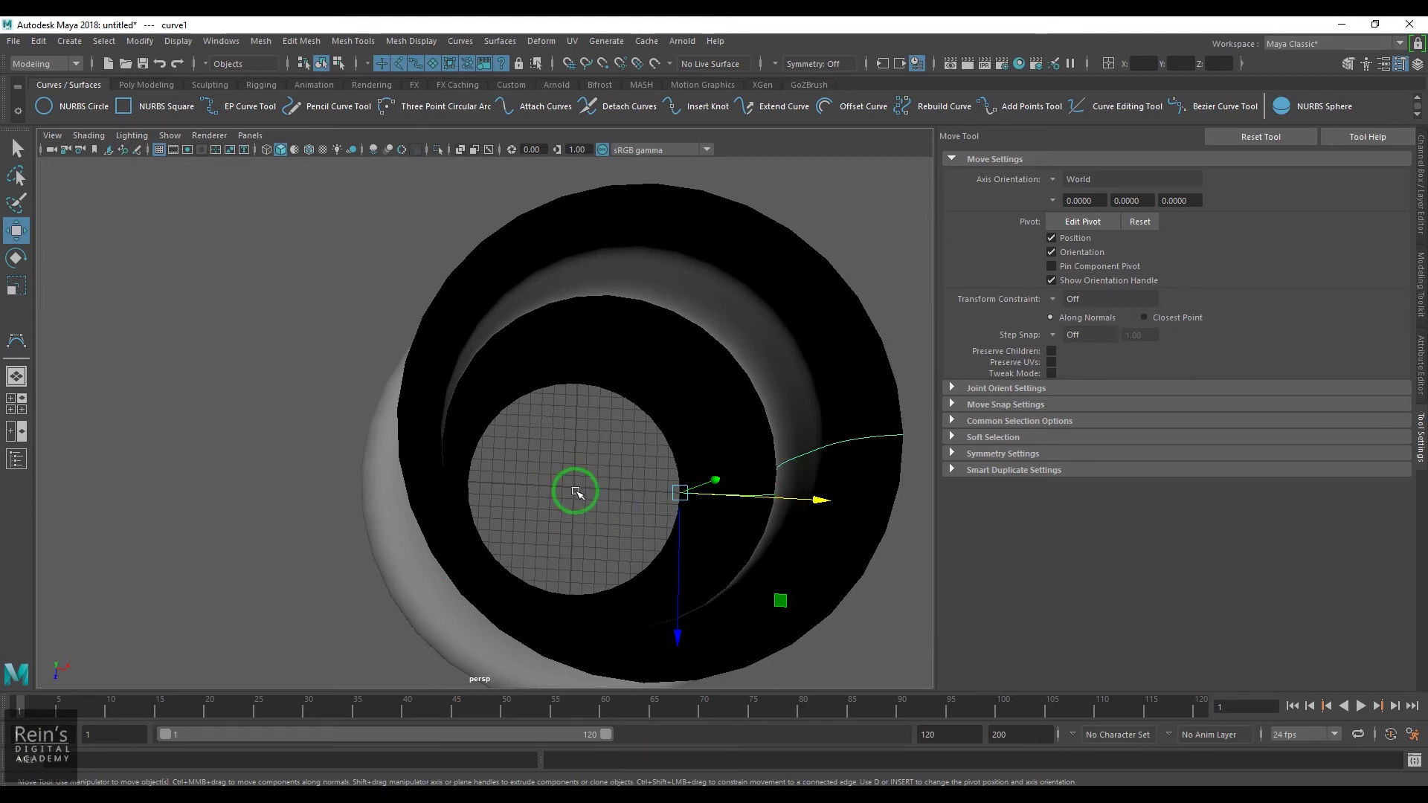
alt+drag(615, 481, 708, 533)
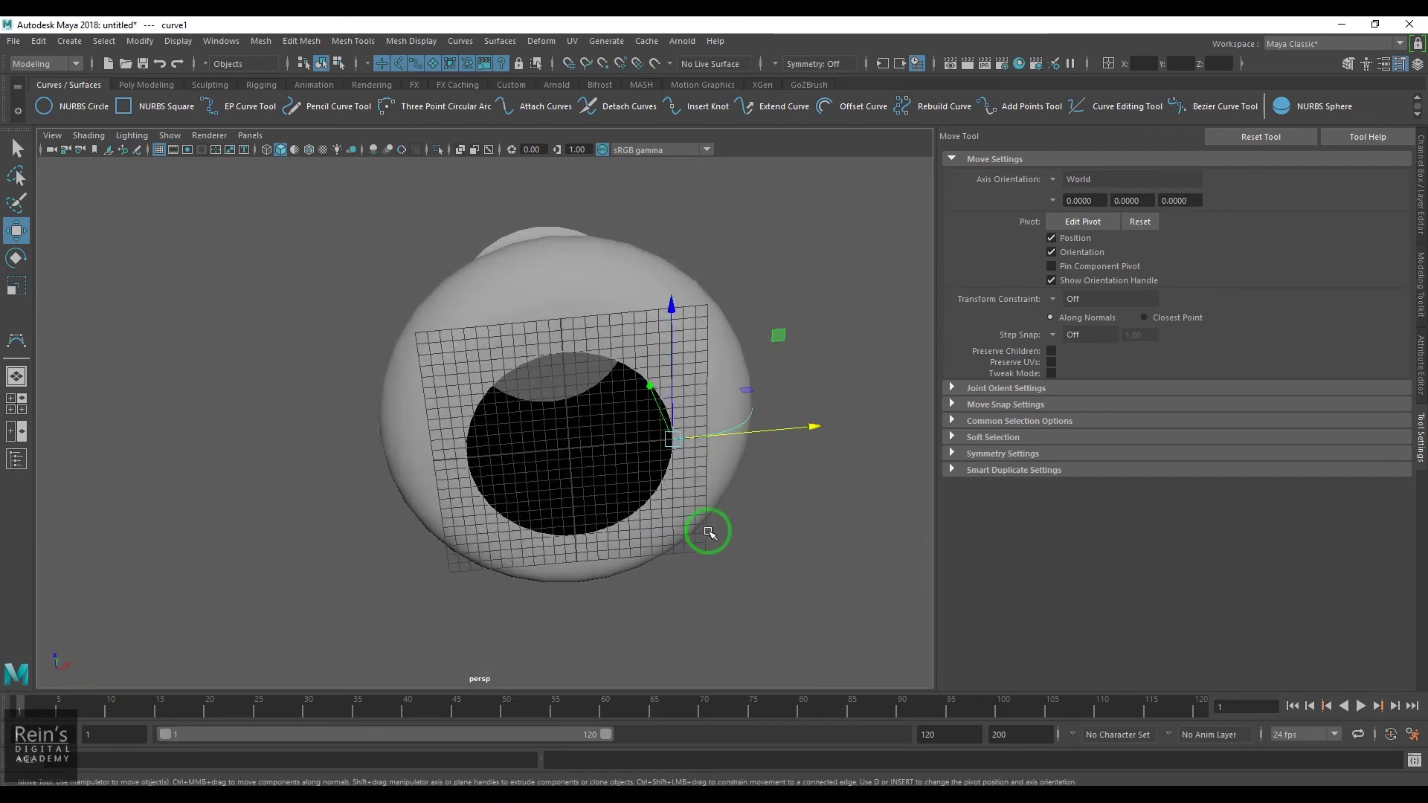
- Undo the profile curve's move along X and remove the revolved surface
key(ctrl+z)
drag(704, 441, 819, 446)
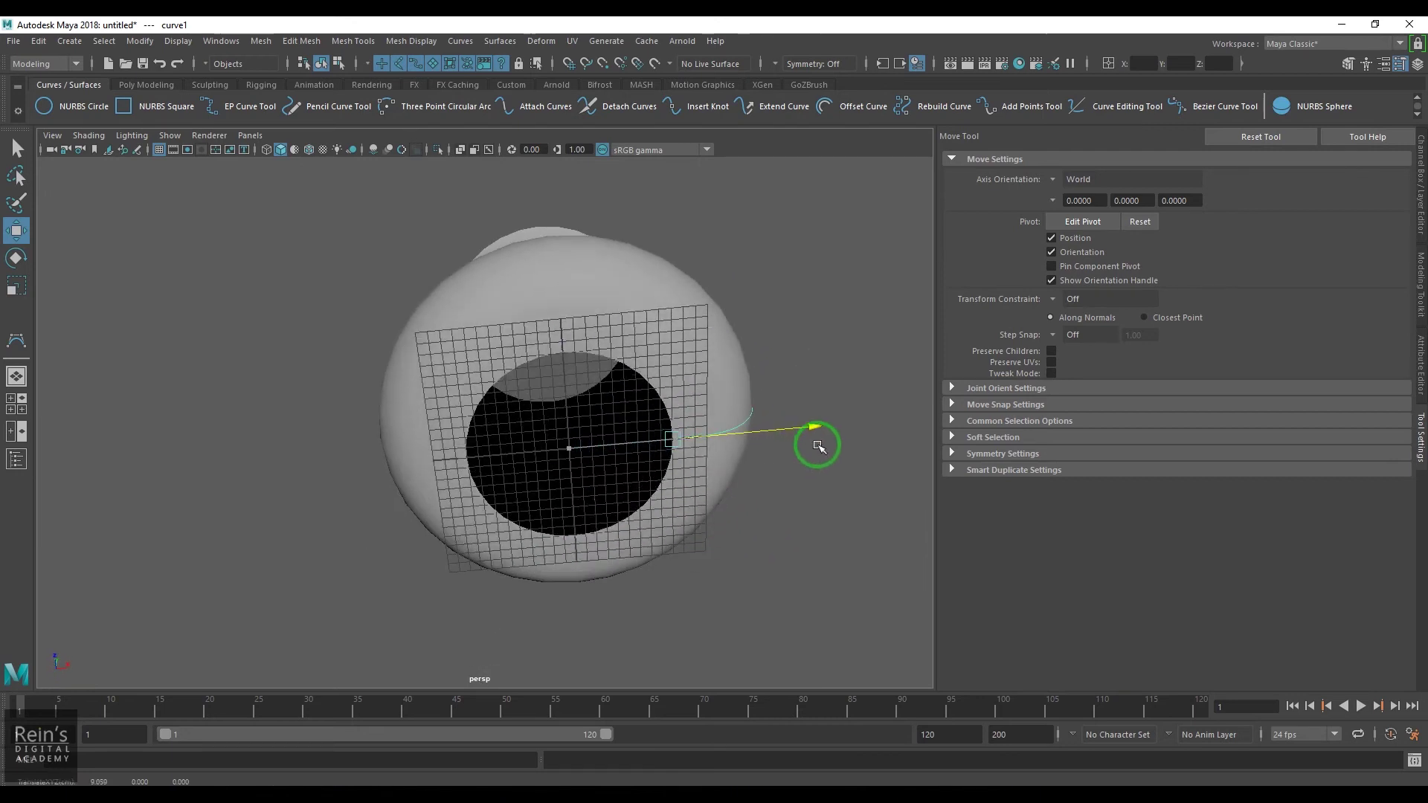
key(ctrl+z)
alt+drag(734, 507, 674, 540)
click(569, 475)
key(z)
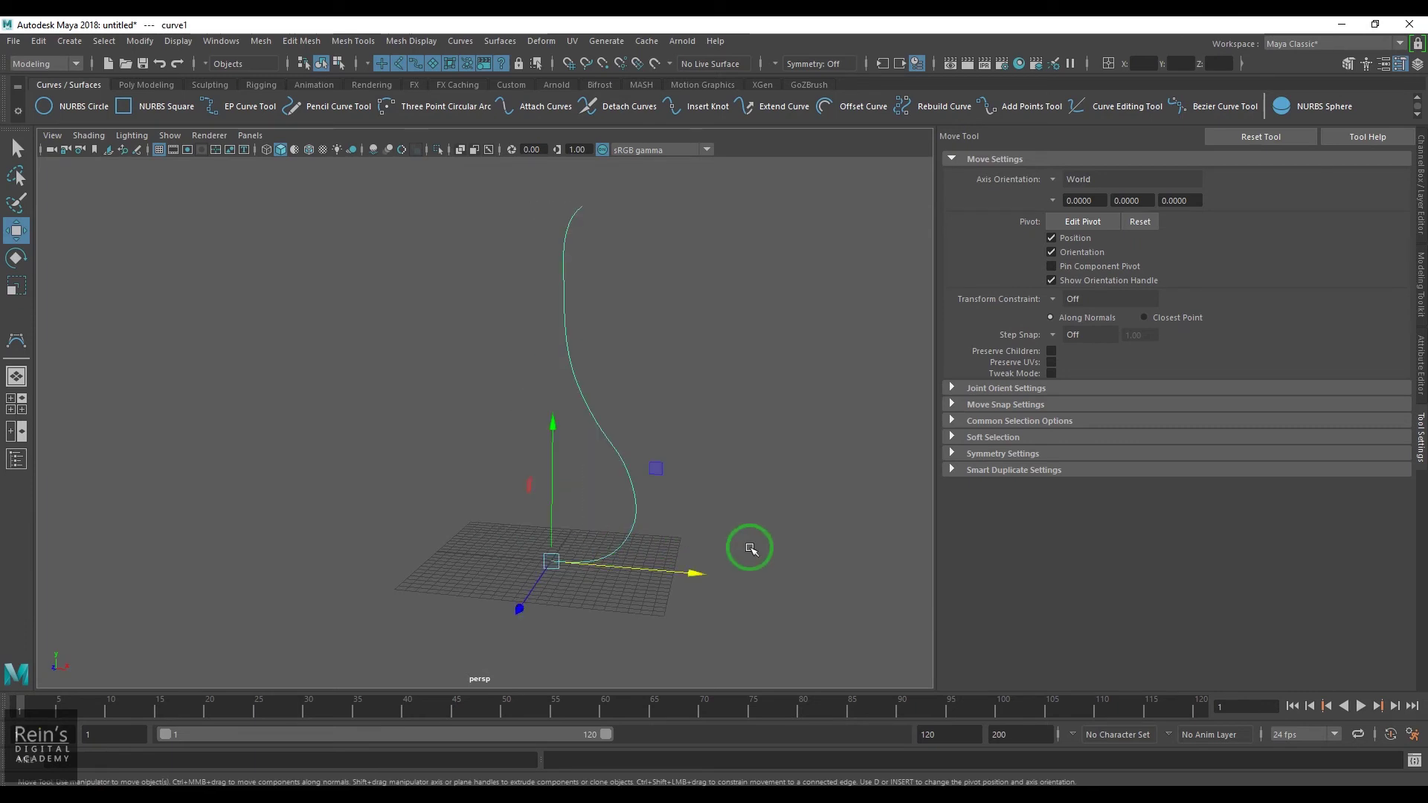
- Open the Revolve options for the selected profile curve
click(500, 41)
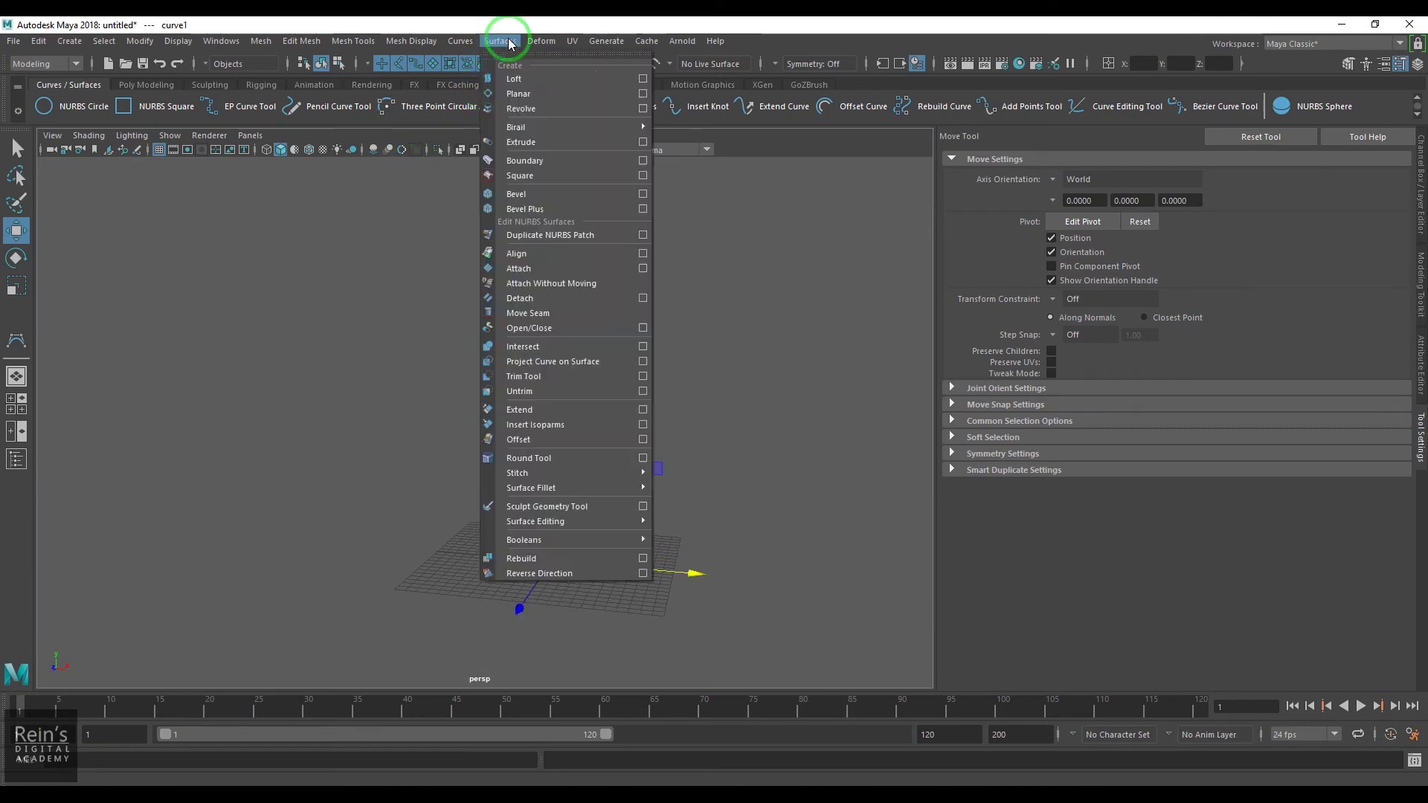
click(642, 108)
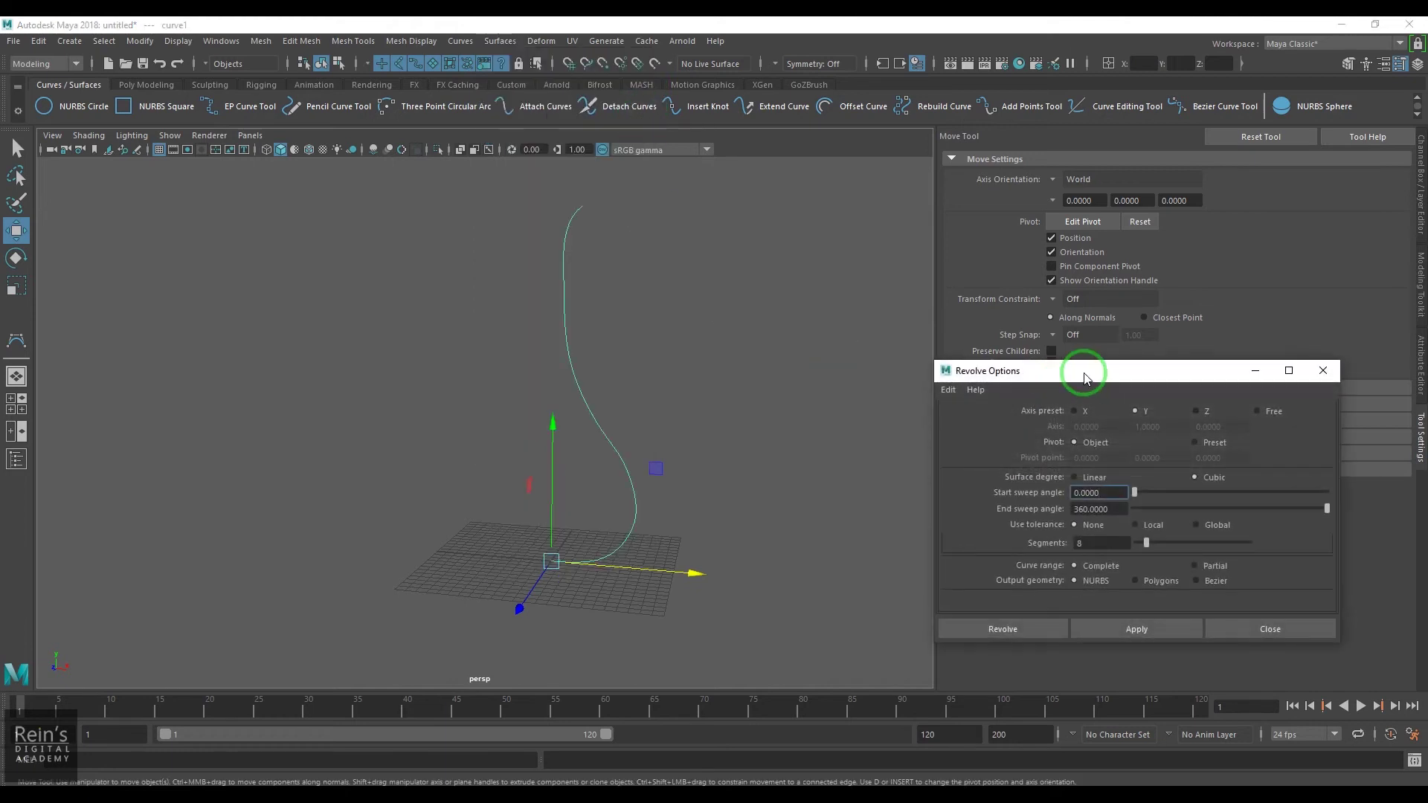
drag(1129, 388, 969, 243)
- Set the revolve pivot to Preset with a pivot point X value of -2
click(1041, 301)
click(929, 317)
click(992, 318)
drag(992, 317, 947, 317)
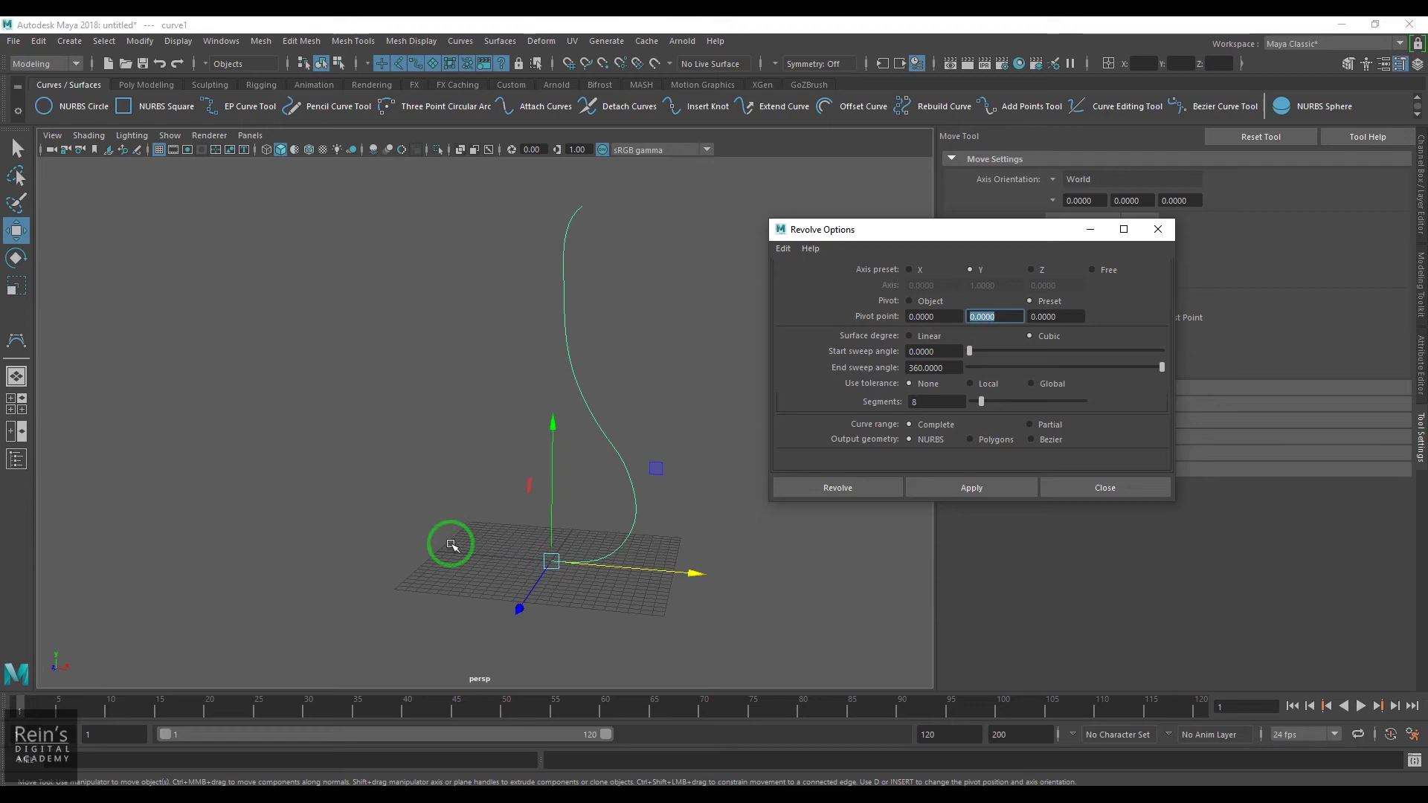
alt+drag(583, 572, 691, 553)
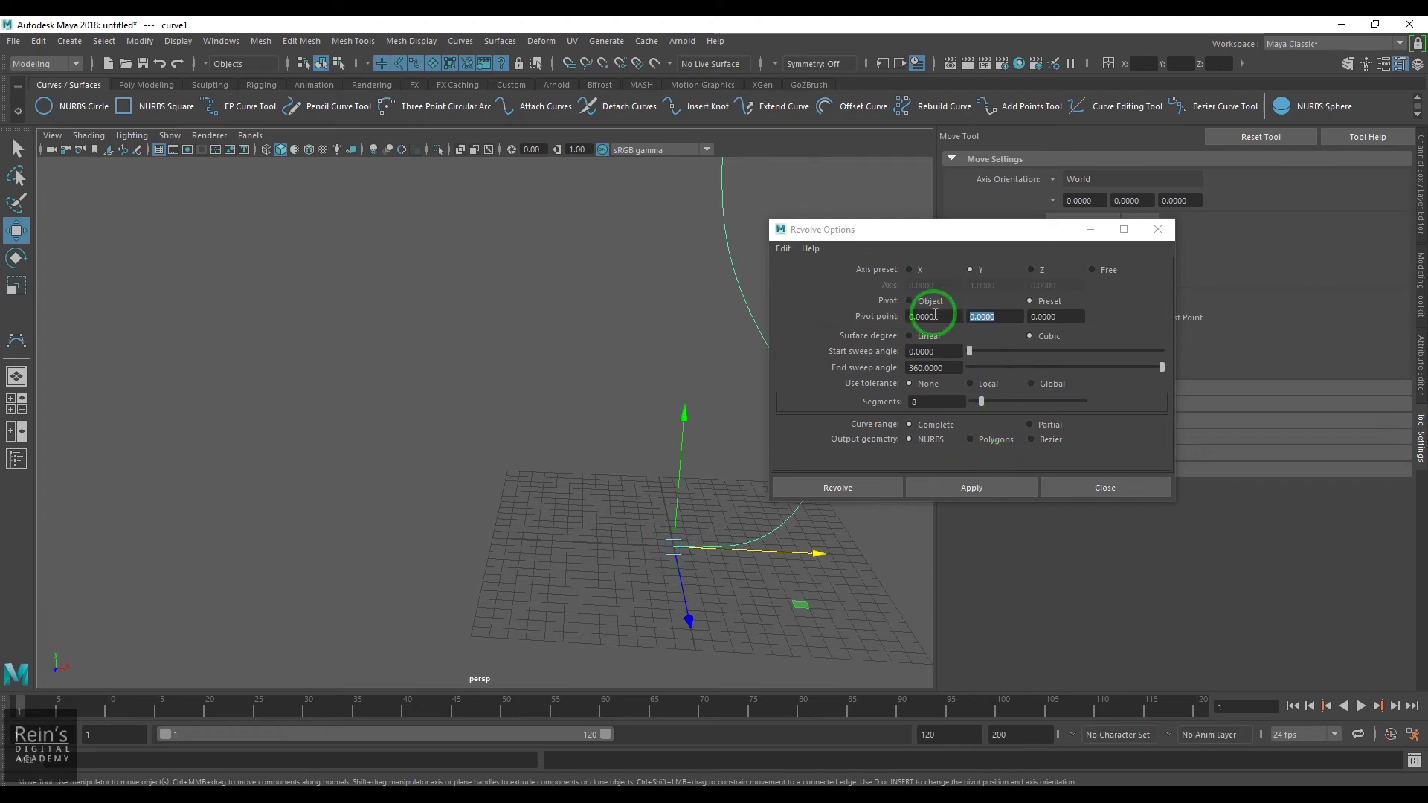
click(933, 316)
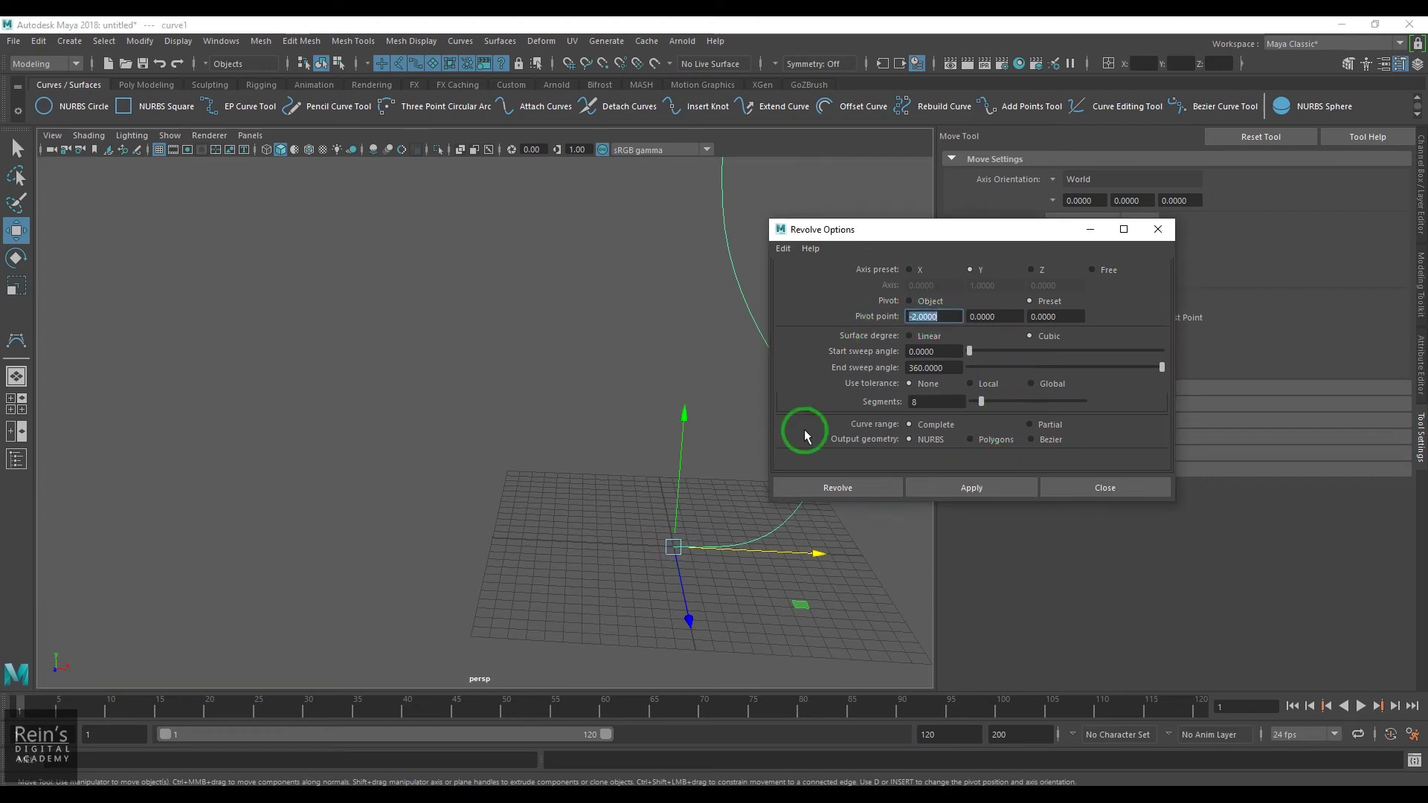
- Revolve the profile curve about the preset pivot and examine the opening in the vase's base
scroll(696, 562, up, 5)
alt+middle_drag(663, 555, 524, 442)
alt+middle_drag(750, 683, 551, 600)
scroll(627, 584, up, 3)
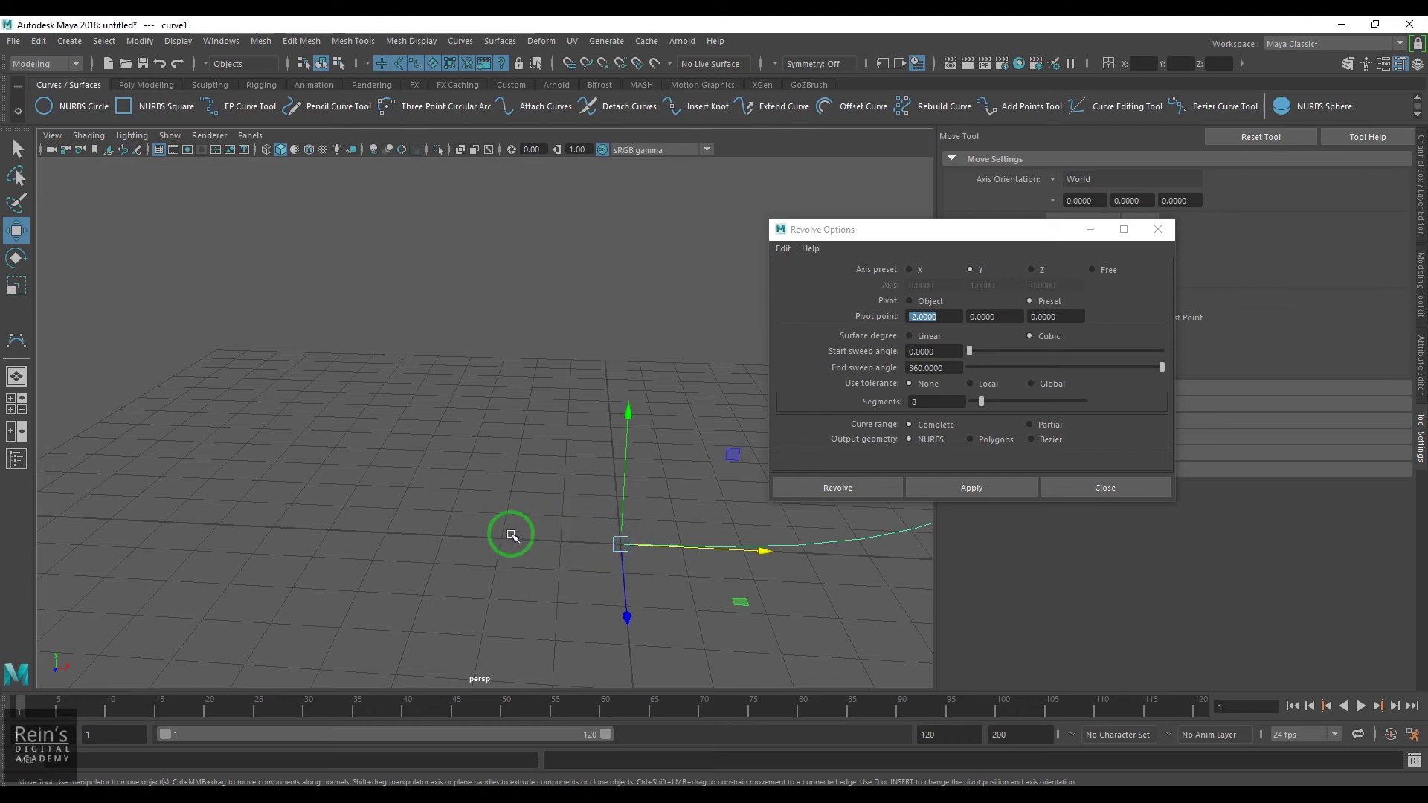
alt+drag(505, 539, 573, 484)
click(972, 491)
alt+right_drag(580, 573, 684, 670)
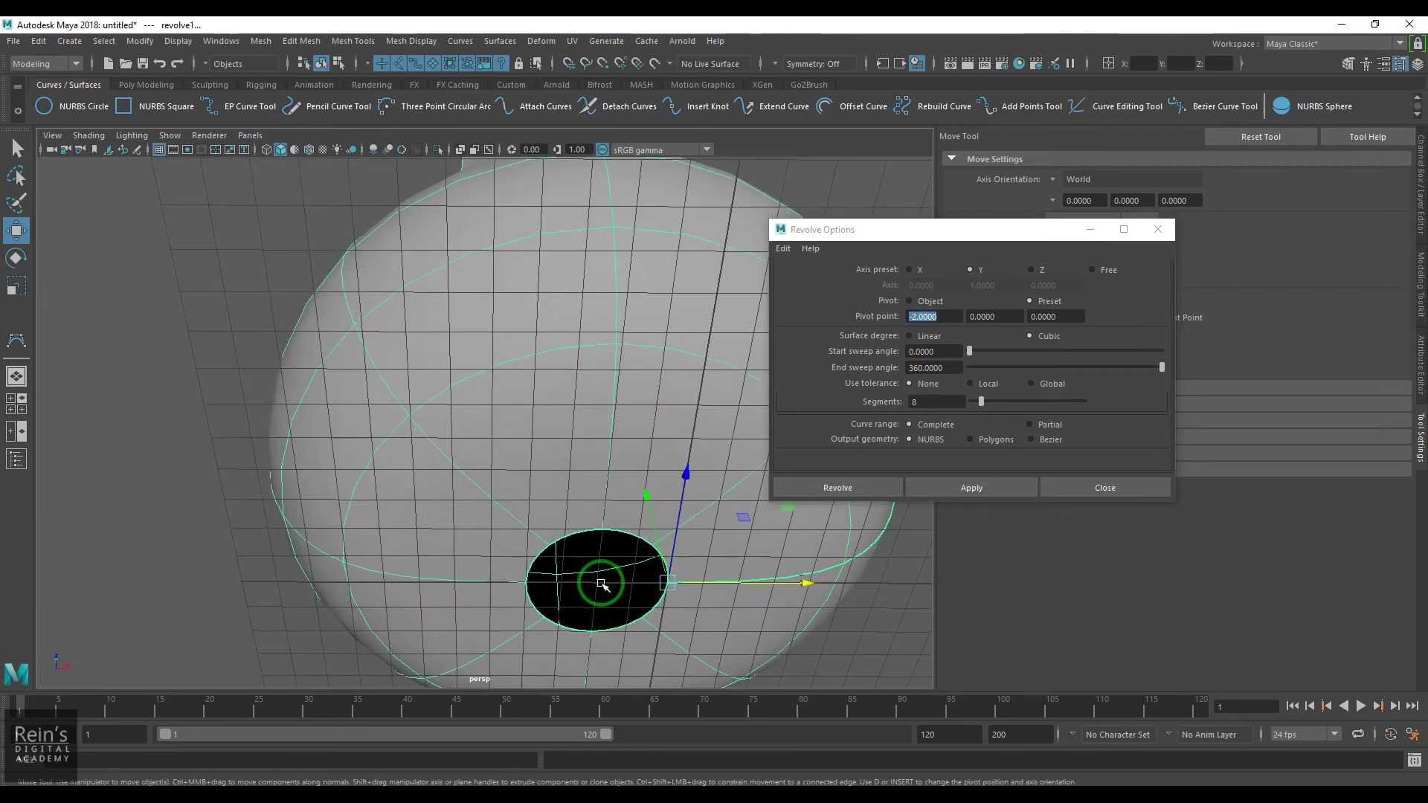
alt+right_drag(650, 580, 631, 528)
alt+drag(631, 529, 627, 590)
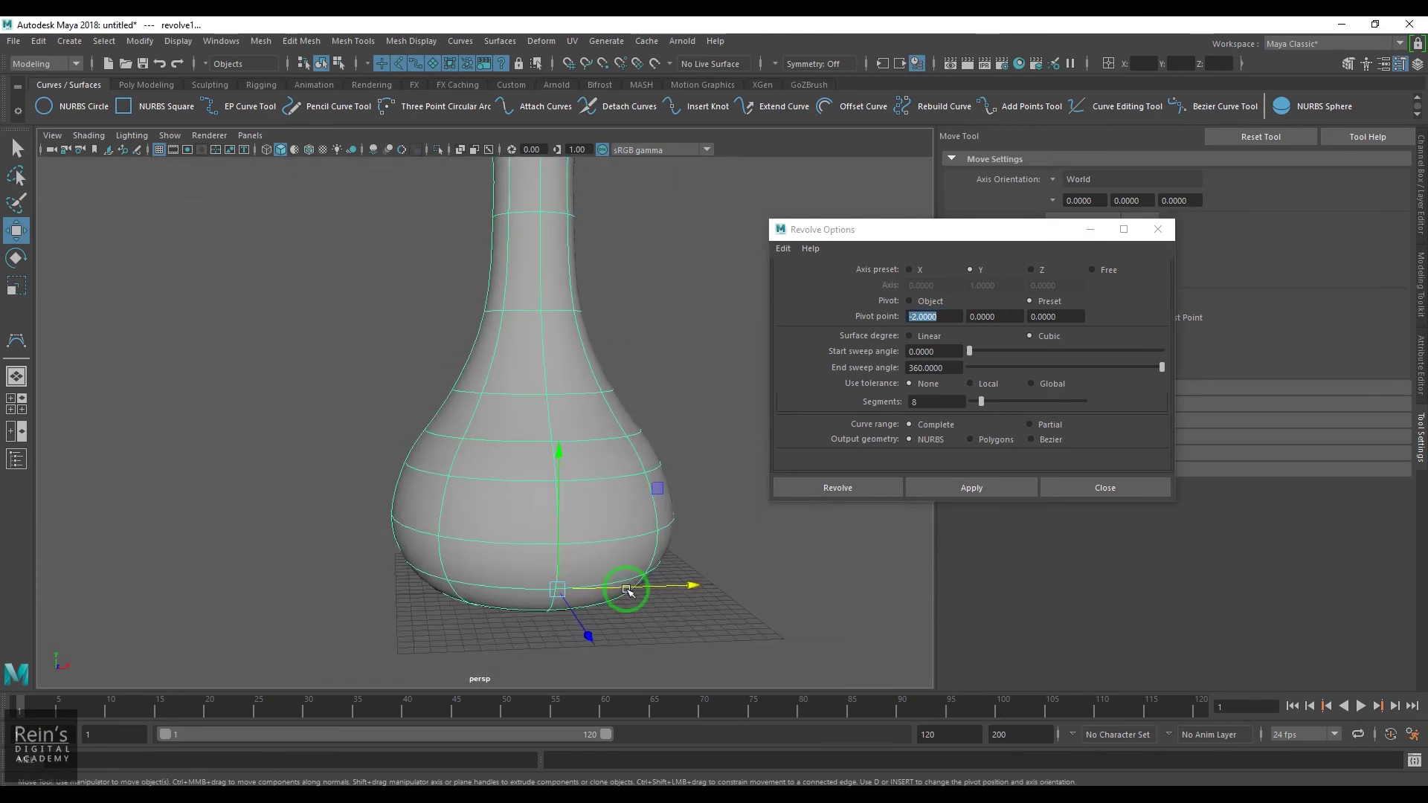
- Undo the offset-pivot revolve and set the pivot back to Object
key(ctrl+z)
click(925, 302)
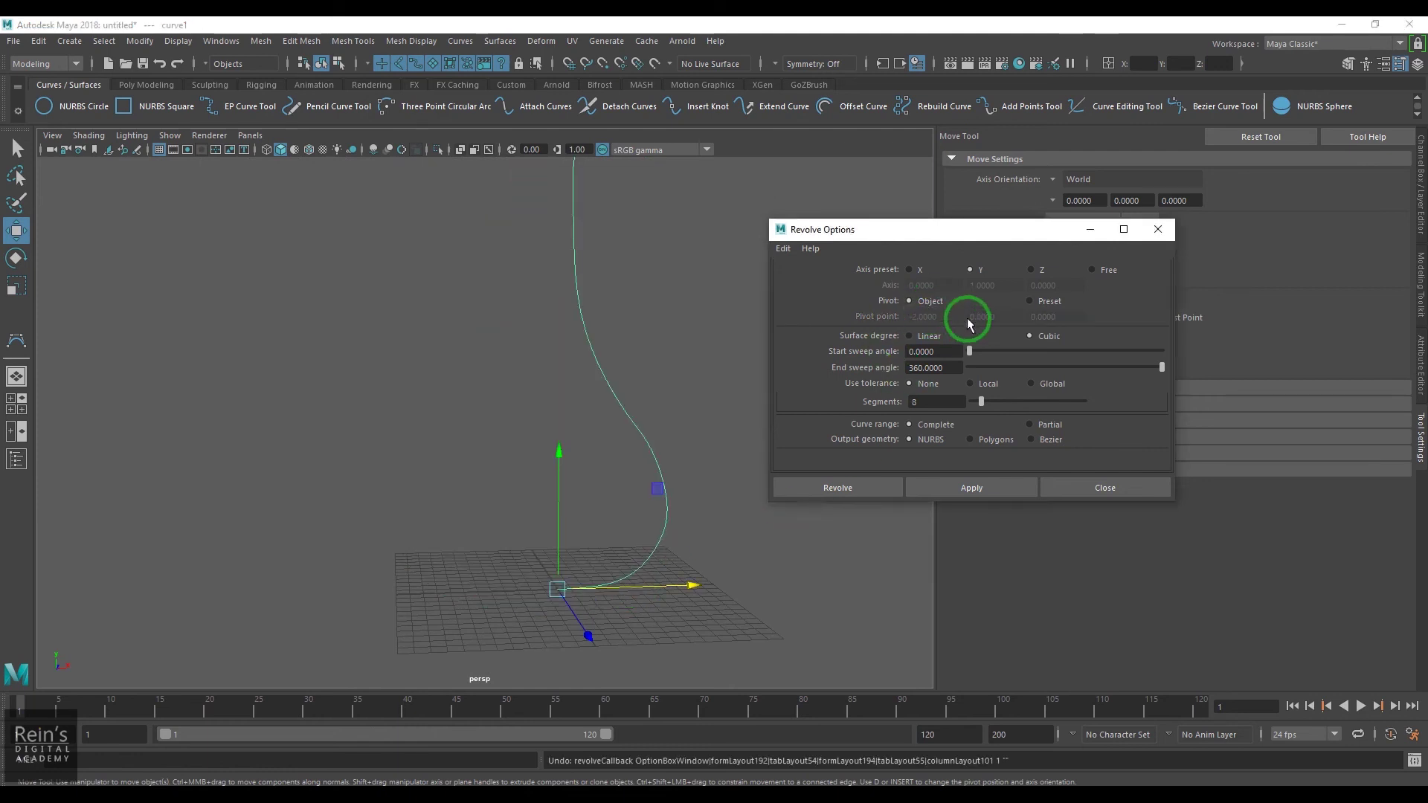
click(1045, 303)
click(936, 301)
click(1033, 301)
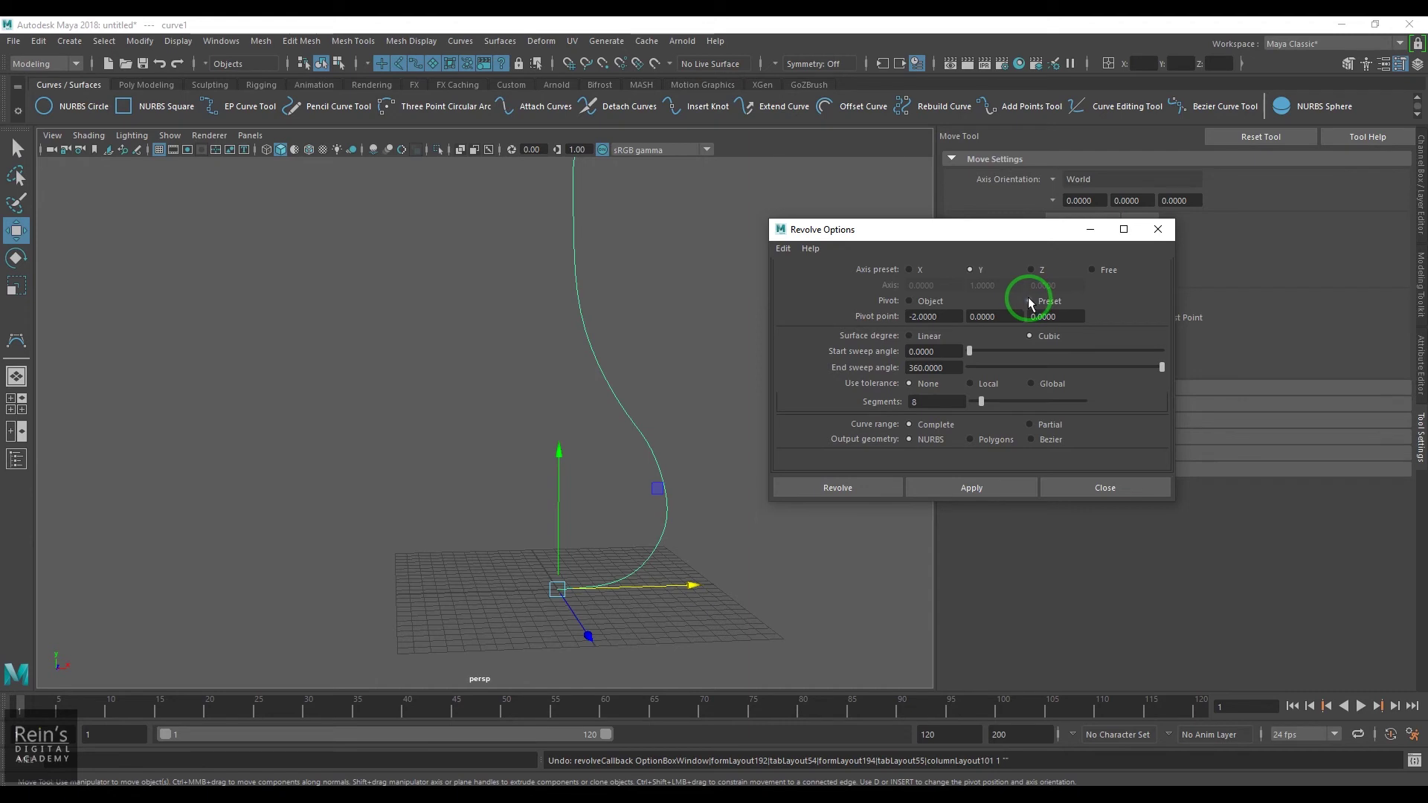
click(910, 302)
- Set the revolve axis preset to Free and try rotating the profile curve
click(1093, 269)
alt+drag(624, 467, 1249, 369)
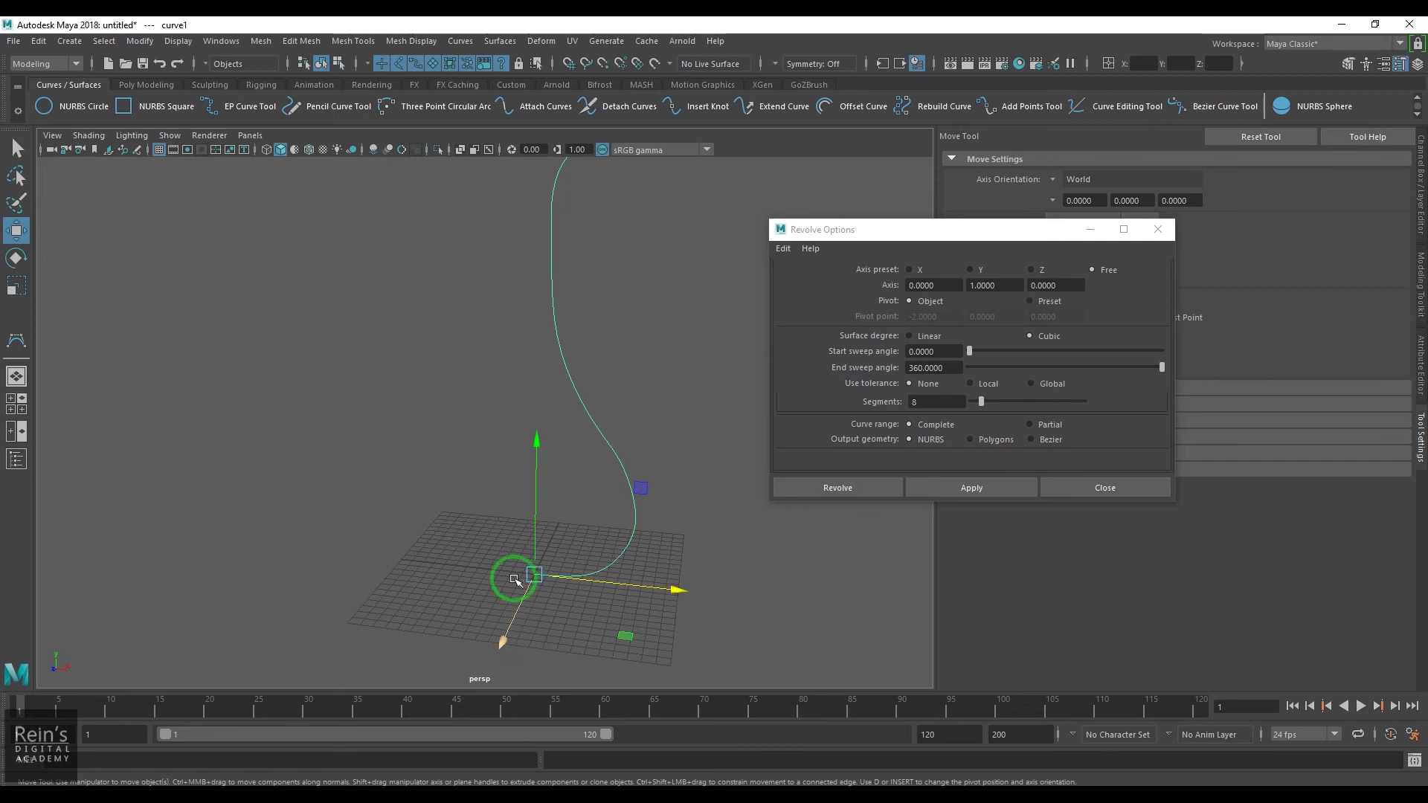
key(e)
drag(584, 526, 470, 577)
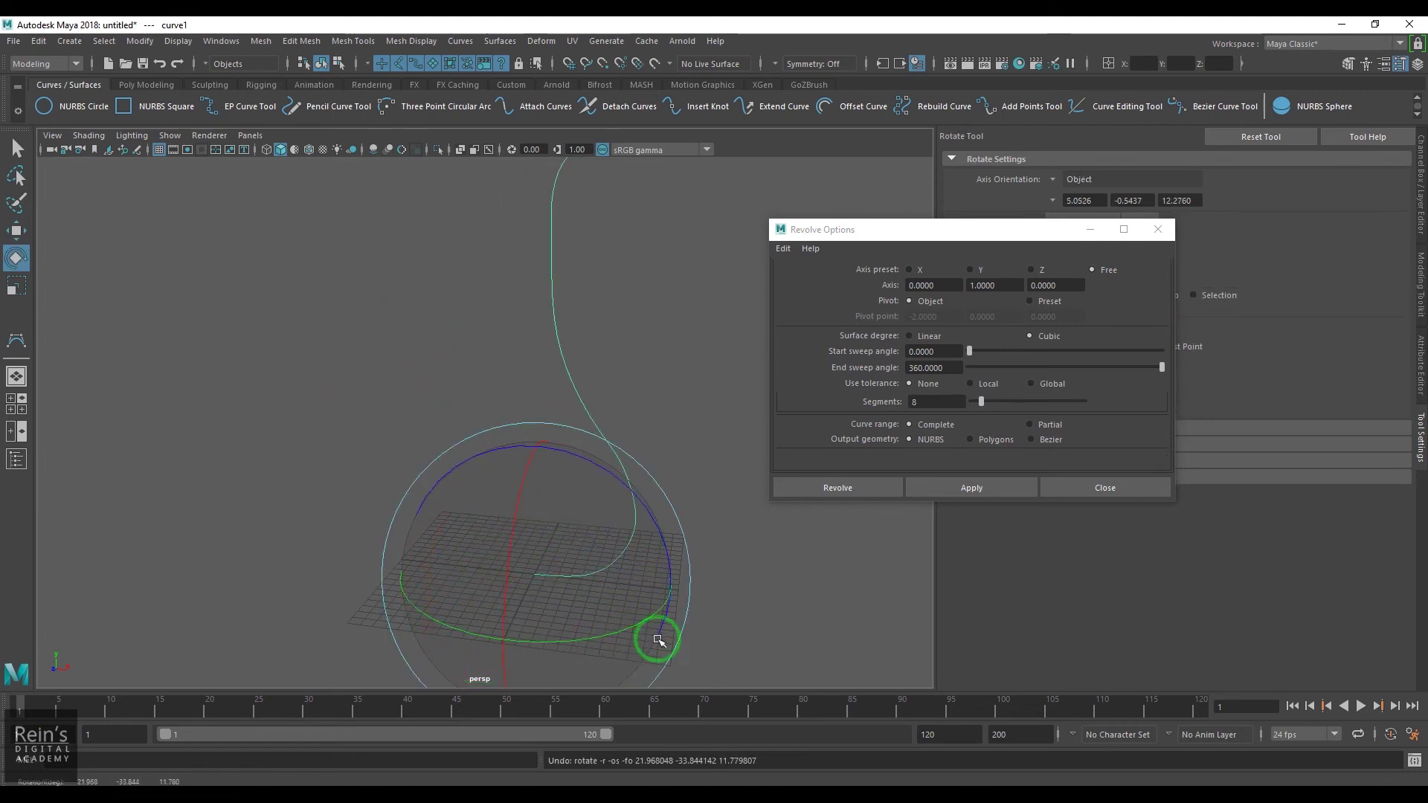
- Set the free axis Z value to 1, revolve the profile curve and inspect the tilted surface
click(1018, 285)
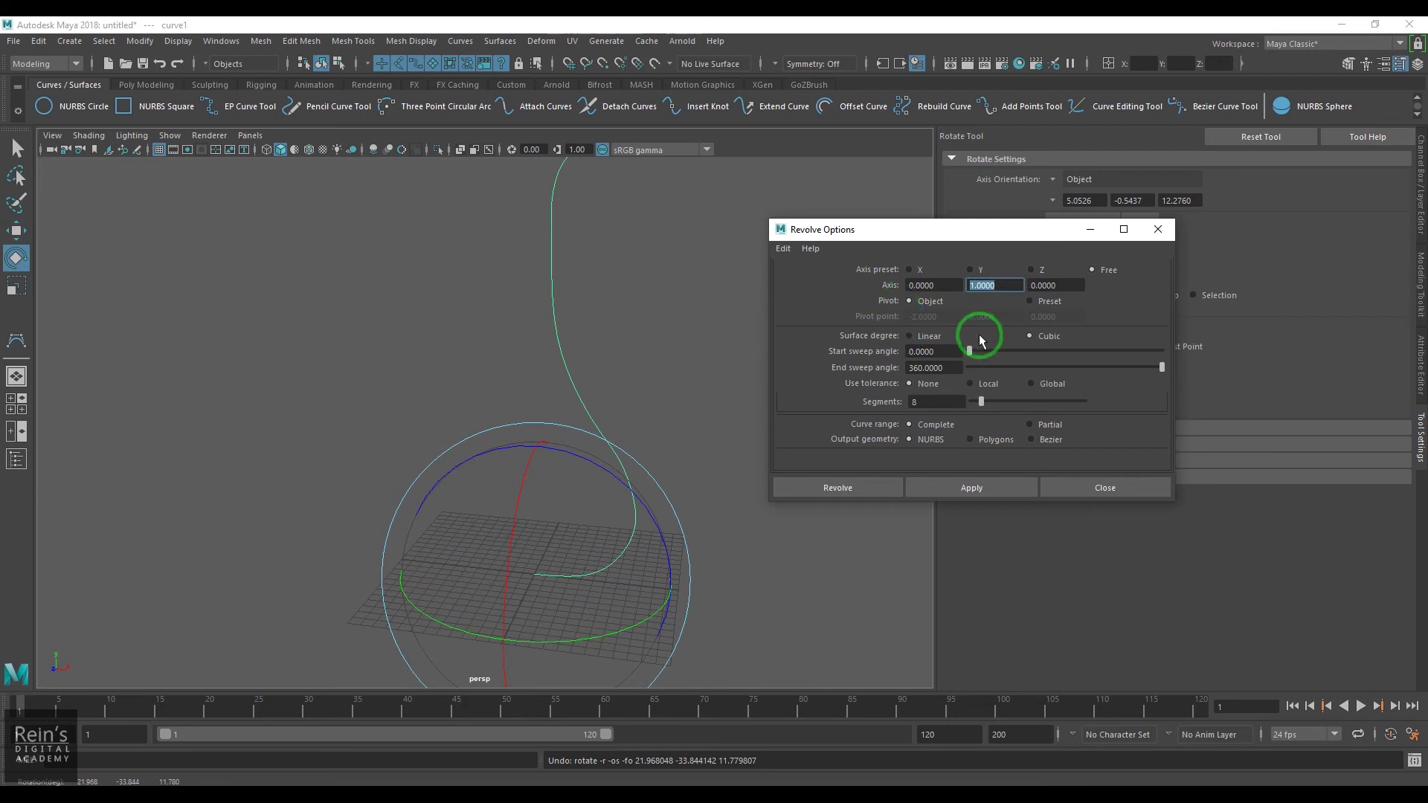
click(1067, 285)
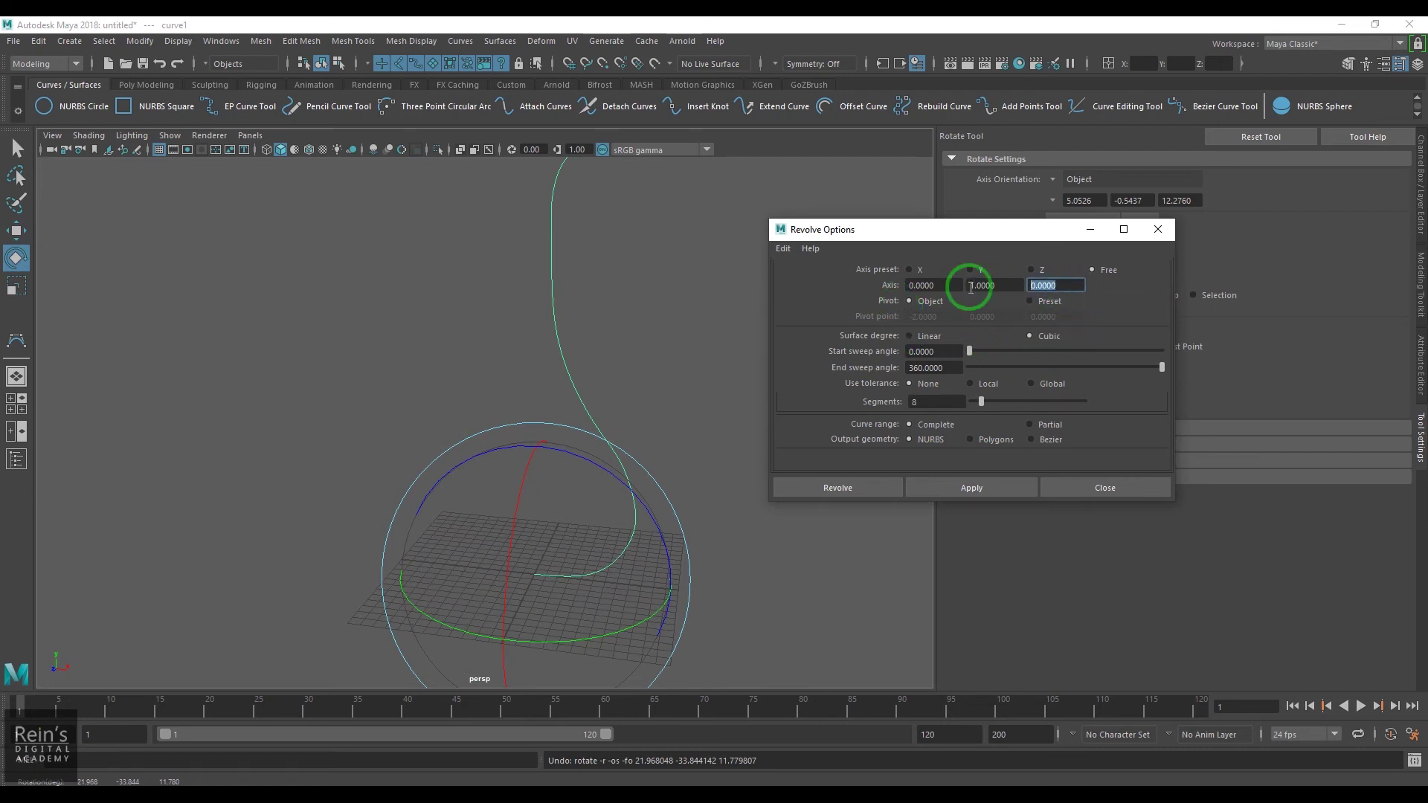
click(952, 482)
drag(440, 488, 498, 418)
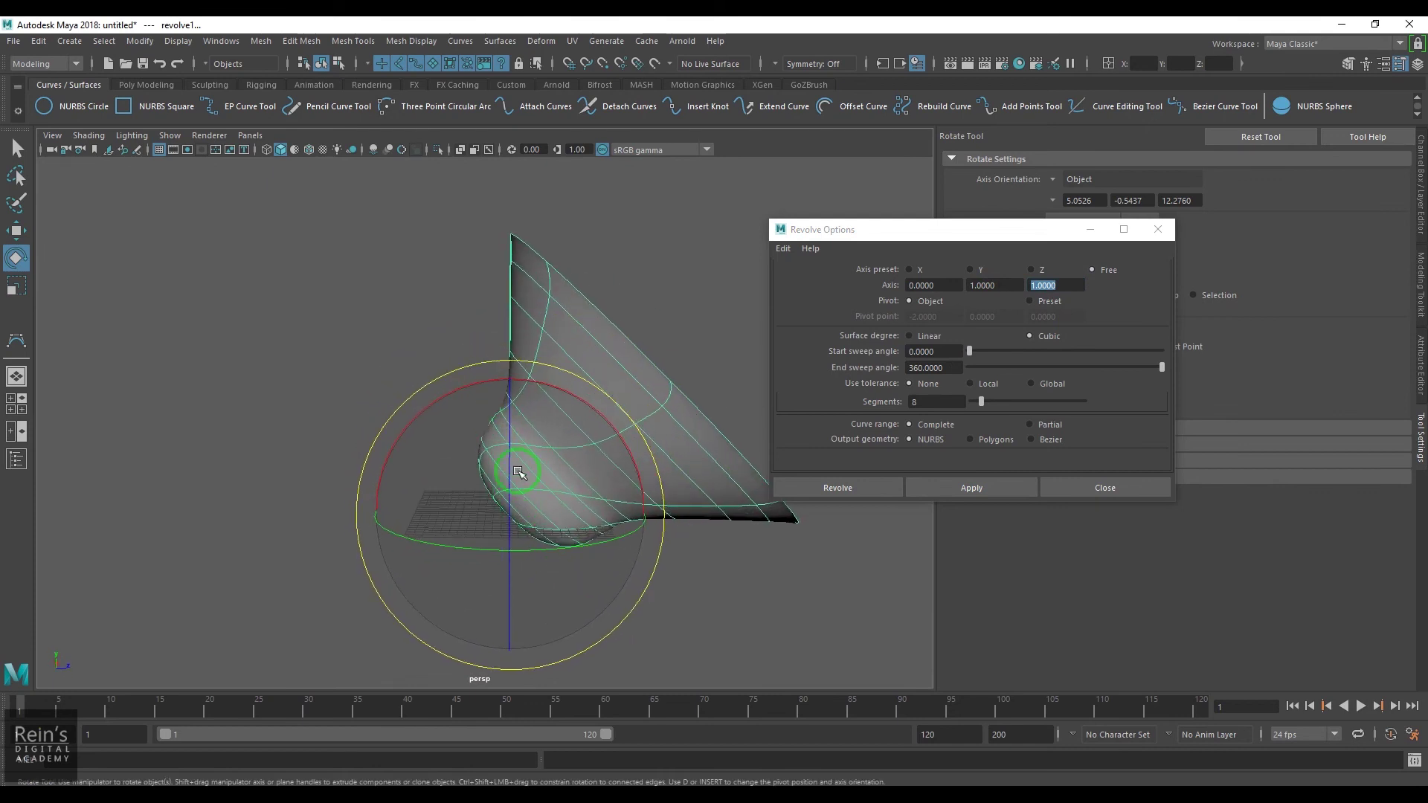
drag(552, 475, 480, 506)
- Delete the tilted surface, reselect the profile curve and restore the Y axis preset with the Object pivot
key(Delete)
click(571, 474)
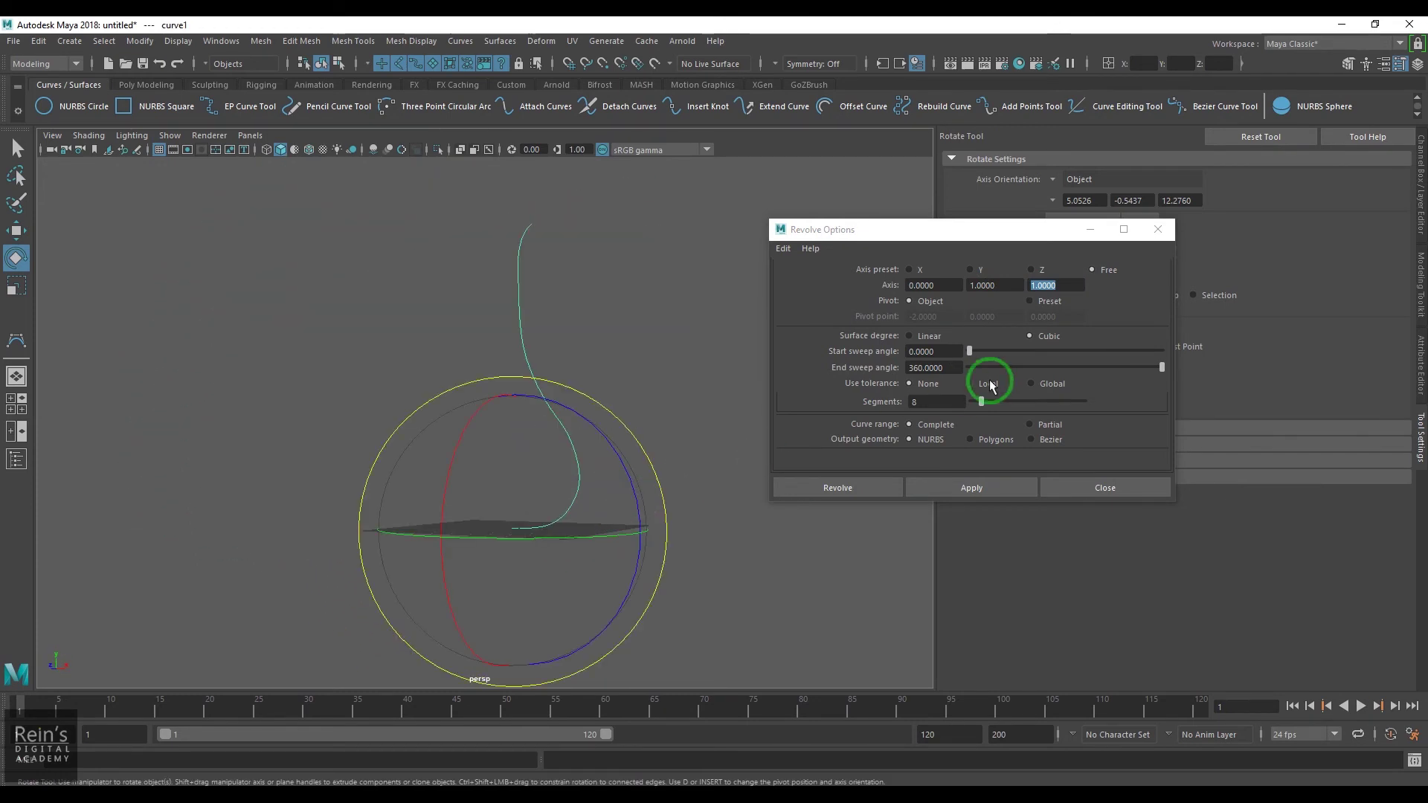
click(979, 272)
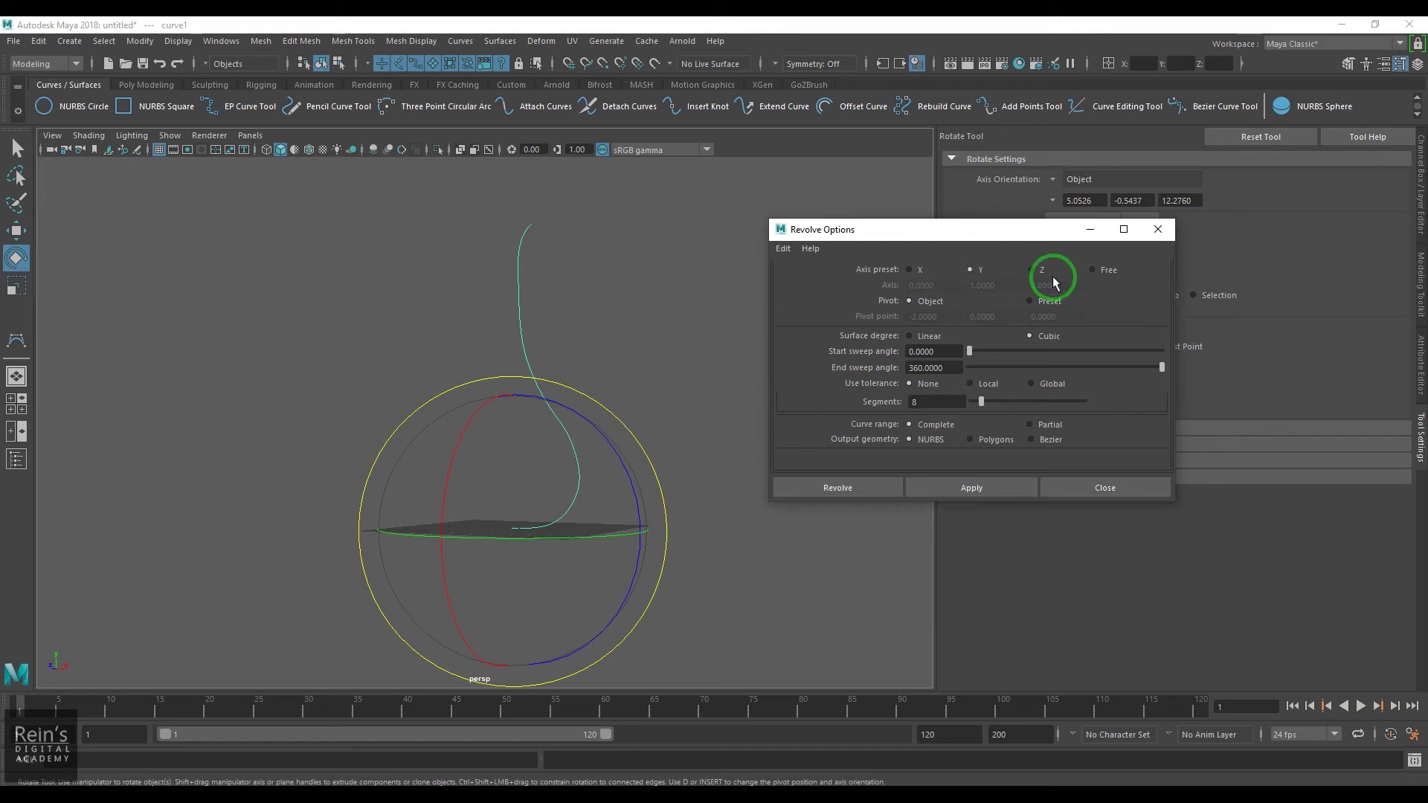
click(1091, 270)
click(972, 272)
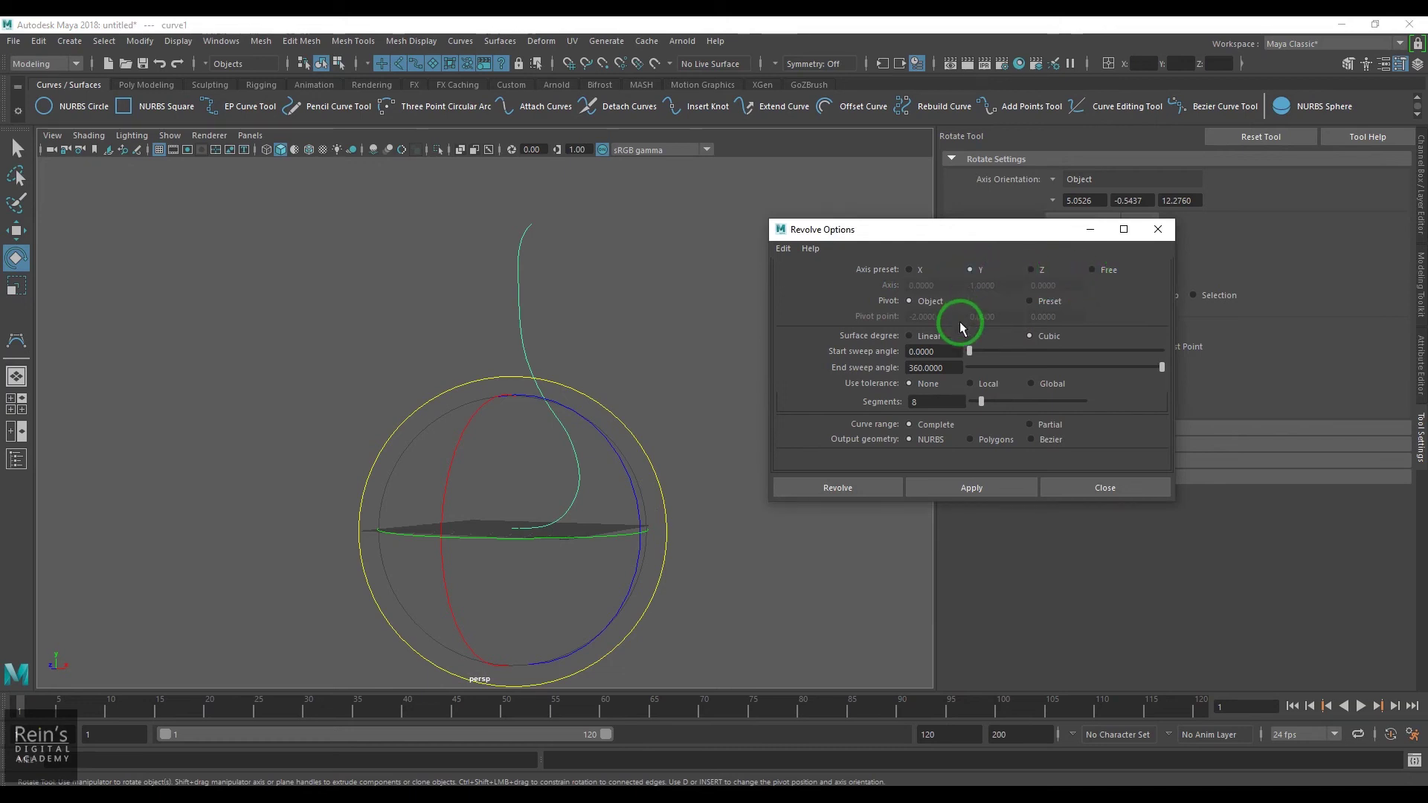
click(1030, 301)
click(929, 301)
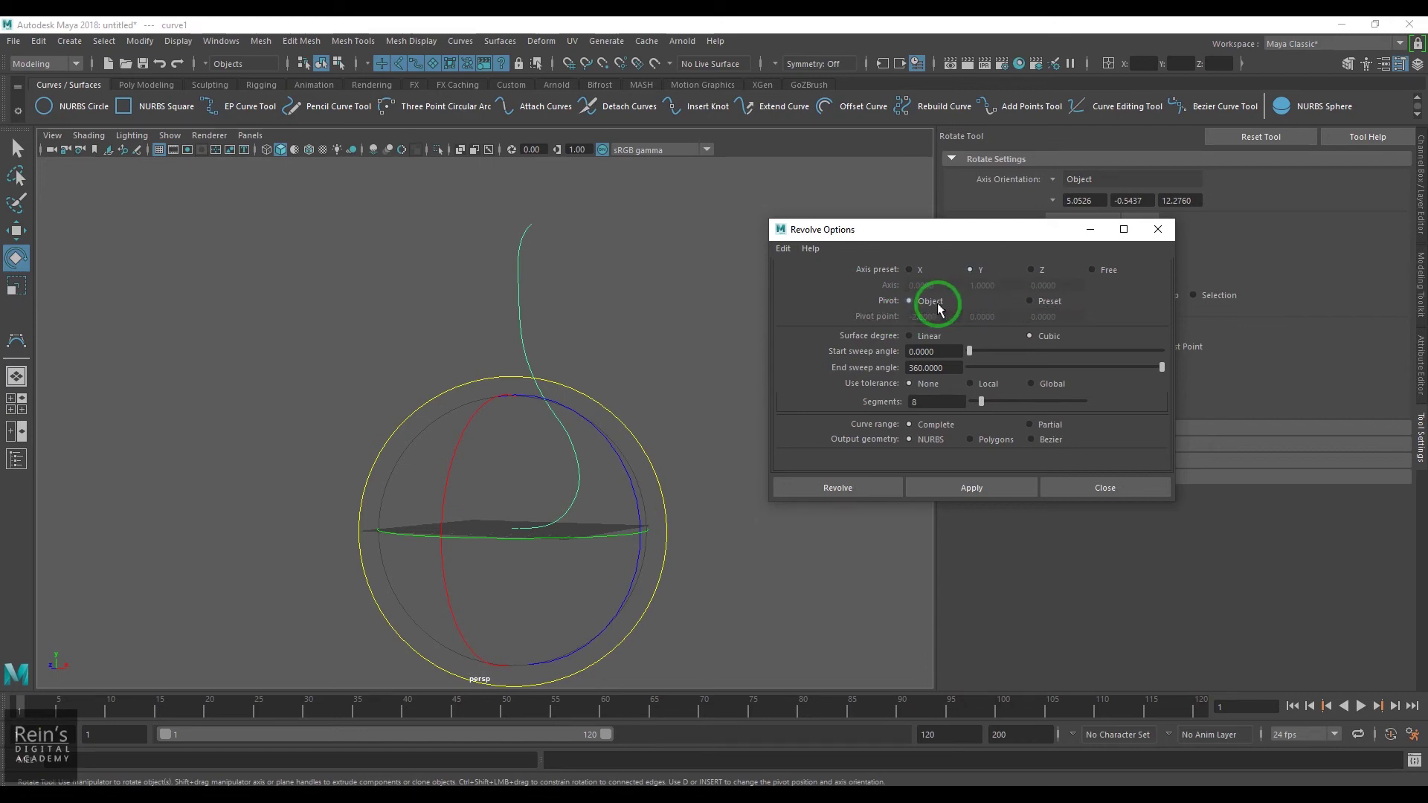
click(909, 300)
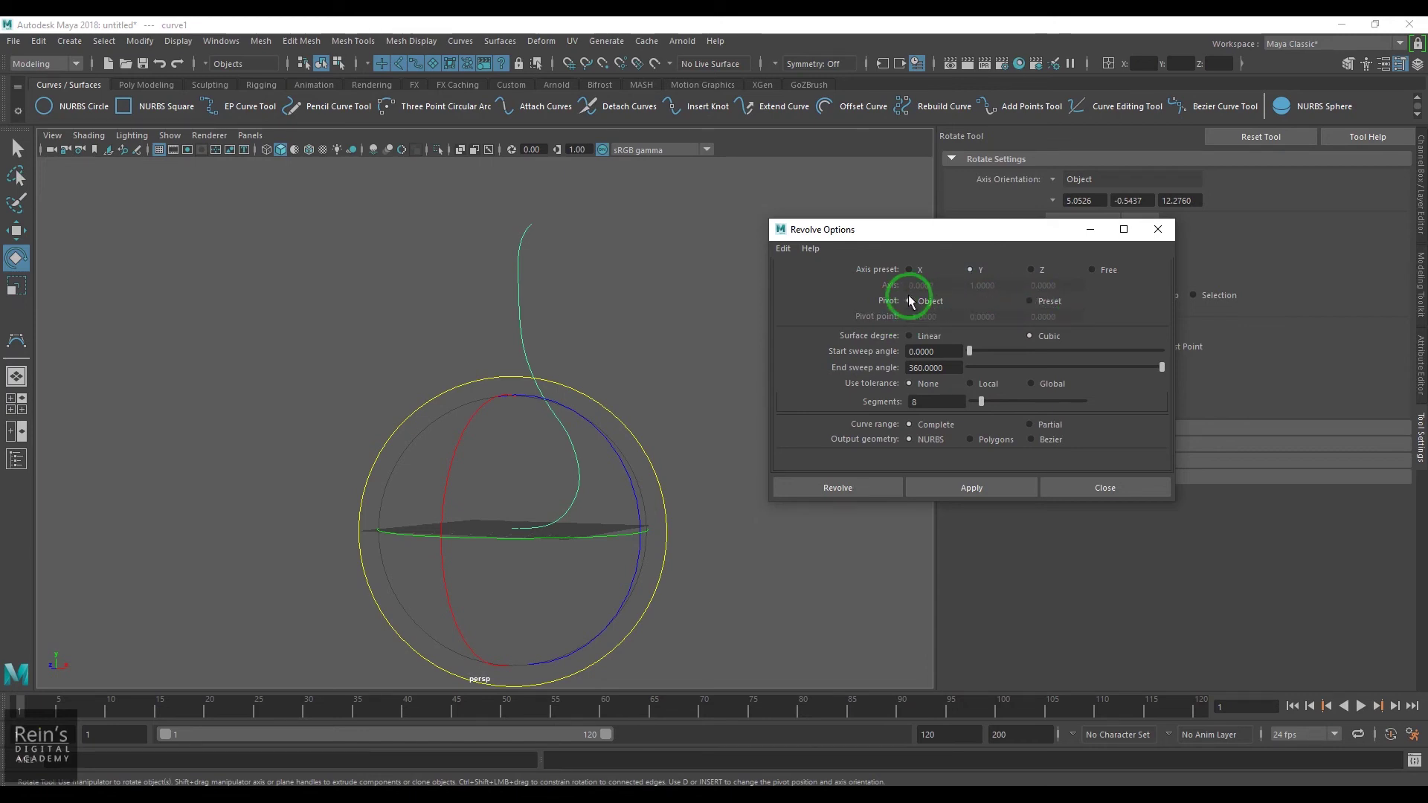
- Set the surface degree to Linear with NURBS output and revolve the profile curve
click(917, 341)
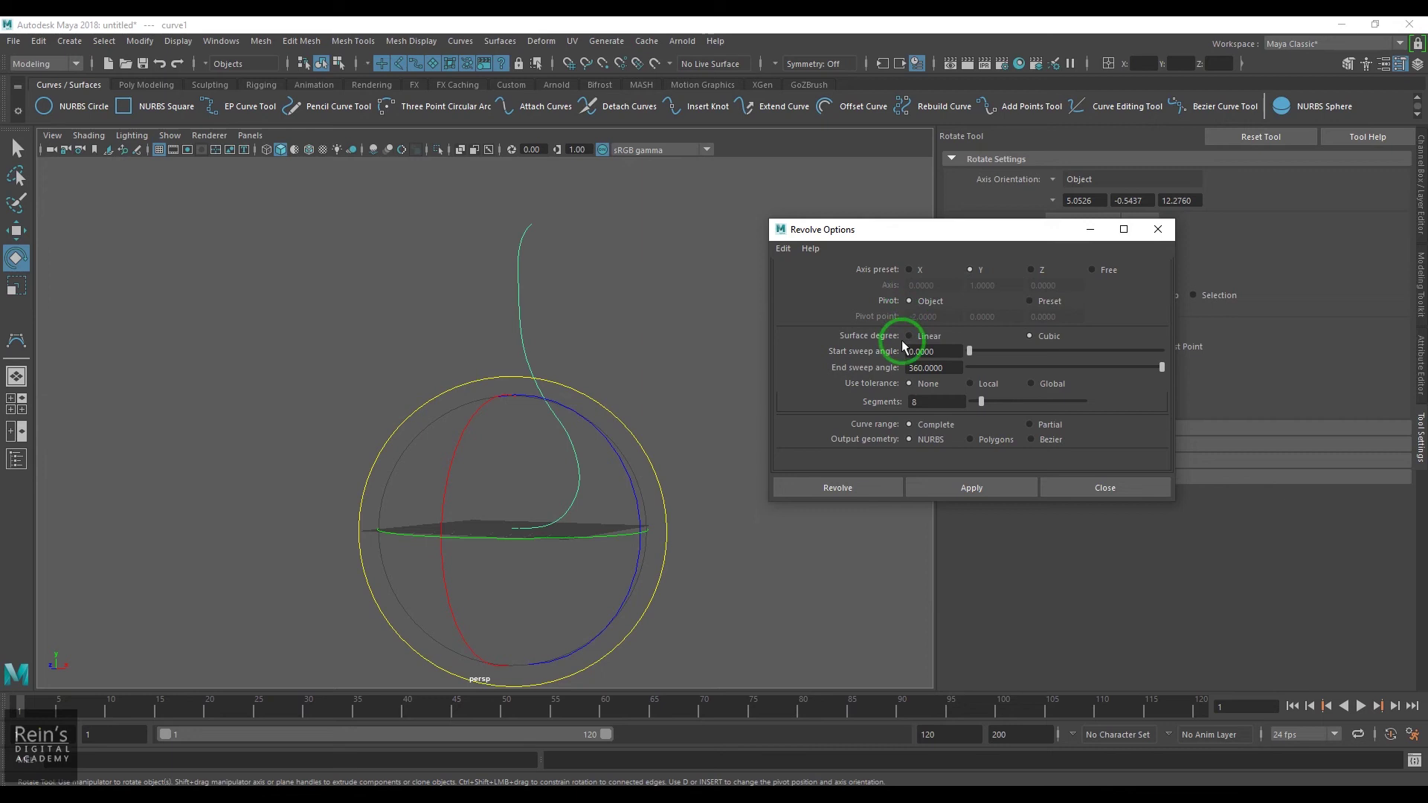
click(1049, 343)
click(921, 336)
click(932, 439)
click(934, 482)
- Examine the flat segments and hard edges around the body of the linear vase surface
click(797, 515)
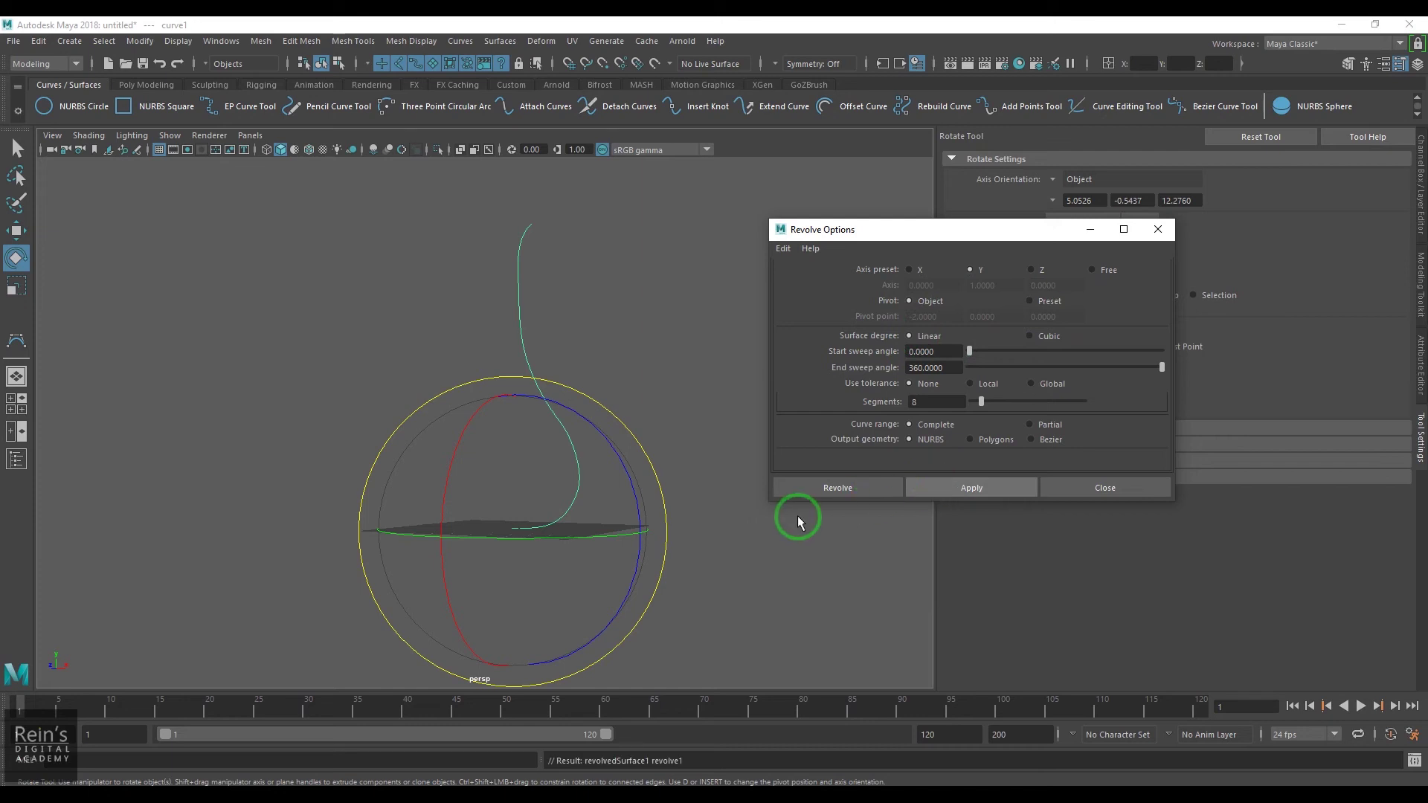
click(753, 508)
scroll(589, 503, up, 4)
alt+drag(590, 535, 616, 611)
scroll(584, 571, up, 5)
click(583, 570)
click(726, 612)
alt+drag(727, 612, 647, 526)
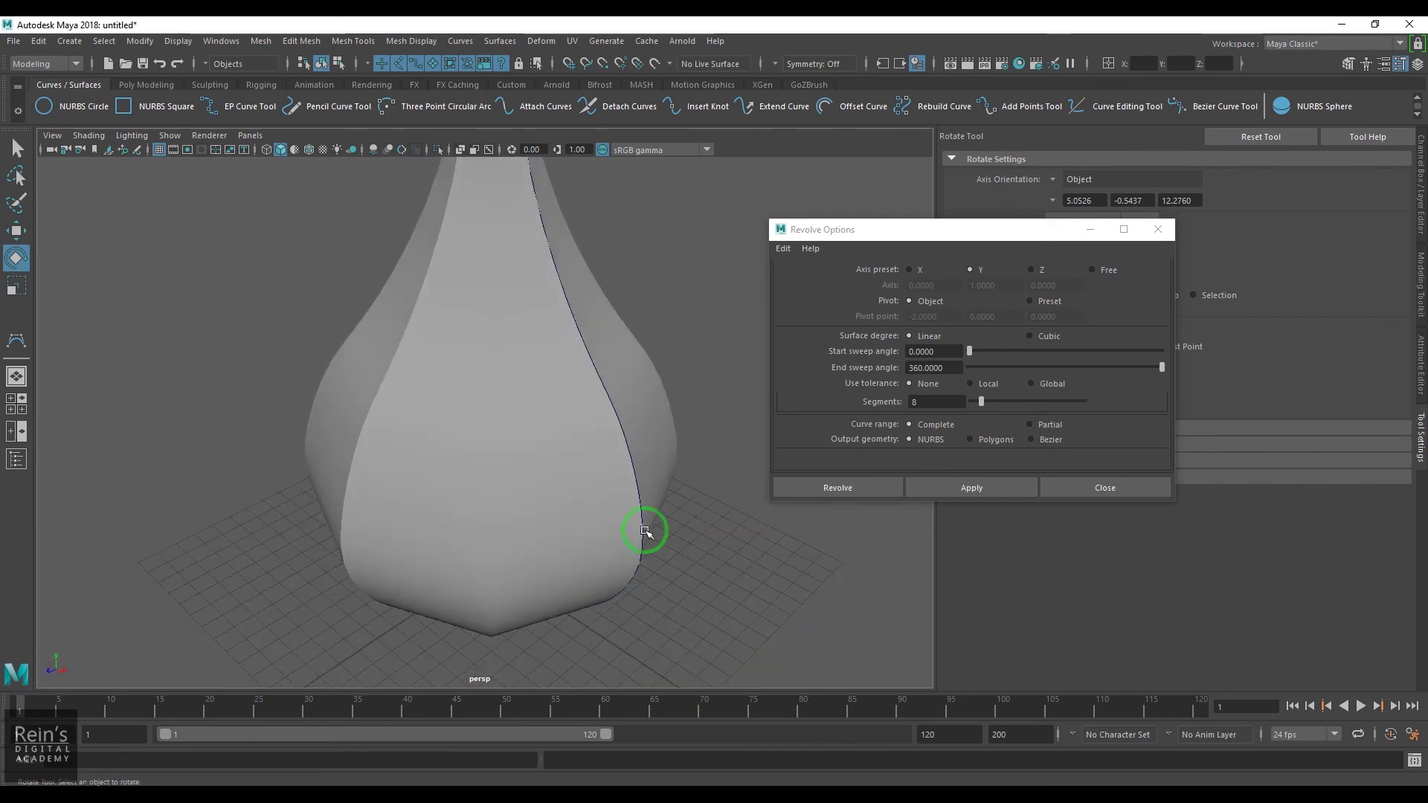
alt+right_drag(647, 526, 648, 583)
mouse_move(648, 583)
alt+mouse_down()
mouse_move(577, 545)
mouse_move(698, 551)
mouse_move(652, 565)
alt+mouse_up()
click(538, 568)
alt+drag(654, 484, 614, 514)
drag(716, 488, 716, 492)
click(740, 520)
click(690, 519)
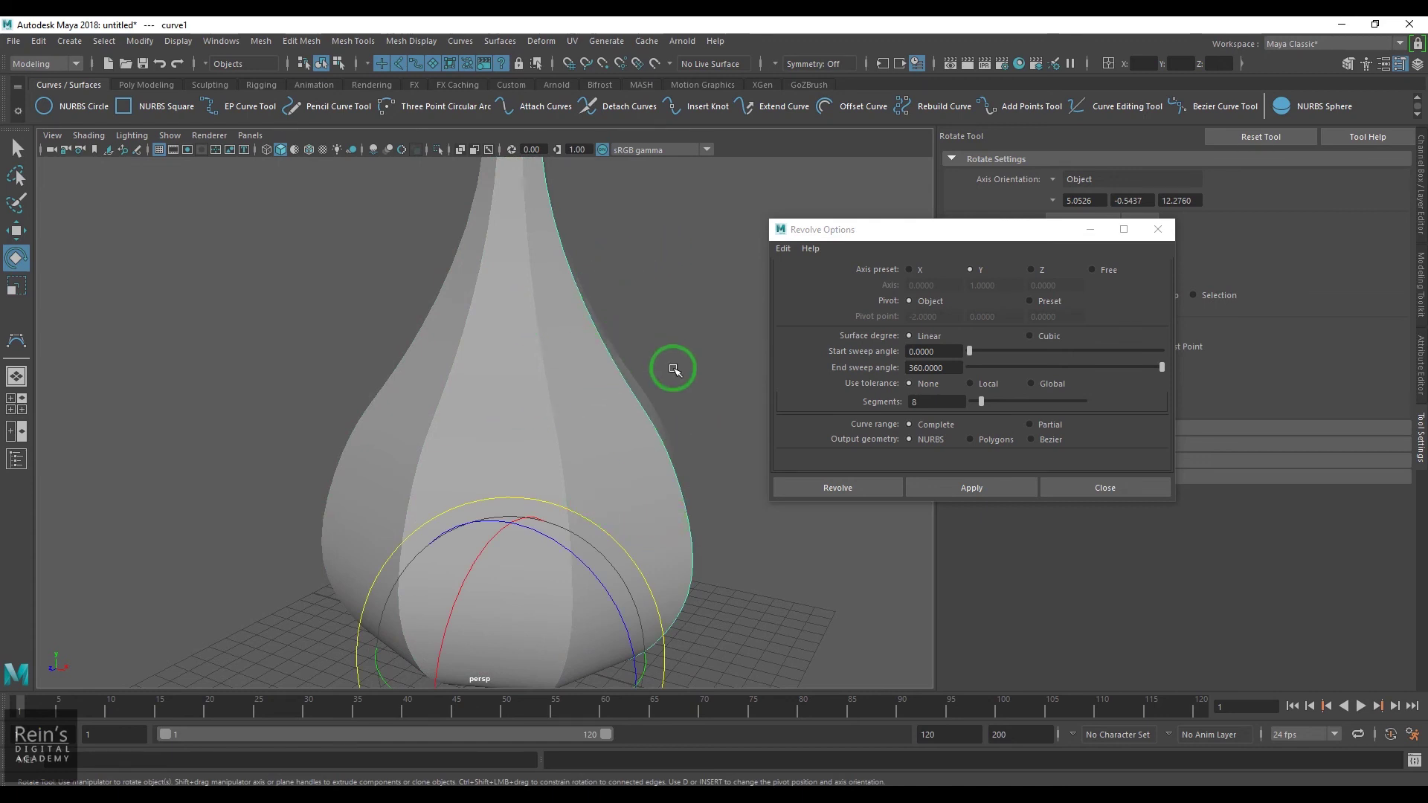
- Delete the linear revolved surface and reselect the profile curve
scroll(662, 376, down, 5)
click(526, 350)
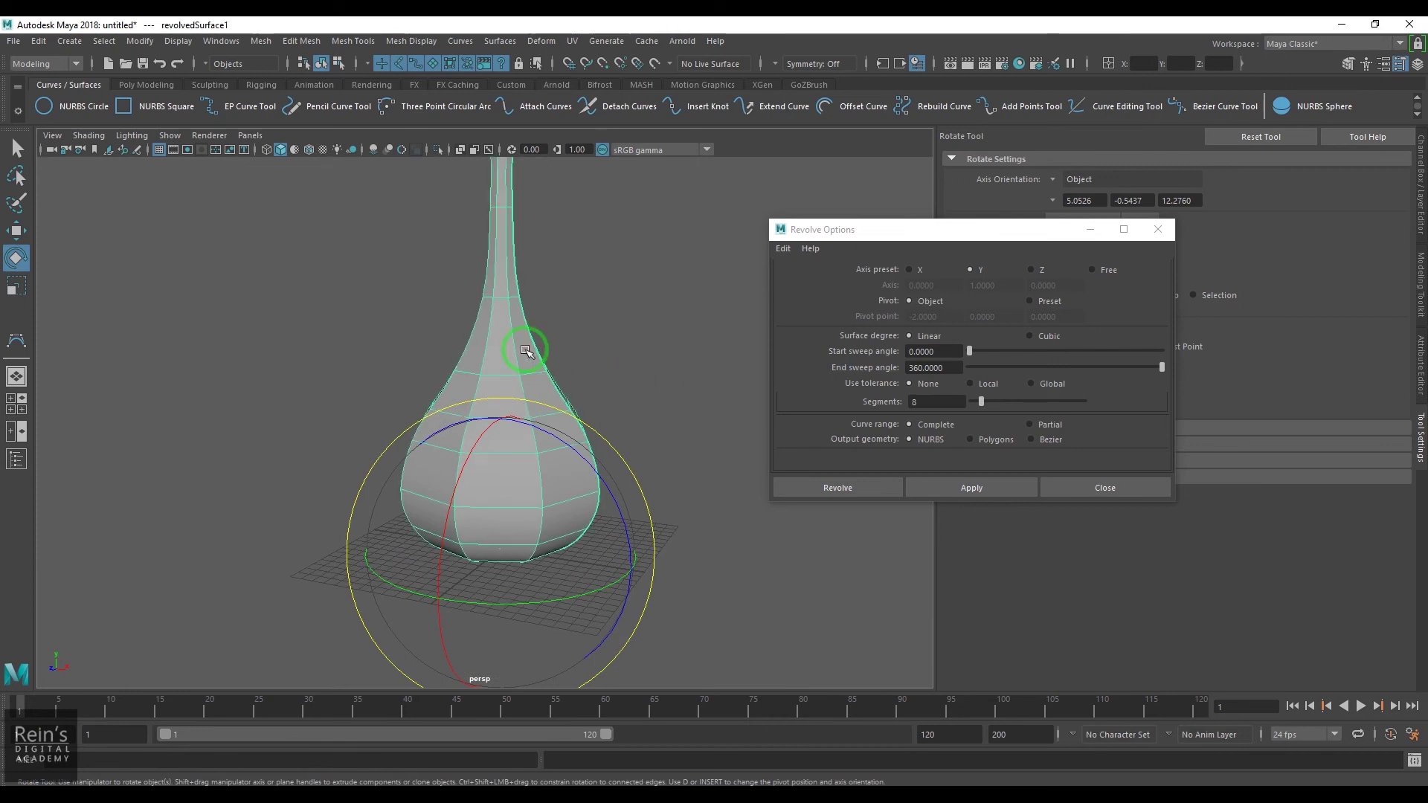
key(Delete)
click(583, 402)
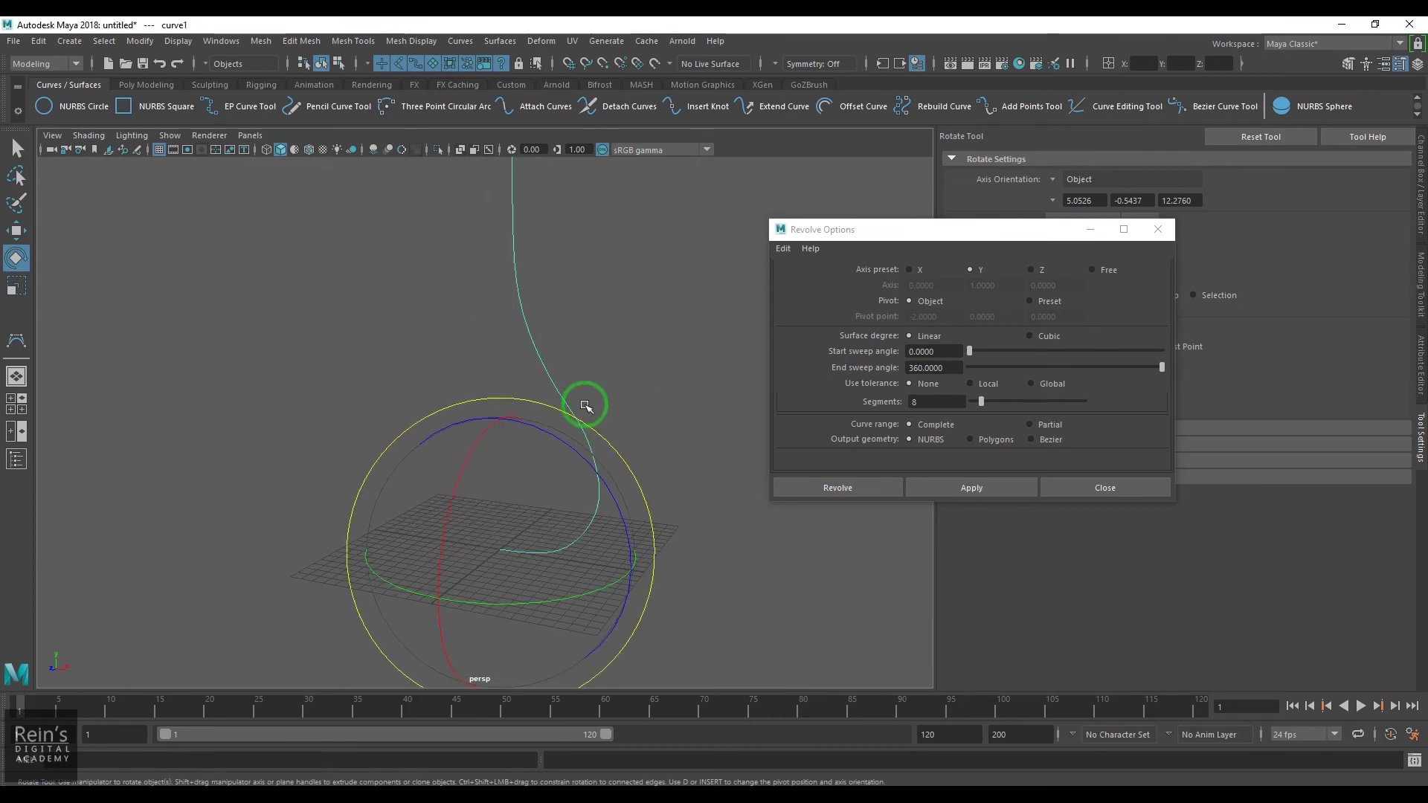
- Revolve the profile curve with the Cubic surface degree and close the Revolve options
click(1039, 332)
click(972, 485)
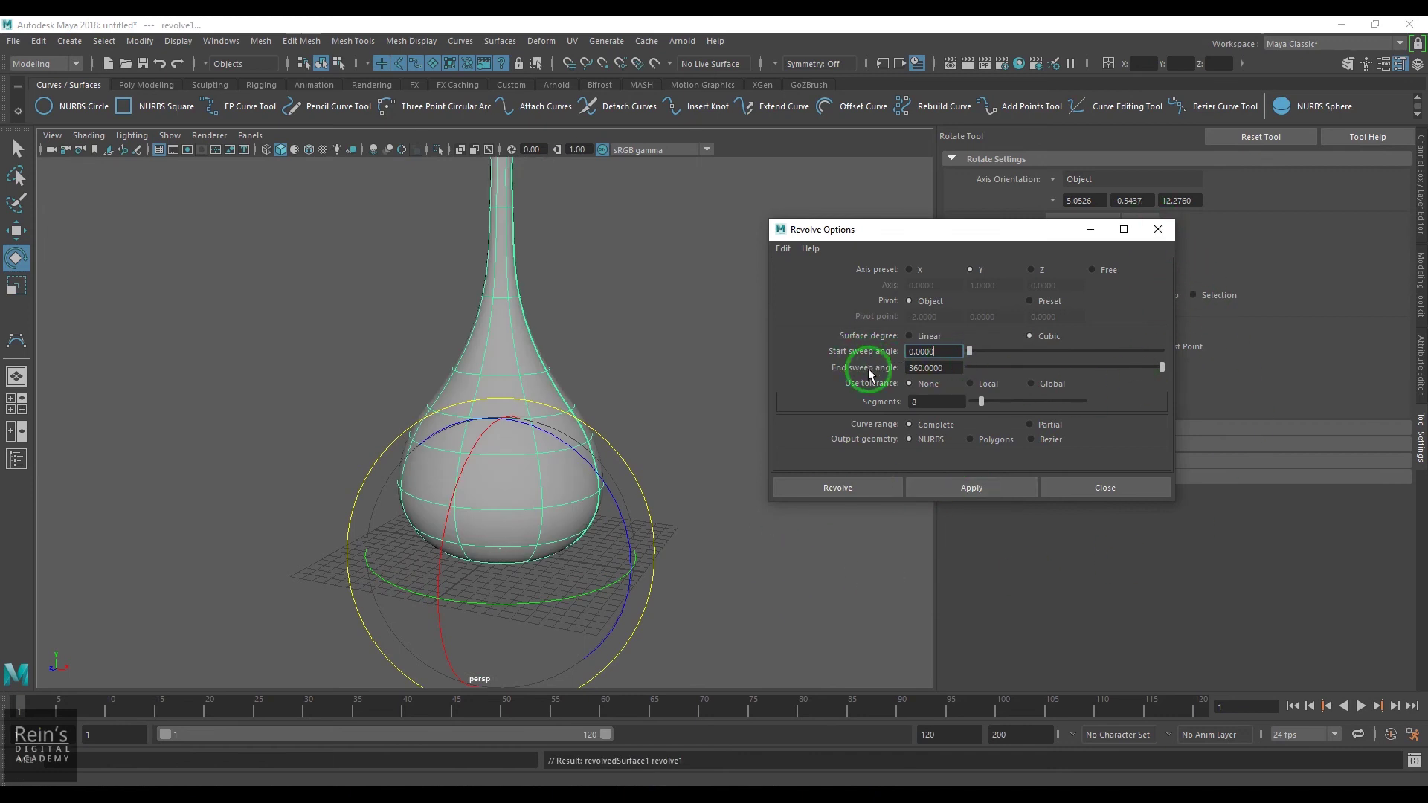
click(1158, 229)
- Show the surface's channel attributes, set the revolve's End Sweep to 180 and clear the selection
click(1421, 199)
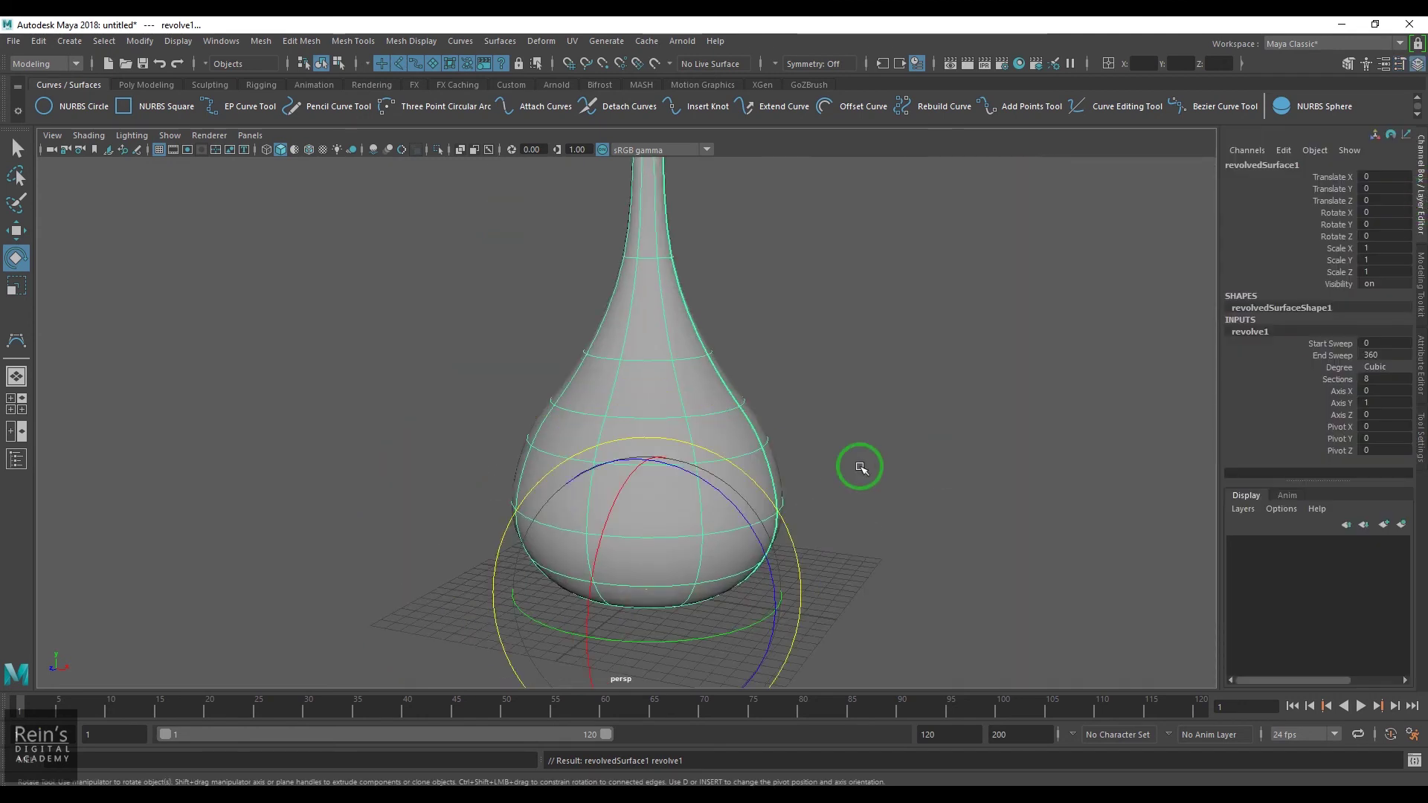
alt+right_drag(943, 463, 829, 472)
alt+drag(828, 471, 831, 470)
alt+middle_drag(832, 470, 844, 522)
alt+drag(844, 522, 1195, 456)
double_click(1377, 344)
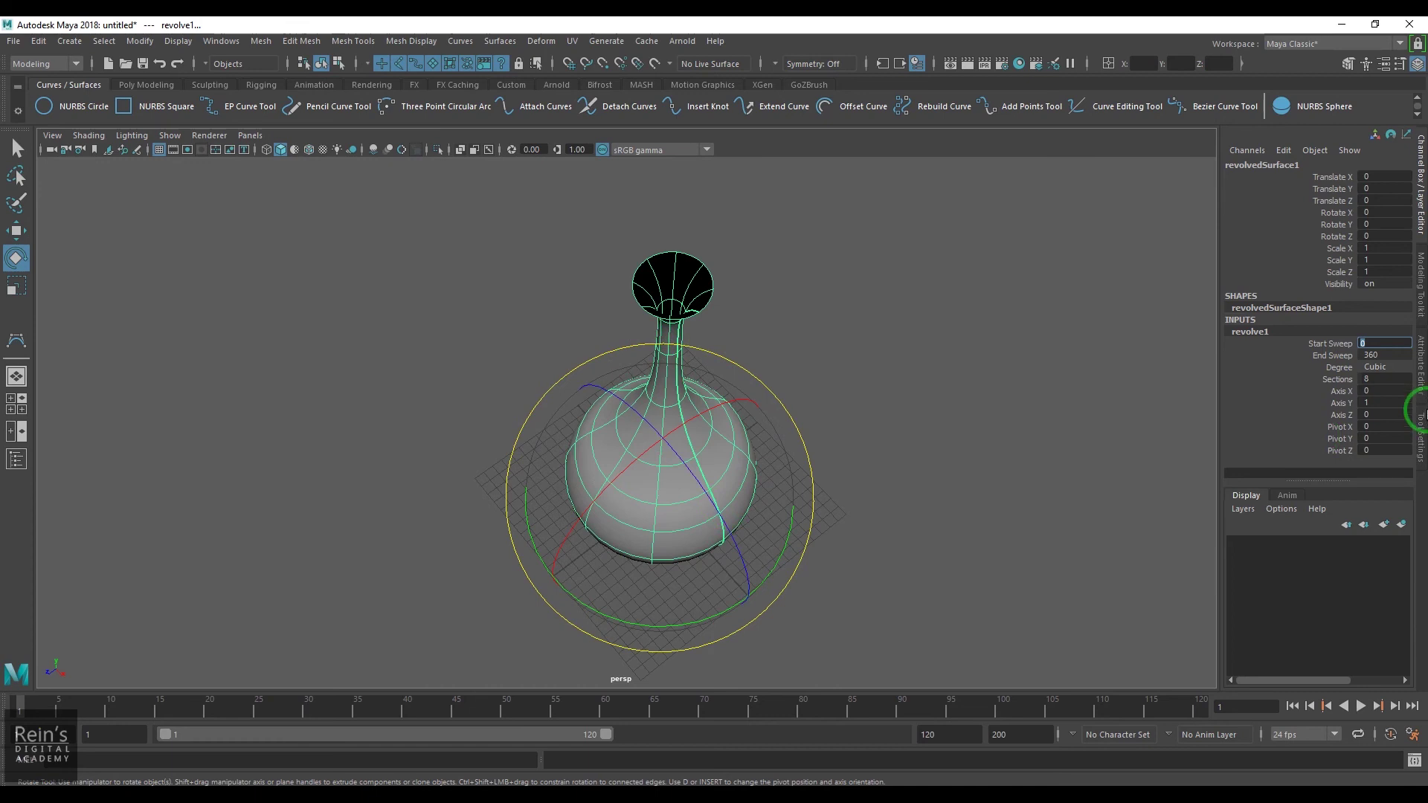
double_click(1383, 356)
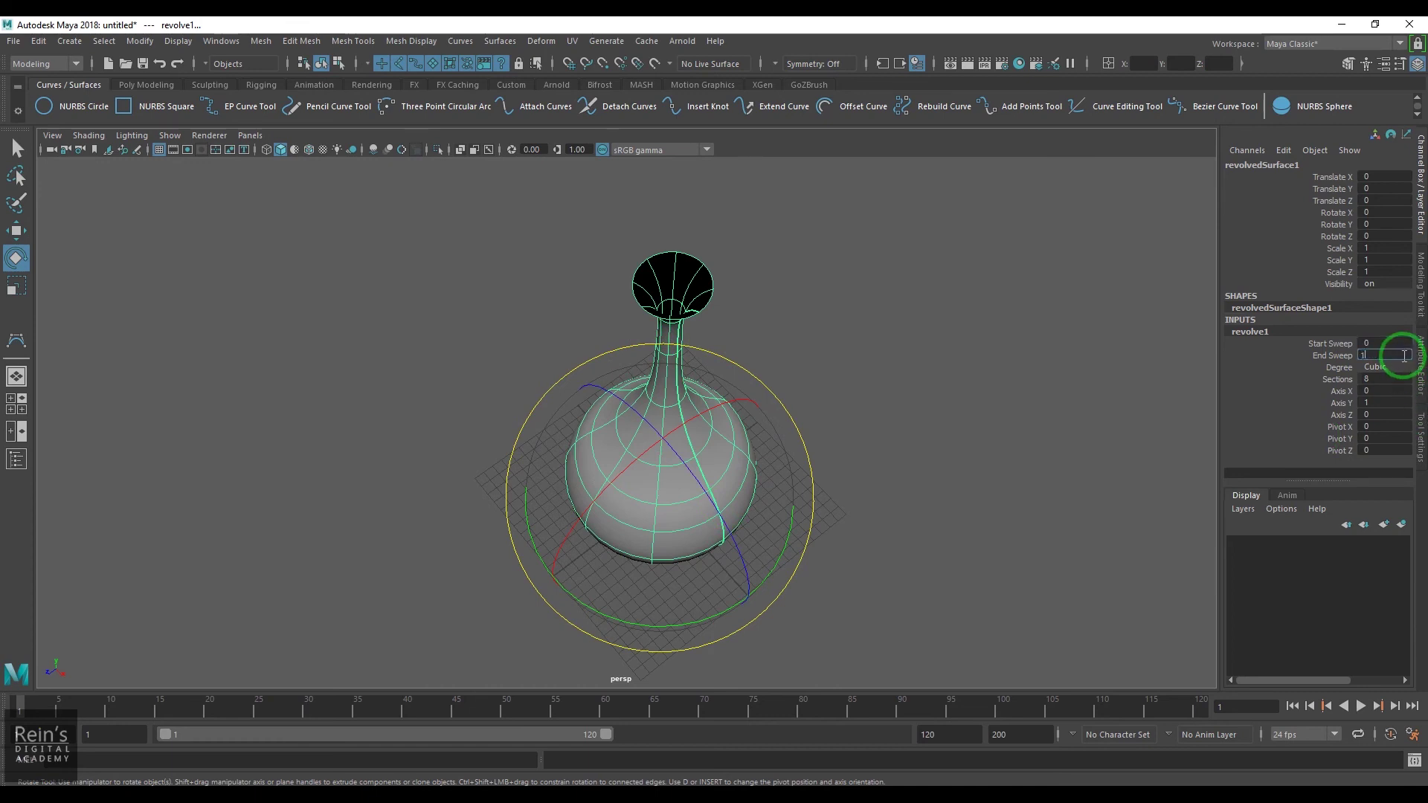
text(180)
key(Return)
click(825, 568)
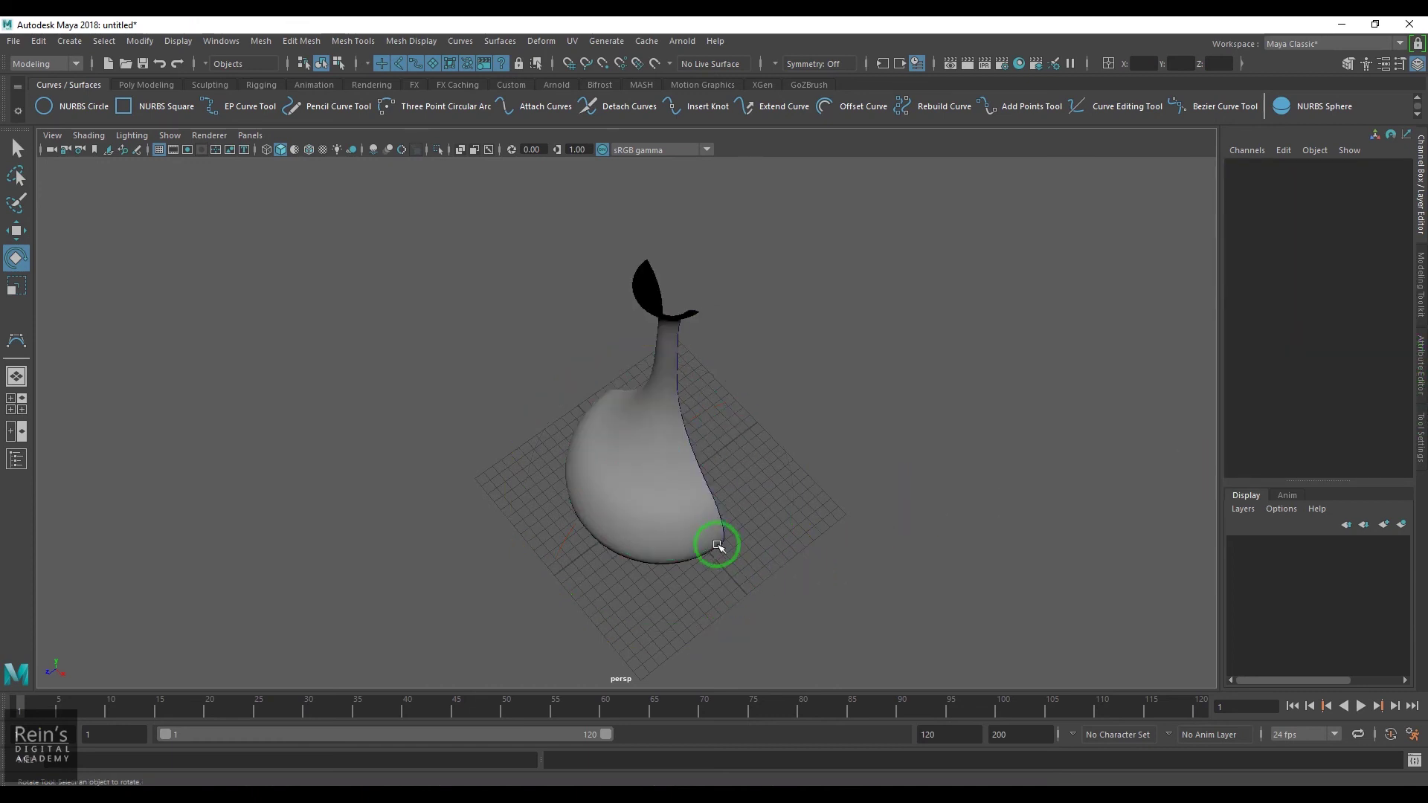
- Select the half-revolved surface, set its Start Sweep to 90 and inspect the quarter section
click(637, 502)
click(1238, 341)
click(1402, 346)
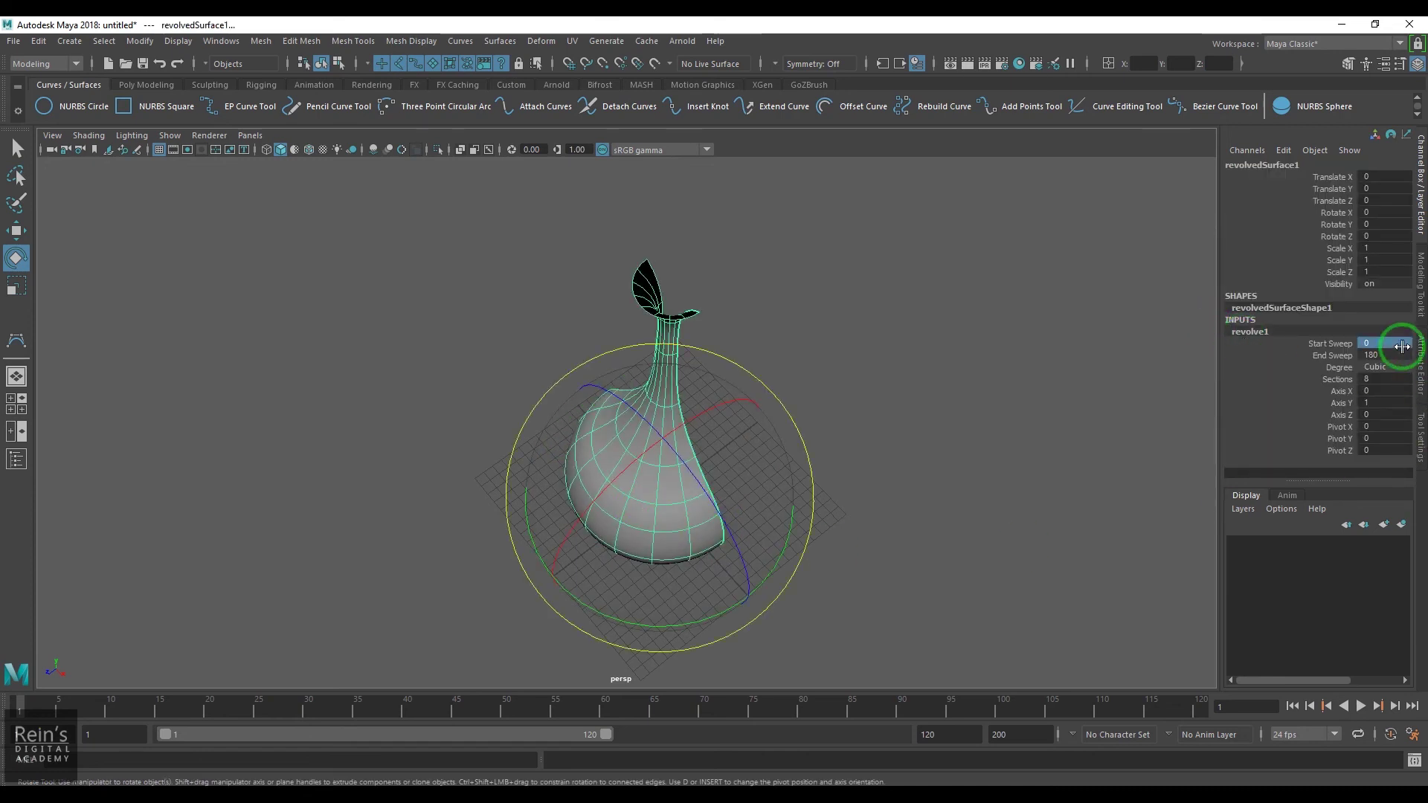
text(90)
key(Return)
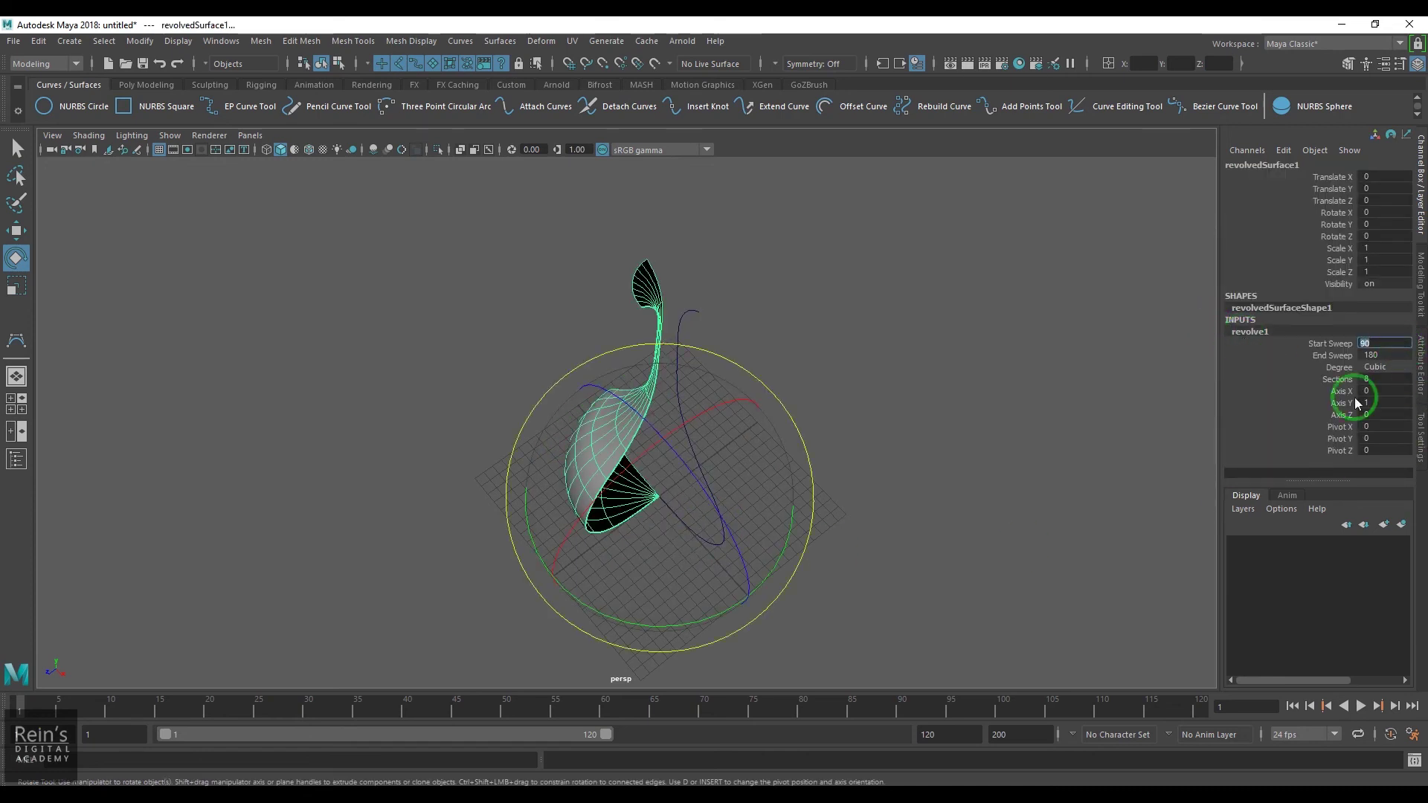
alt+drag(711, 535, 756, 520)
alt+drag(532, 559, 1029, 646)
- Restore the full vase by setting the revolve's Start Sweep to 0 and End Sweep to 360
click(1396, 354)
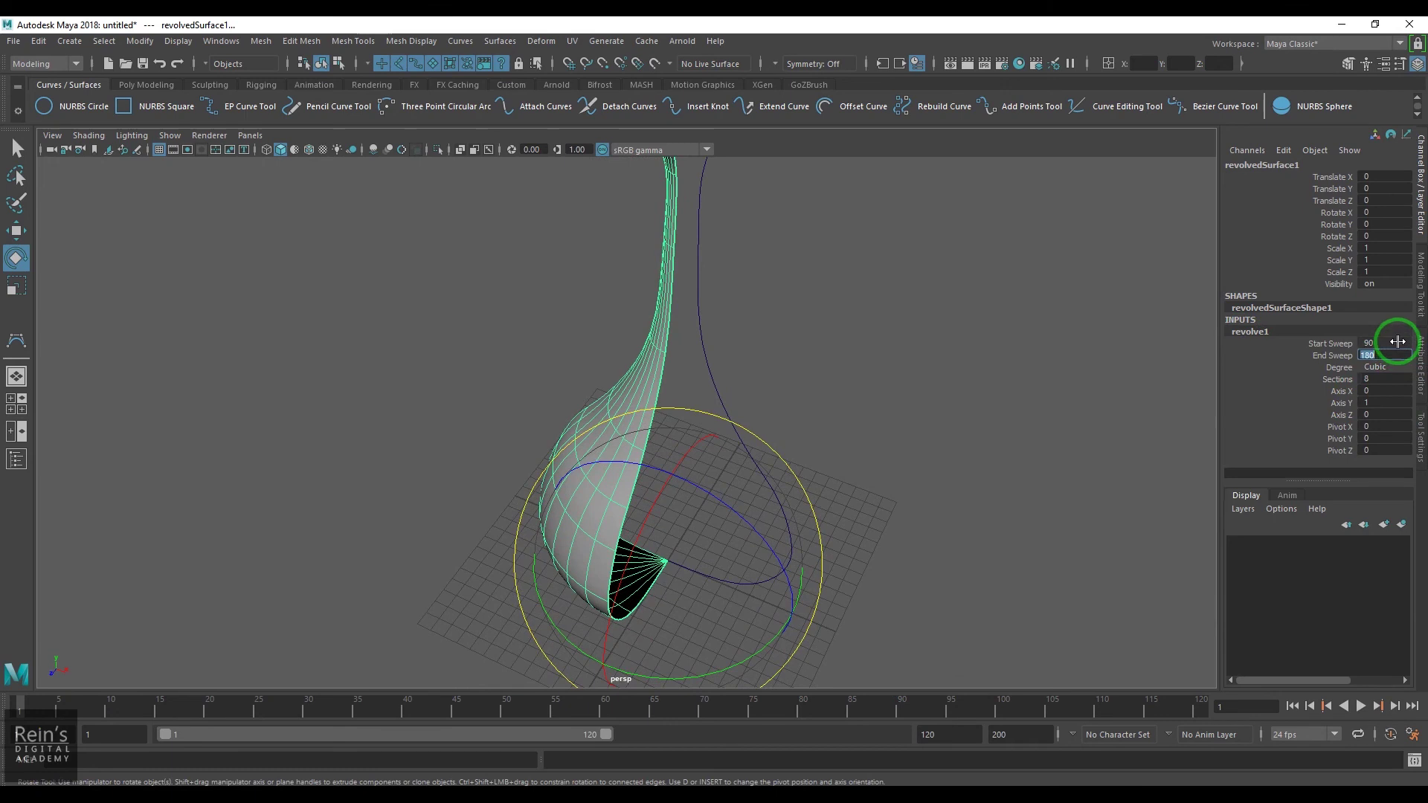
text(0)
key(Return)
click(1345, 354)
middle_drag(850, 520, 1041, 585)
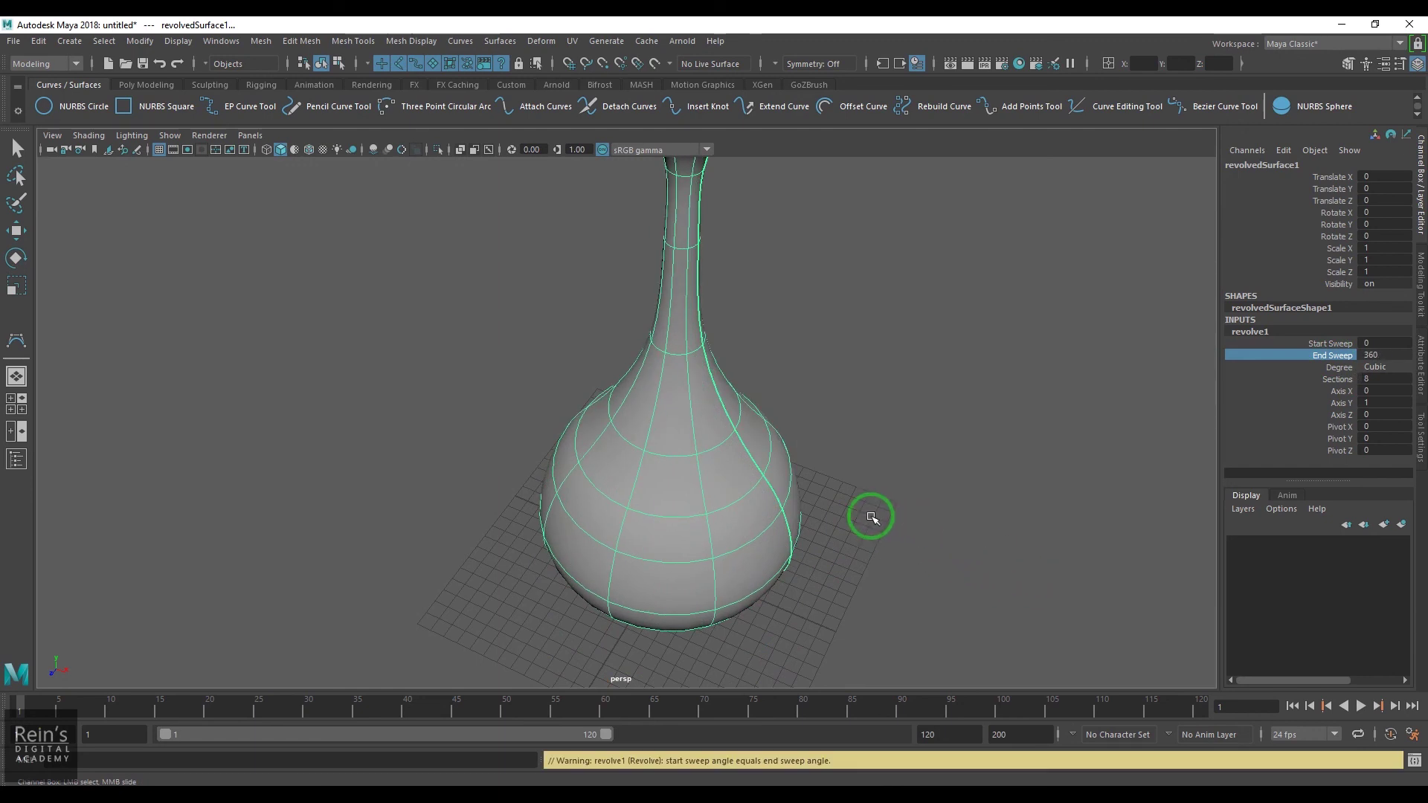
- Reselect the revolved vase surface and examine its isoparms from the neck down and around the body
key(f)
alt+drag(850, 514, 973, 499)
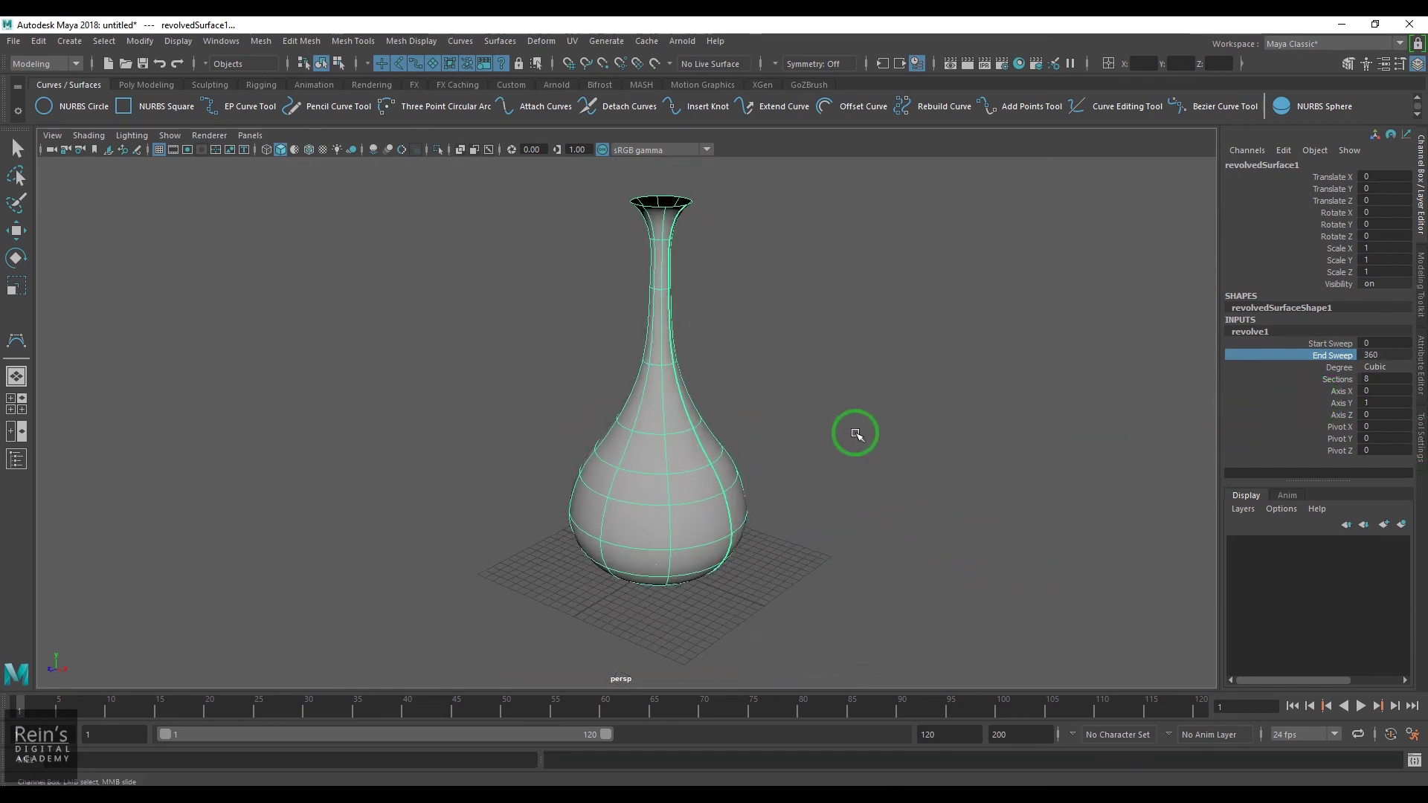
alt+drag(855, 430, 816, 471)
key(e)
click(829, 444)
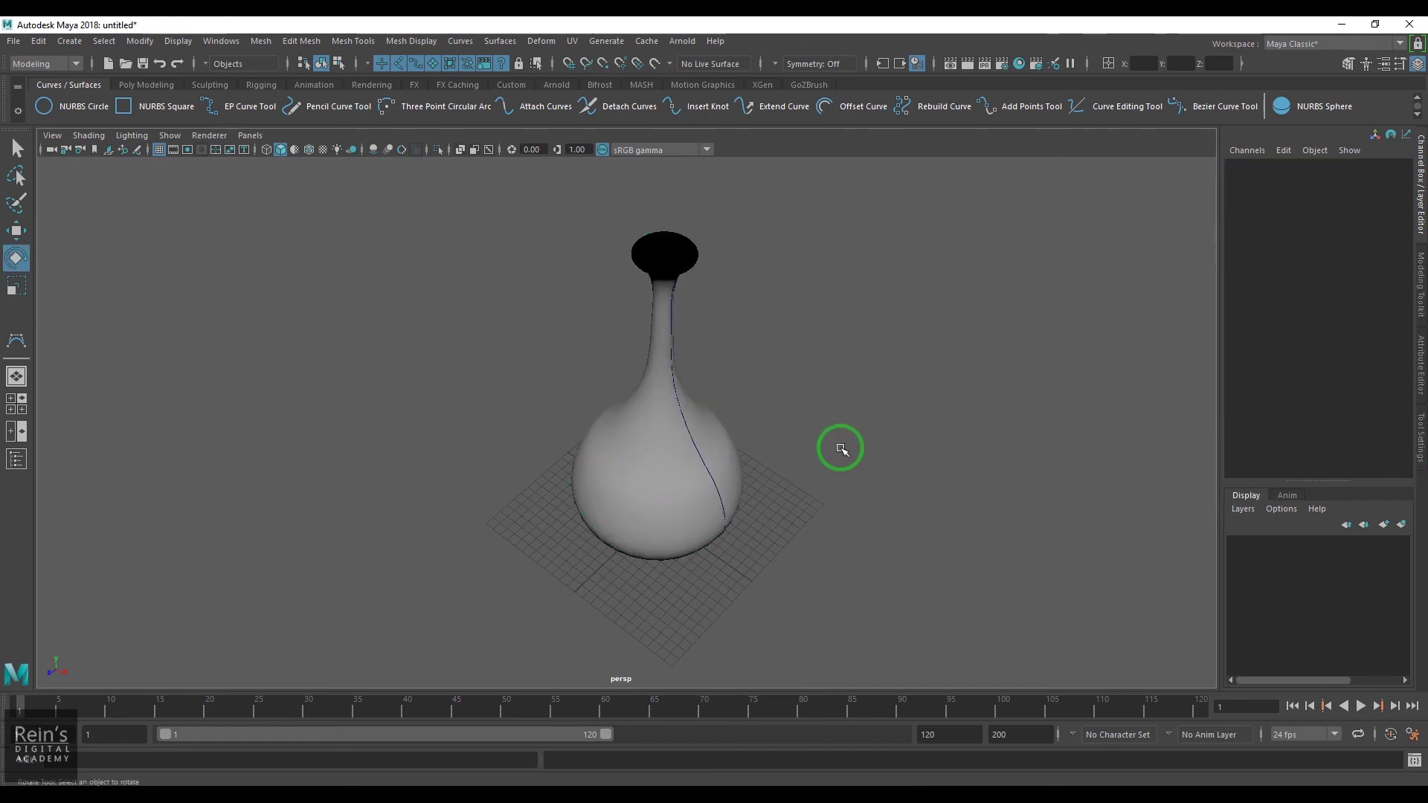
scroll(848, 483, up, 5)
click(780, 528)
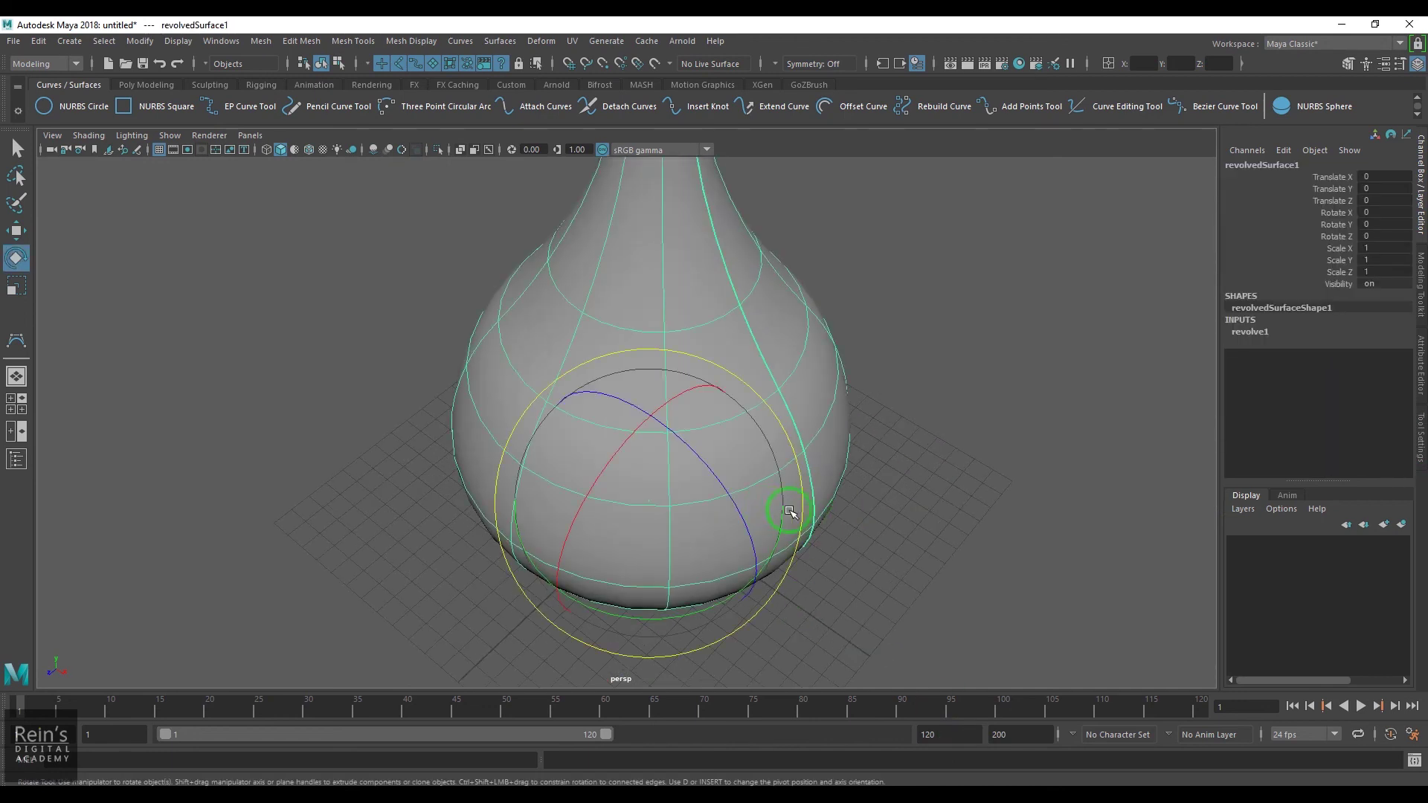
key(q)
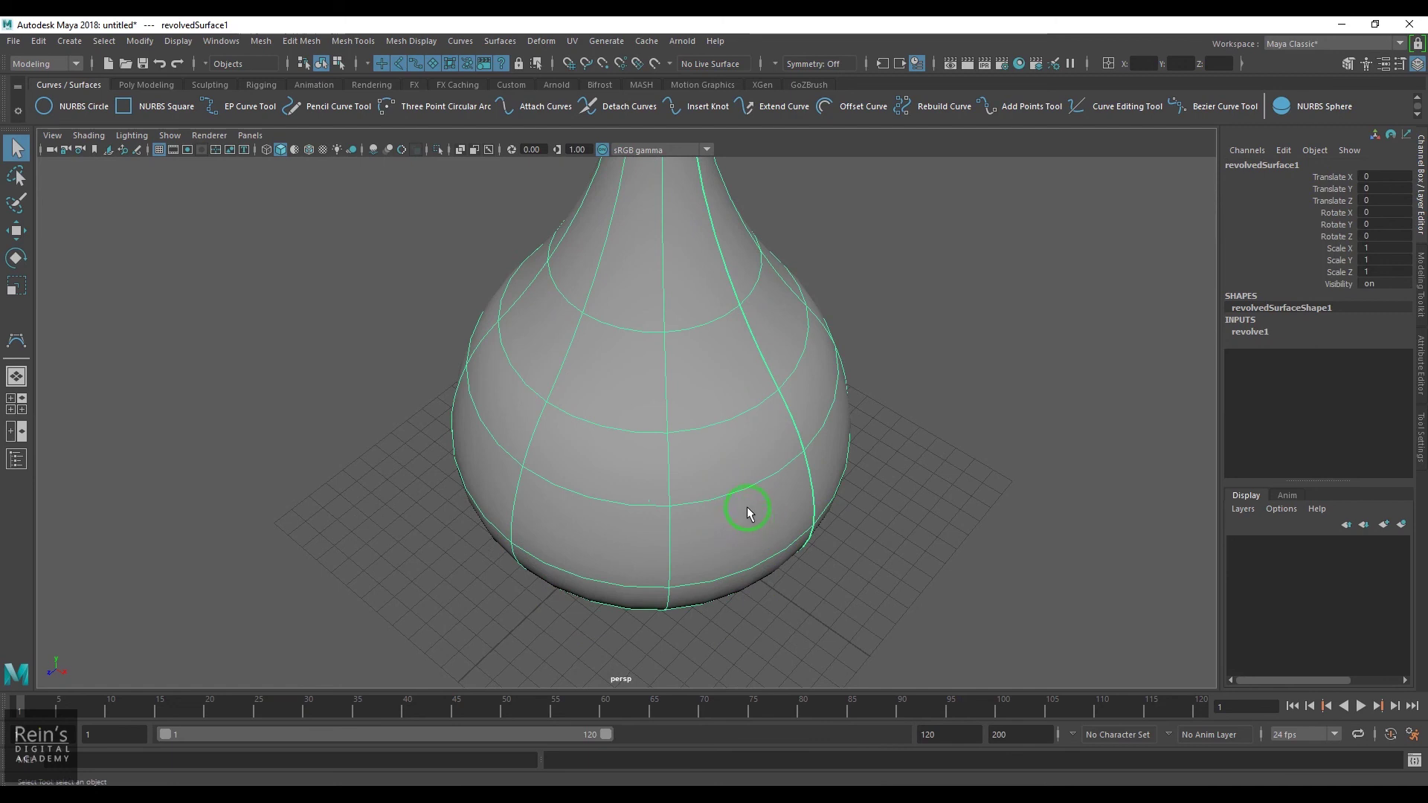
alt+drag(600, 531, 541, 502)
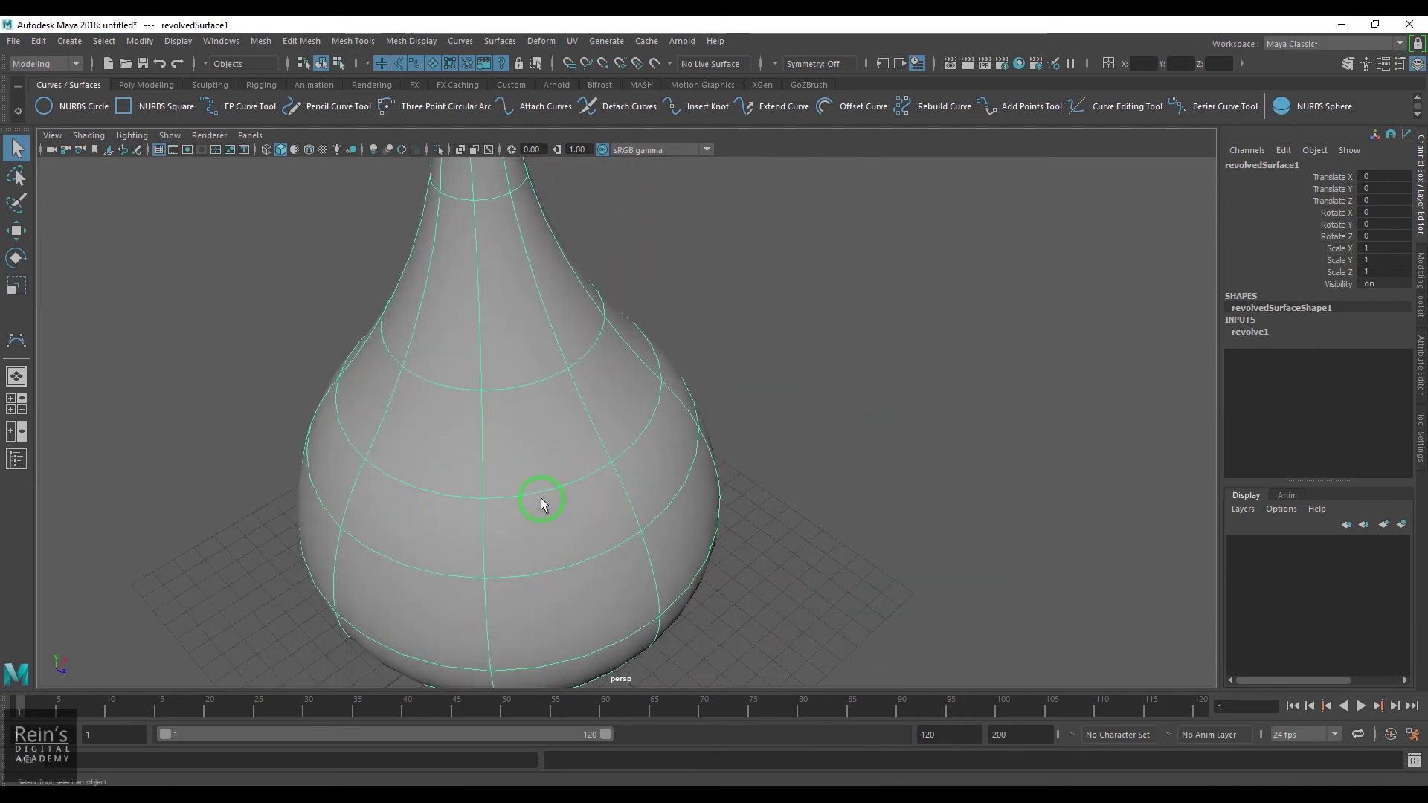
alt+drag(442, 484, 672, 504)
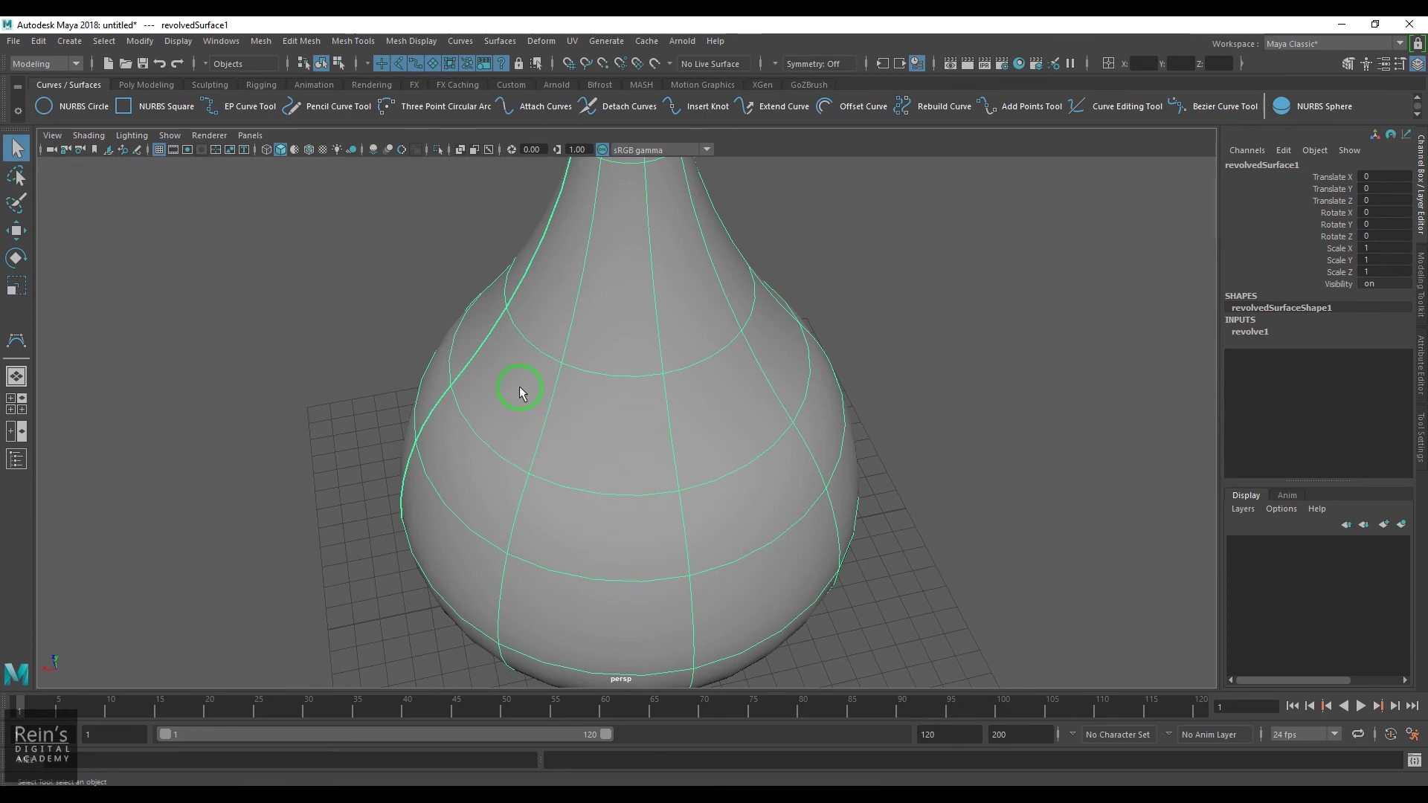
alt+drag(494, 506, 629, 492)
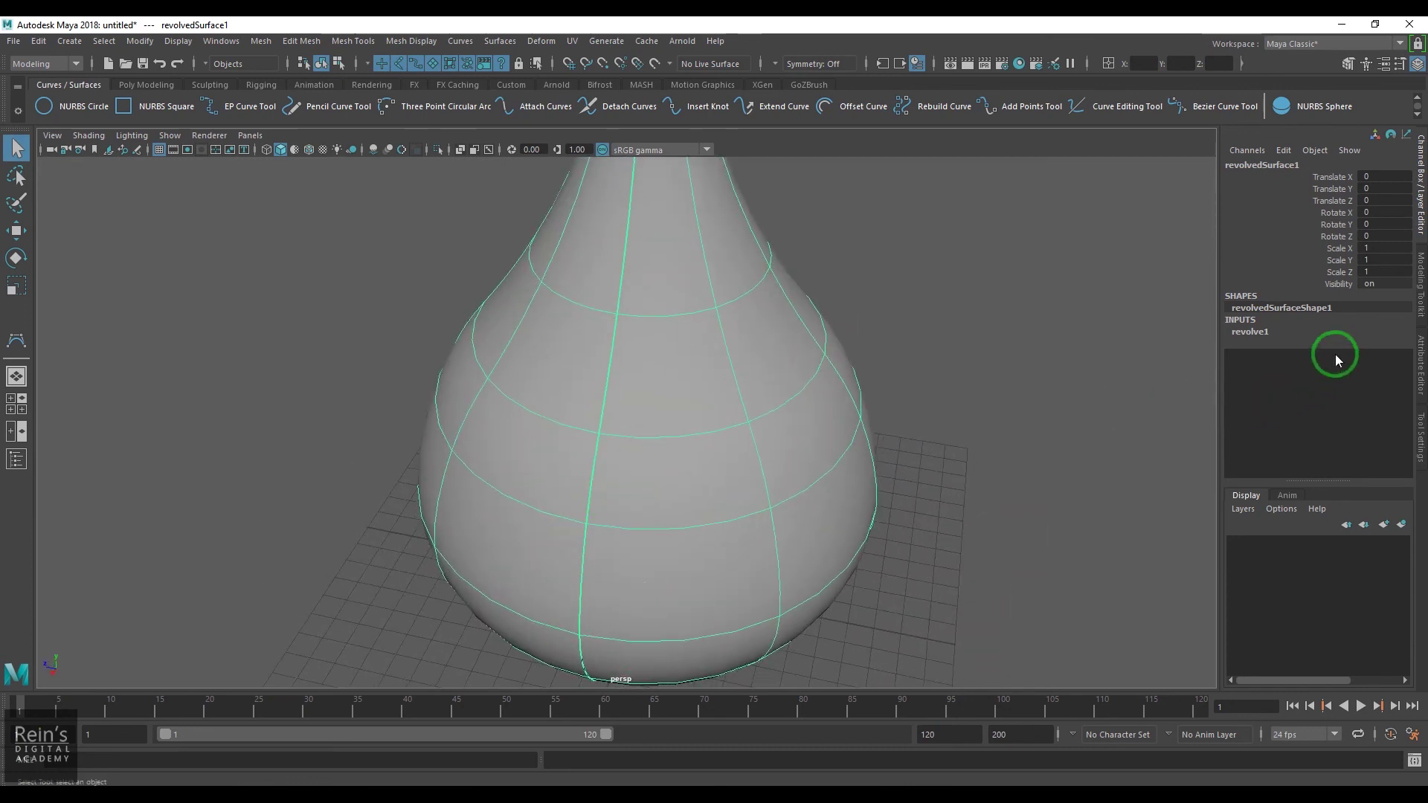
- Show the revolve's input attributes, reduce its Sections to 1 and inspect the coarser vase surface
click(1278, 331)
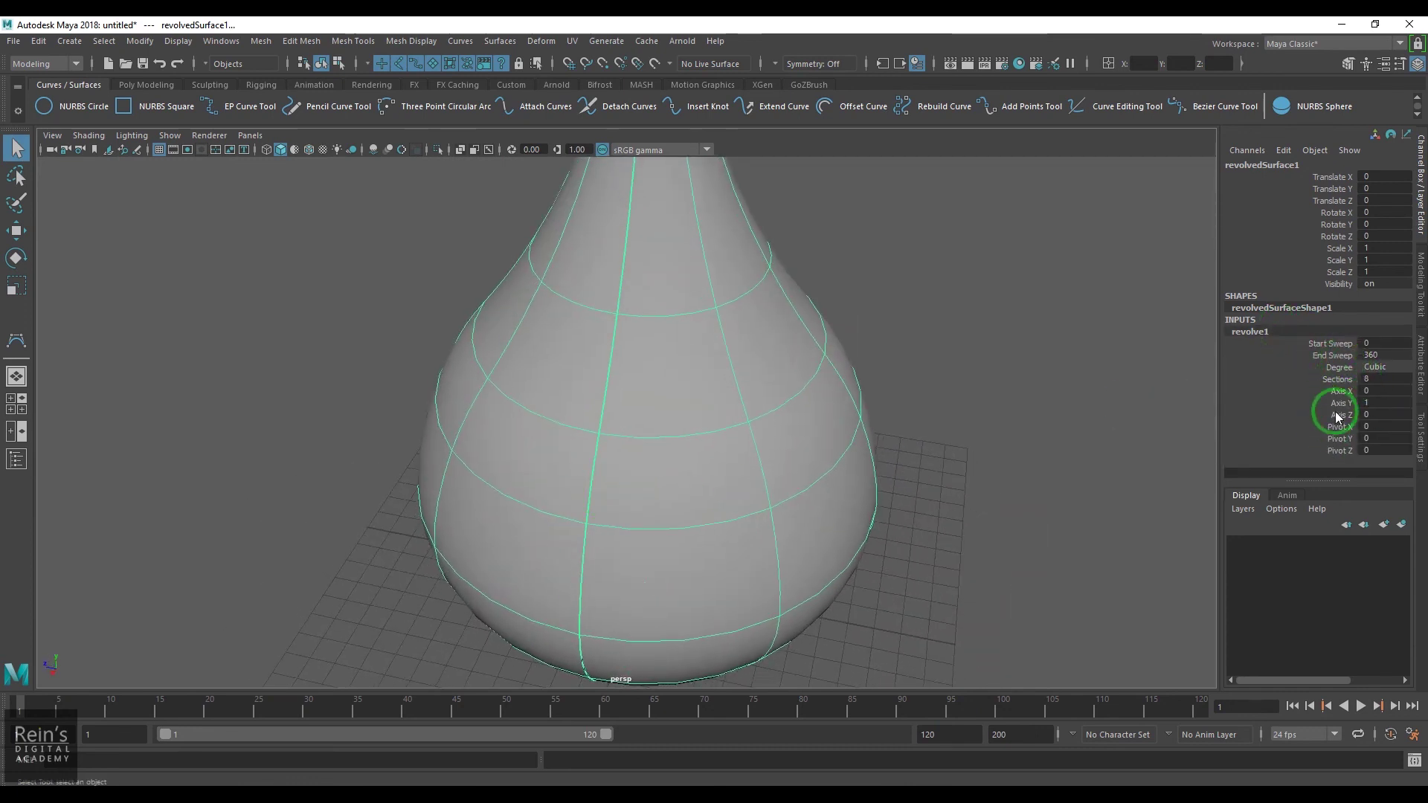
click(1337, 379)
middle_drag(885, 404, 751, 411)
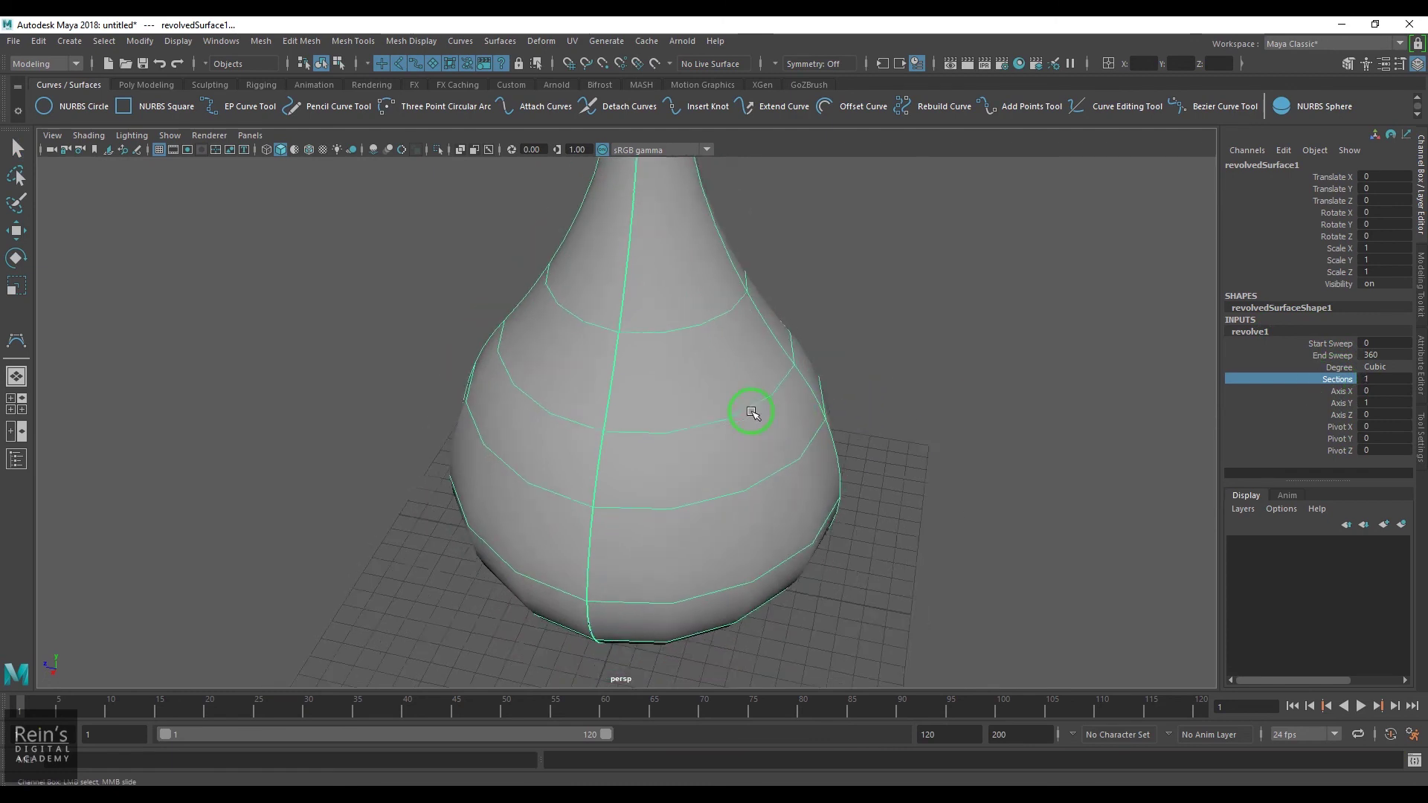
scroll(751, 412, down, 5)
middle_drag(707, 456, 573, 478)
- Set the revolve's Sections to 8 and inspect the smooth vase
double_click(1385, 380)
text(8)
key(Return)
alt+drag(816, 476, 810, 462)
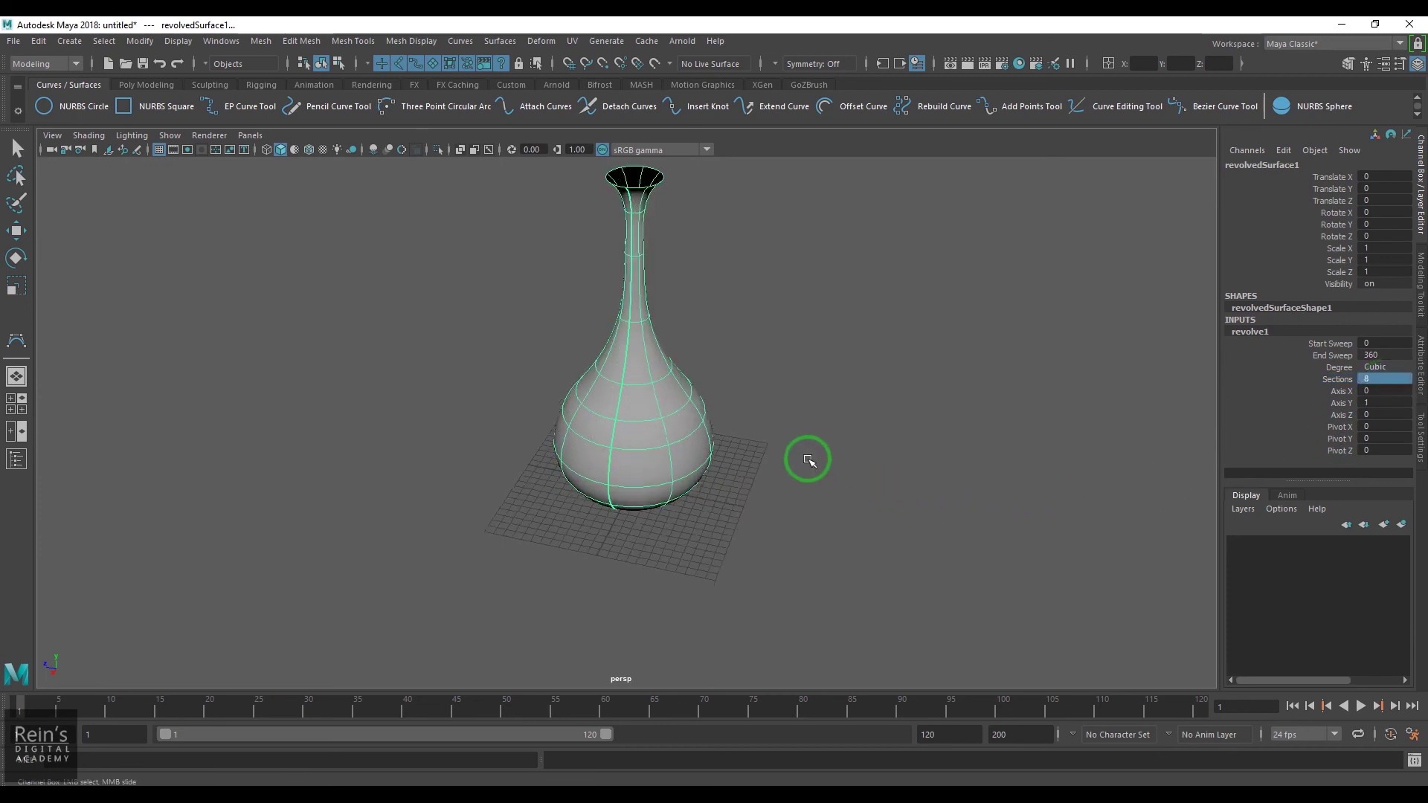
alt+middle_drag(809, 462, 793, 525)
alt+drag(793, 525, 741, 490)
alt+right_drag(742, 485, 789, 526)
key(q)
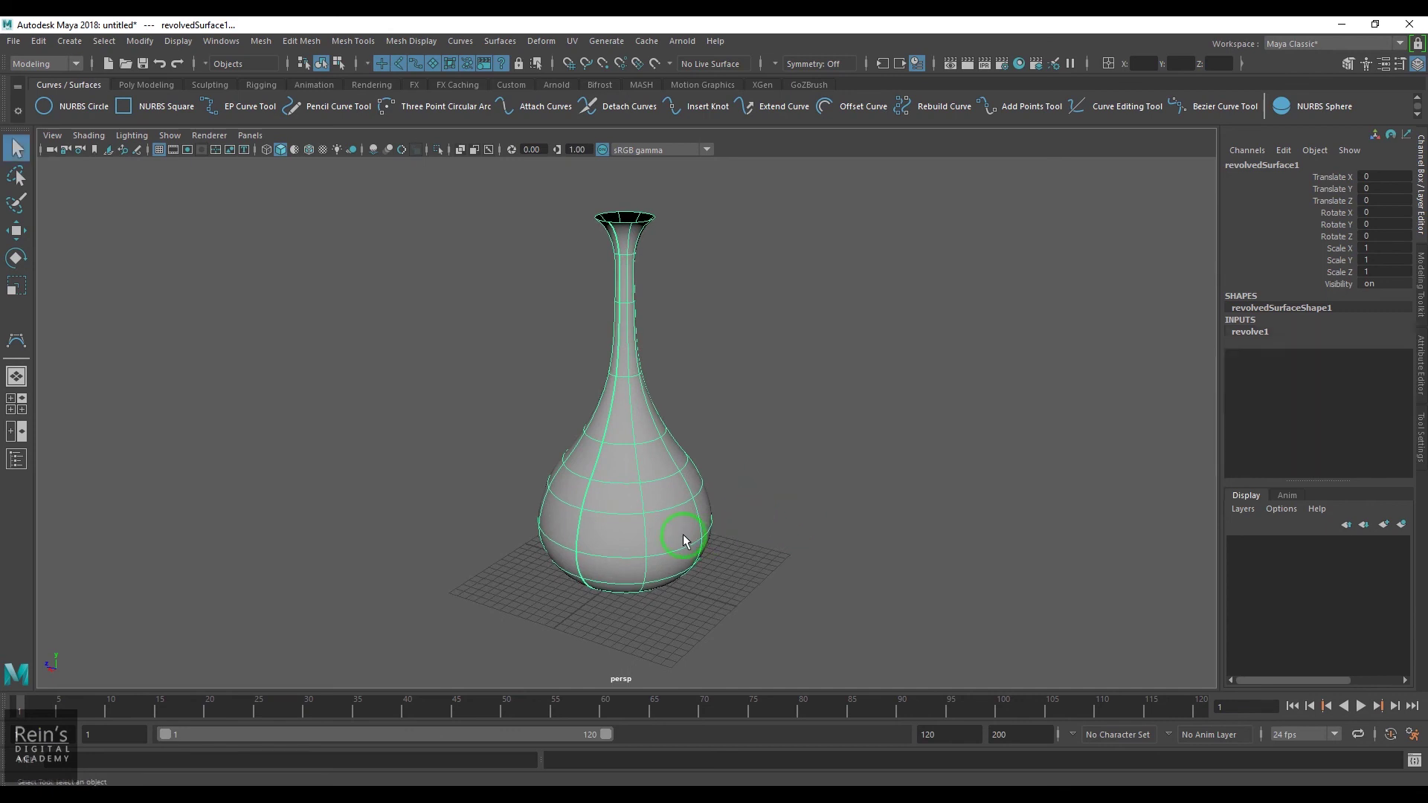
- Delete the vase surface, then revolve the profile curve again with Polygons as the output geometry
key(Delete)
drag(542, 461, 644, 506)
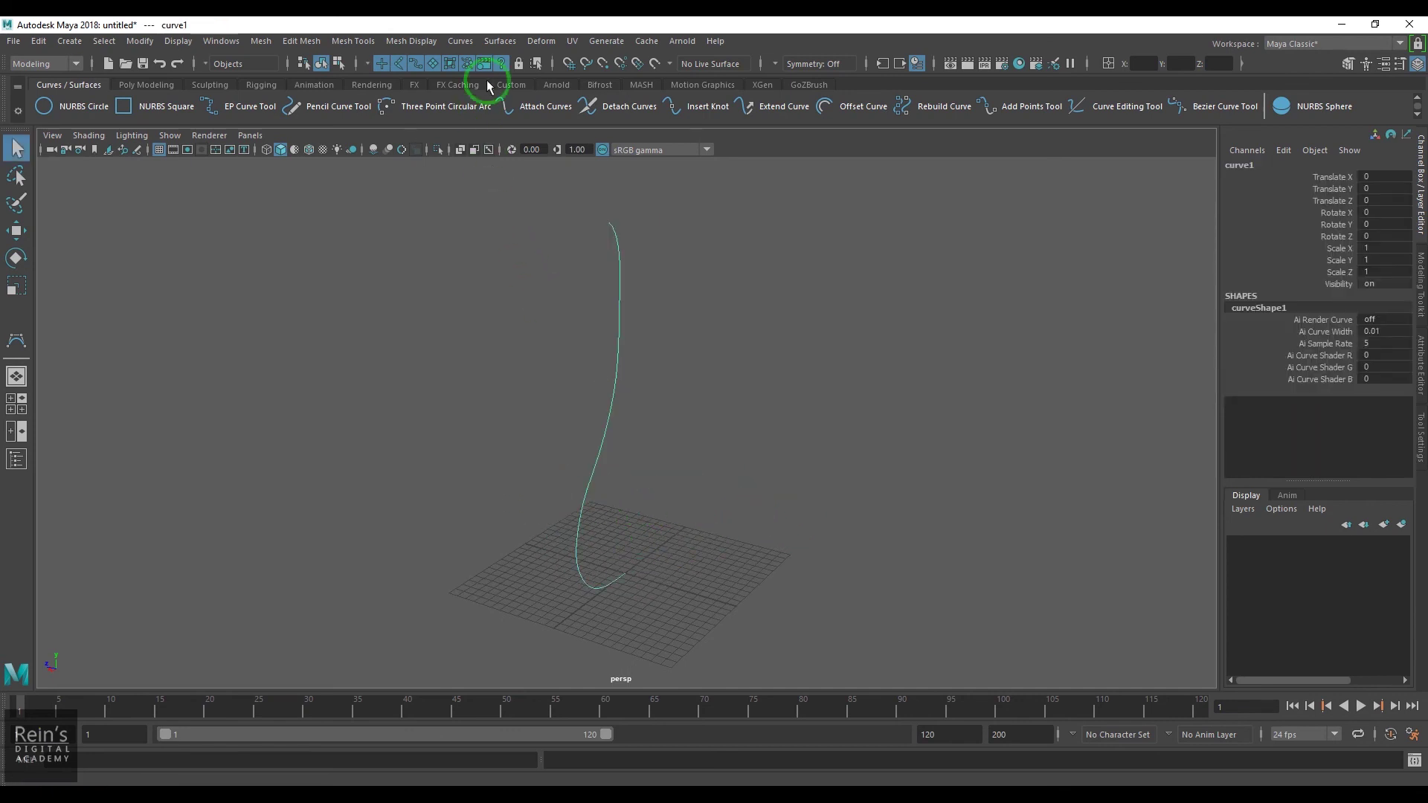
click(512, 43)
click(643, 109)
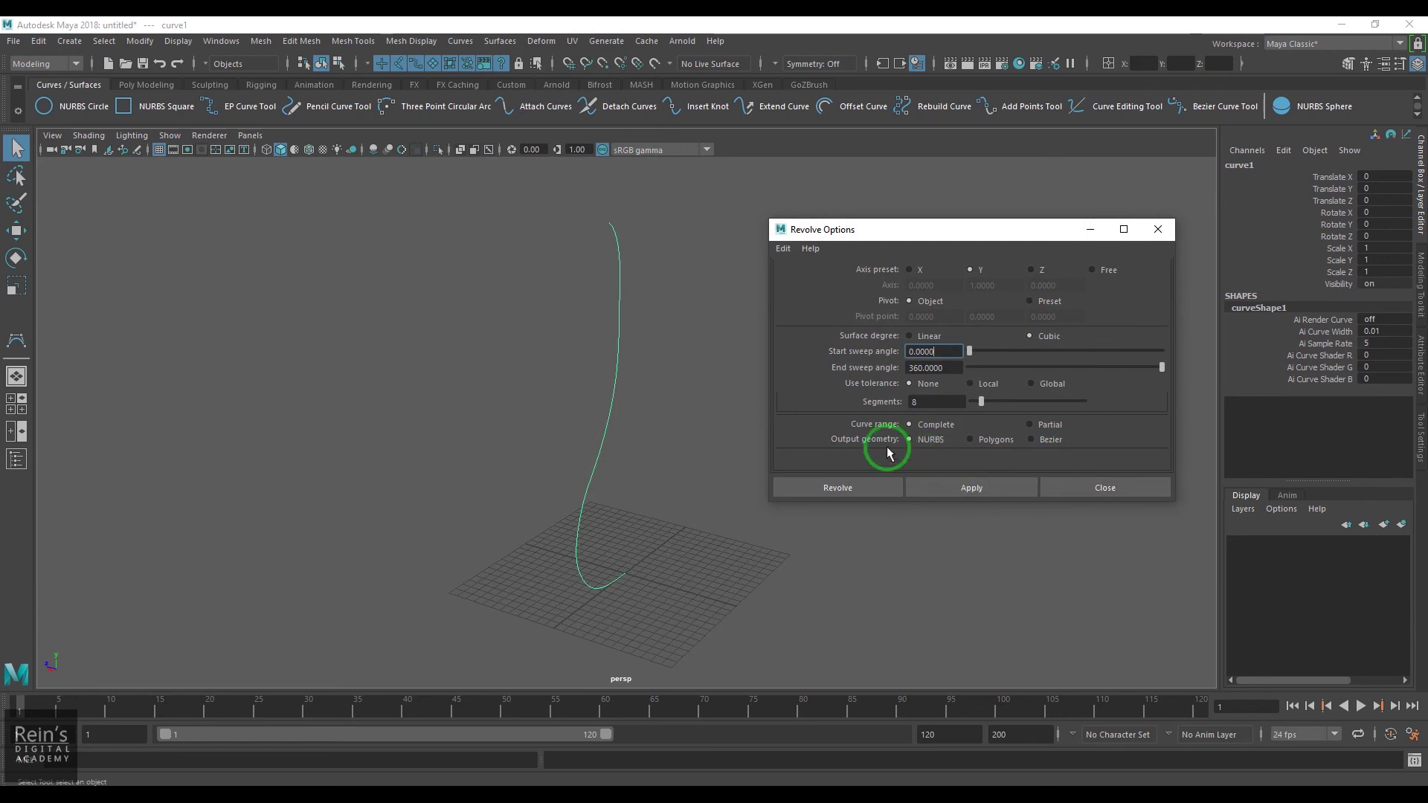
click(970, 439)
click(955, 489)
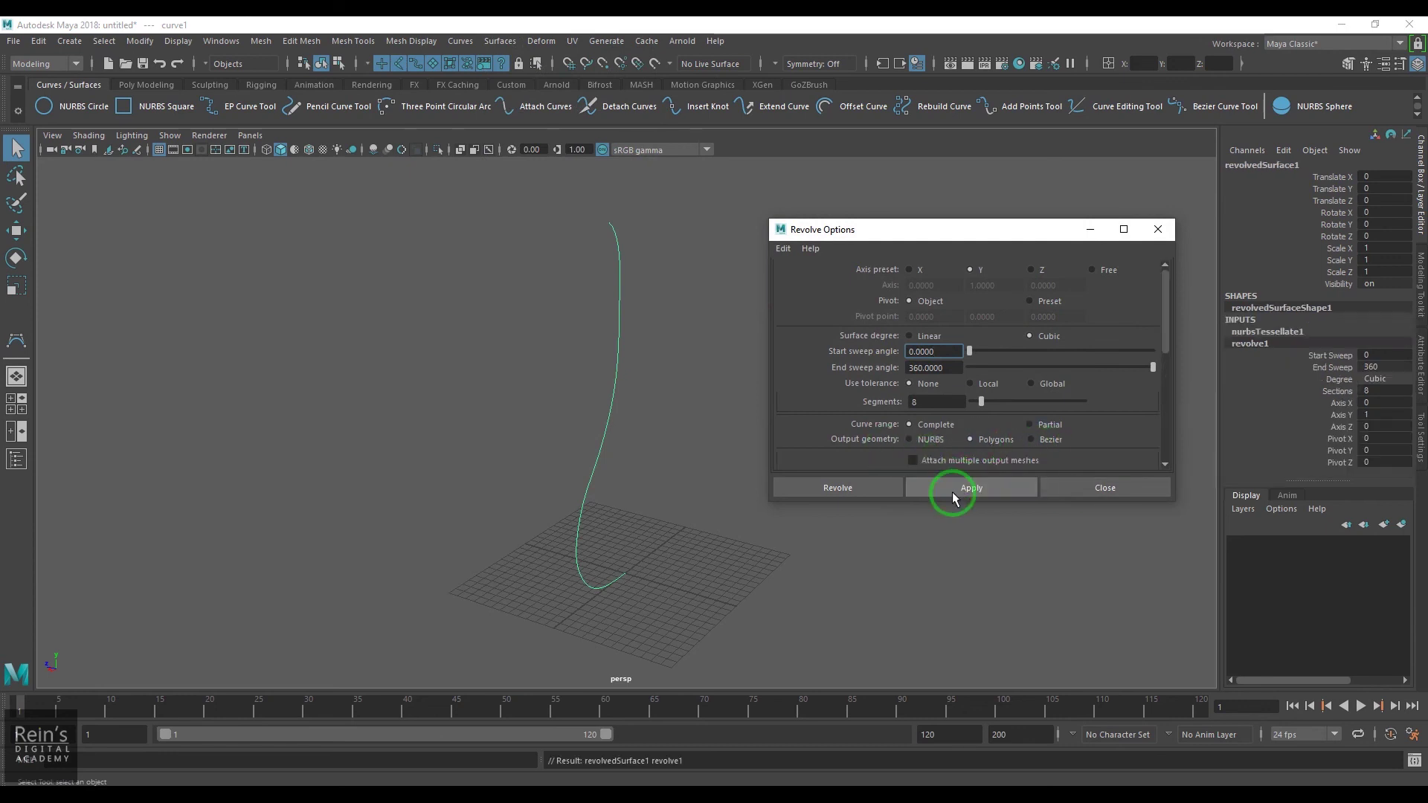
- Delete the polygon vase, select the profile curve and set the Revolve output geometry back to NURBS
click(607, 518)
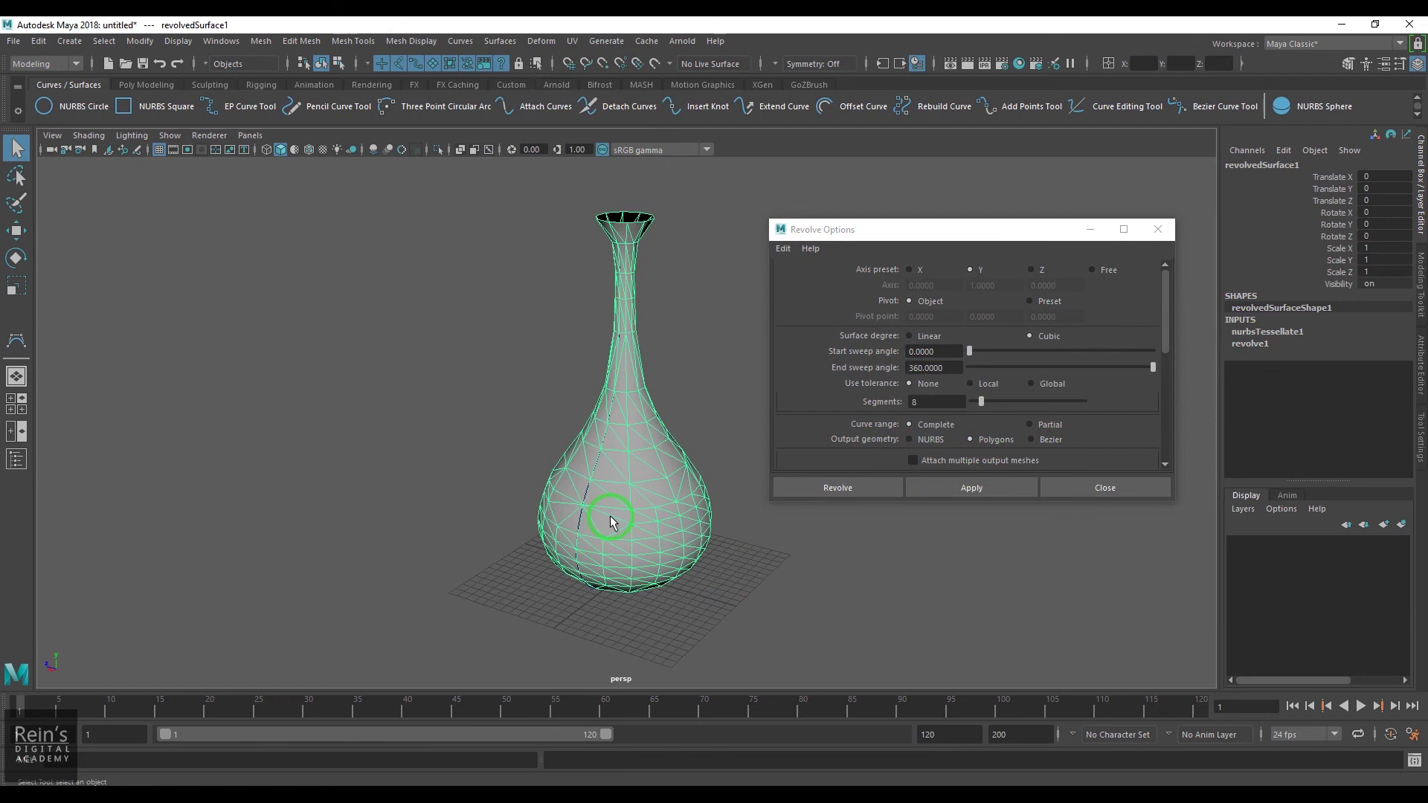
key(Delete)
click(583, 493)
click(931, 440)
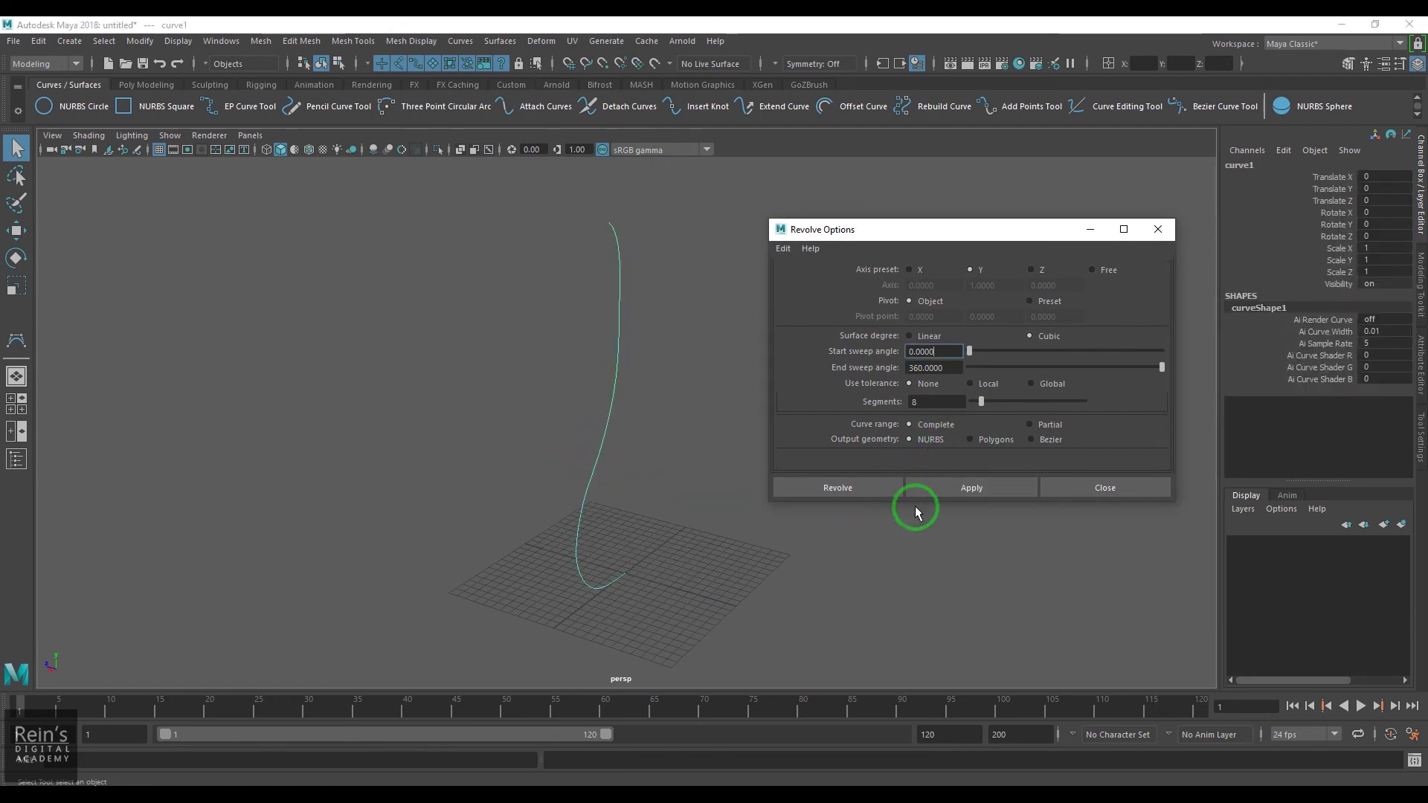
- Enlarge the Revolve options window and revolve the profile curve with the Partial curve range
drag(957, 499, 960, 593)
click(1031, 424)
click(1046, 428)
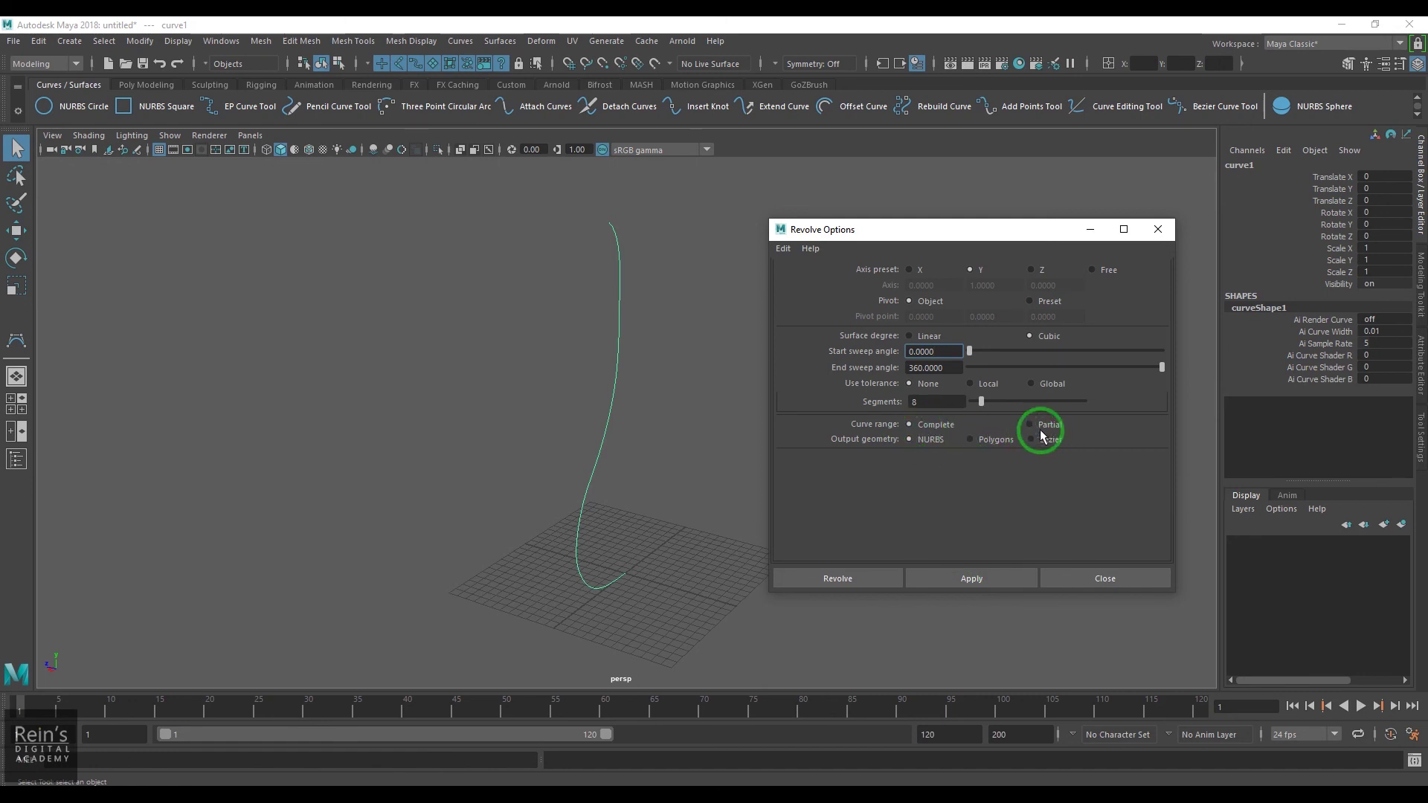
click(824, 583)
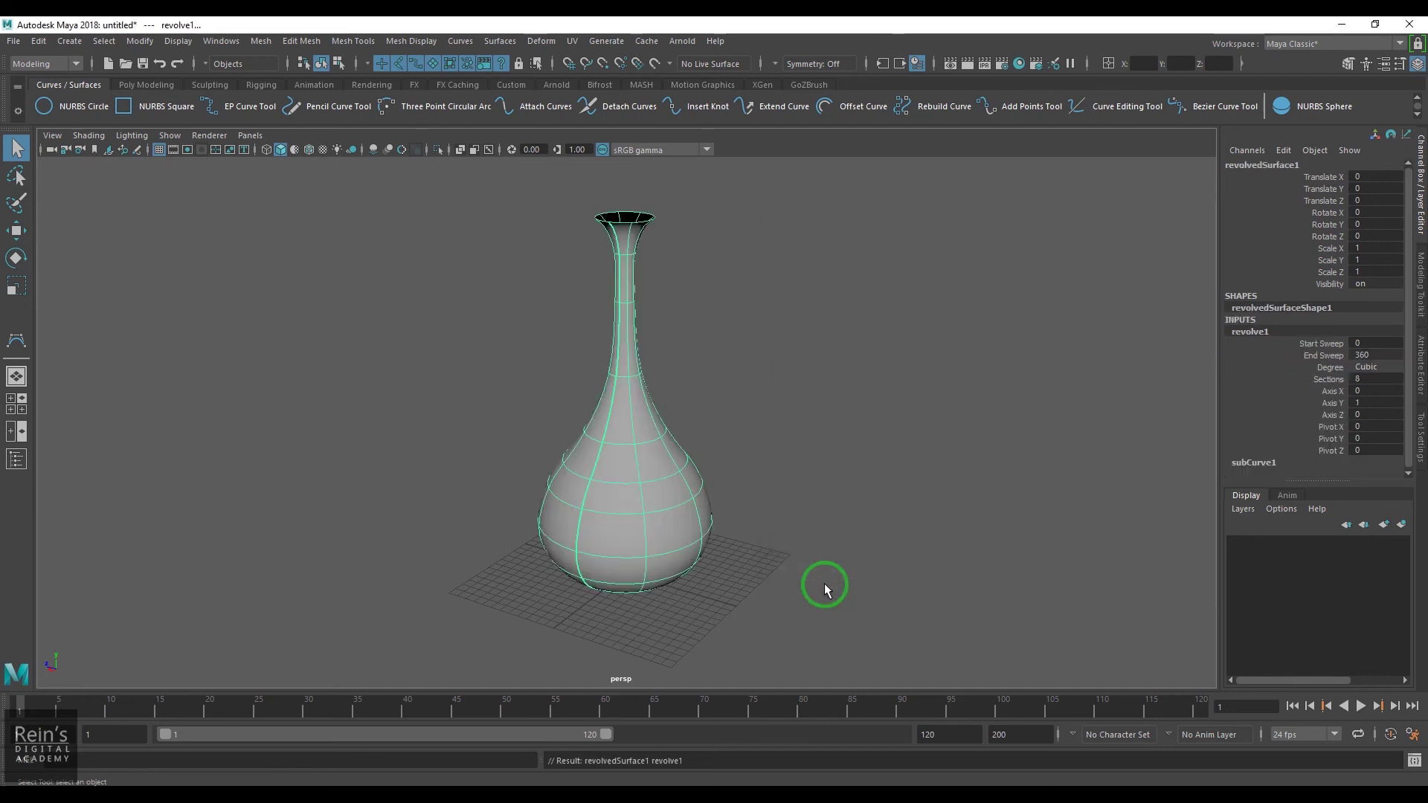
- Show the subCurve1 attributes, lower its Max Value to 0.7 and then set it to 0.6 to shorten the vase
click(1253, 461)
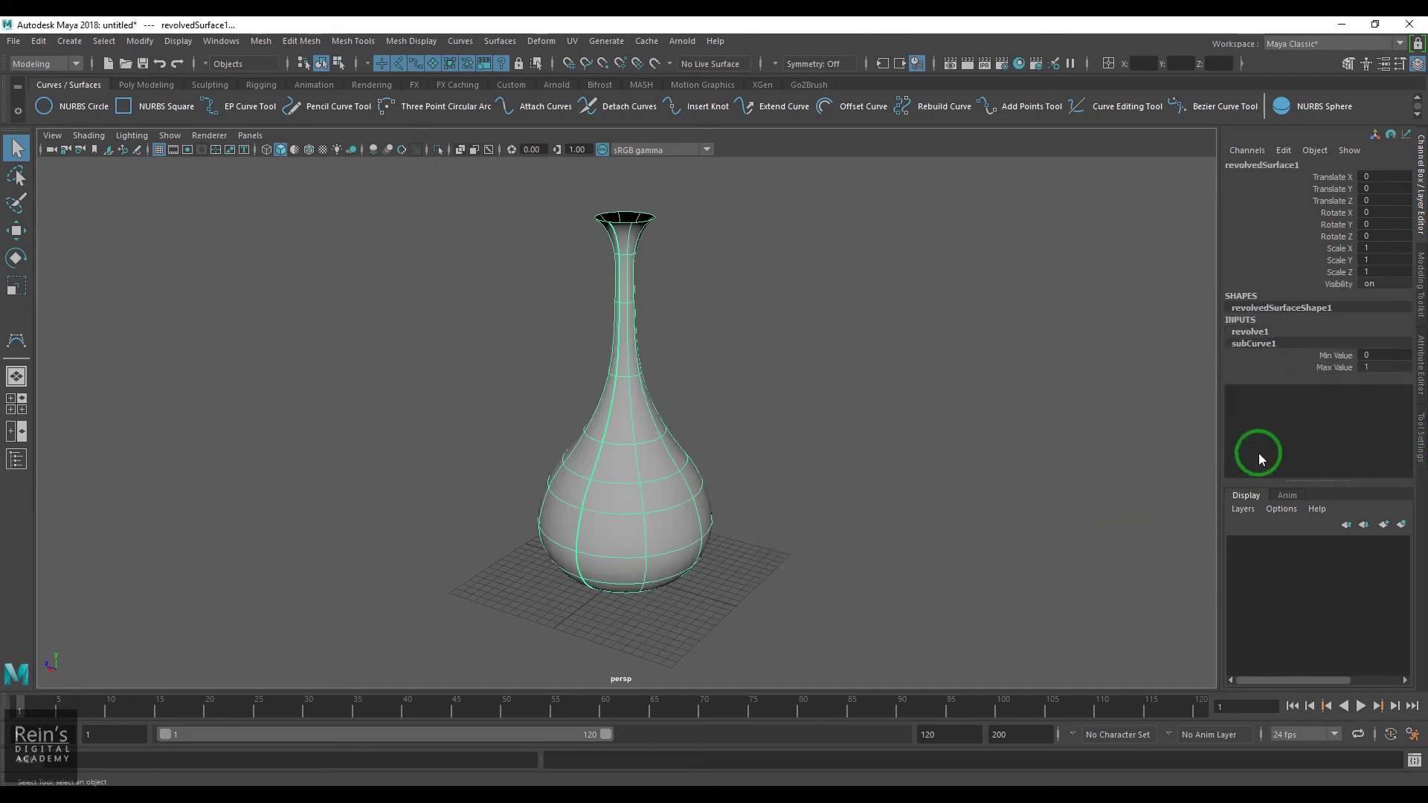
click(1331, 367)
middle_drag(1201, 429, 797, 470)
middle_drag(801, 476, 805, 480)
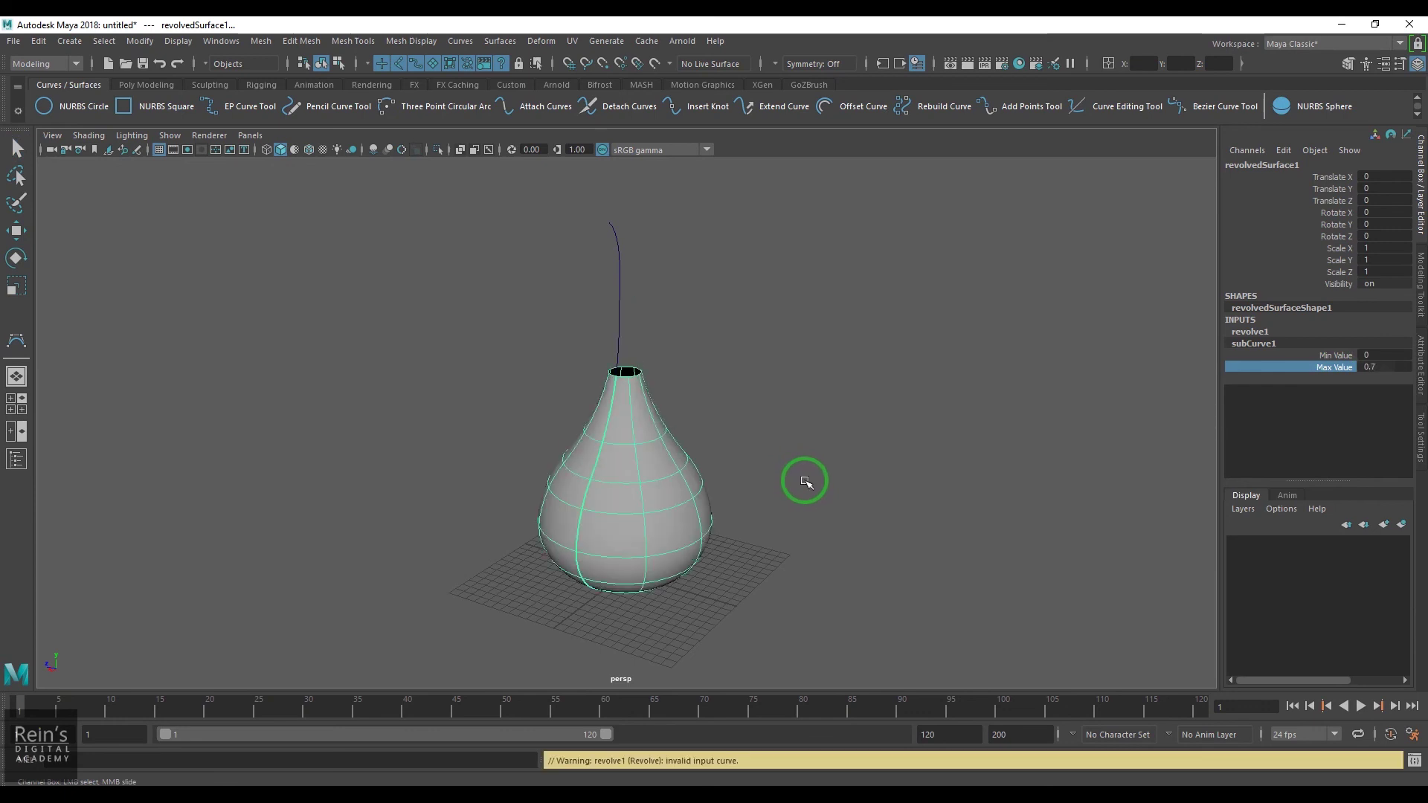
double_click(1387, 364)
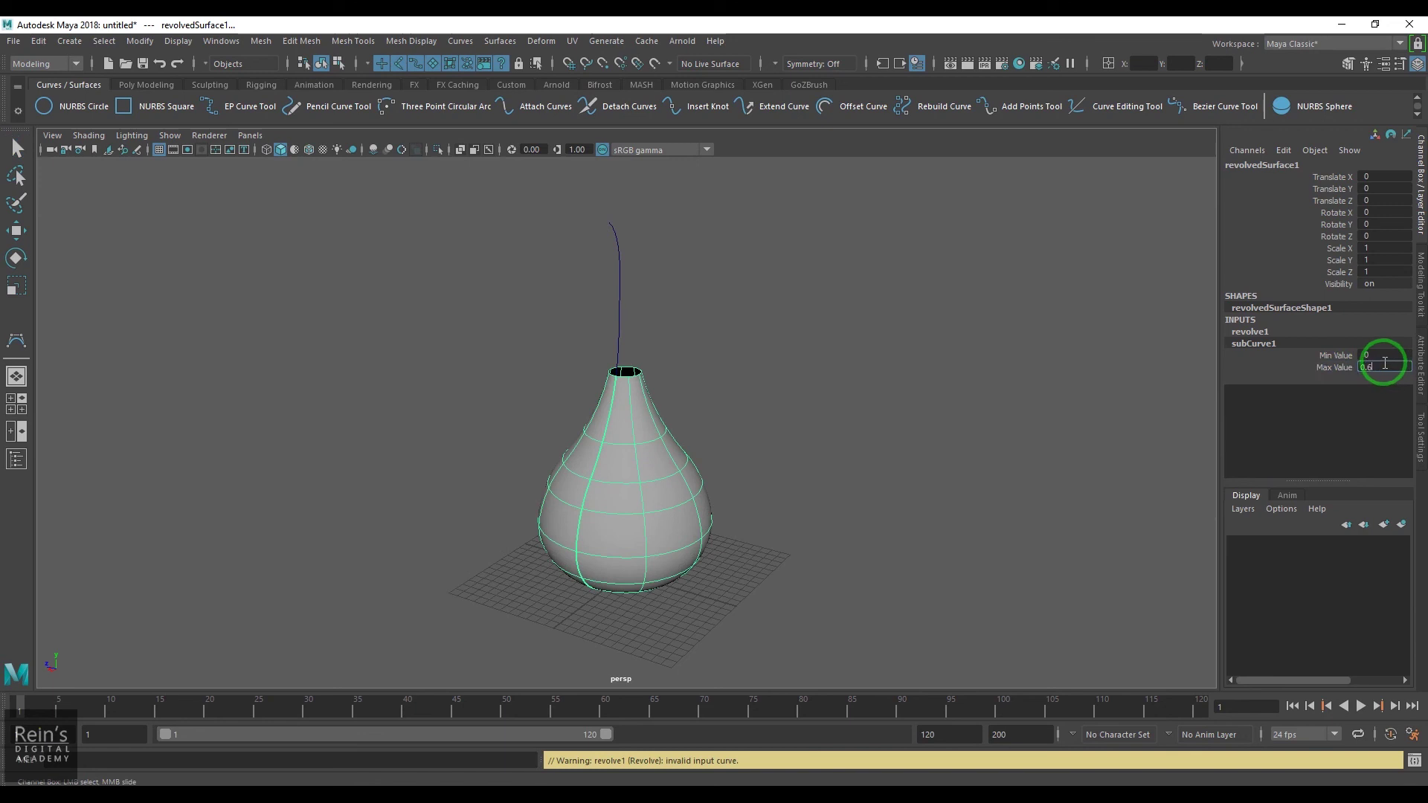
text(0.6)
key(Return)
alt+drag(736, 520, 927, 501)
- Cut away the vase's base by setting the subcurve's Min Value to 0.25, then reselect the surface
click(1389, 355)
double_click(1395, 356)
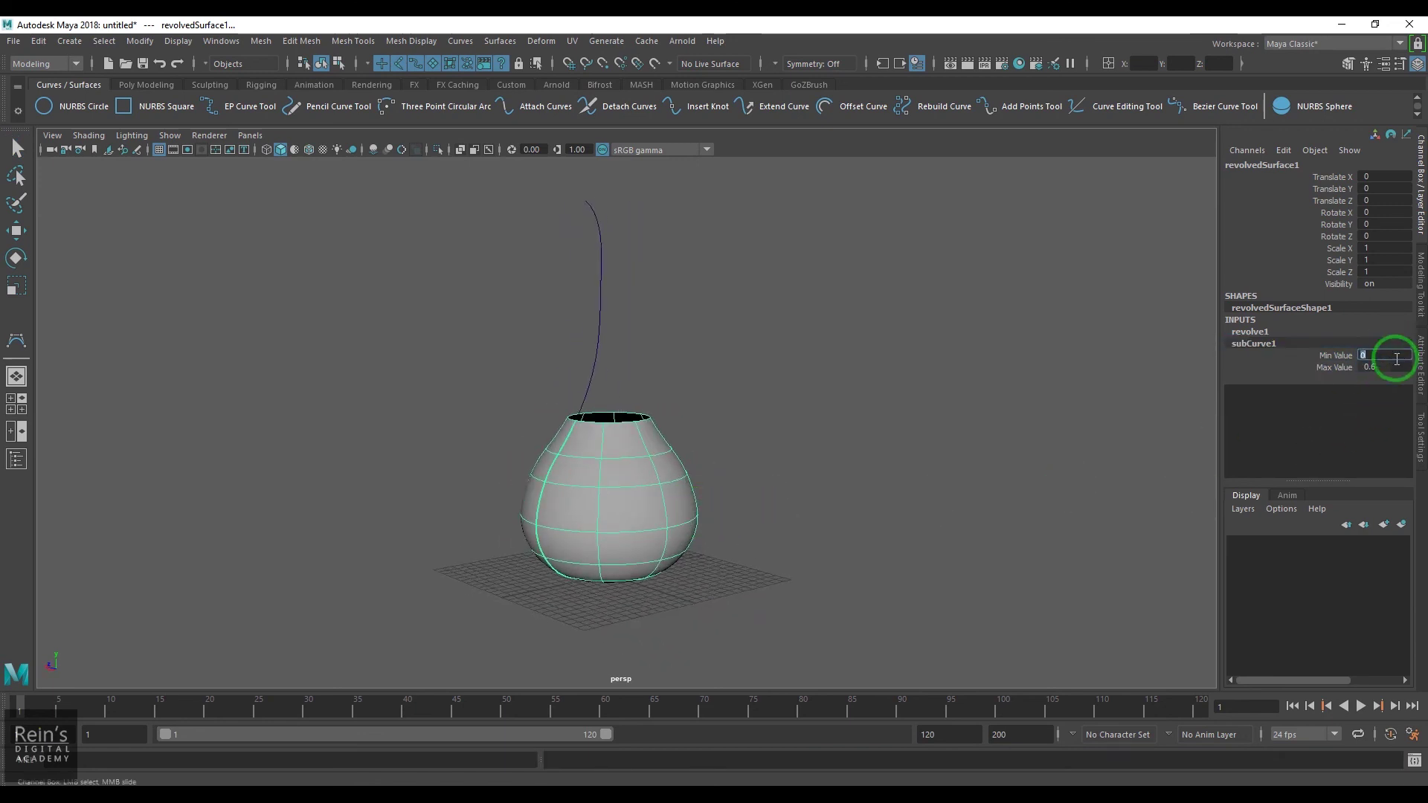
text(0.25)
key(Return)
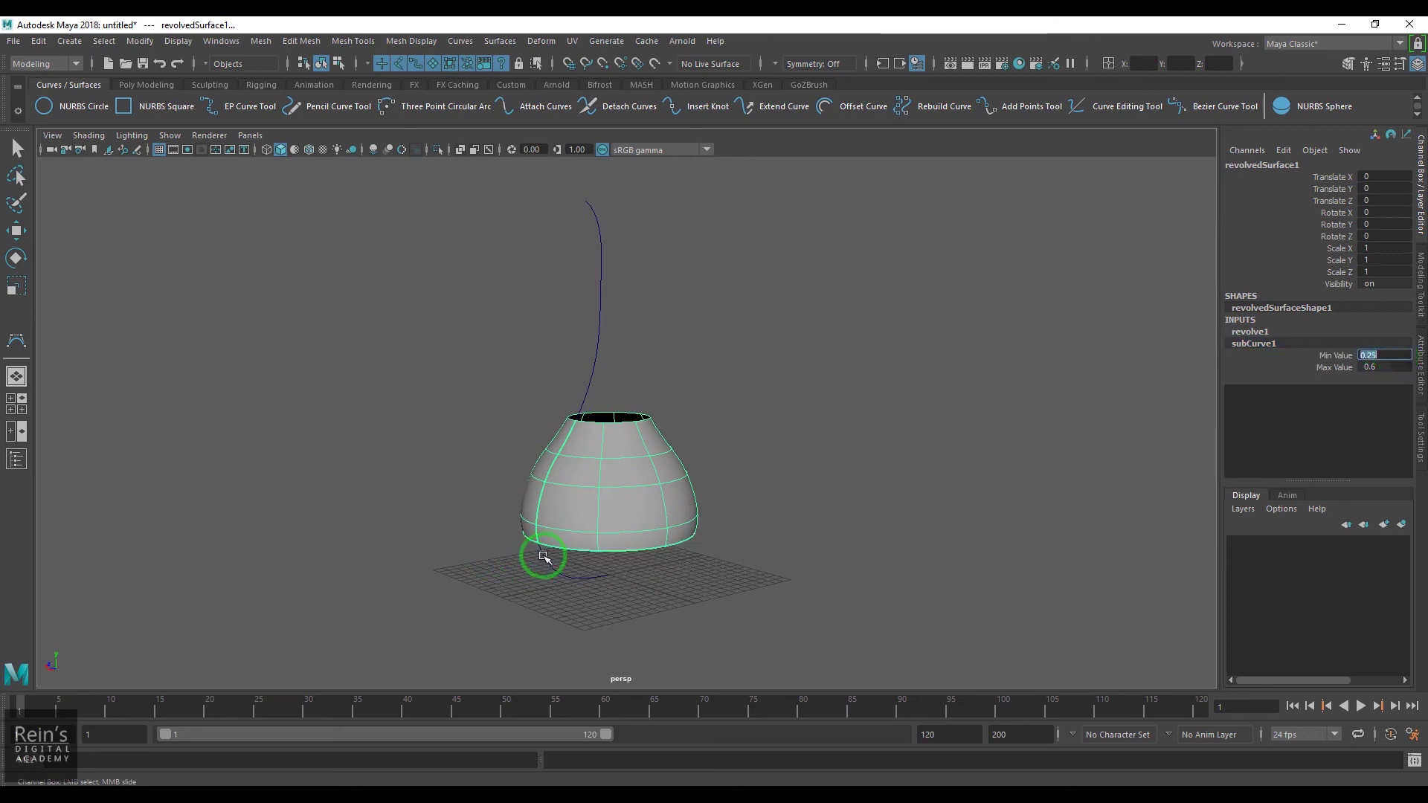
drag(595, 265, 672, 306)
click(586, 478)
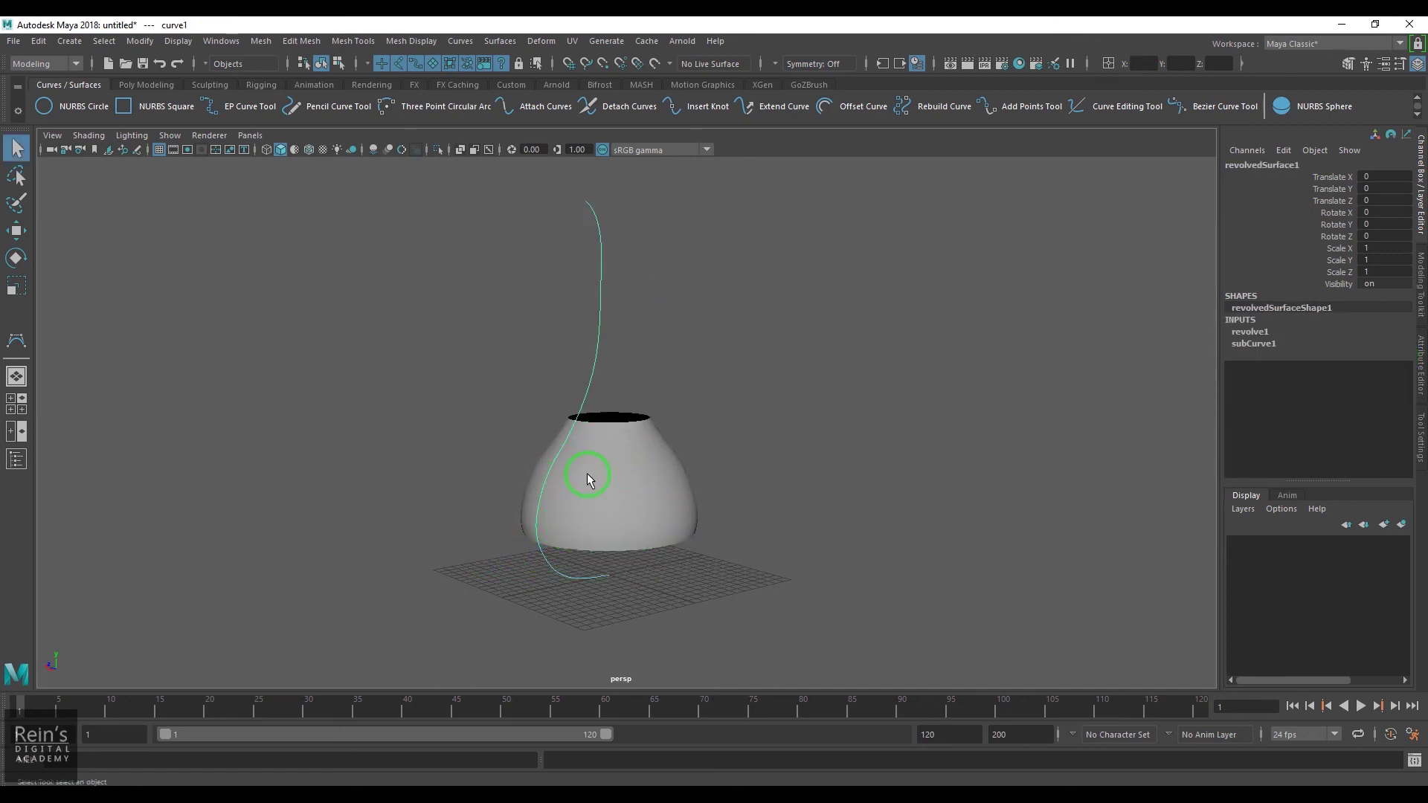
- Restore the full vase by setting the subcurve's Min Value to 0 and Max Value to 1
click(1254, 344)
click(1392, 352)
text(0)
key(Tab)
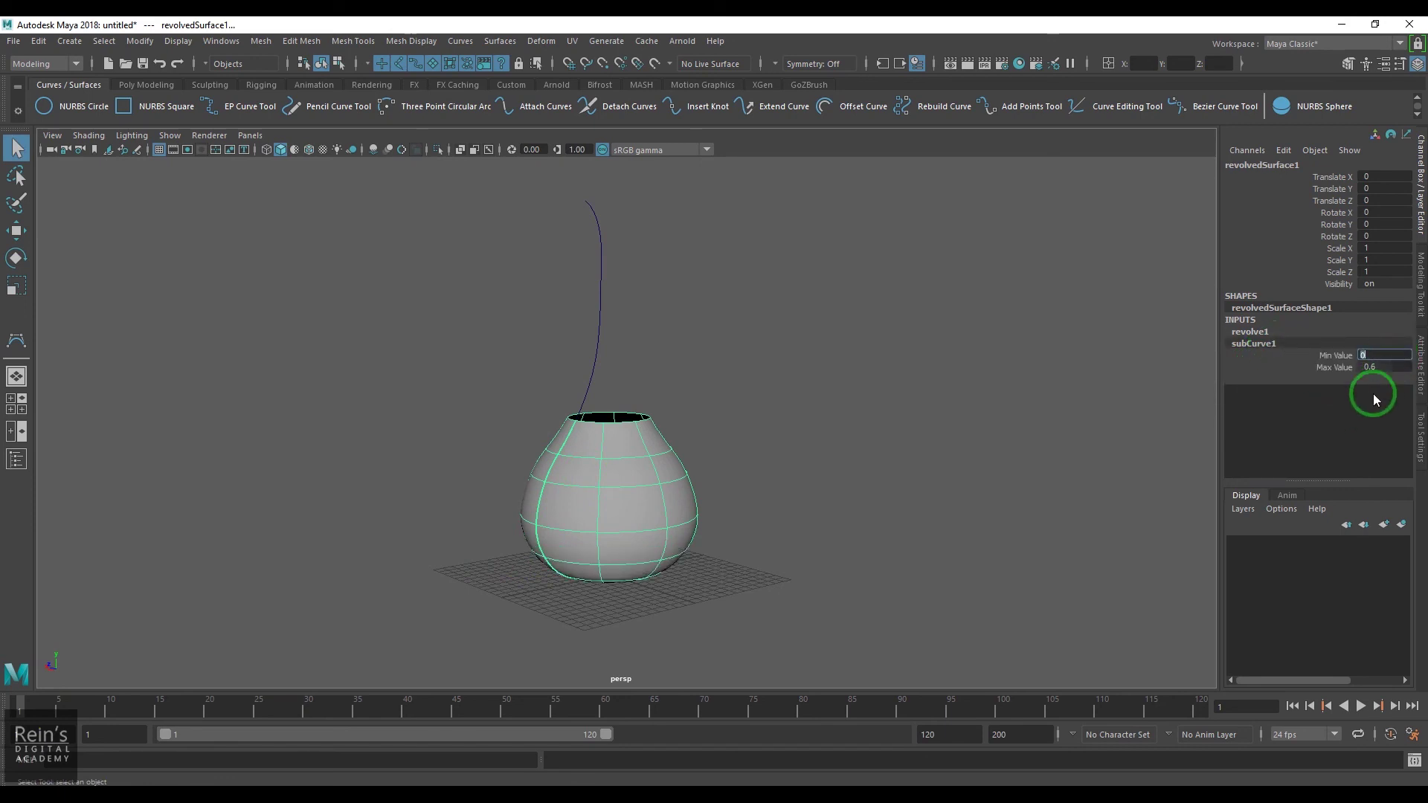
text(1)
key(Return)
alt+drag(737, 505, 690, 496)
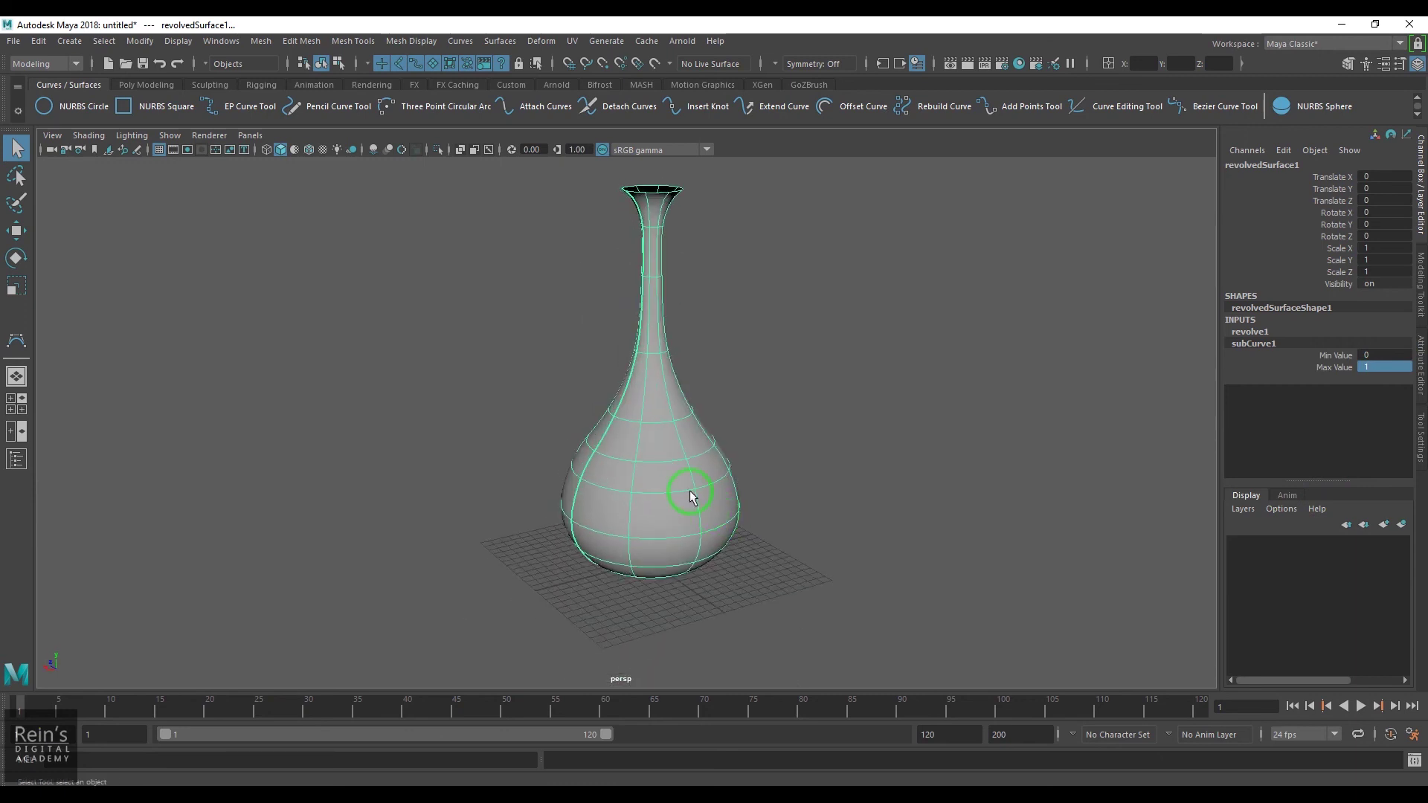
- Show the revolve node in the Attribute Editor, enable Use Tolerance, raise Tolerance to 1 and inspect the surface closely
click(1421, 391)
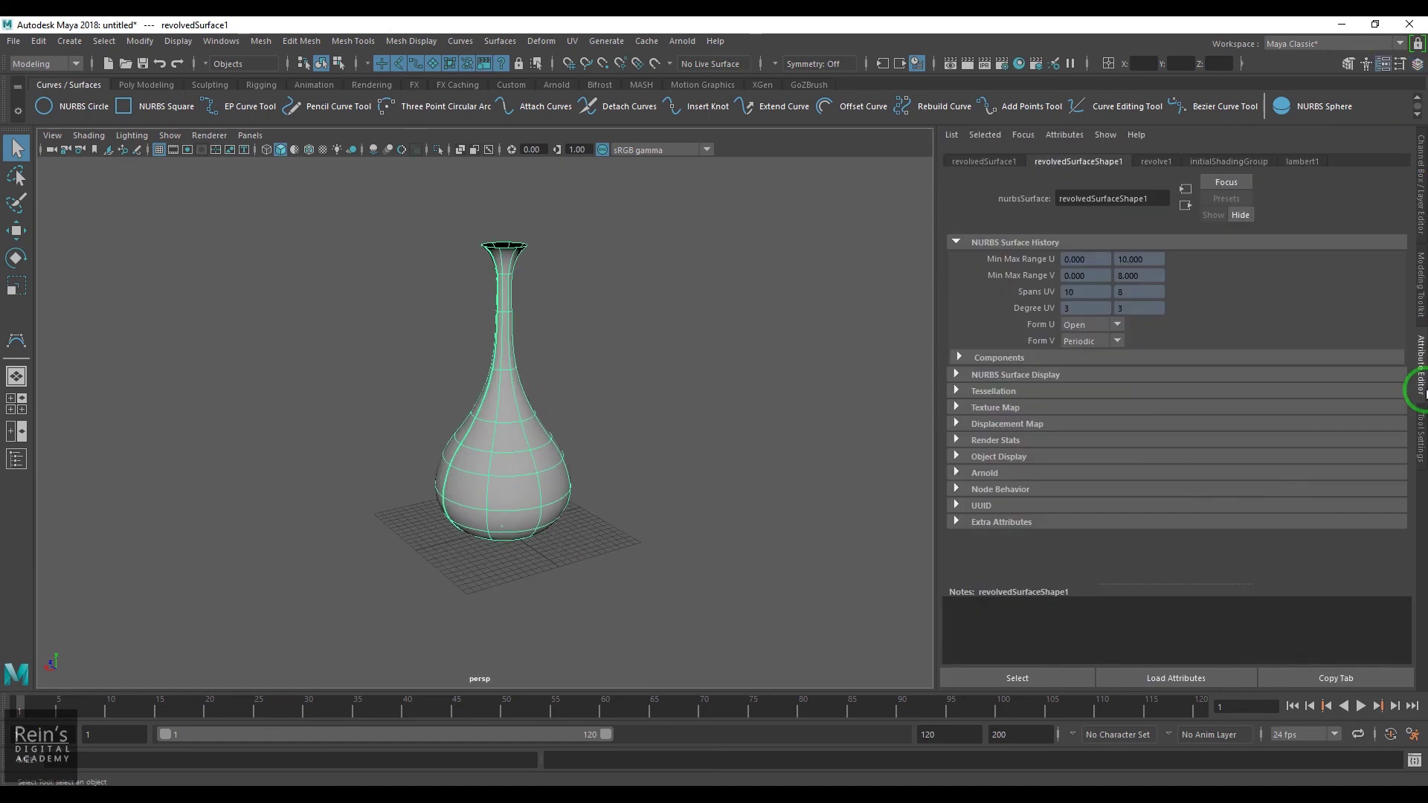
click(1160, 163)
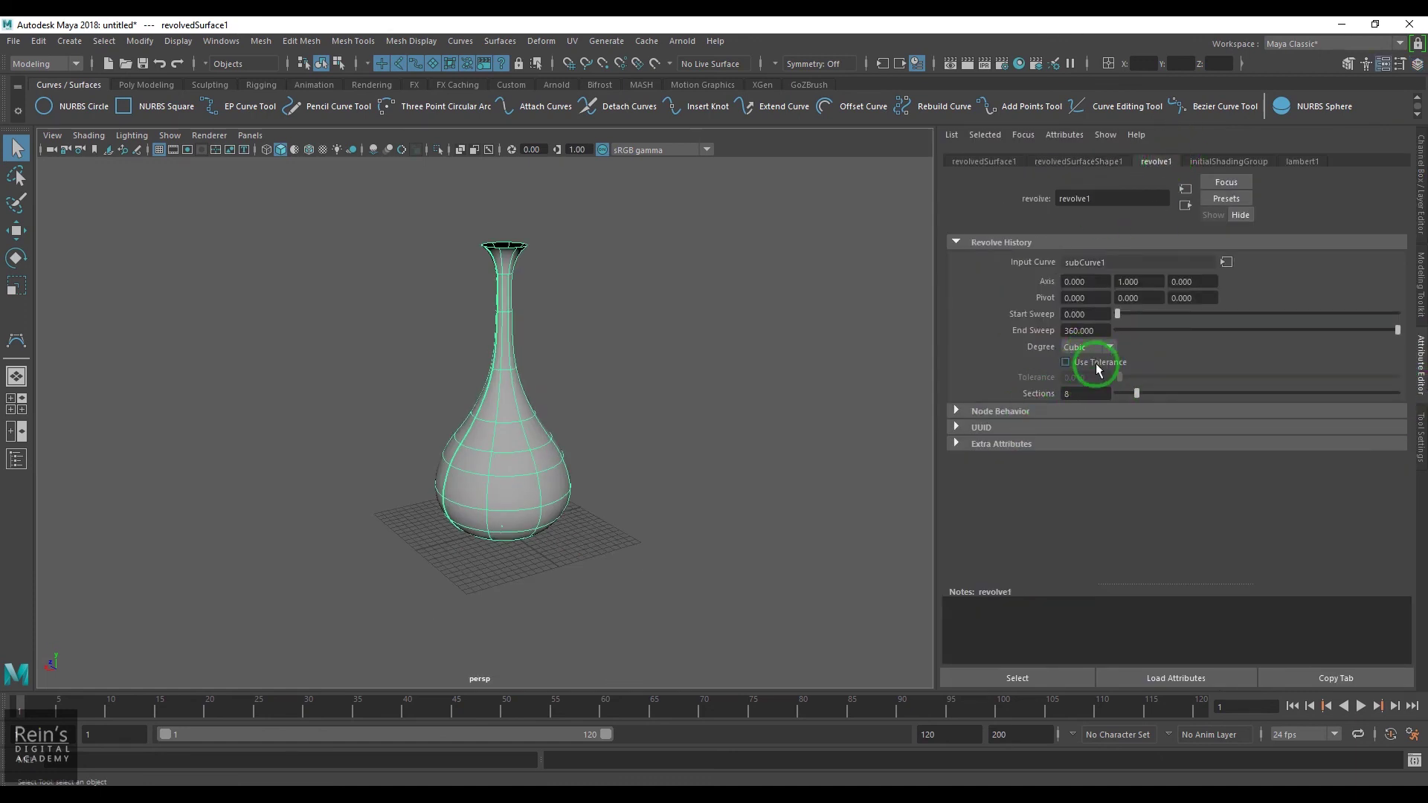
alt+drag(565, 430, 621, 483)
alt+right_drag(621, 483, 752, 447)
alt+middle_drag(752, 447, 821, 500)
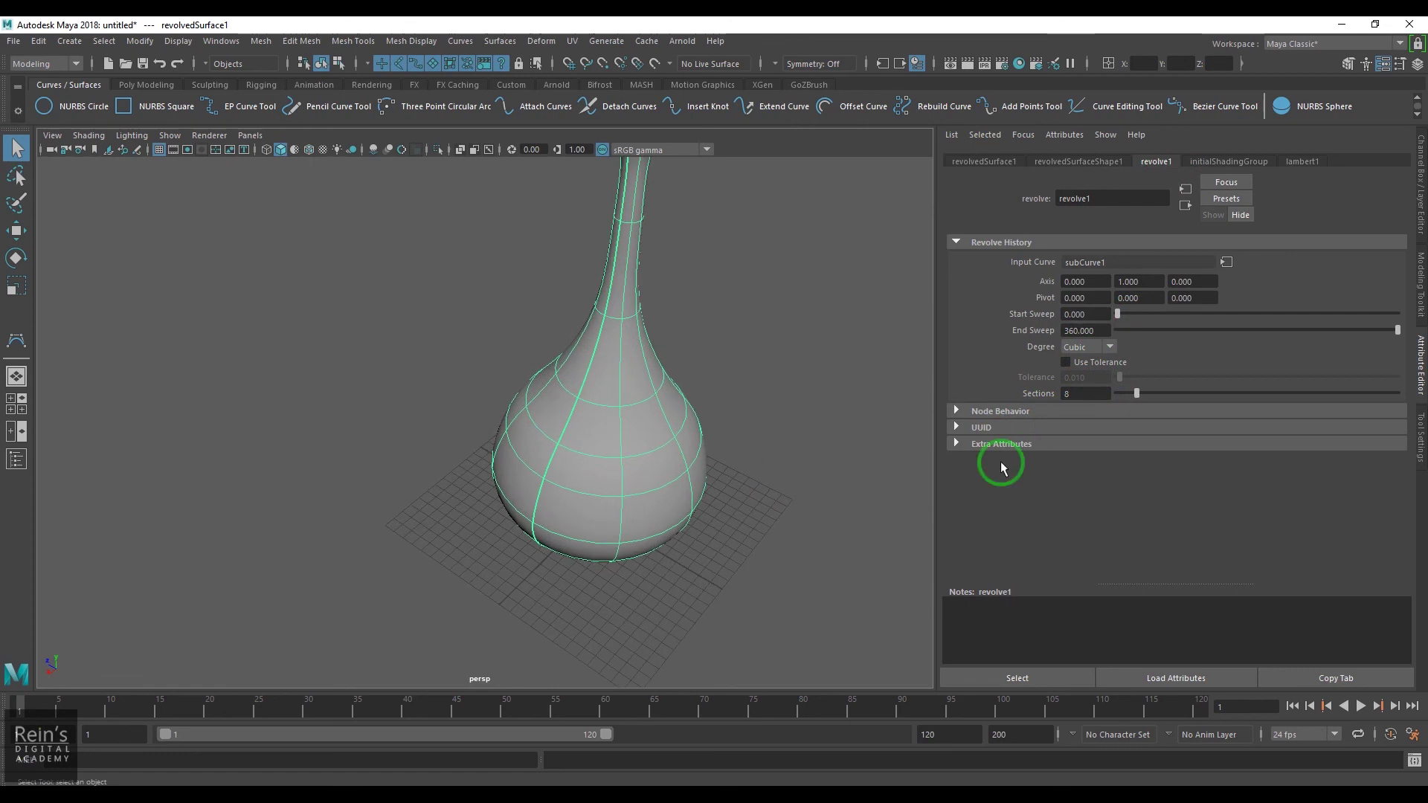
click(1100, 362)
drag(1121, 378, 1423, 389)
alt+drag(641, 496, 494, 542)
alt+right_drag(494, 543, 644, 502)
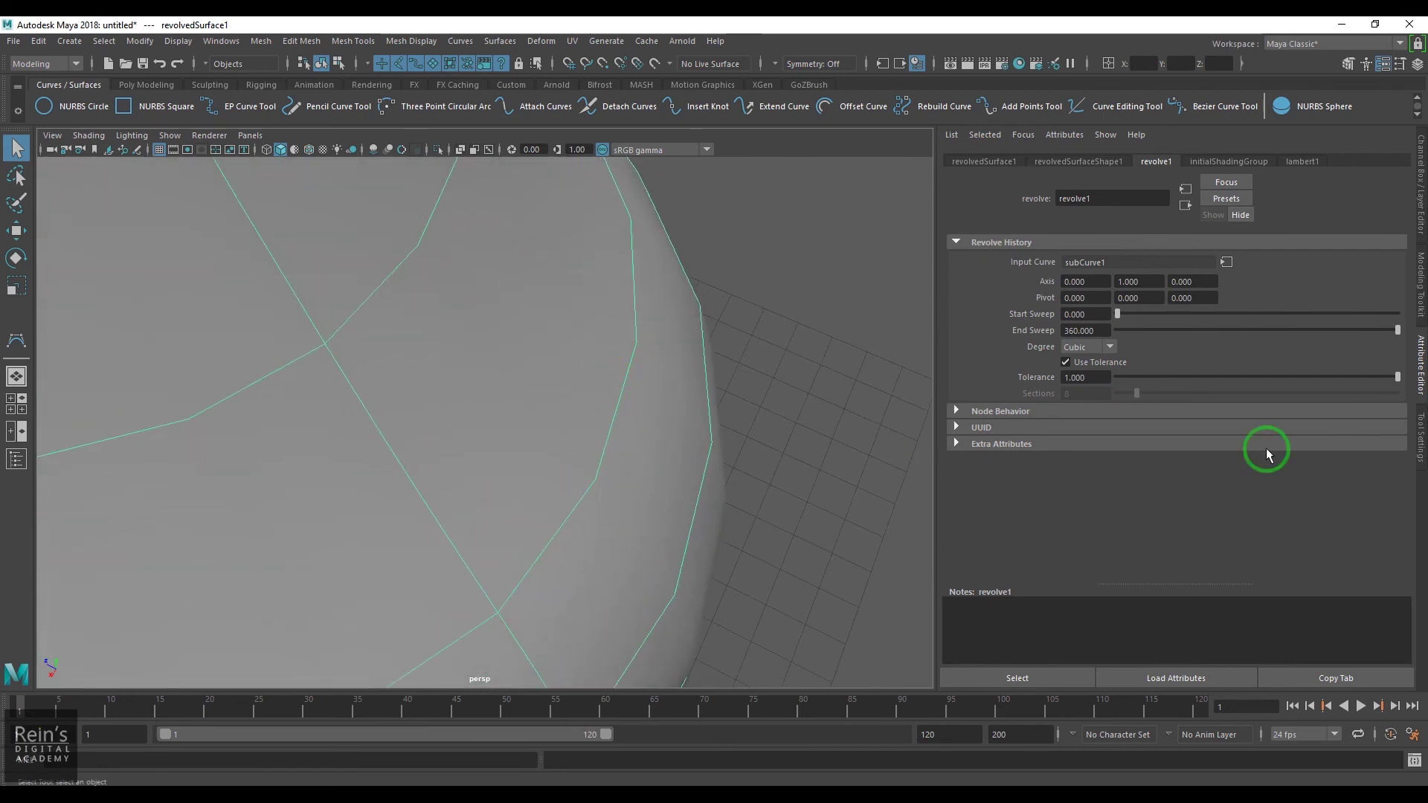
- Set the revolve's Tolerance to 0.01 and inspect the isoparm density over the whole vase
mouse_move(1396, 378)
mouse_down()
mouse_move(1081, 405)
mouse_move(1399, 383)
mouse_up()
double_click(1085, 377)
text(0.01)
key(Return)
alt+right_drag(552, 467, 484, 458)
click(660, 503)
alt+right_drag(660, 503, 534, 456)
alt+drag(534, 457, 510, 450)
click(508, 451)
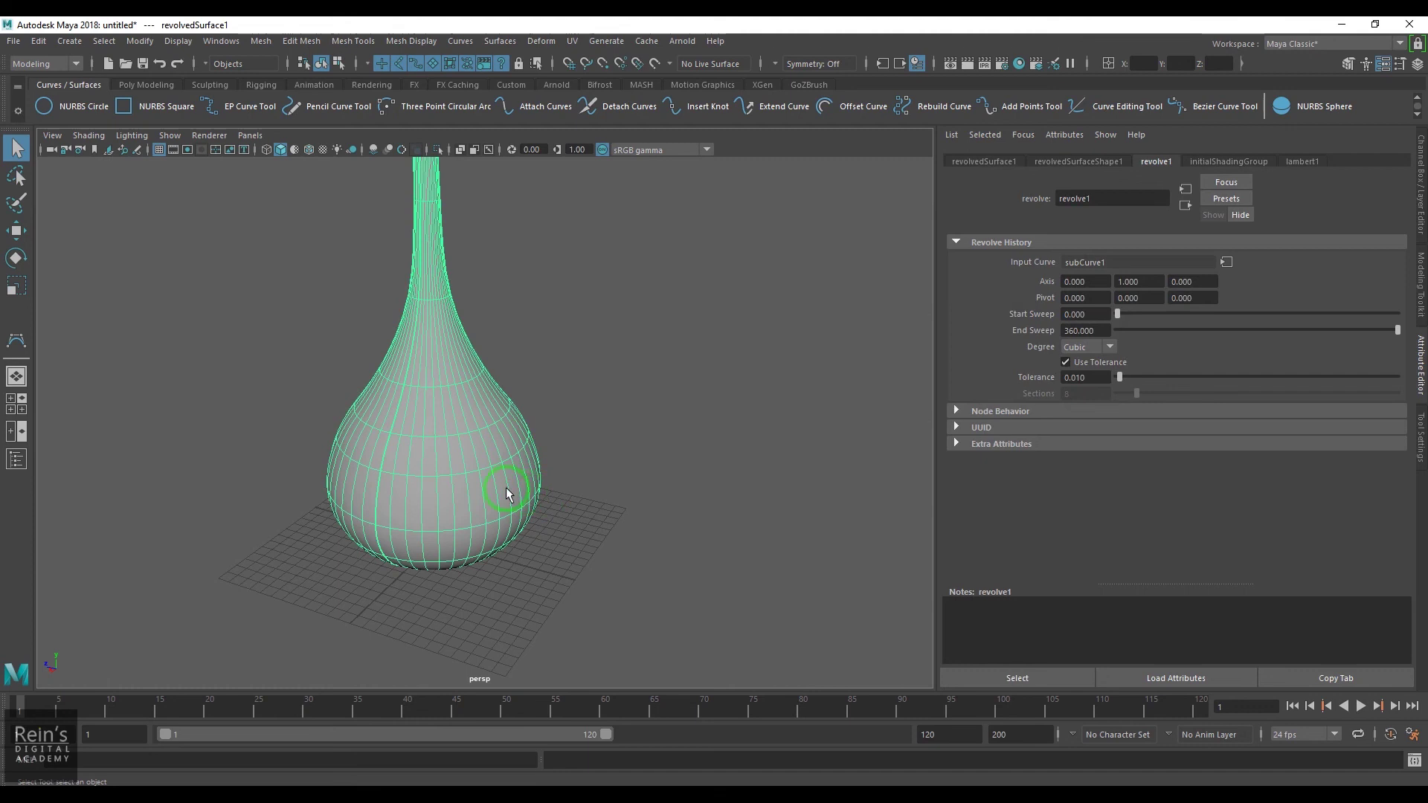
- Delete the vase surface, open the Revolve options for the profile curve and set Use tolerance to Global
key(Delete)
click(499, 41)
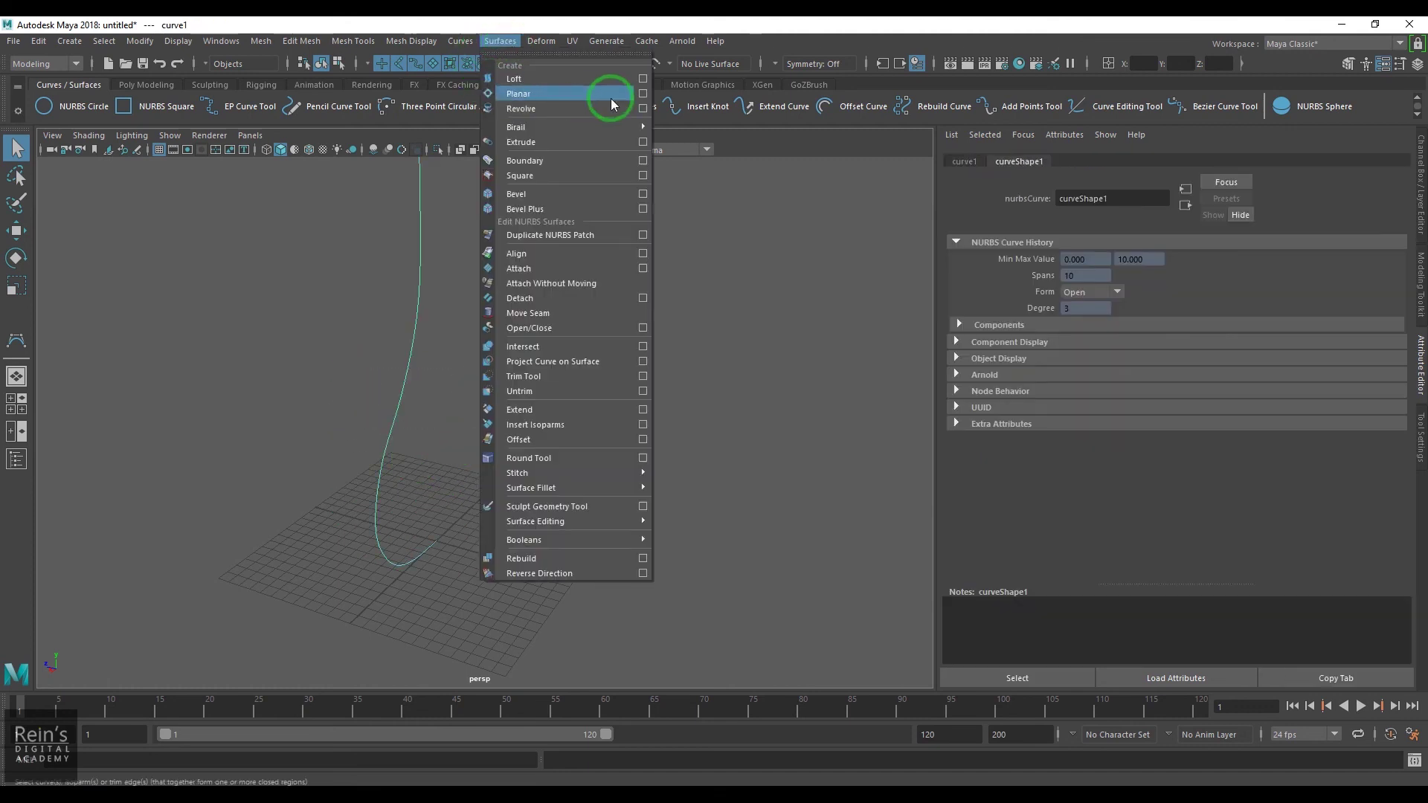
click(641, 109)
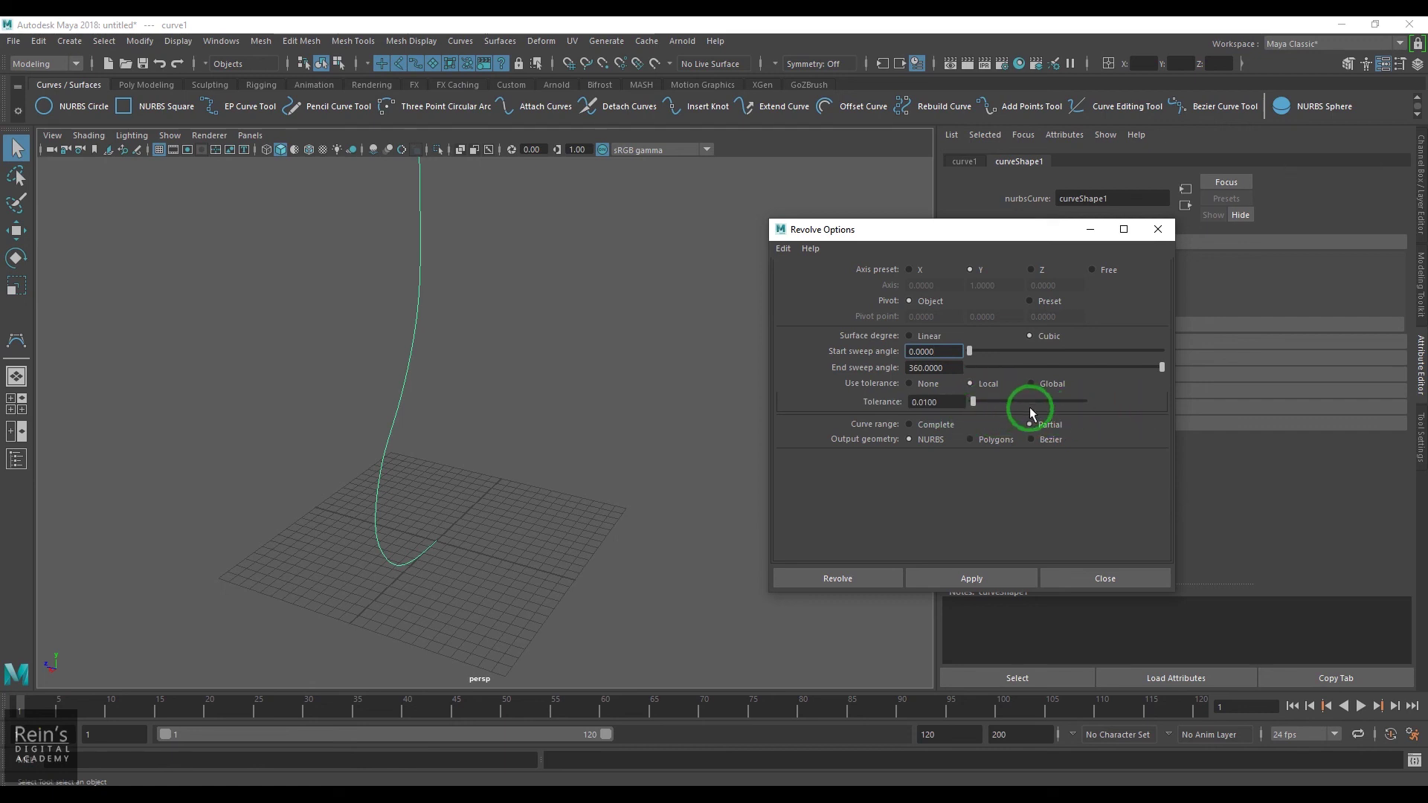
click(1041, 385)
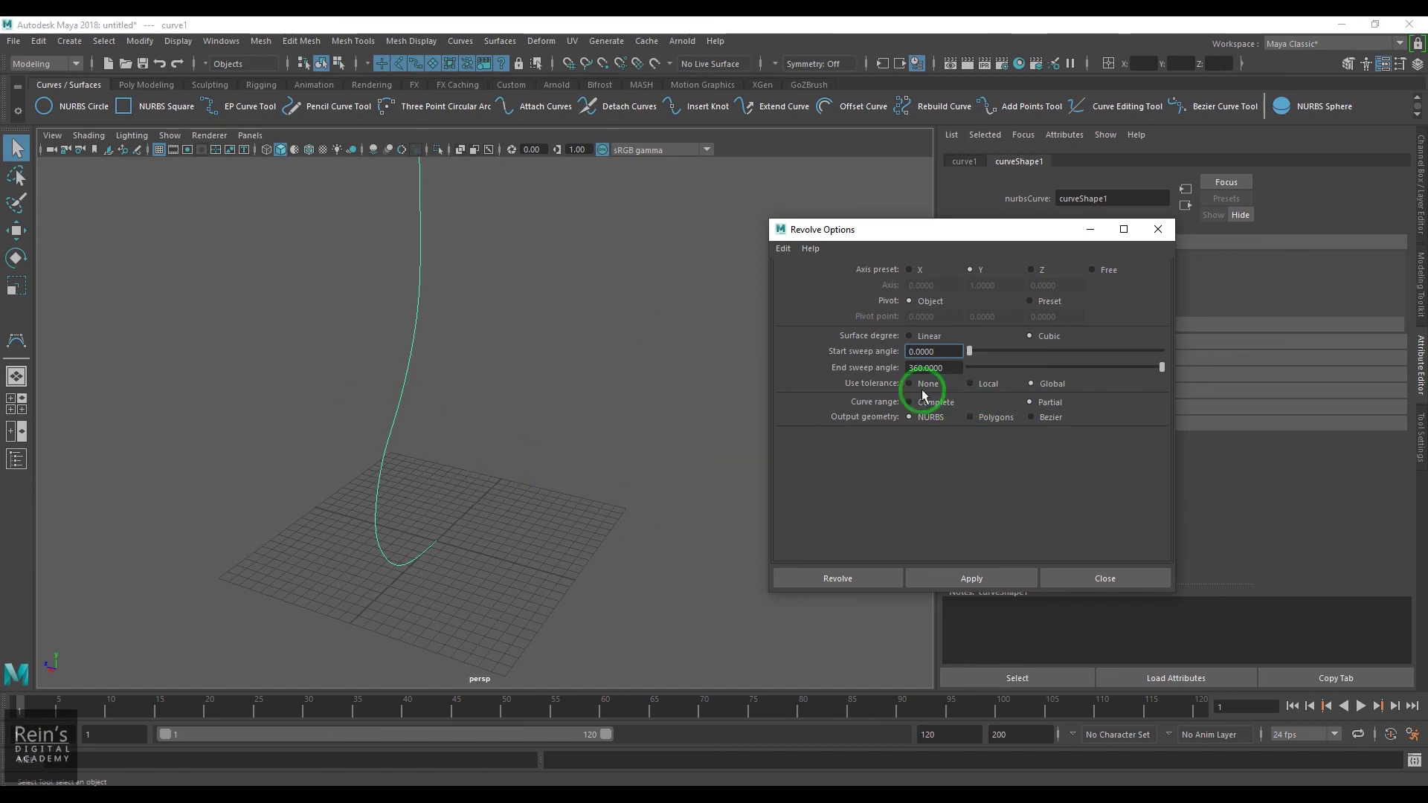
- Reset the Revolve options to their defaults and close them without revolving
click(783, 249)
click(799, 281)
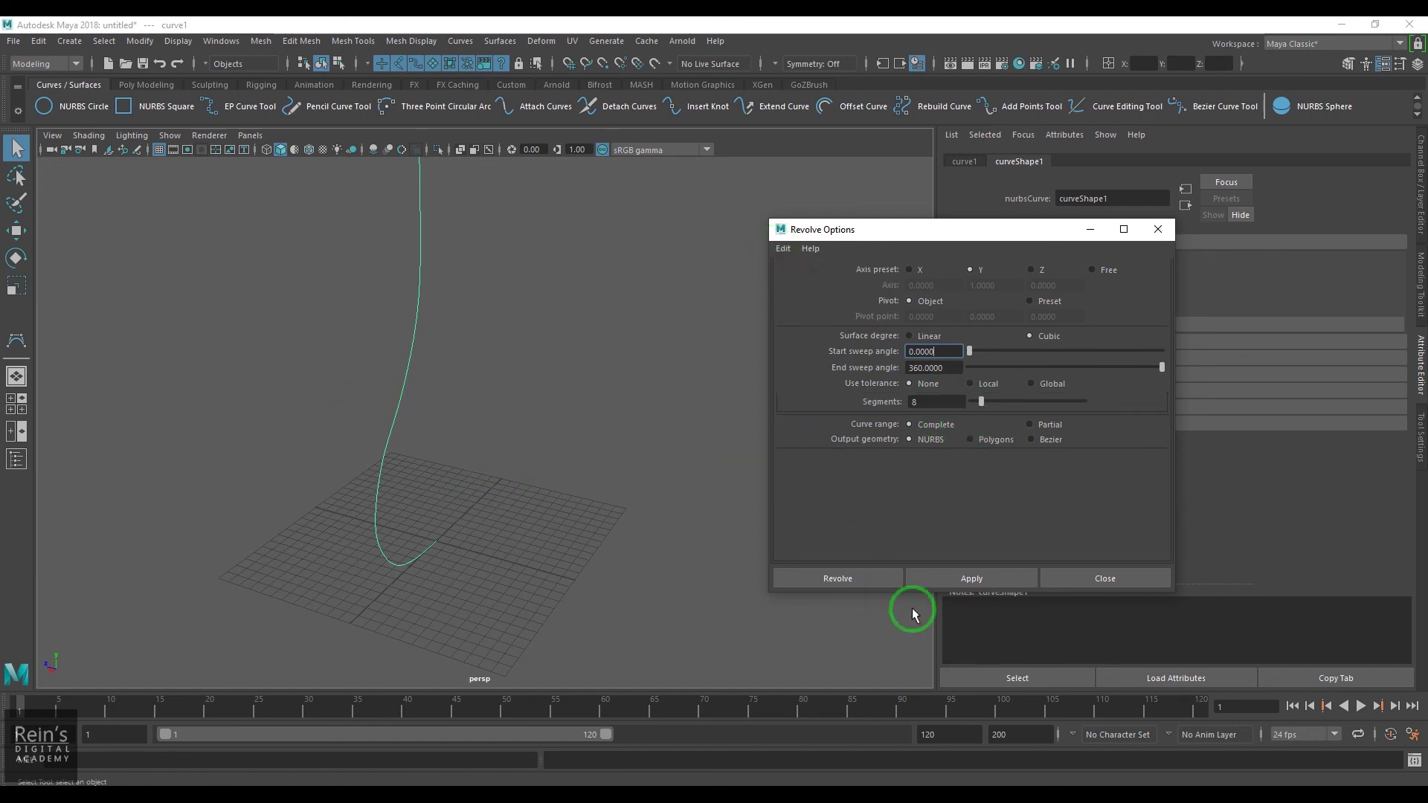
click(1089, 577)
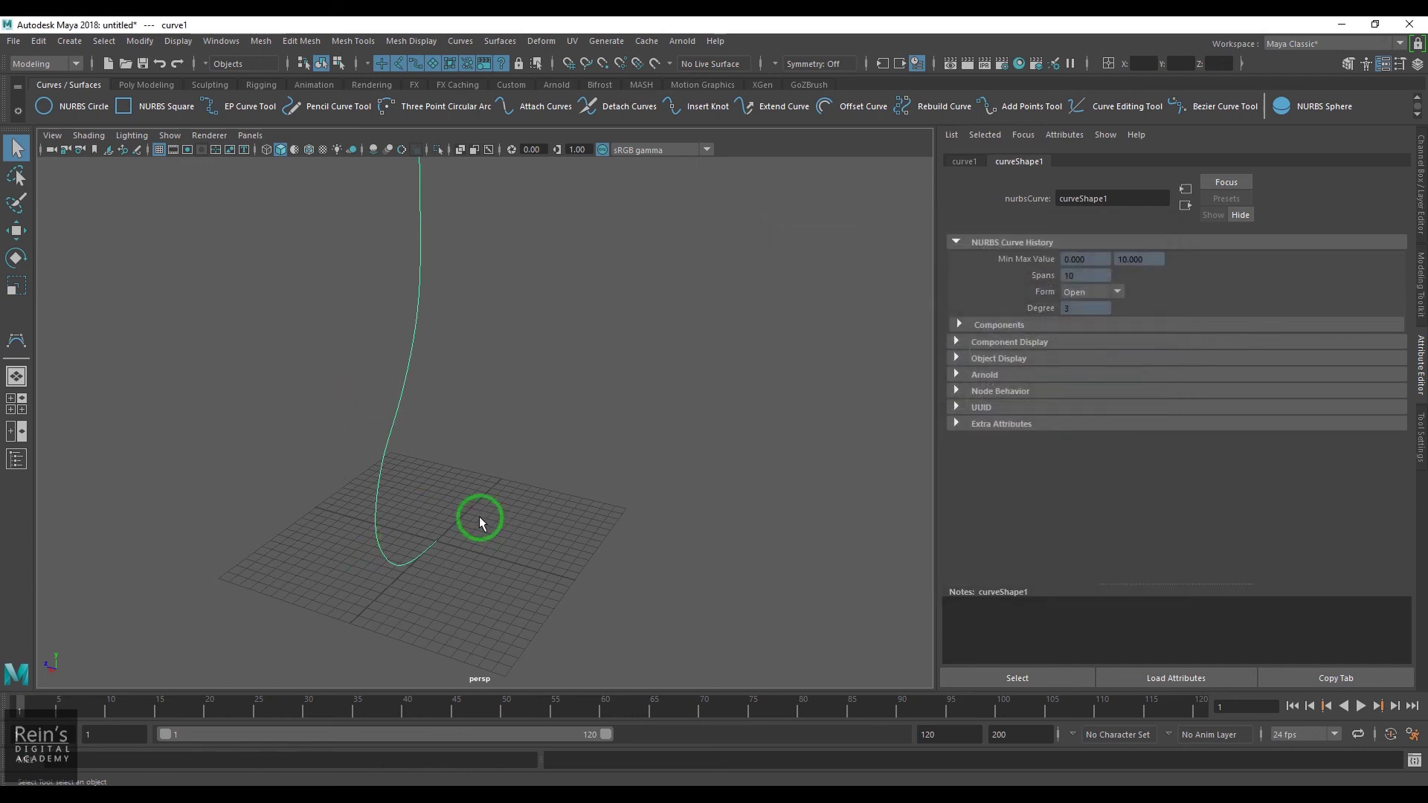